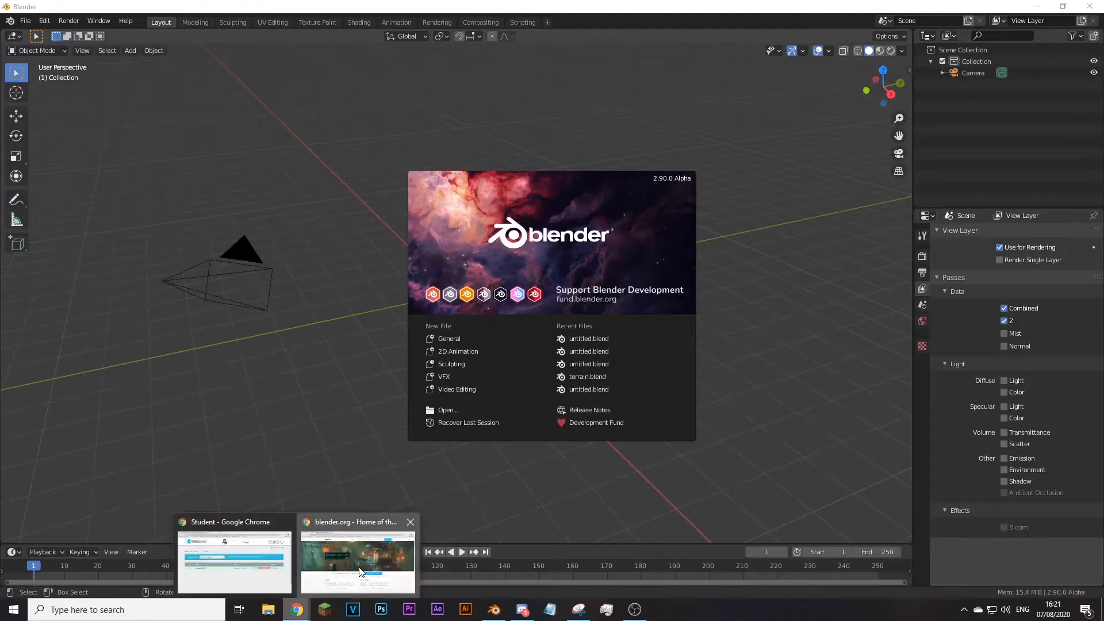
Step: Switch to Chrome and look at the blender.org homepage with its Blender download
left_click(109, 421)
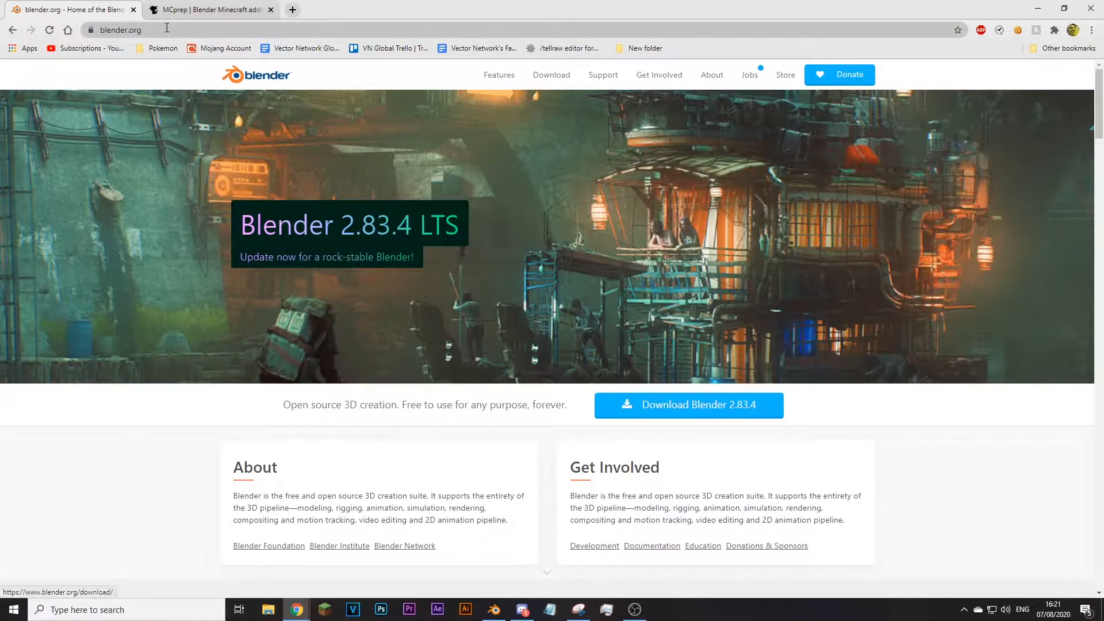
left_click_drag(165, 29, 103, 27)
left_click(257, 32)
left_click(165, 434)
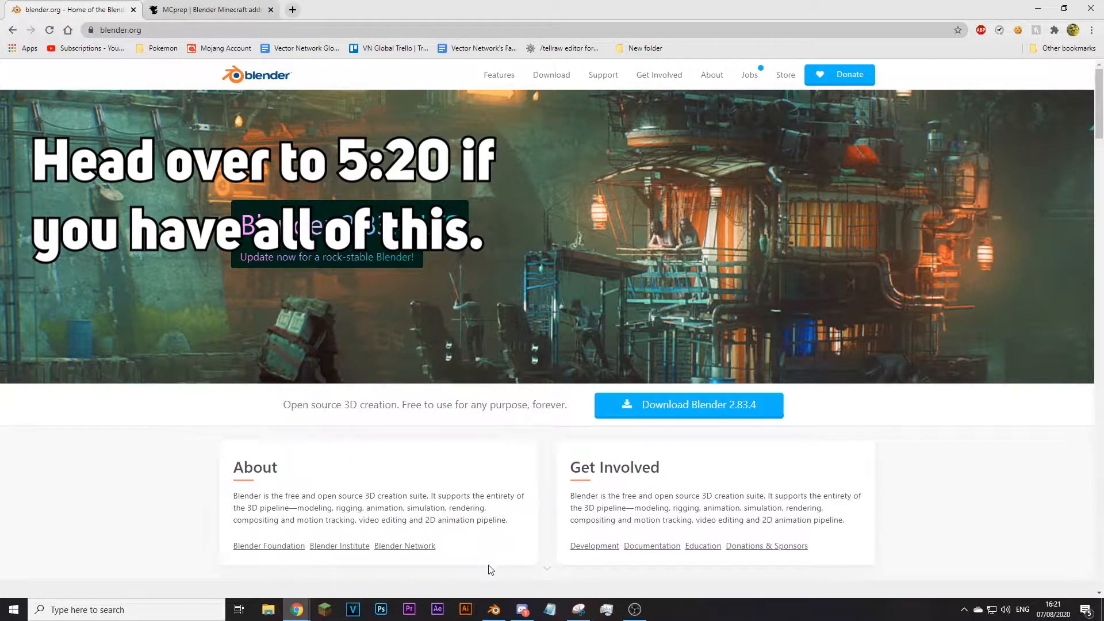
left_click(494, 609)
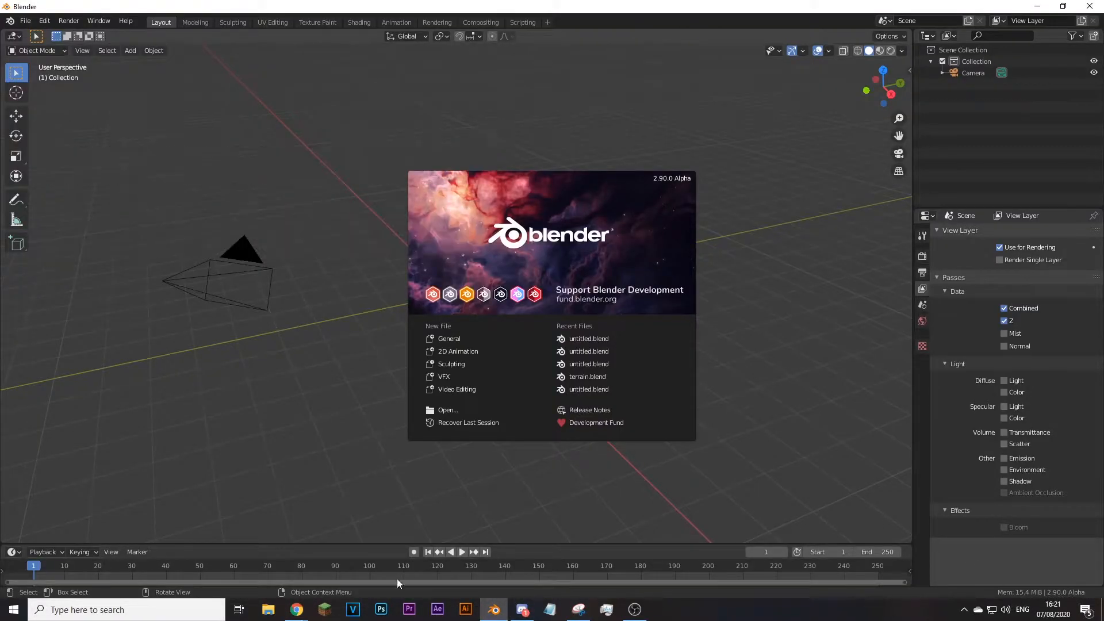
left_click(297, 609)
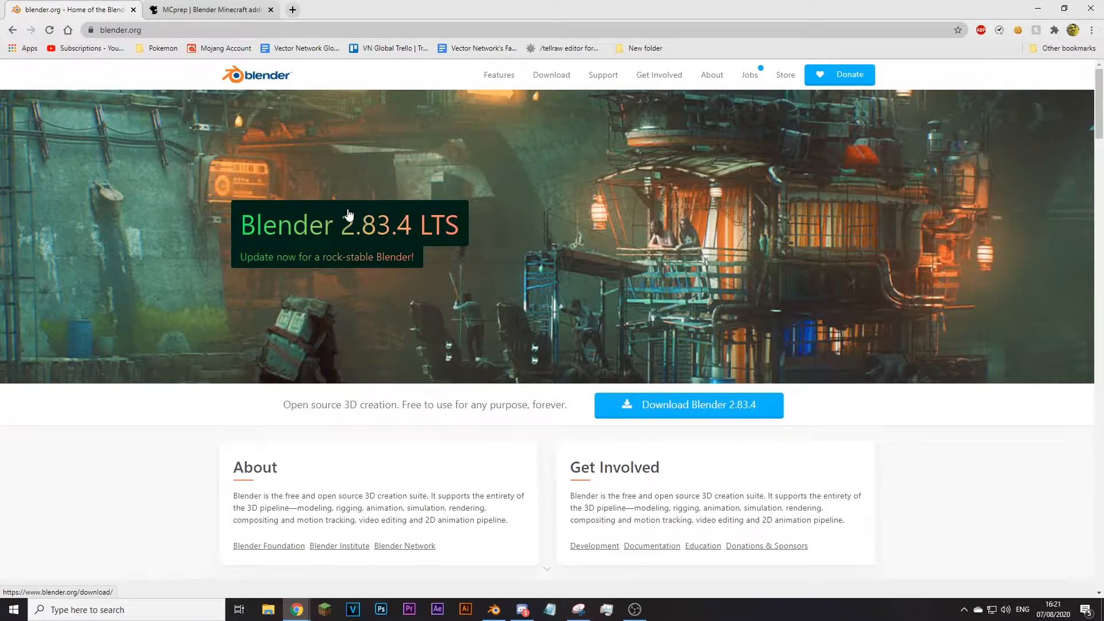
Step: Examine the MCprep Blender Minecraft addon page on theduckcow.com, down to its download link and support pages
left_click(219, 6)
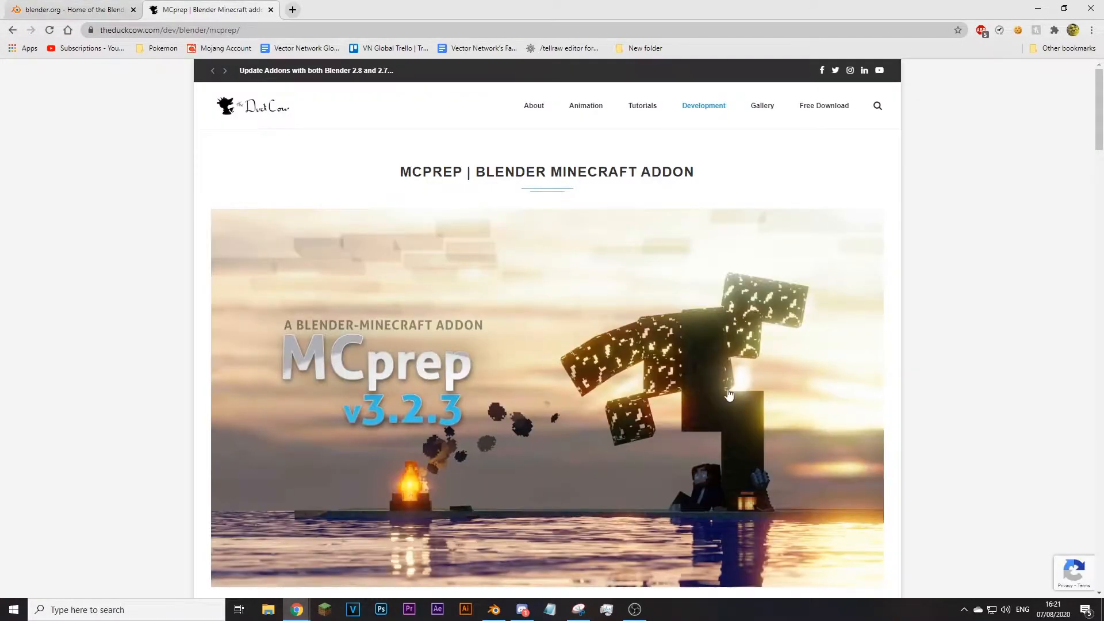
scroll(765, 403, "down", 3)
scroll(840, 423, "up", 2)
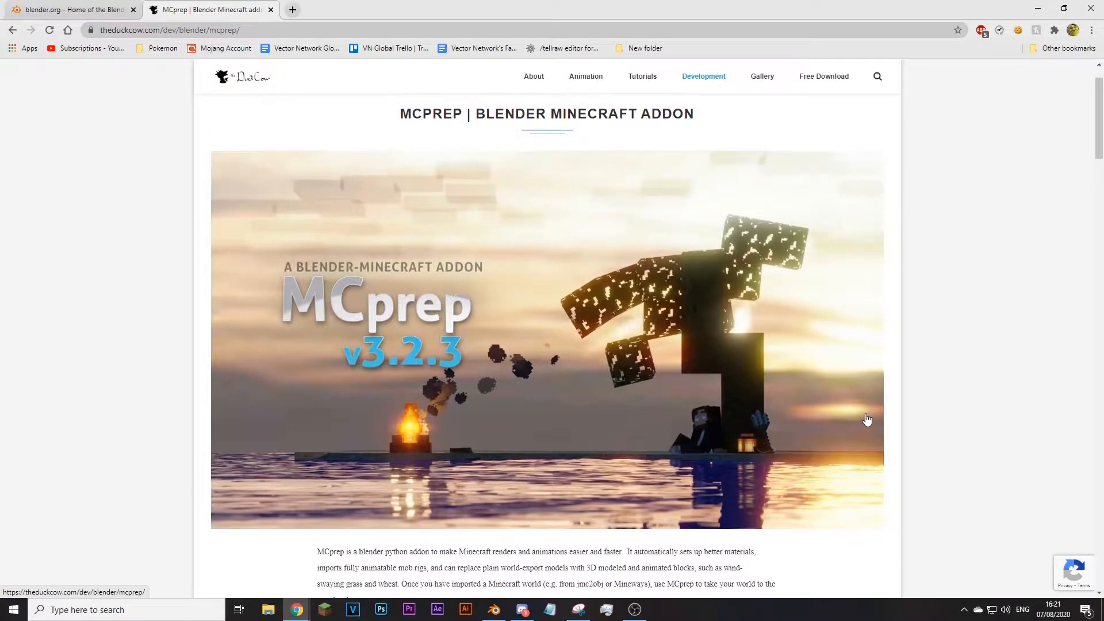
scroll(868, 420, "down", 2)
scroll(907, 419, "up", 2)
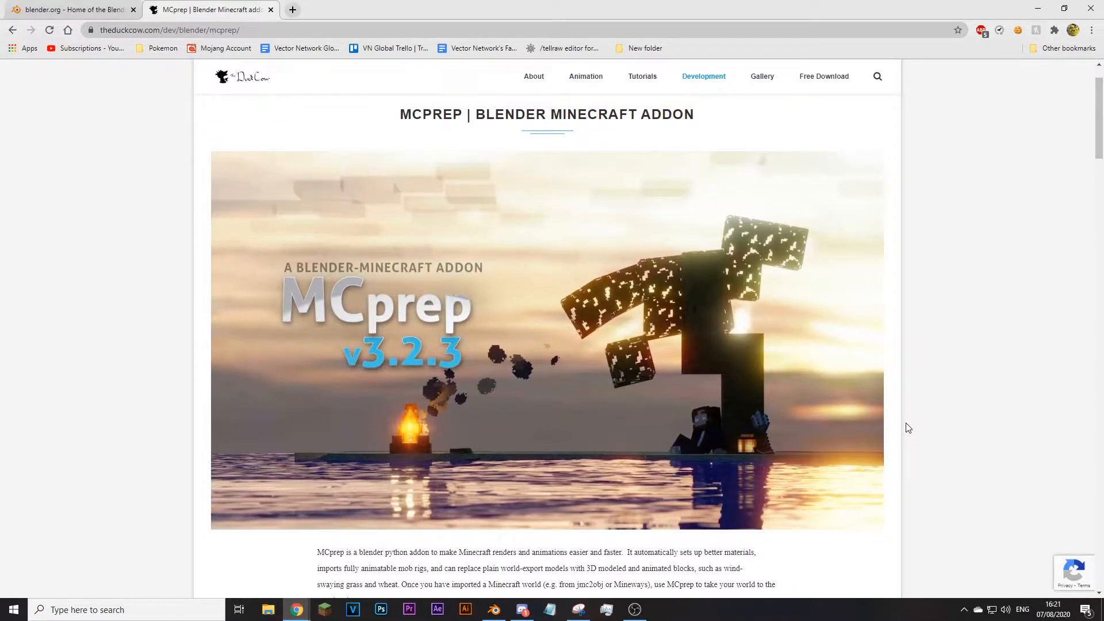
scroll(716, 359, "up", 1)
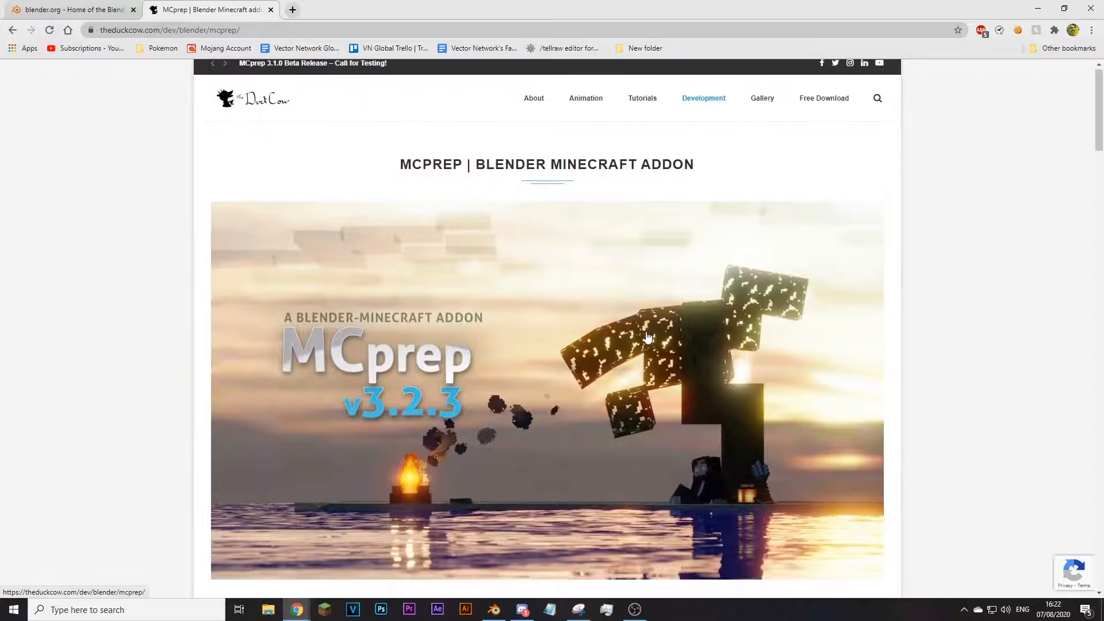
scroll(641, 344, "down", 3)
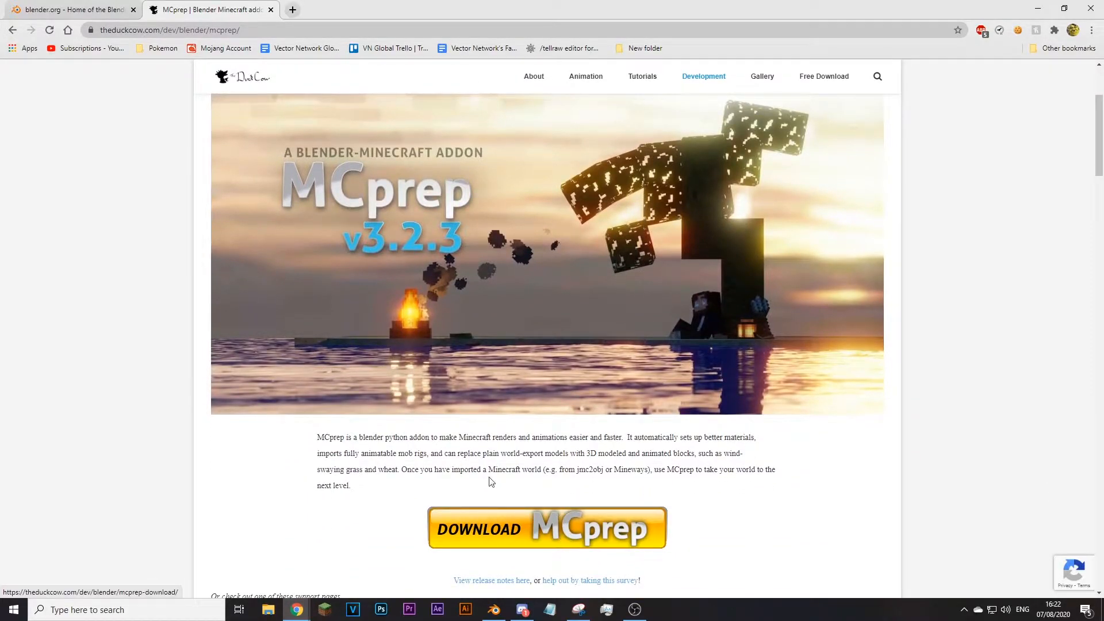
scroll(471, 470, "up", 1)
scroll(671, 441, "down", 1)
scroll(747, 345, "down", 3)
scroll(863, 374, "down", 2)
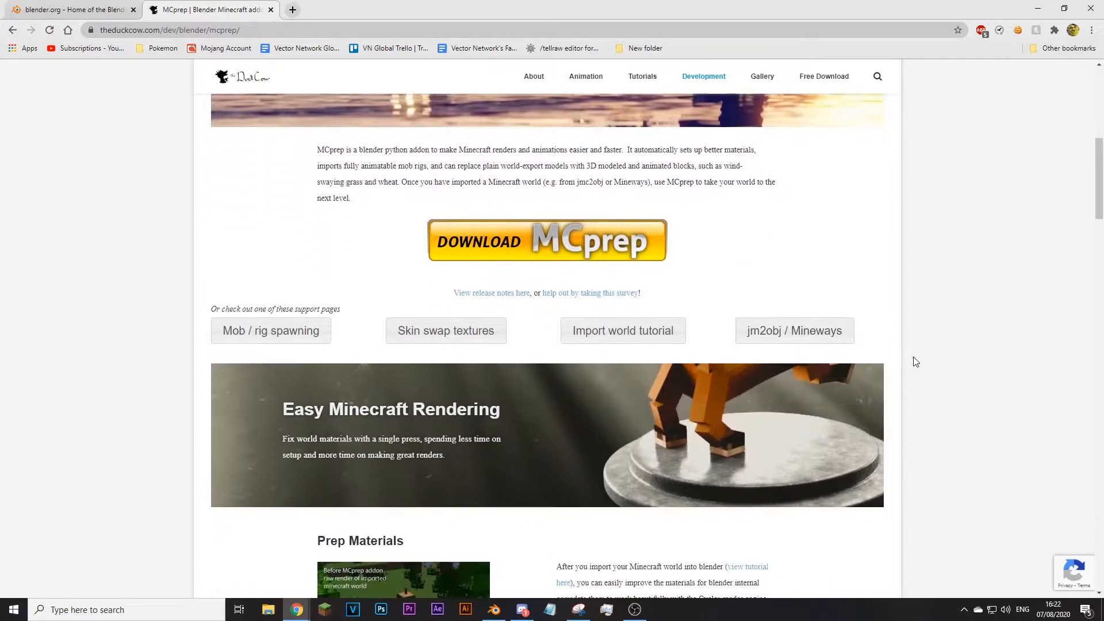
scroll(530, 320, "up", 1)
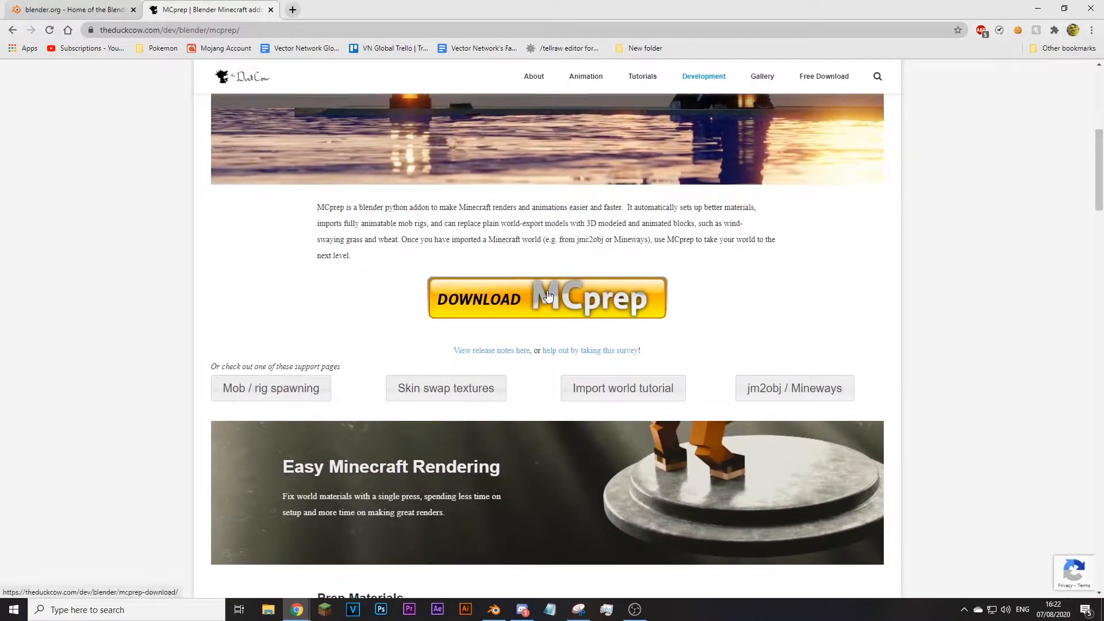
Step: Request the MCprep addon download and cancel saving MCprep_addon_v3.2.3.1.zip
left_click(547, 296)
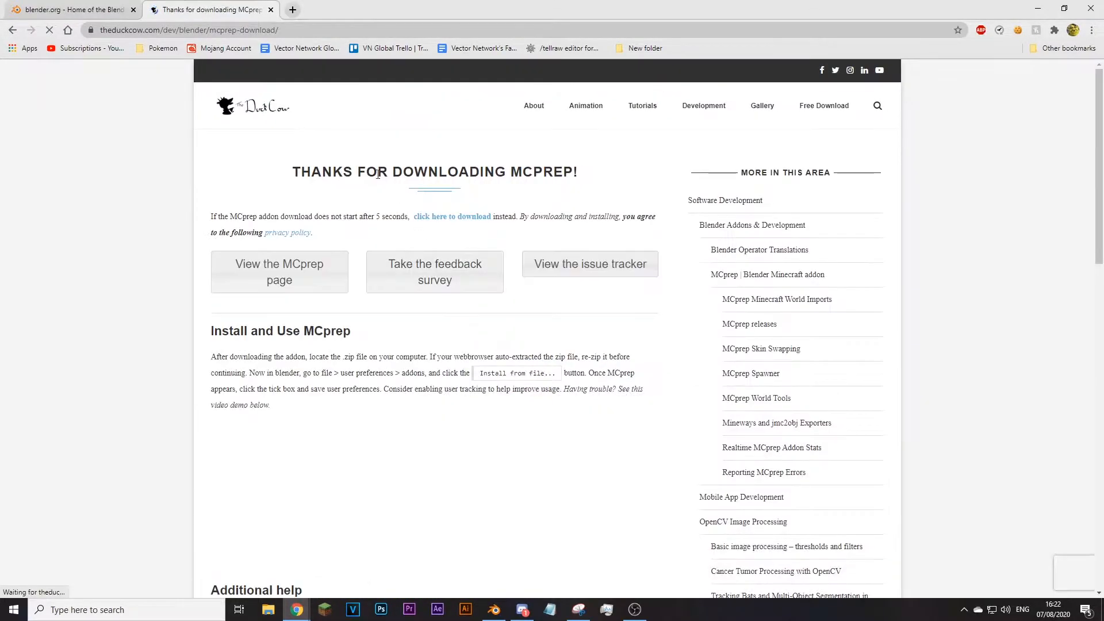
left_click_drag(294, 171, 574, 173)
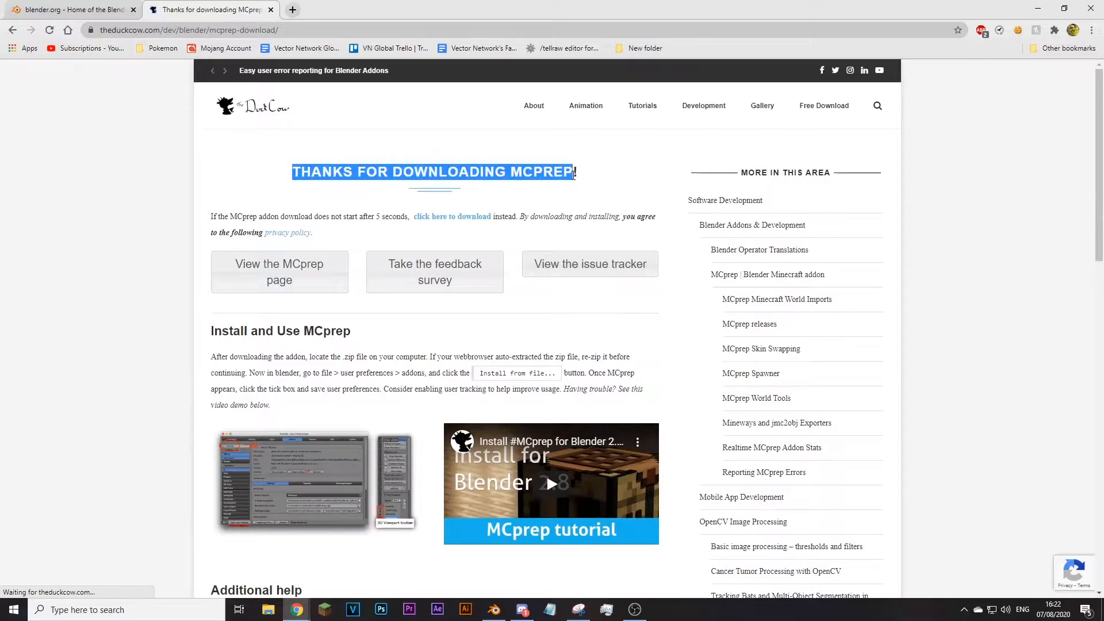
left_click(605, 175)
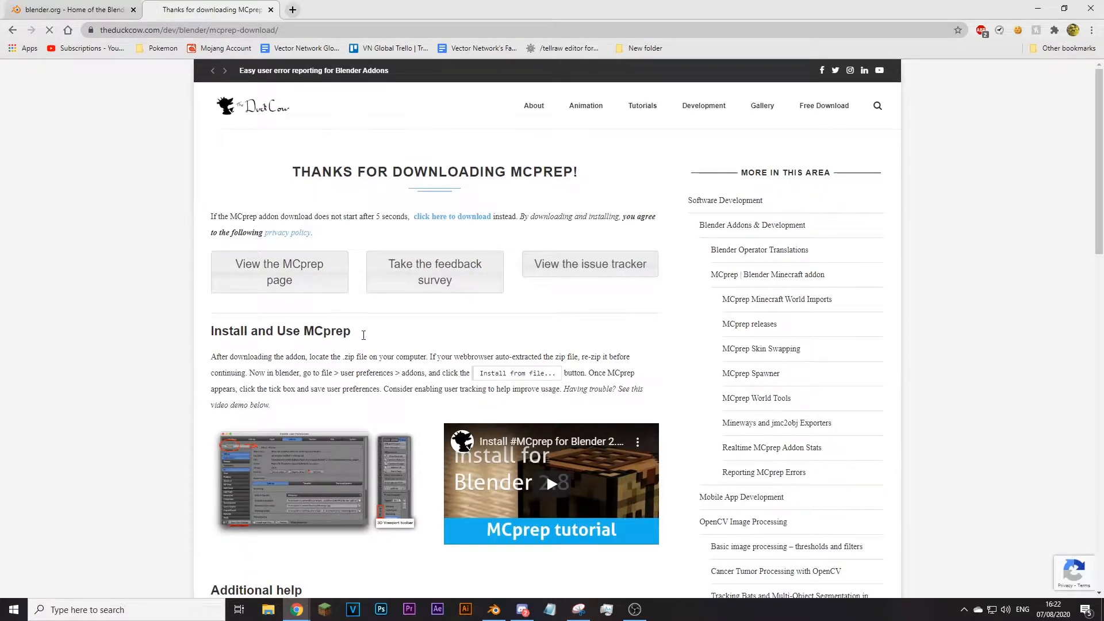
scroll(374, 259, "down", 7)
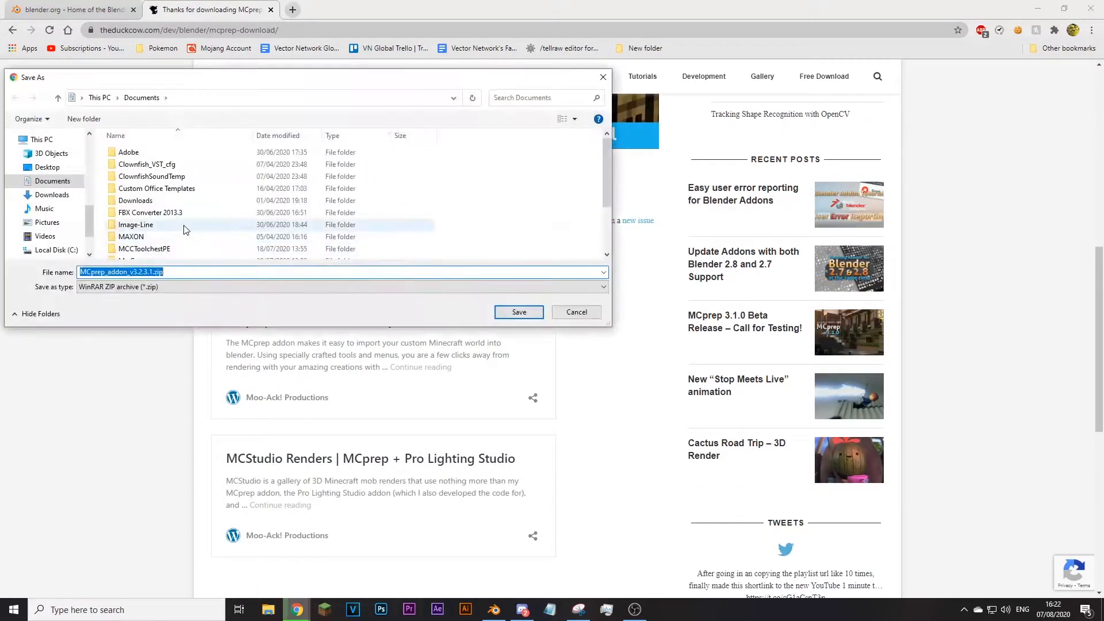
scroll(196, 152, "down", 5)
left_click(577, 312)
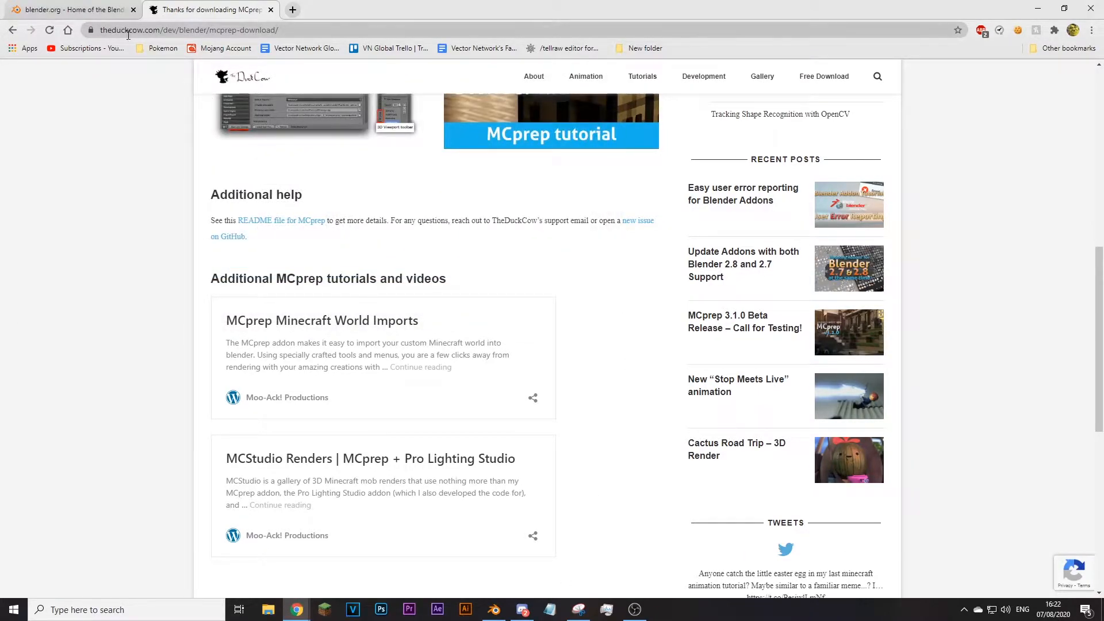
Step: Switch to Blender and dismiss the splash screen
left_click(494, 609)
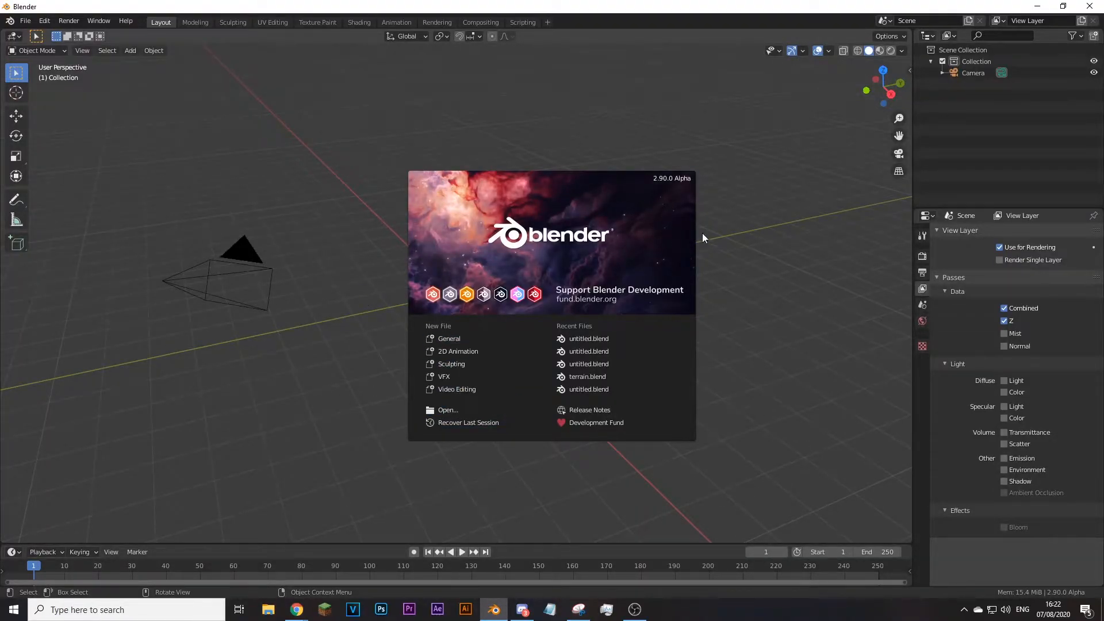
left_click(800, 334)
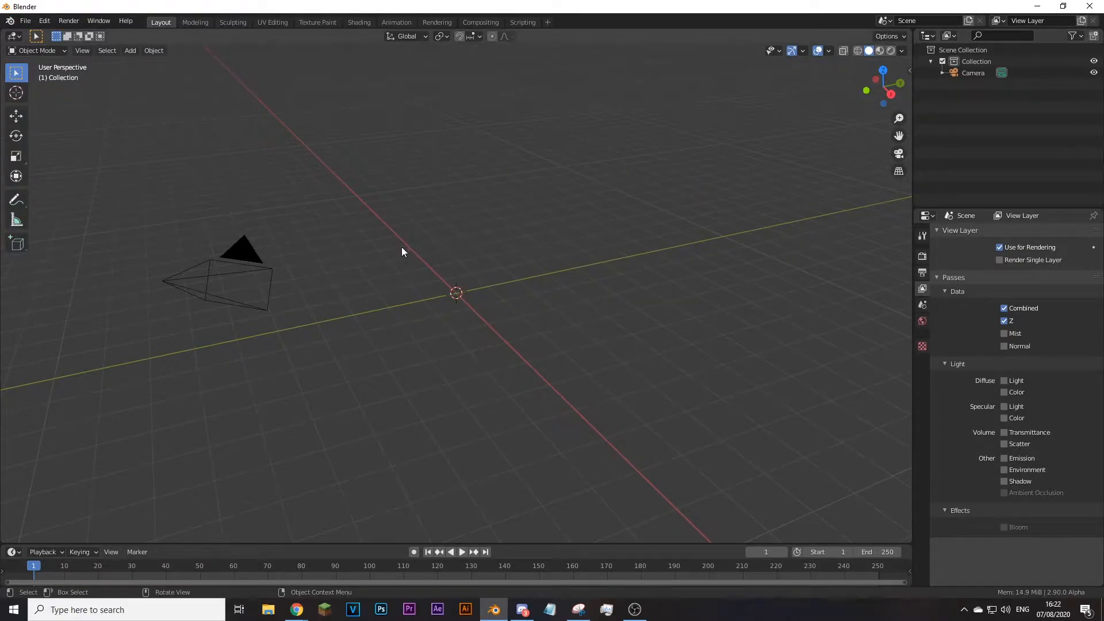
left_click_drag(431, 272, 540, 351)
Step: Add a cube mesh at the centre of the scene and delete it
key("shift+a")
mouse_move(510, 226)
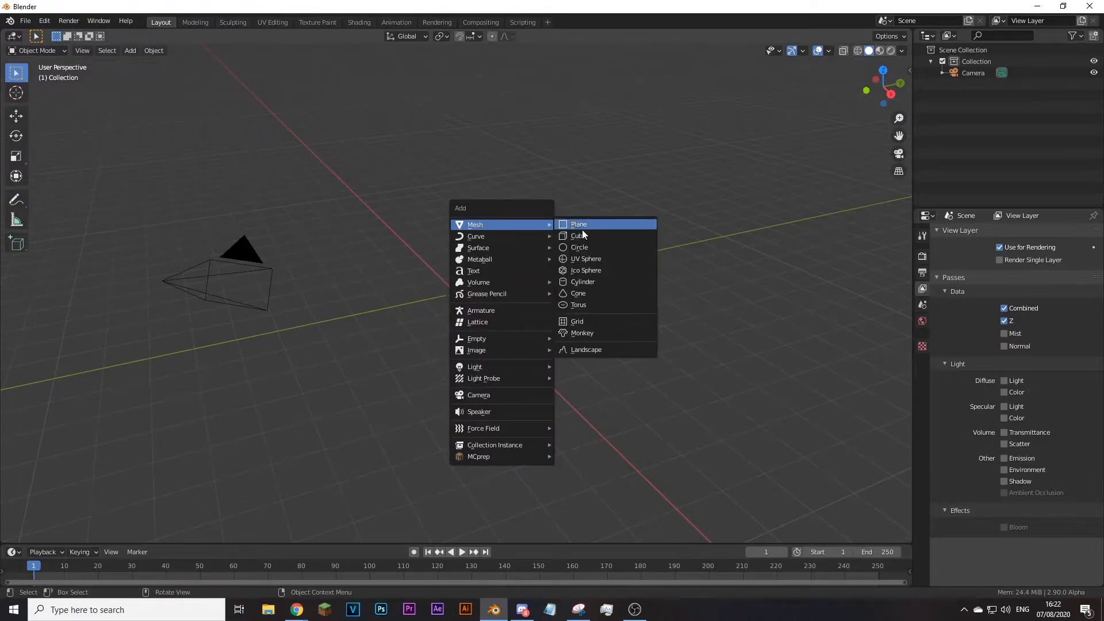
left_click(581, 237)
left_click(590, 352)
left_click(476, 280)
key("Delete")
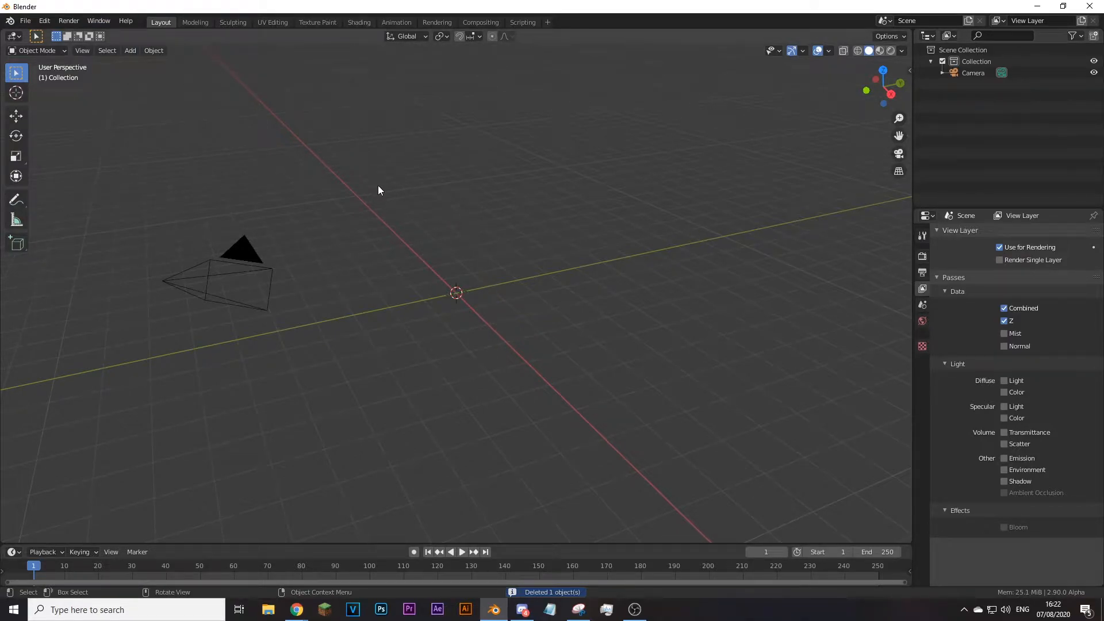
Step: Install the add-on scs_blender_tools_addon.zip from the Documents folder through Blender's add-on preferences
left_click(46, 24)
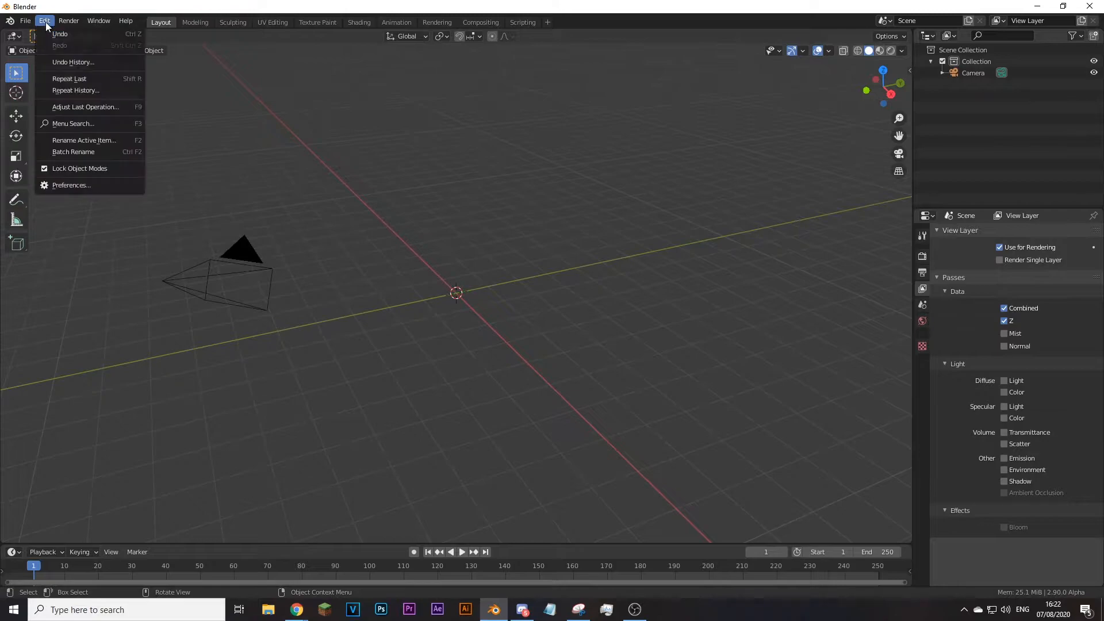
left_click(99, 186)
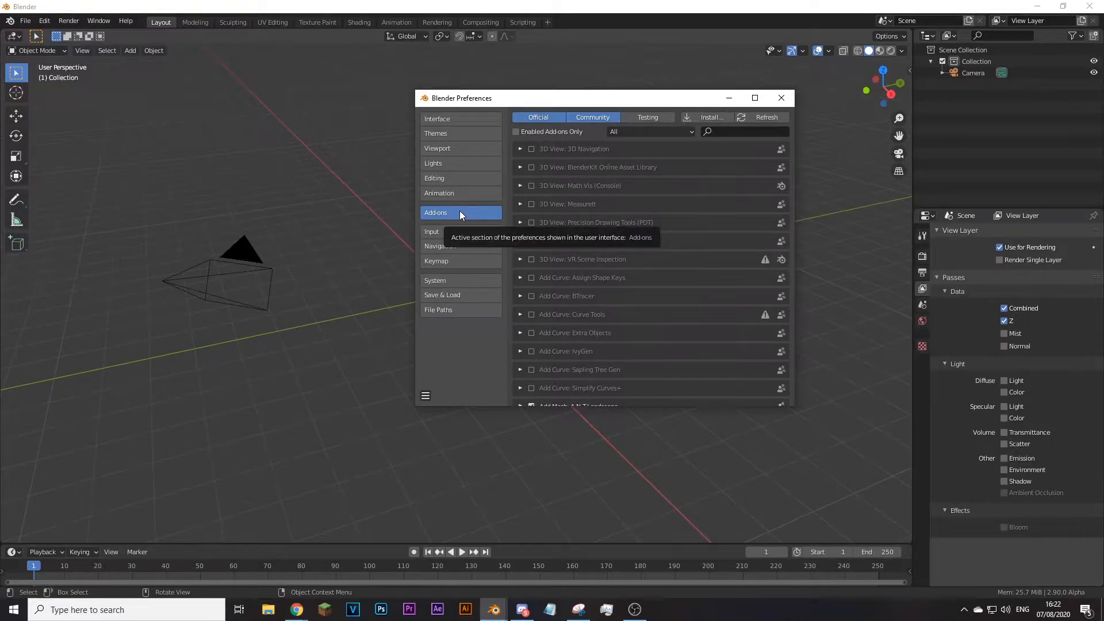
left_click(707, 118)
left_click_drag(662, 106, 711, 86)
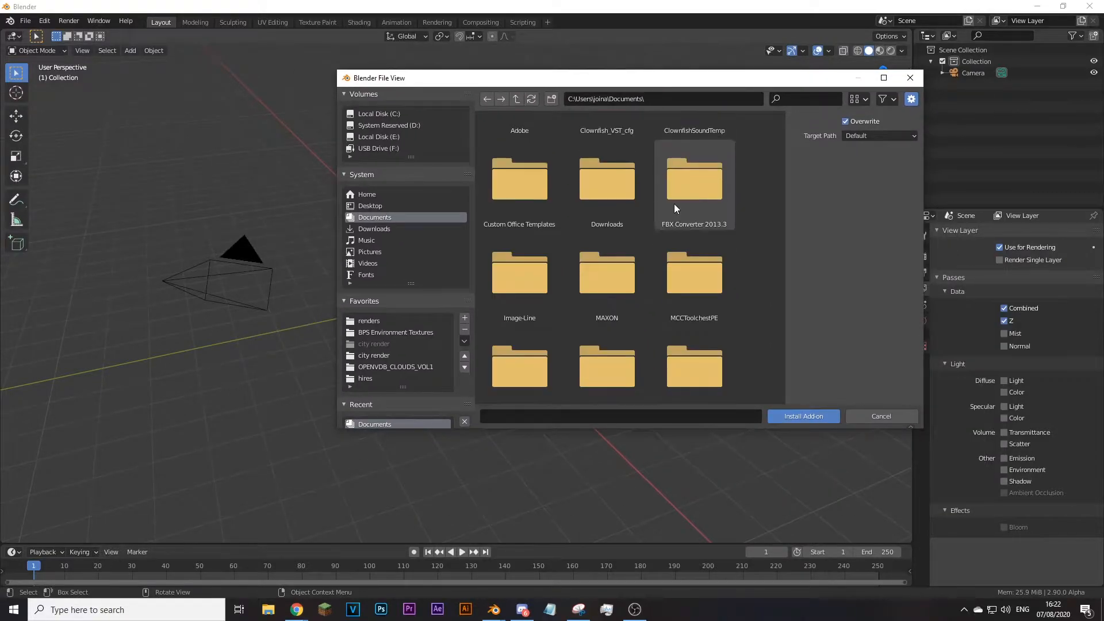
scroll(674, 204, "down", 5)
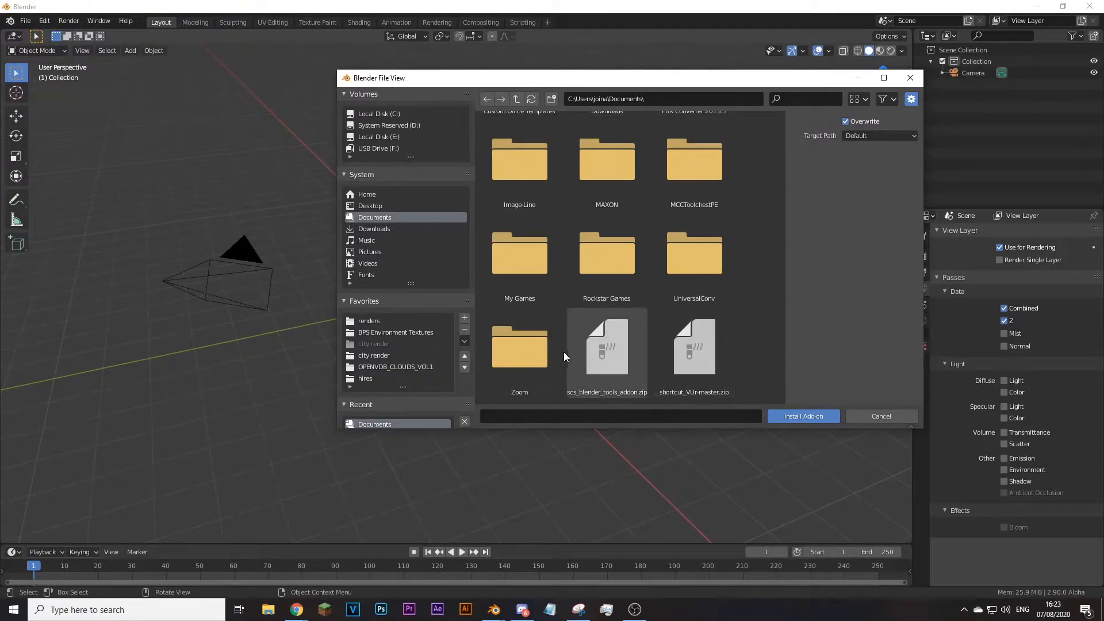
double_click(629, 359)
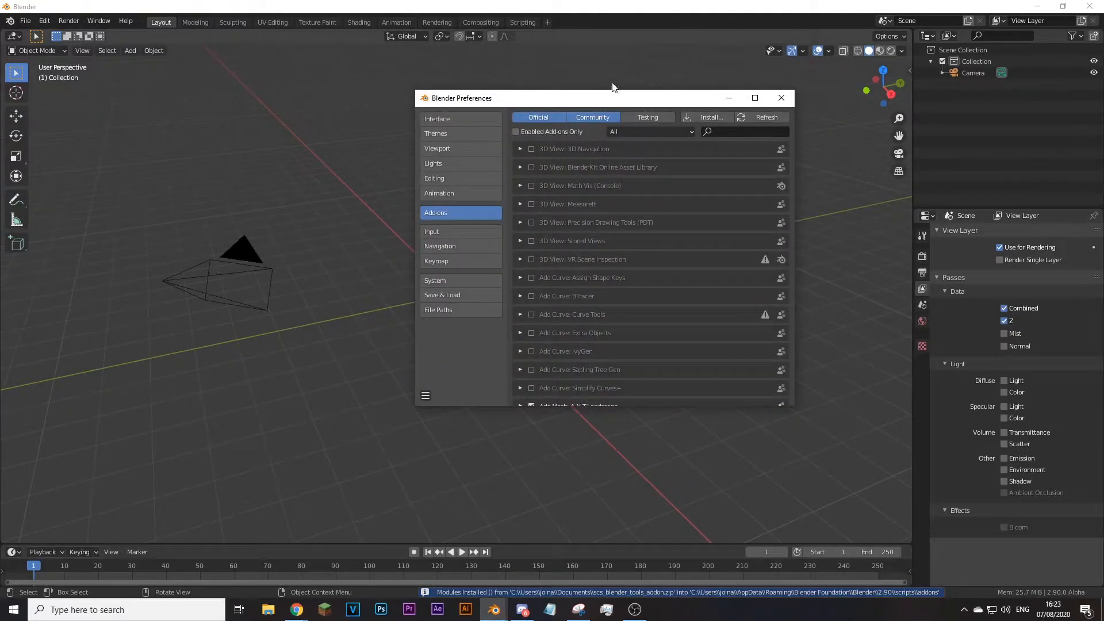
Step: Search the add-ons for "mcprep"
left_click(737, 133)
type("mcprep")
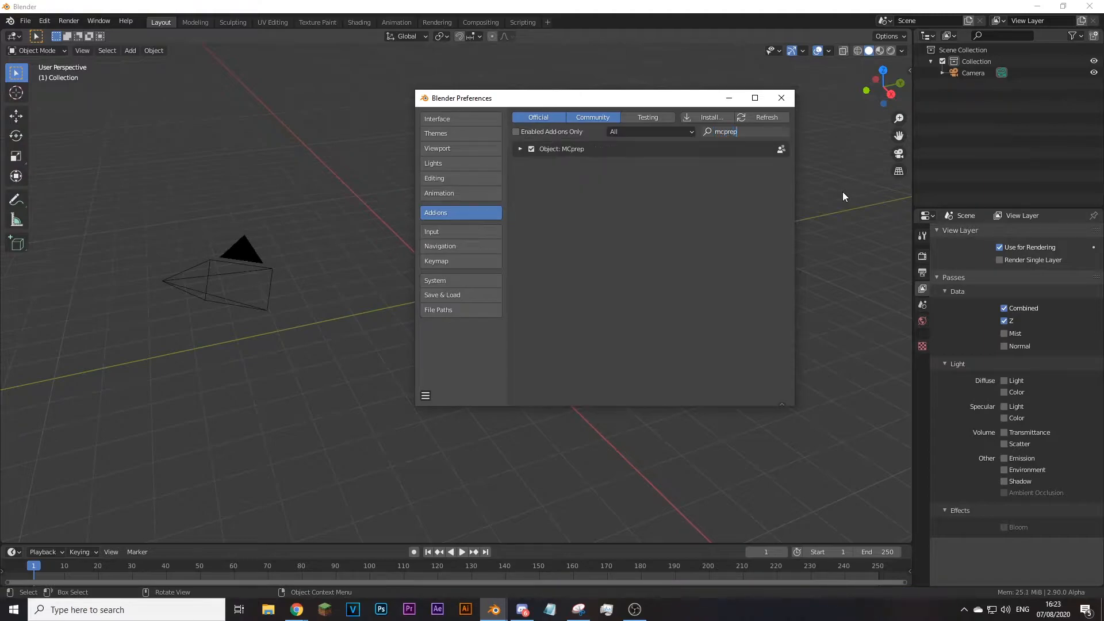
key("Return")
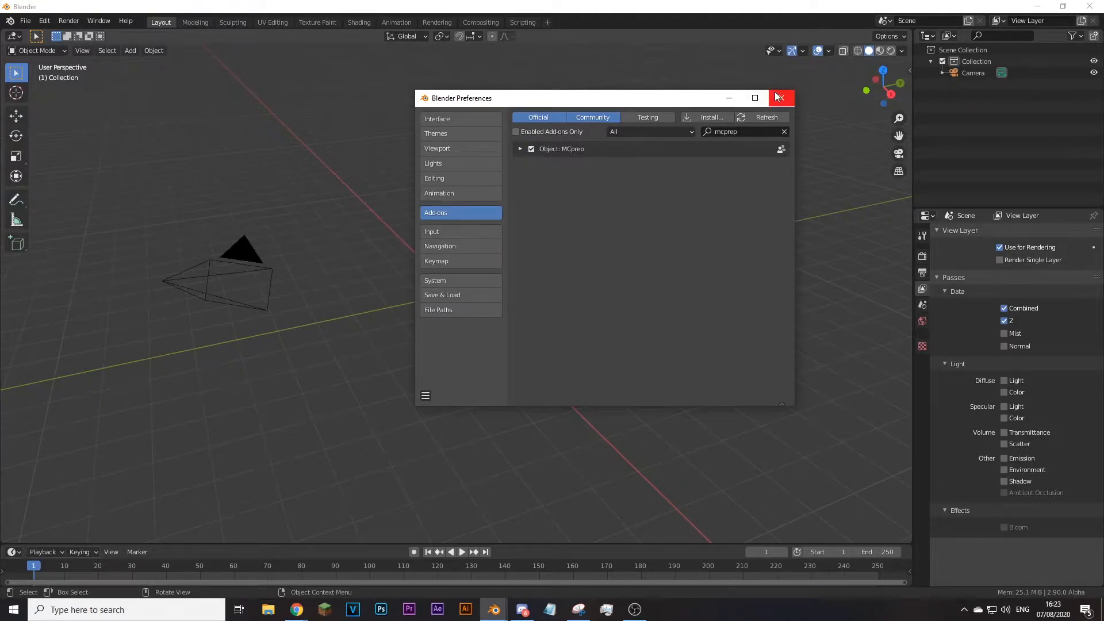
Step: Check the options for saving preferences and close the Blender Preferences window
left_click(426, 397)
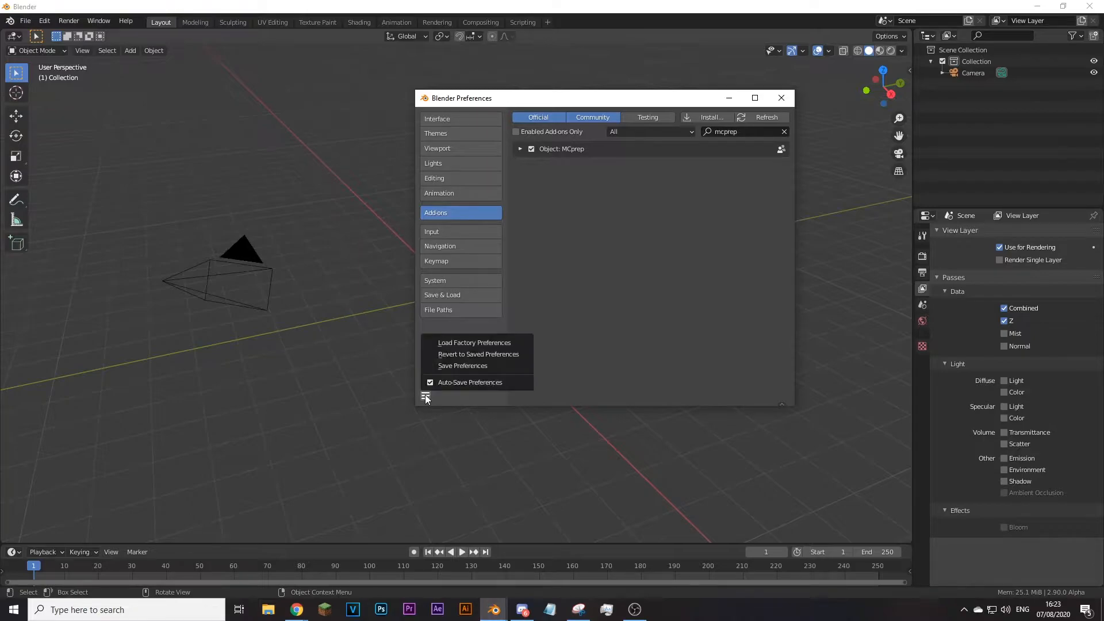
left_click(444, 380)
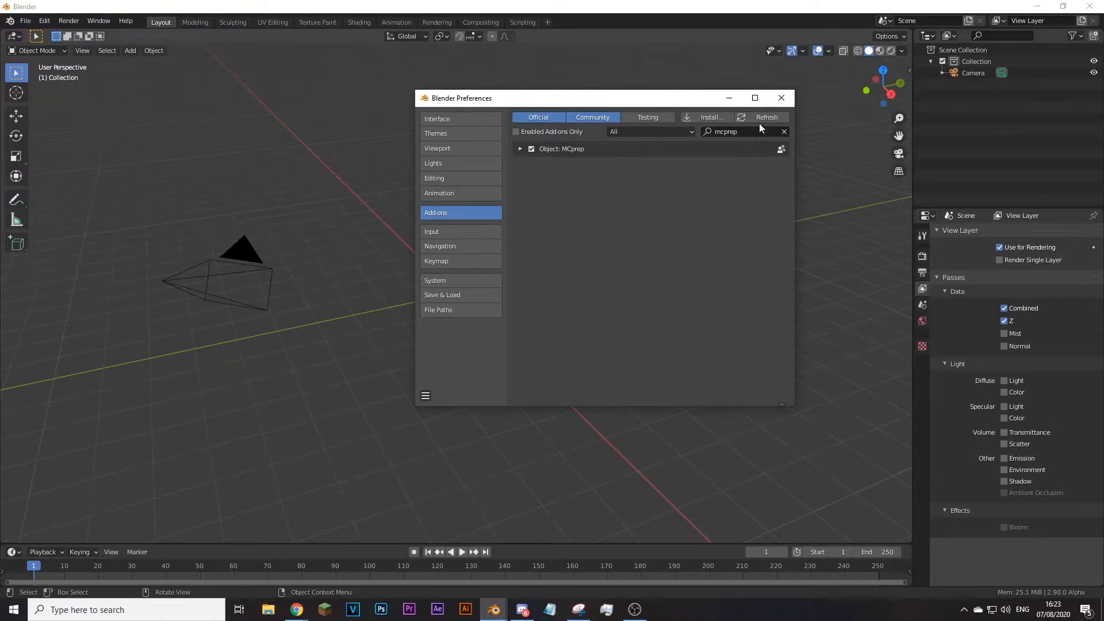
left_click(782, 98)
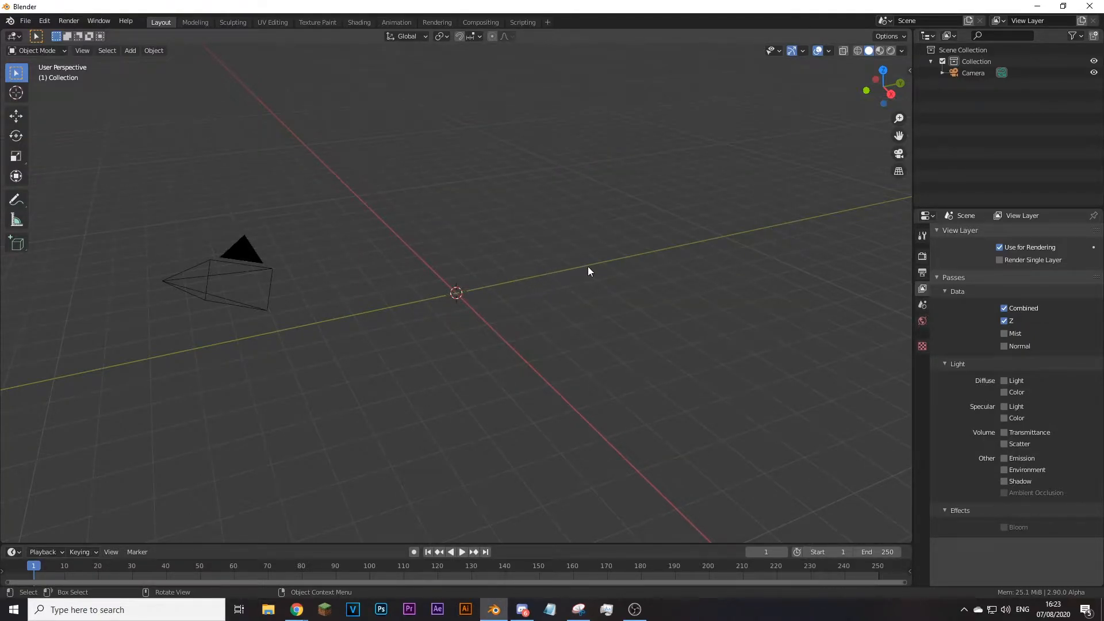
Step: Start Shortcut VUr in the 3D viewport and set its Dock to Left
key("n")
key("n")
key("n")
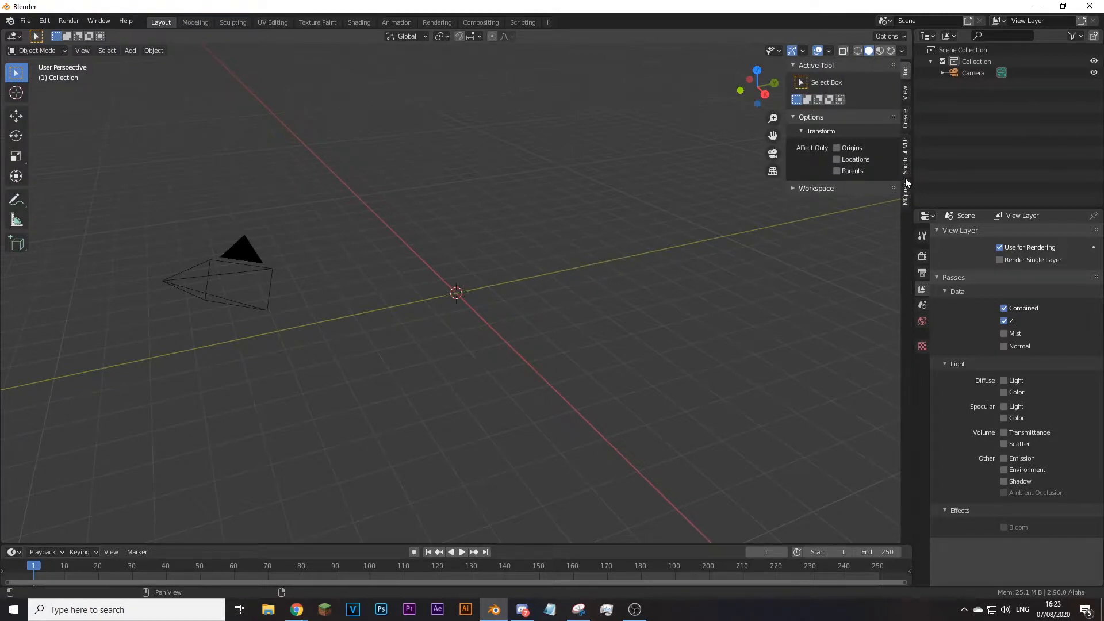
left_click(905, 156)
left_click(846, 82)
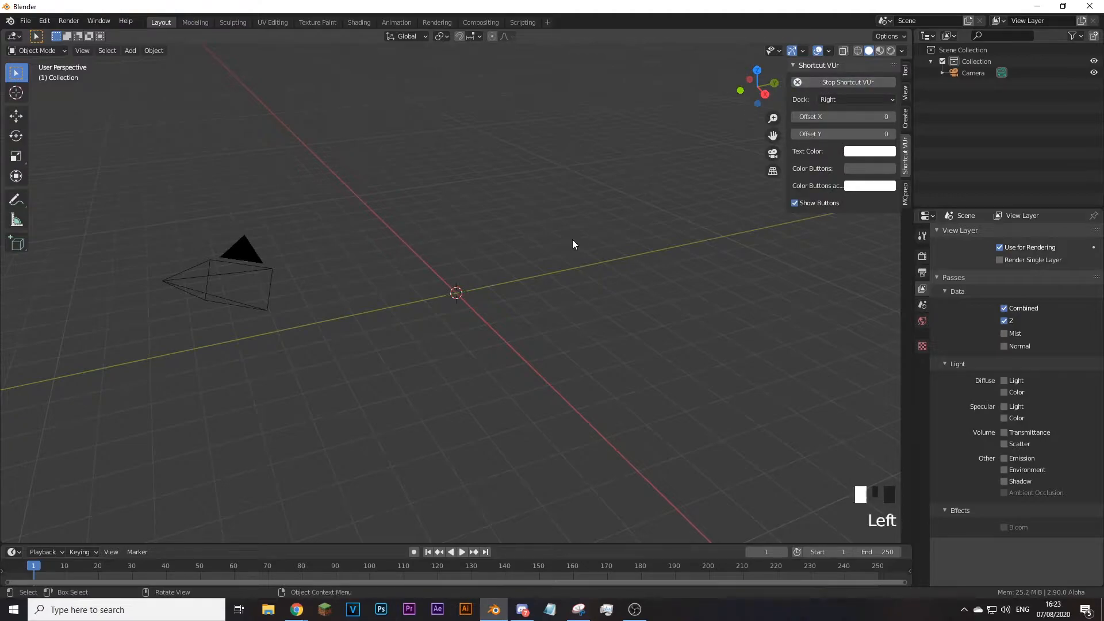
left_click(857, 100)
left_click(831, 118)
Step: Show the MCprep tools in the 3D viewport's sidebar and hide the sidebar again
key("n")
key("n")
key("n")
key("n")
key("n")
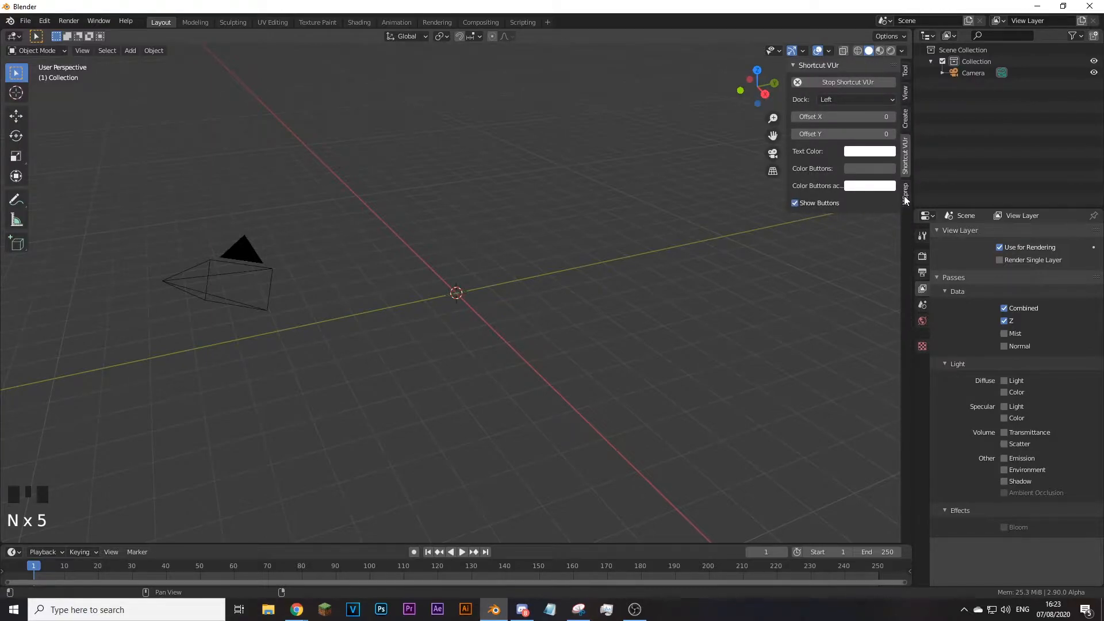
left_click(904, 195)
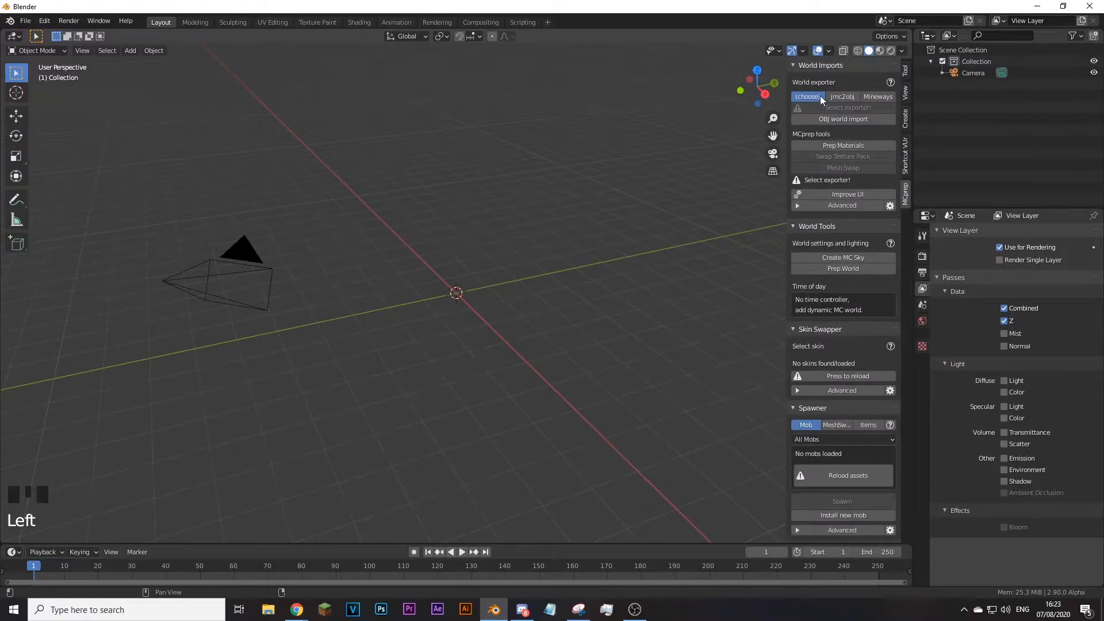
key("n")
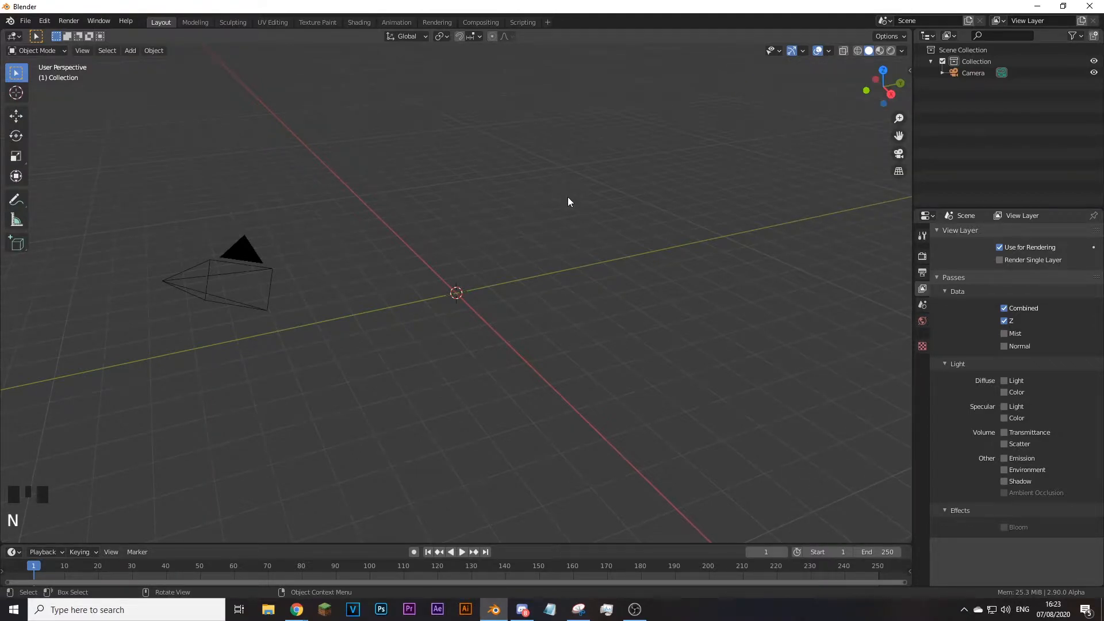
Step: Switch to Chrome, search the web for "mineways" in a new tab, and open the Mineways home page
left_click(296, 610)
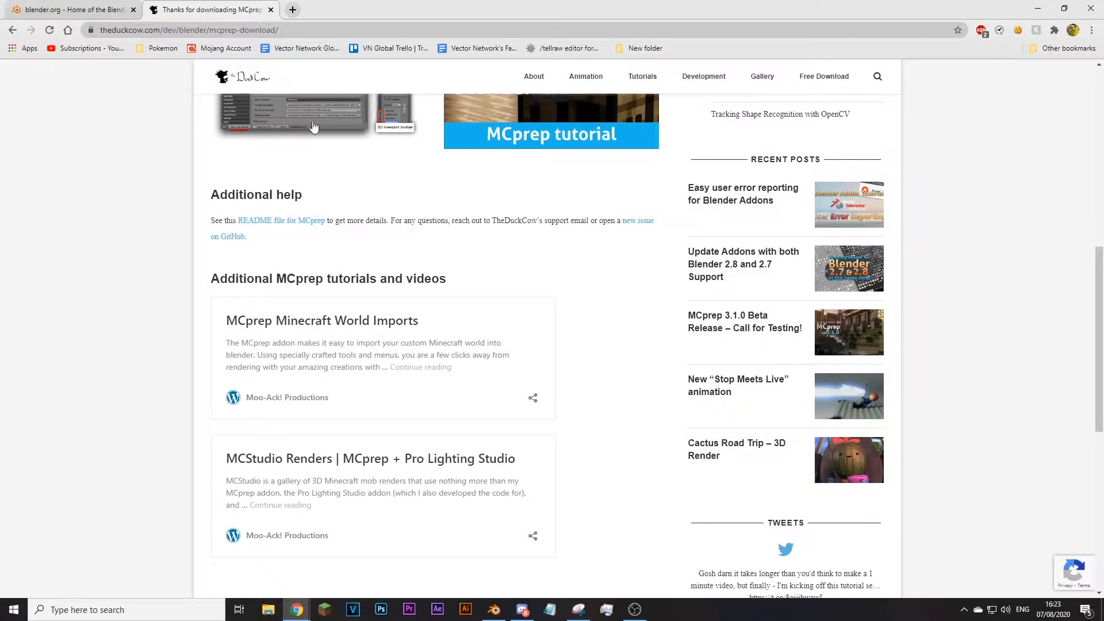
left_click(294, 9)
type("mineways")
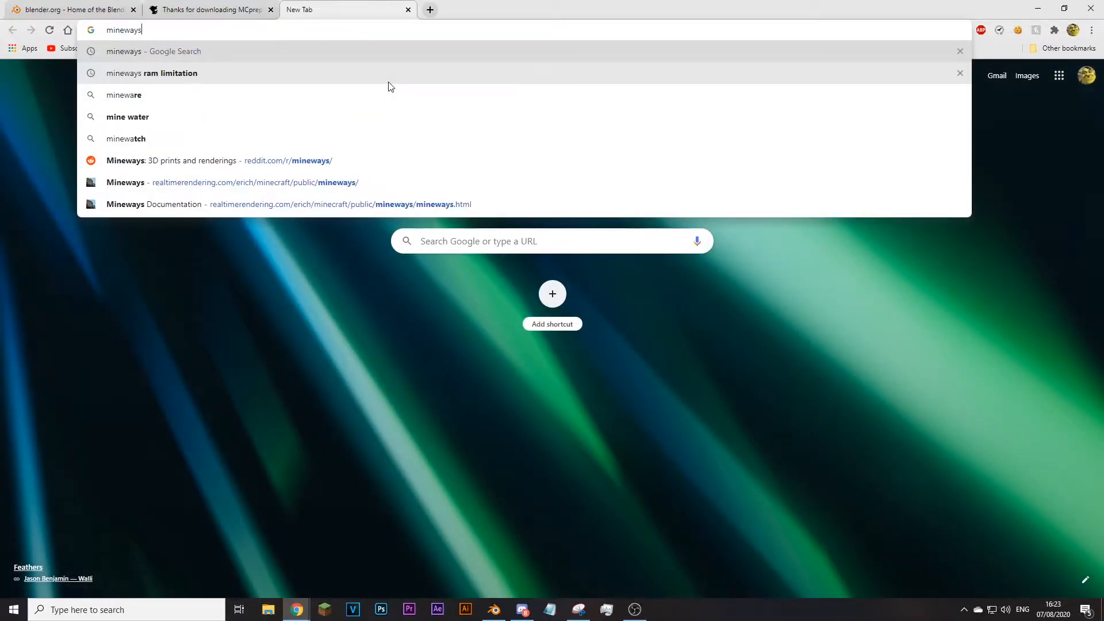
key("Return")
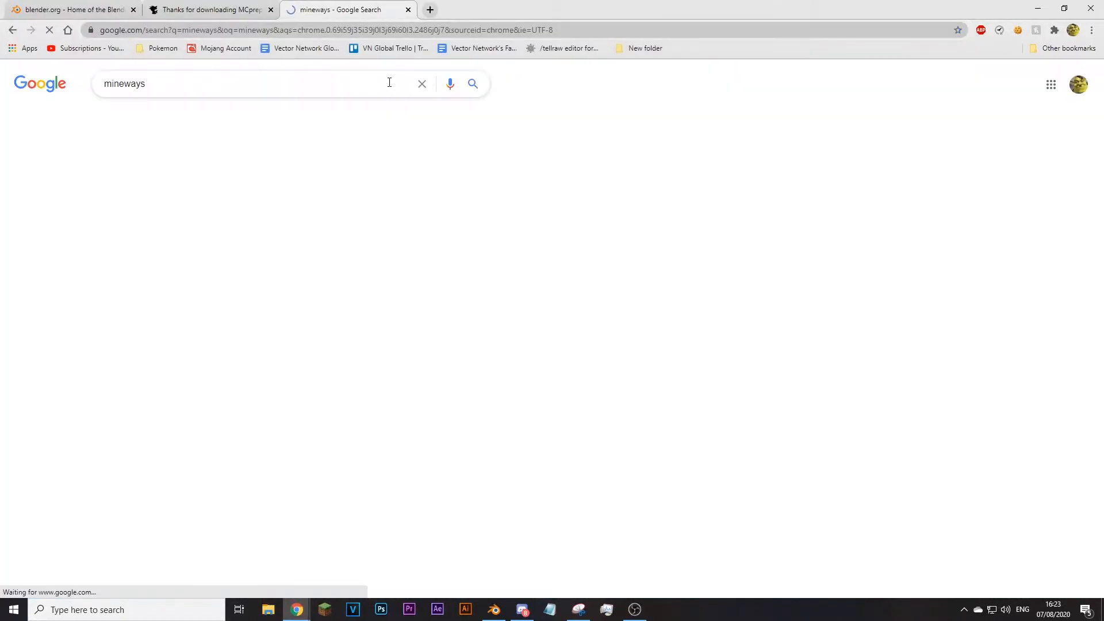
left_click(224, 182)
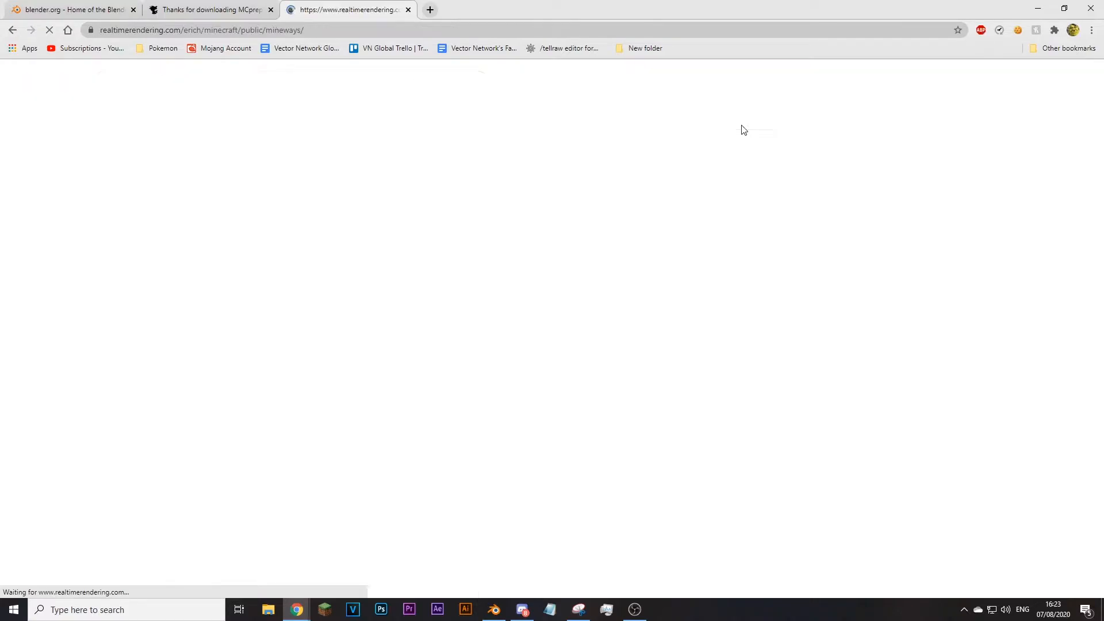
Step: Look over the Mineways home page and download Mineways 7.17 for Windows
scroll(811, 173, "down", 3)
scroll(865, 190, "up", 3)
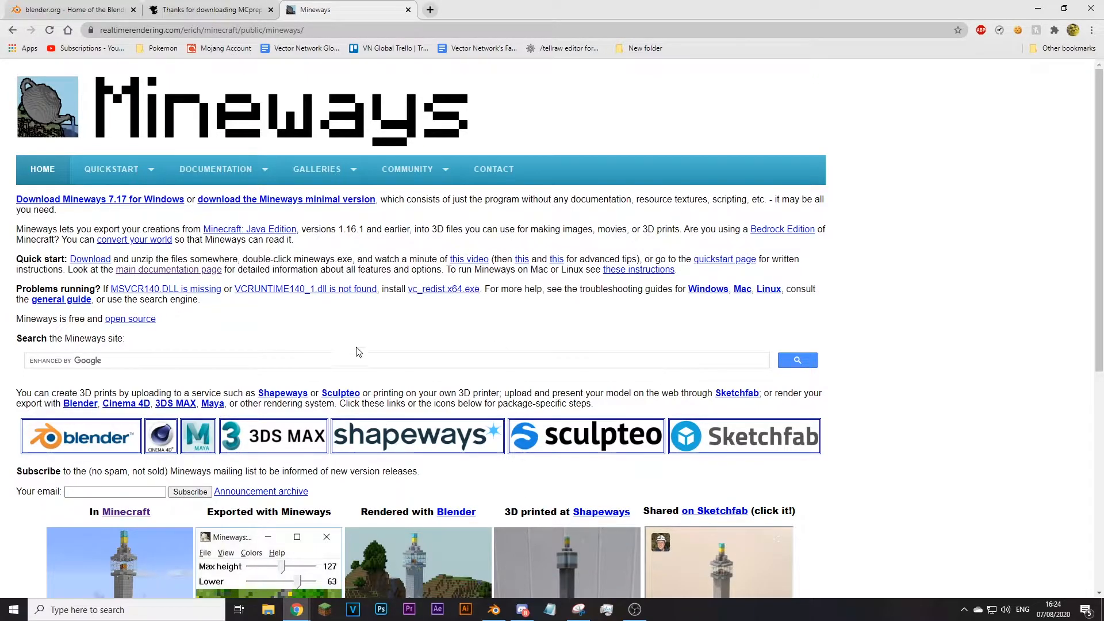
left_click(148, 203)
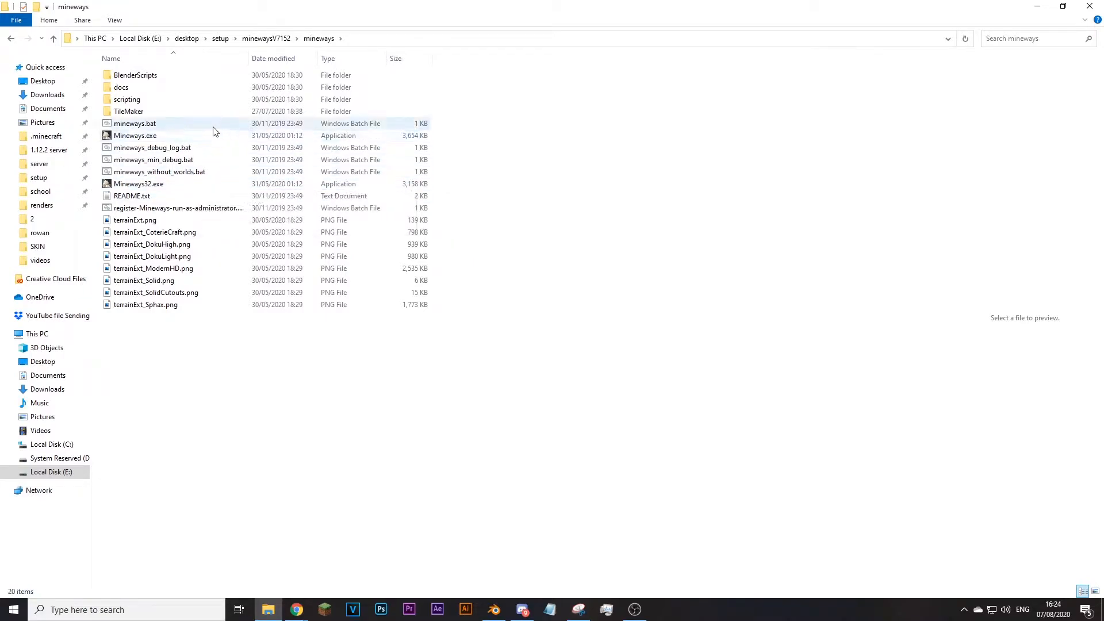
Step: Close the mineways folder window, find Mineways with a Windows search for "min", launch it, and move its window clear
left_click(1090, 6)
key("super")
type("m")
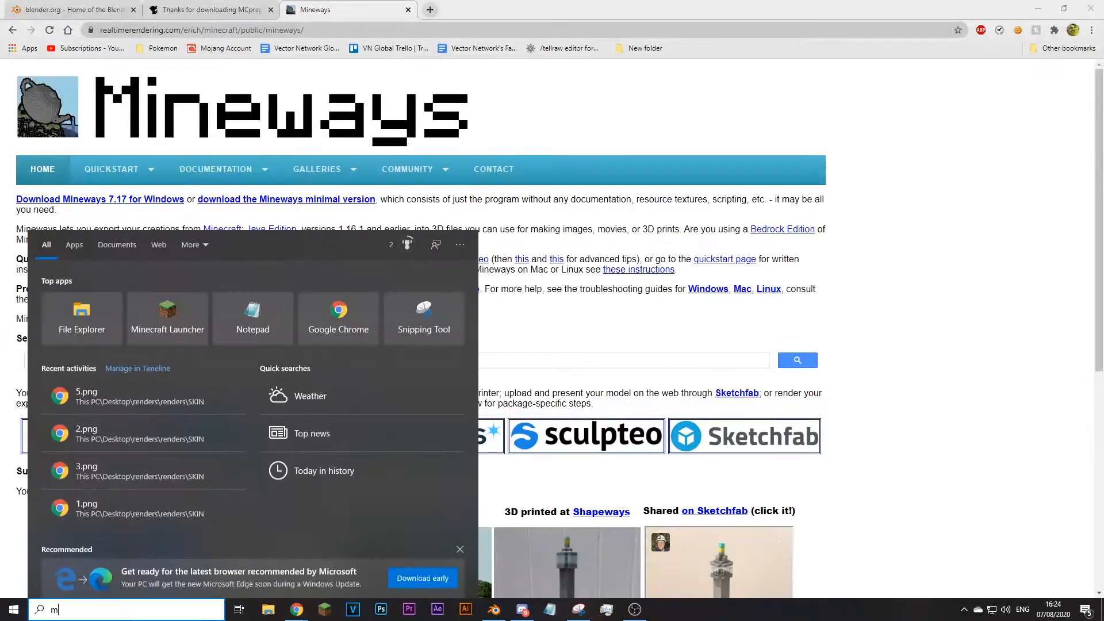
type("in")
left_click(122, 297)
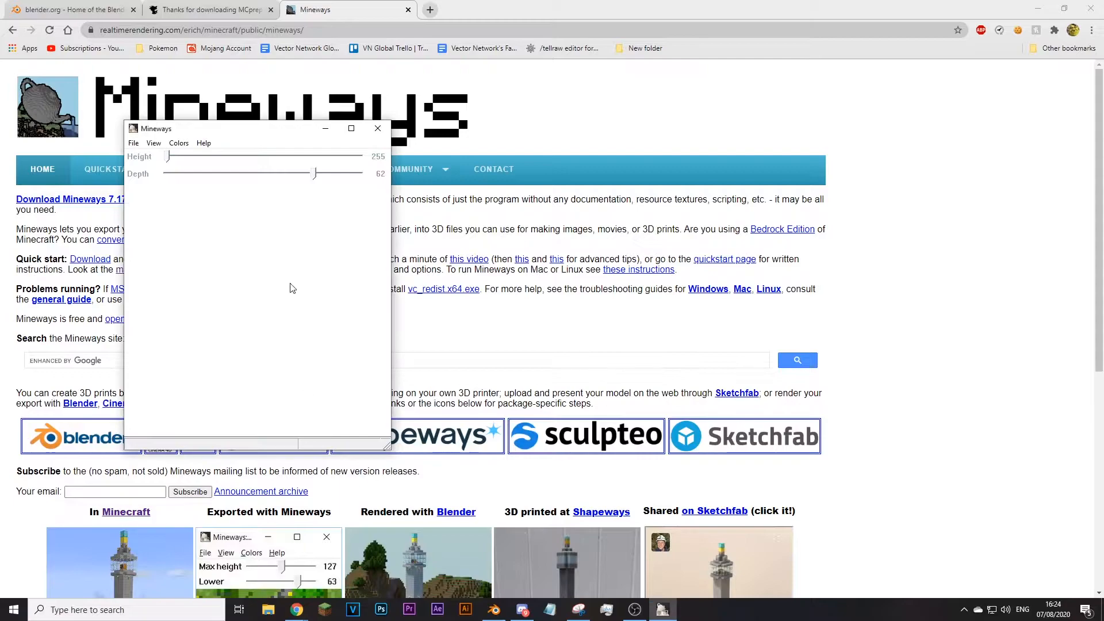
left_click_drag(313, 128, 570, 178)
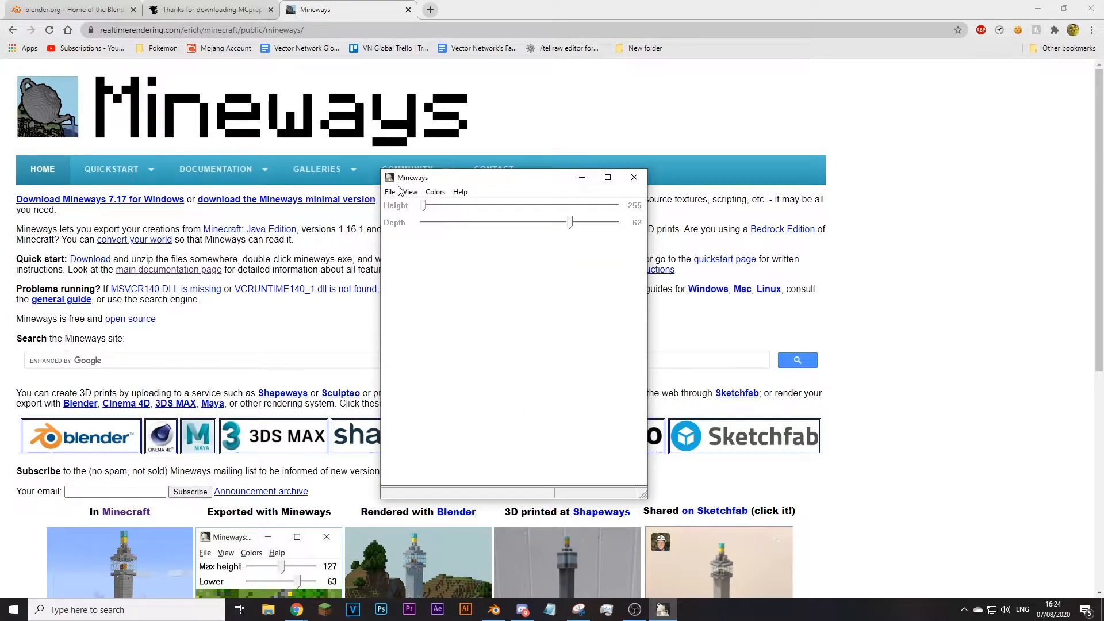
Step: Open clipboard.schematic in Mineways from the erozki folder inside Desktop > renders > renders
left_click(391, 193)
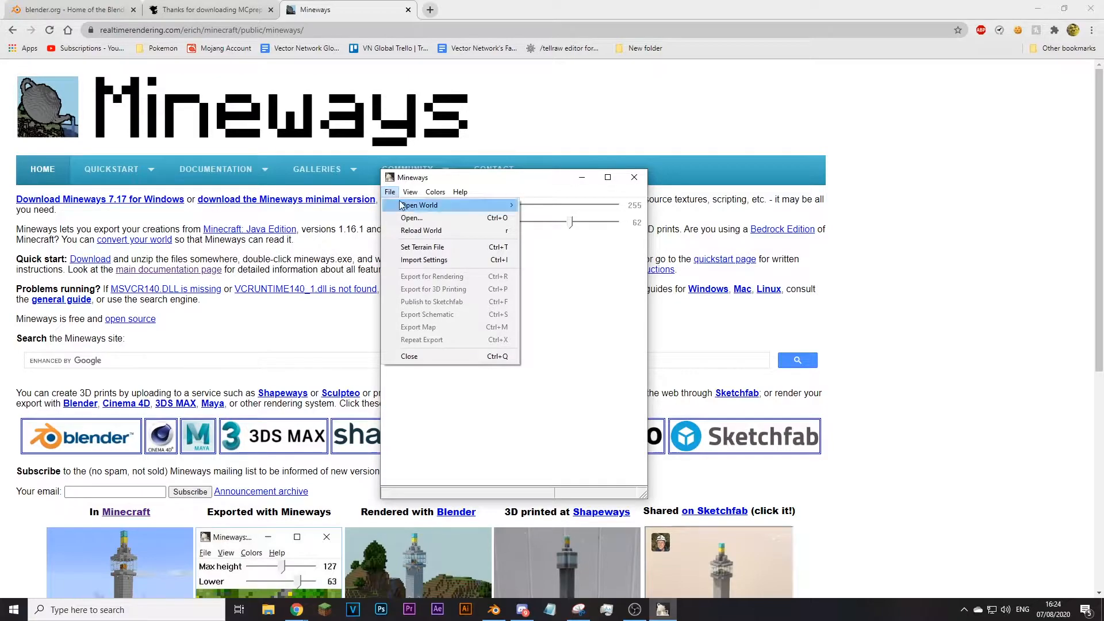
mouse_move(403, 205)
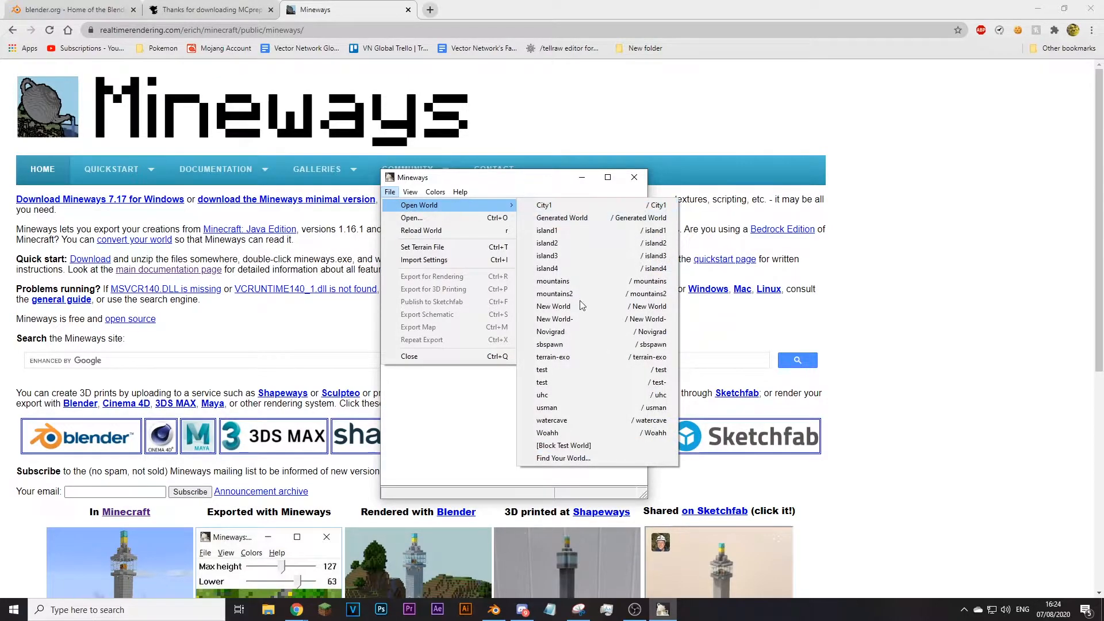
left_click(402, 218)
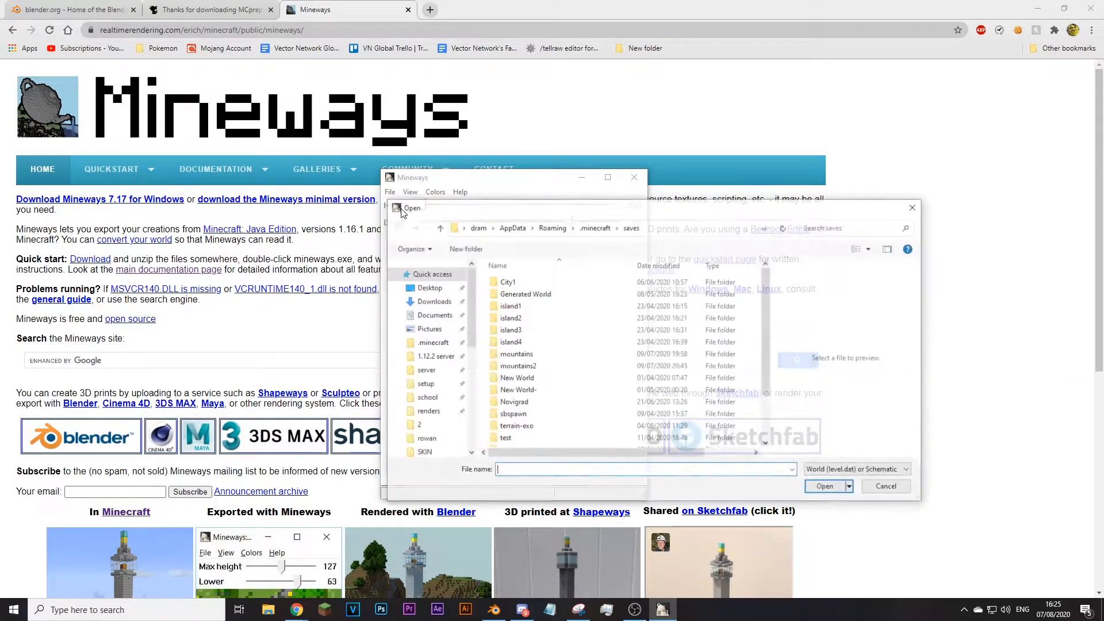
left_click(426, 411)
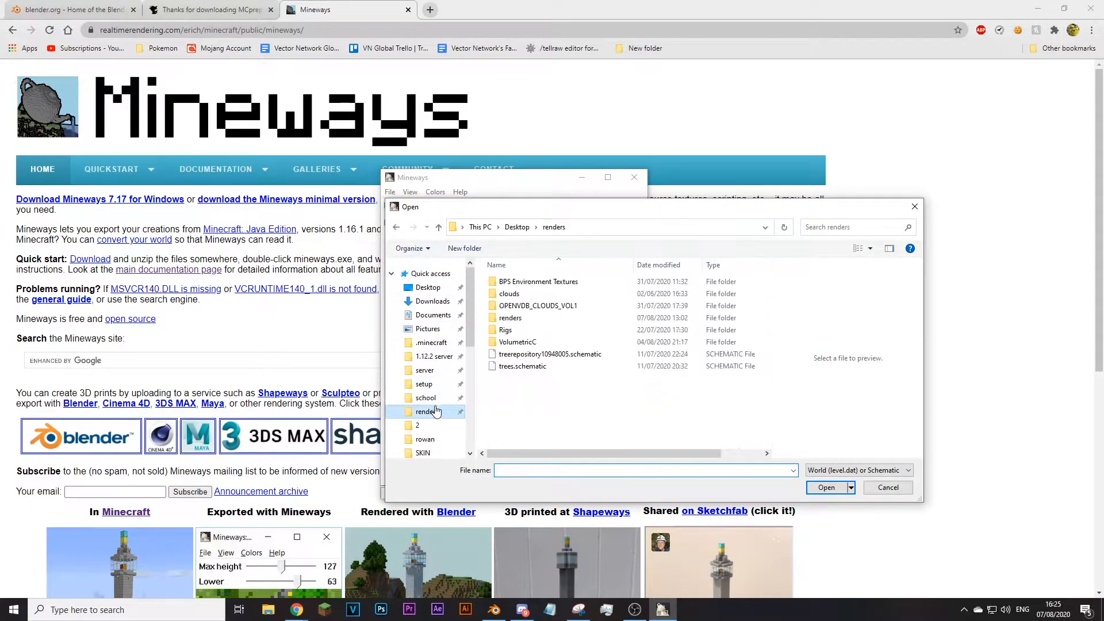
double_click(518, 320)
scroll(535, 310, "down", 1)
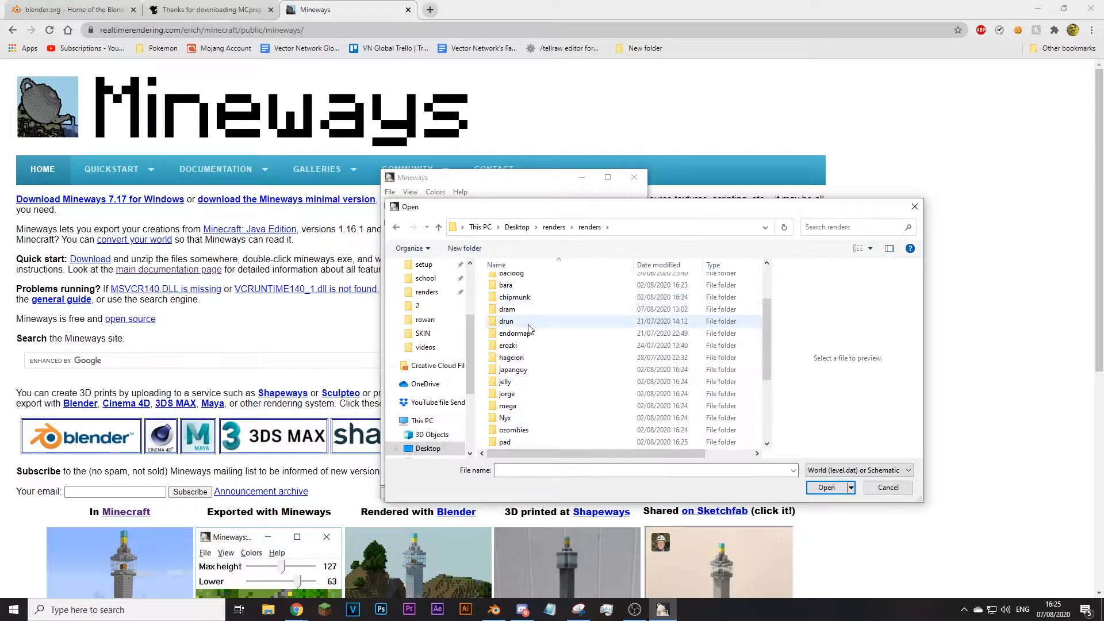
double_click(526, 347)
double_click(596, 322)
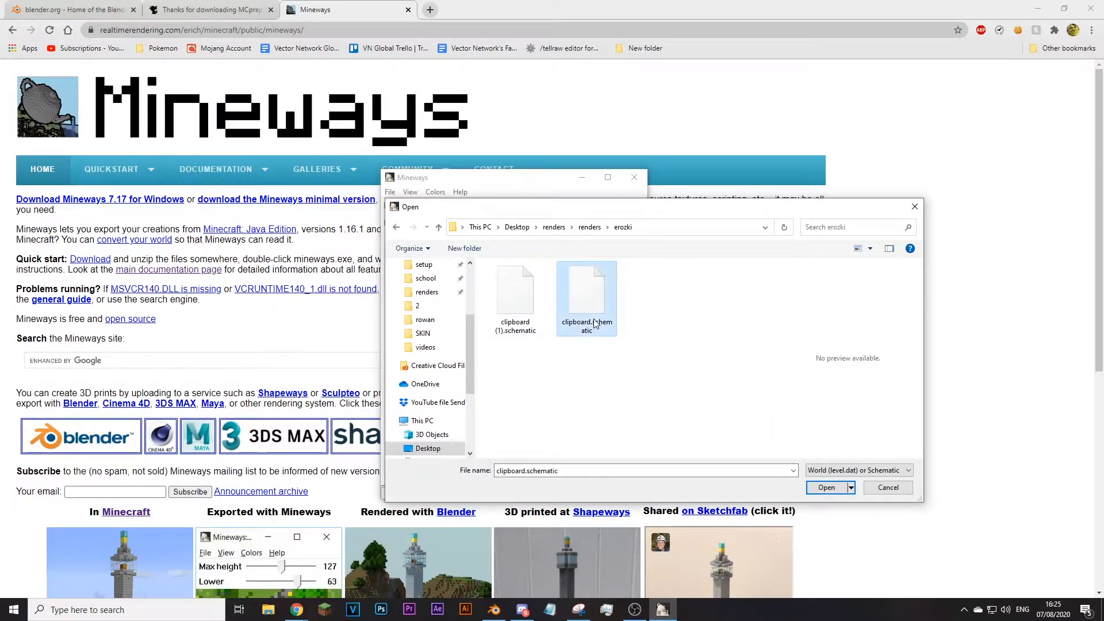
Step: Mark the whole build on the map with an export selection fitted to its edges, and check the available export options
scroll(563, 371, "up", 4)
left_click_drag(562, 373, 521, 397)
mouse_move(431, 280)
right_mouse_down()
mouse_move(556, 419)
mouse_move(560, 407)
right_mouse_up()
right_click_drag(433, 344, 441, 344)
right_click_drag(469, 280, 469, 285)
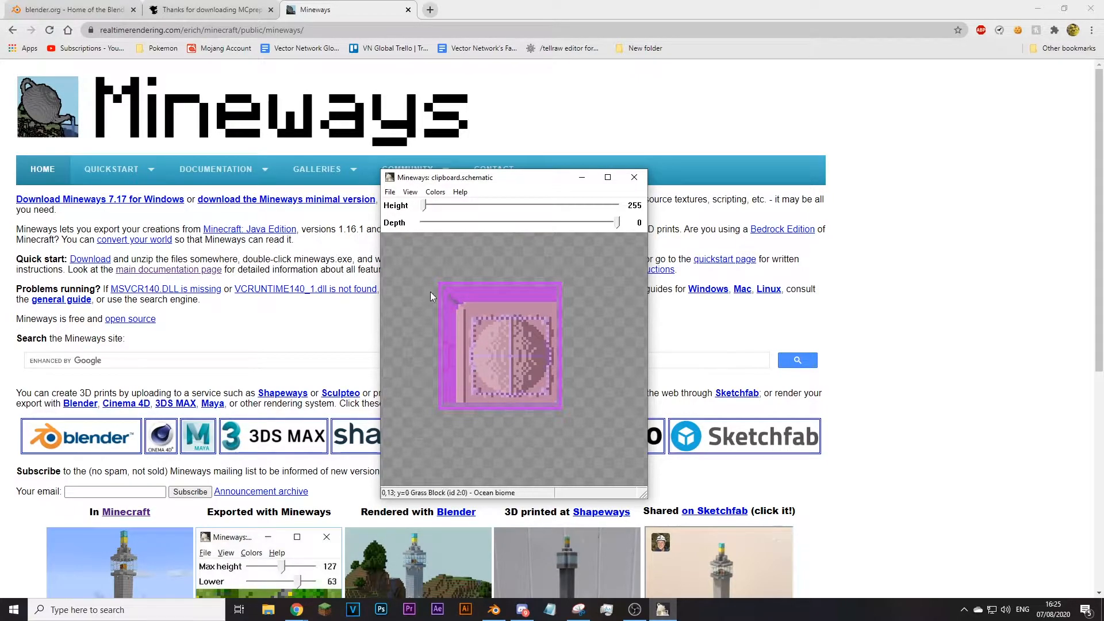
left_click(390, 193)
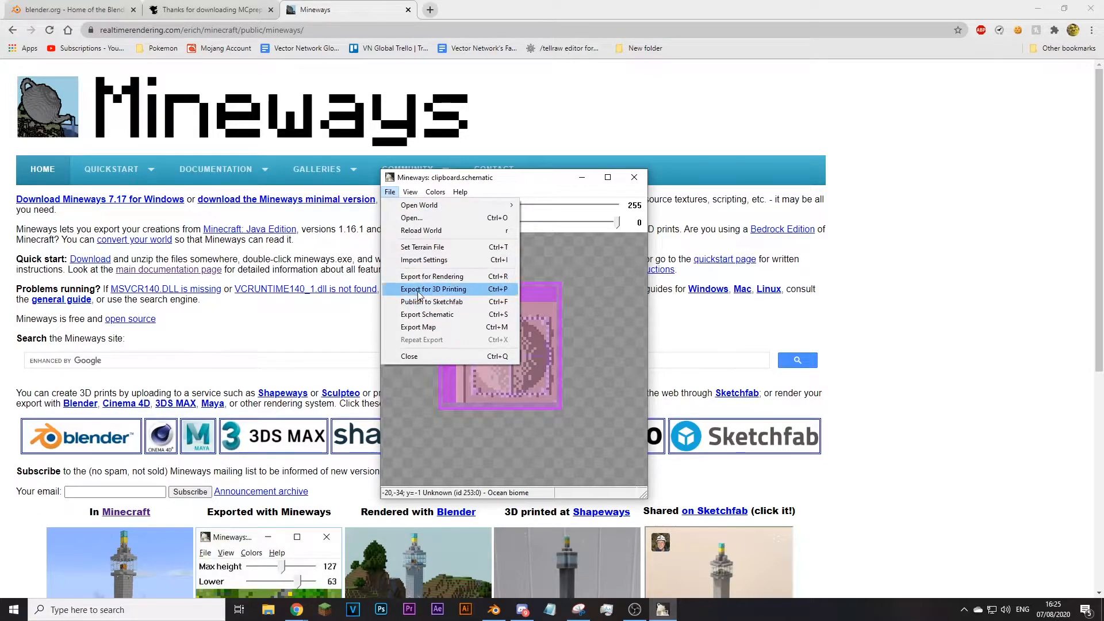
left_click(552, 182)
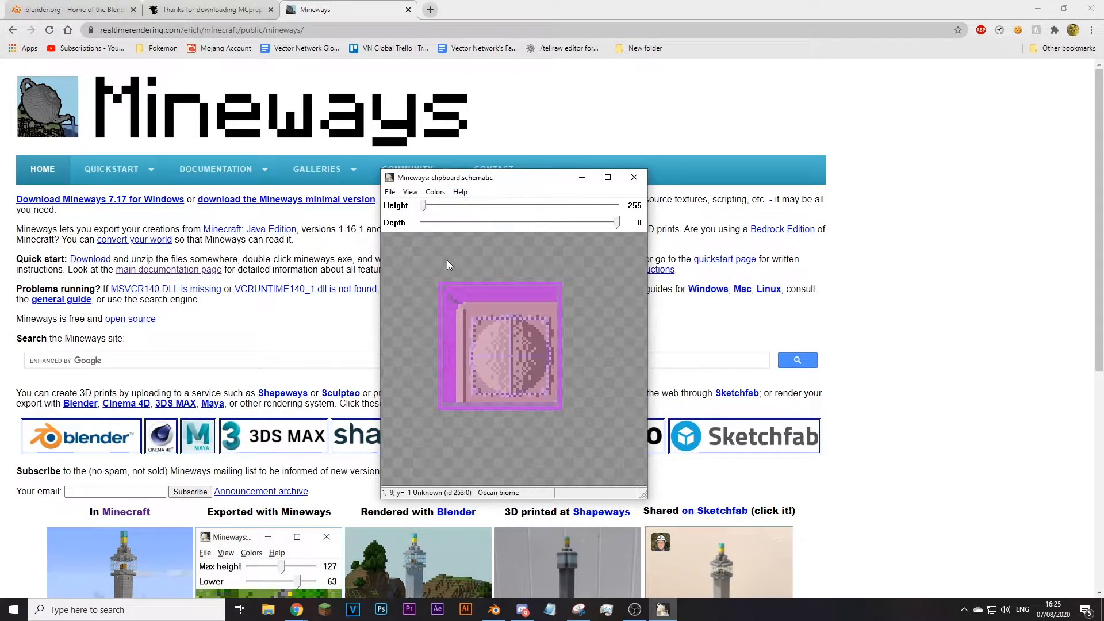
Step: Redraw the export selection around the build, tighten its upper corner, and set Depth to 0
right_click_drag(423, 274, 561, 407)
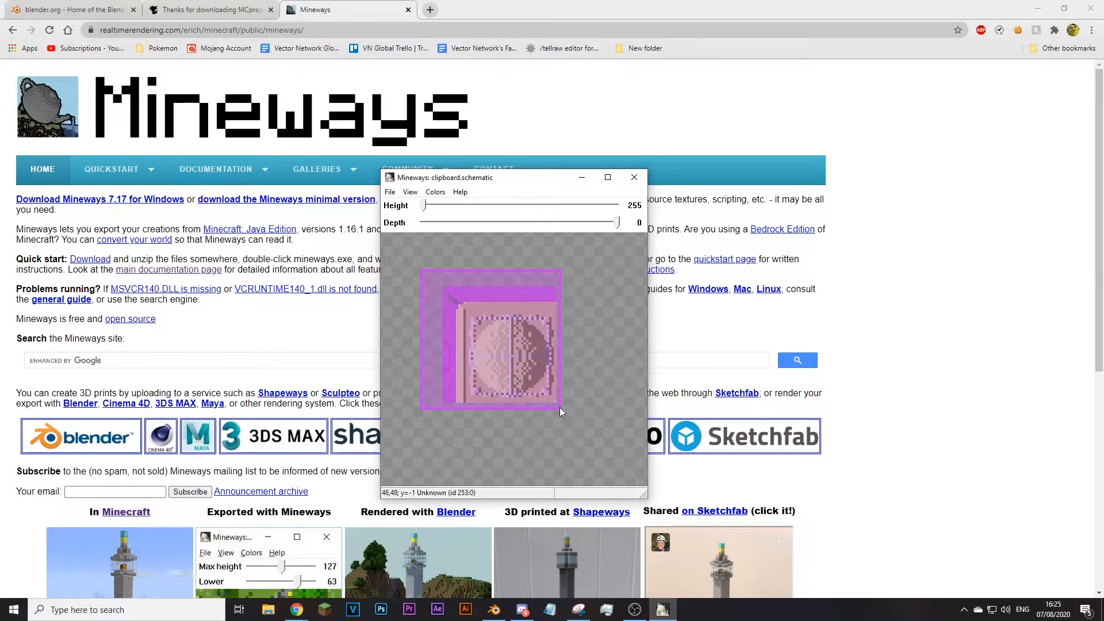
right_click_drag(429, 288, 440, 282)
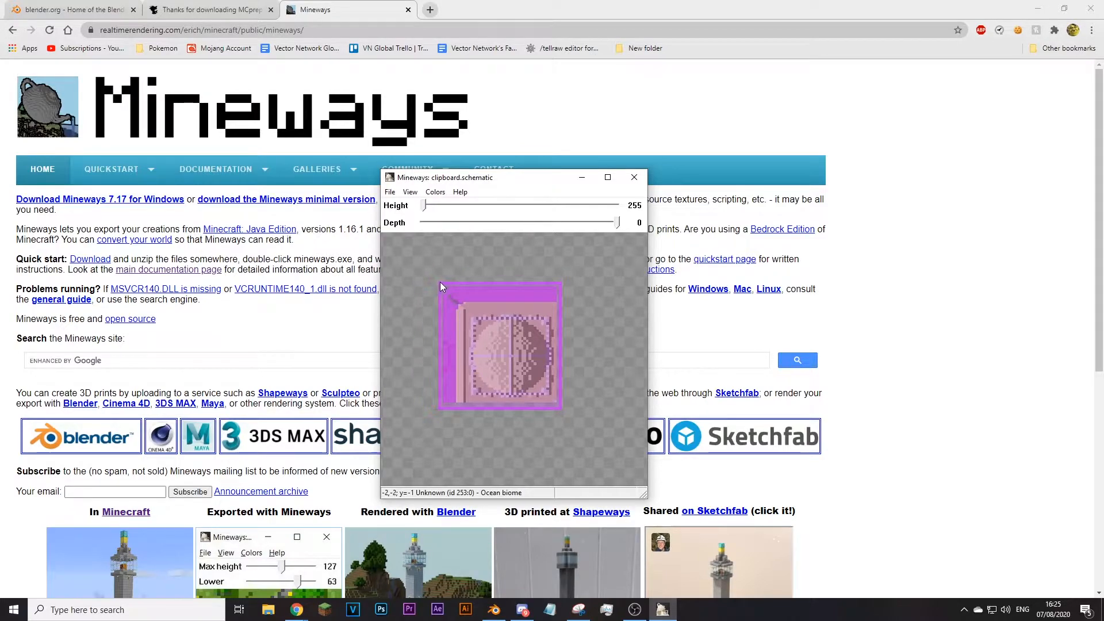
left_click_drag(617, 223, 697, 257)
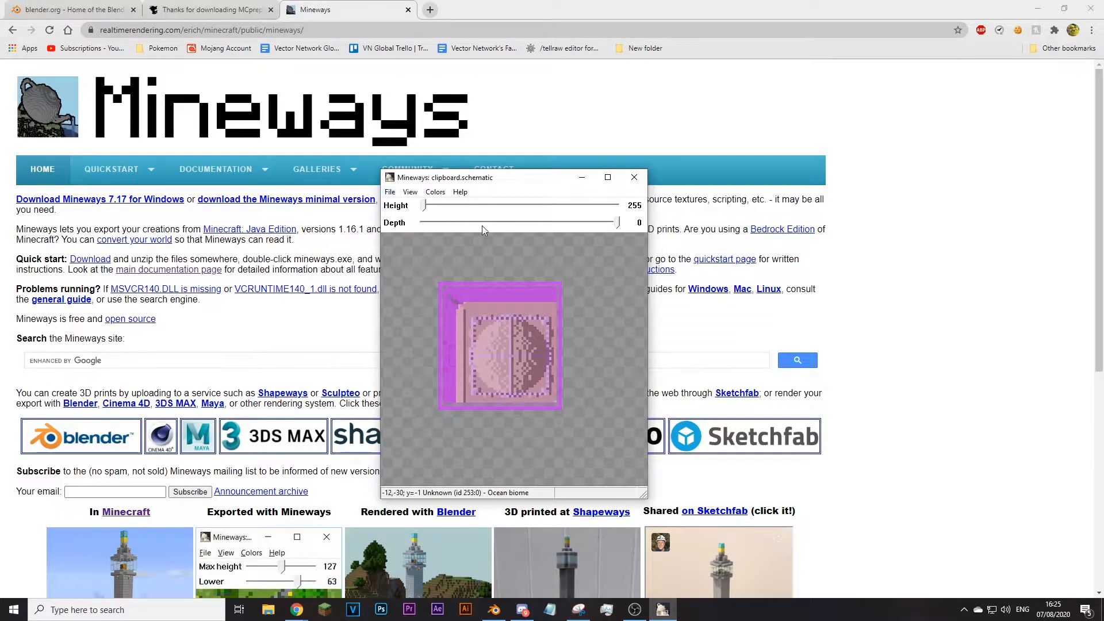
Step: Export the selection for rendering as a Wavefront OBJ file named "obj" in a new folder inside erozki
left_click(389, 192)
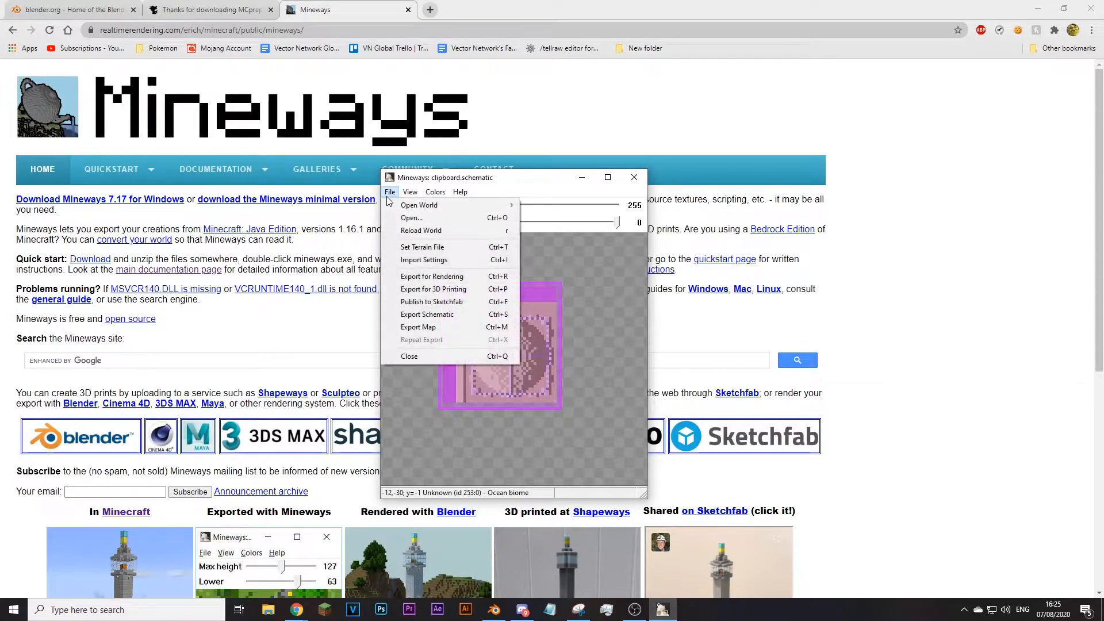
left_click(429, 281)
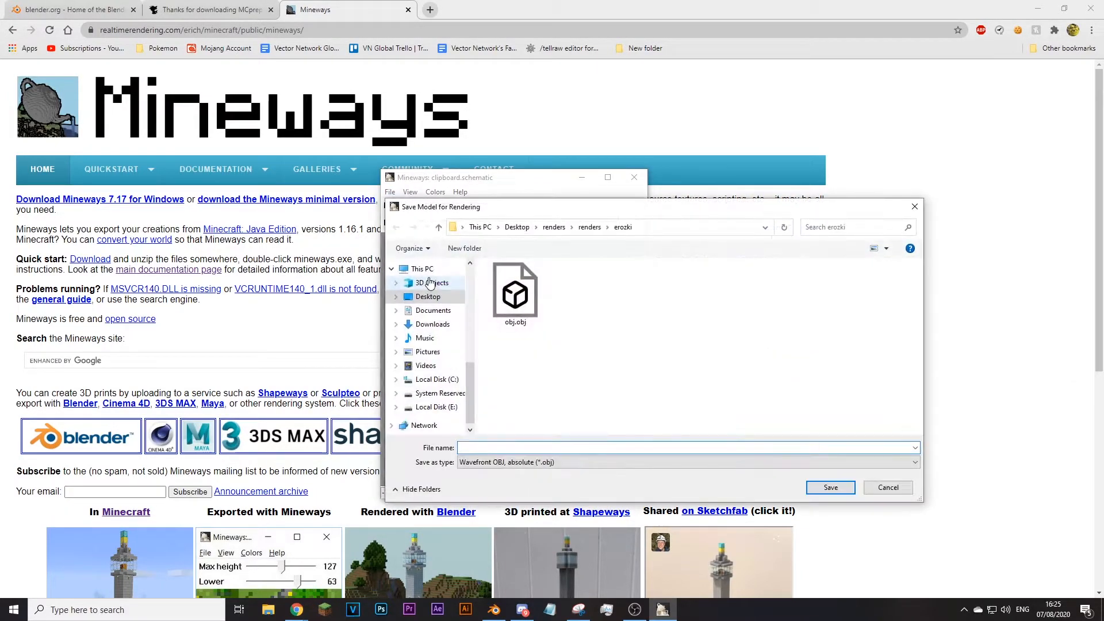
left_click(464, 247)
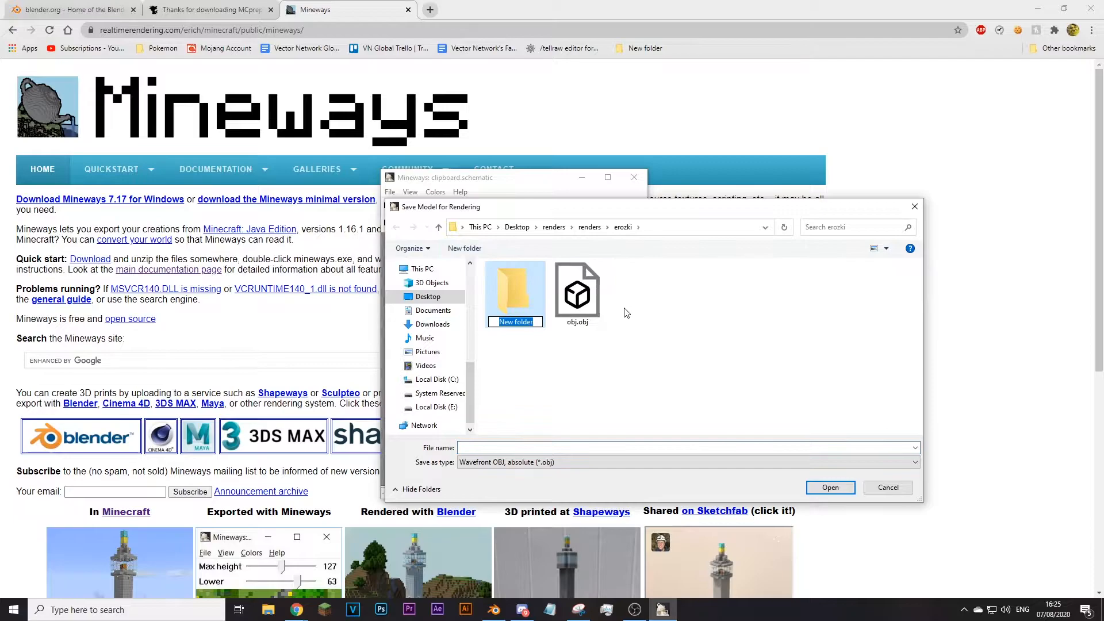
key("Return")
key("Return")
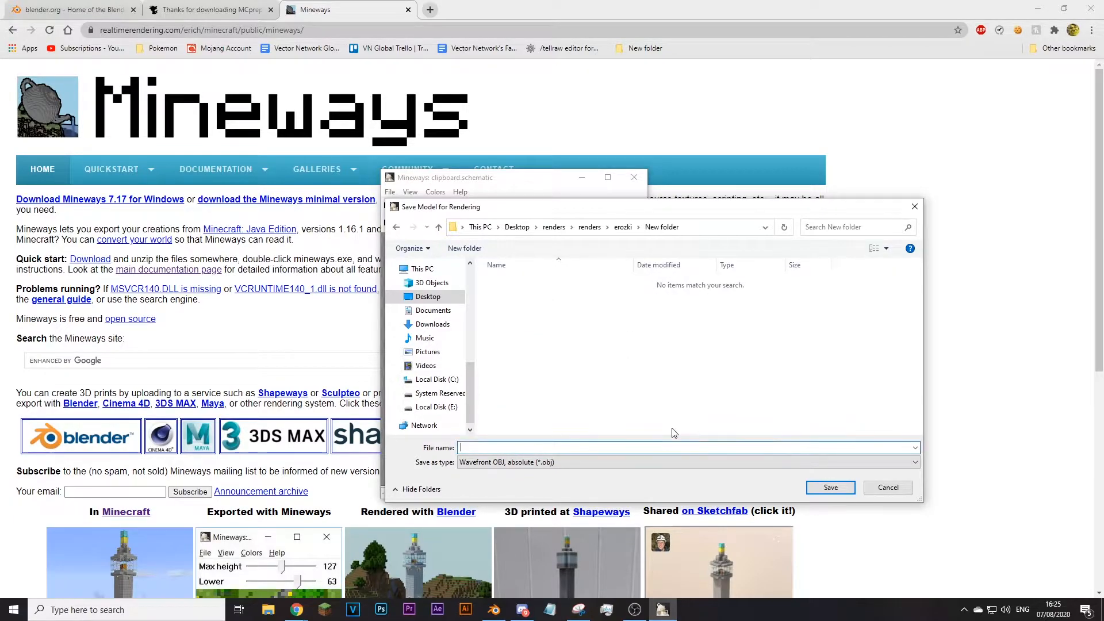
type("obj")
key("Return")
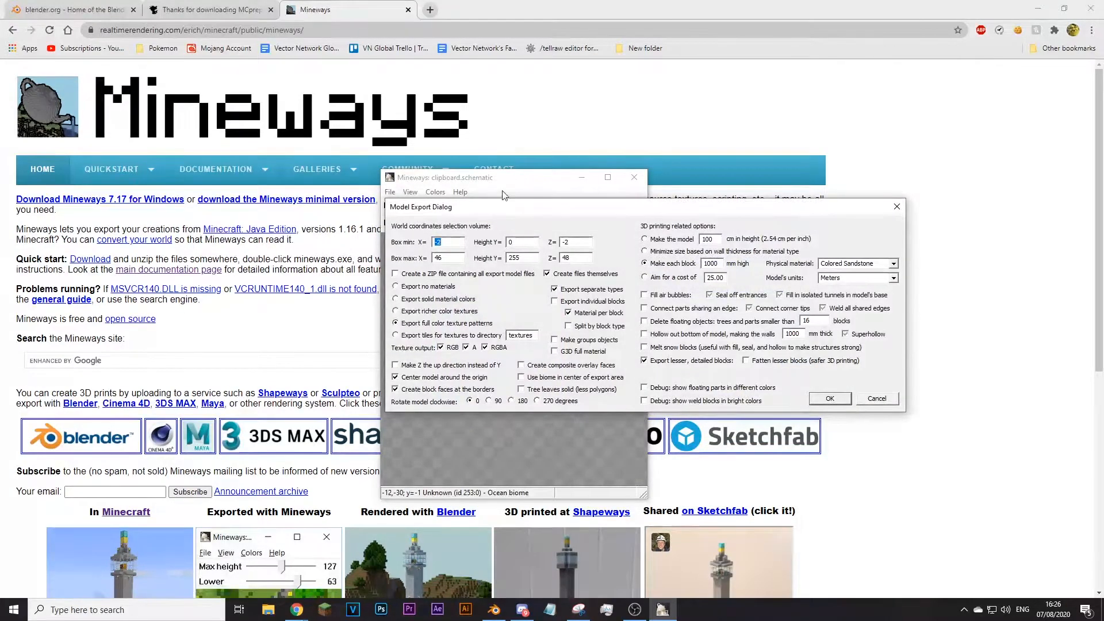
Step: Enable Split by block type, toggle Create block faces at the borders, and confirm the model export
left_click_drag(605, 240, 450, 195)
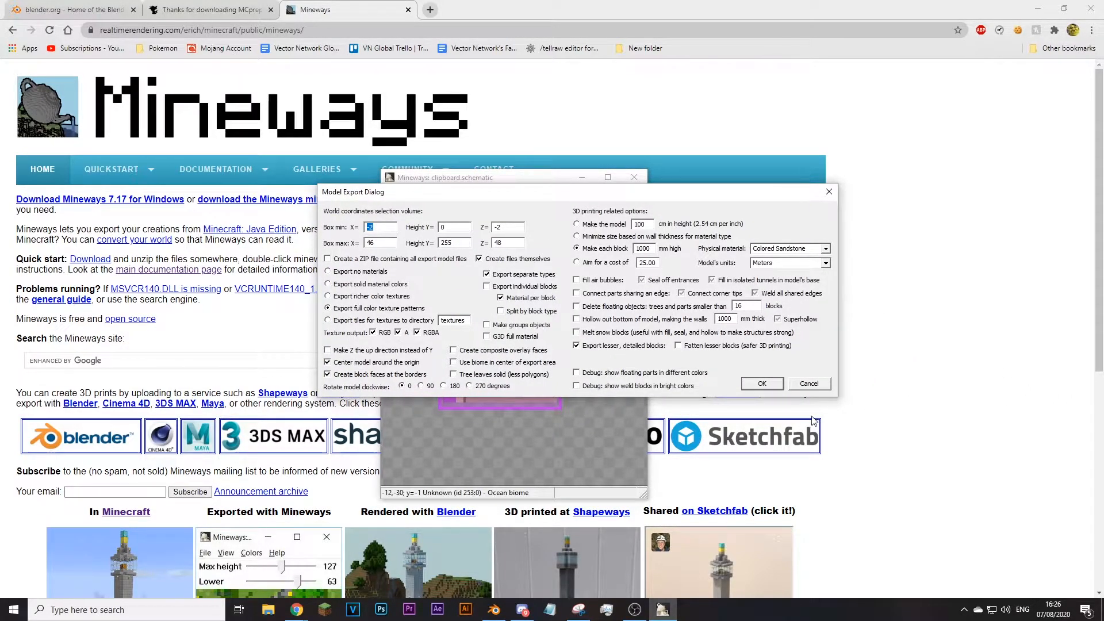
left_click(515, 313)
left_click(394, 375)
left_click(376, 376)
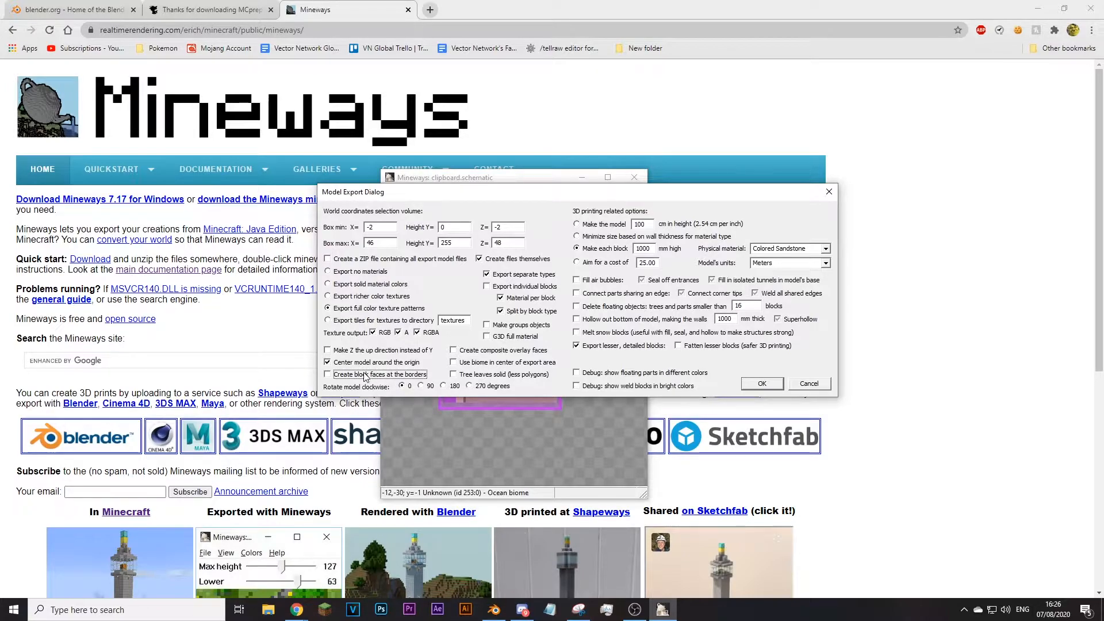
left_click(377, 377)
left_click(762, 384)
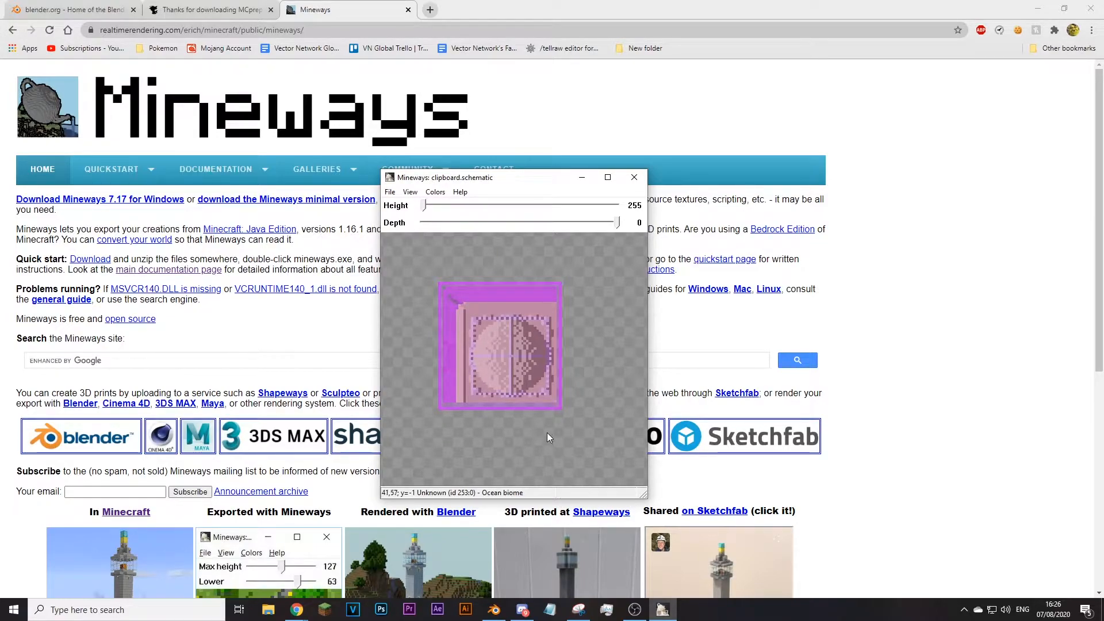
Step: Switch to Blender and import the exported Wavefront OBJ file from New folder inside erozki in the renders directory
left_click(493, 610)
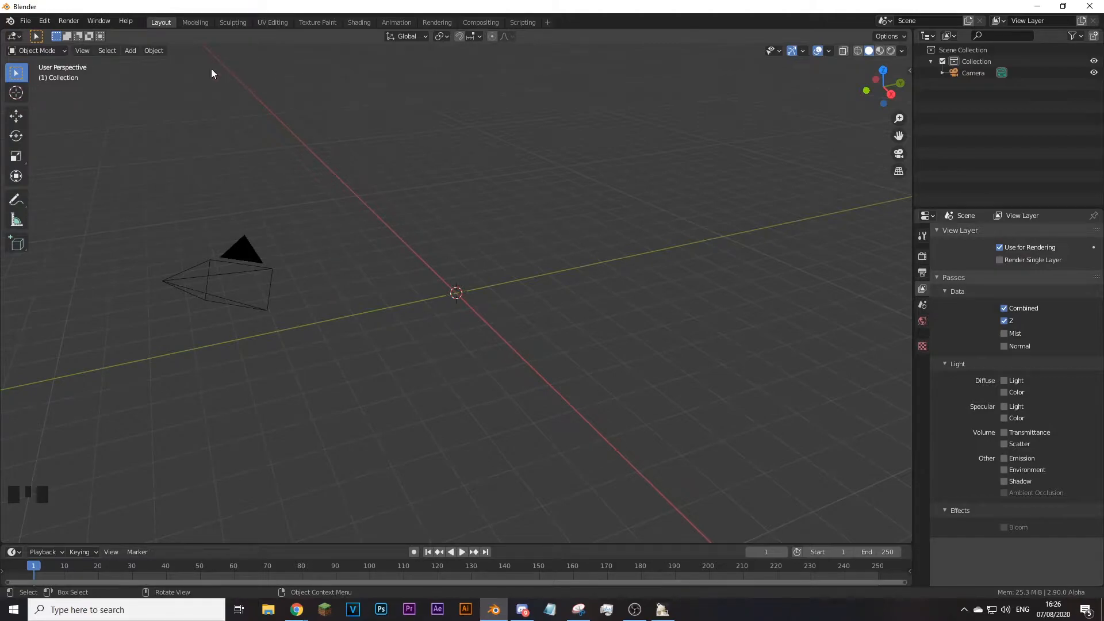
left_click(25, 21)
mouse_move(60, 175)
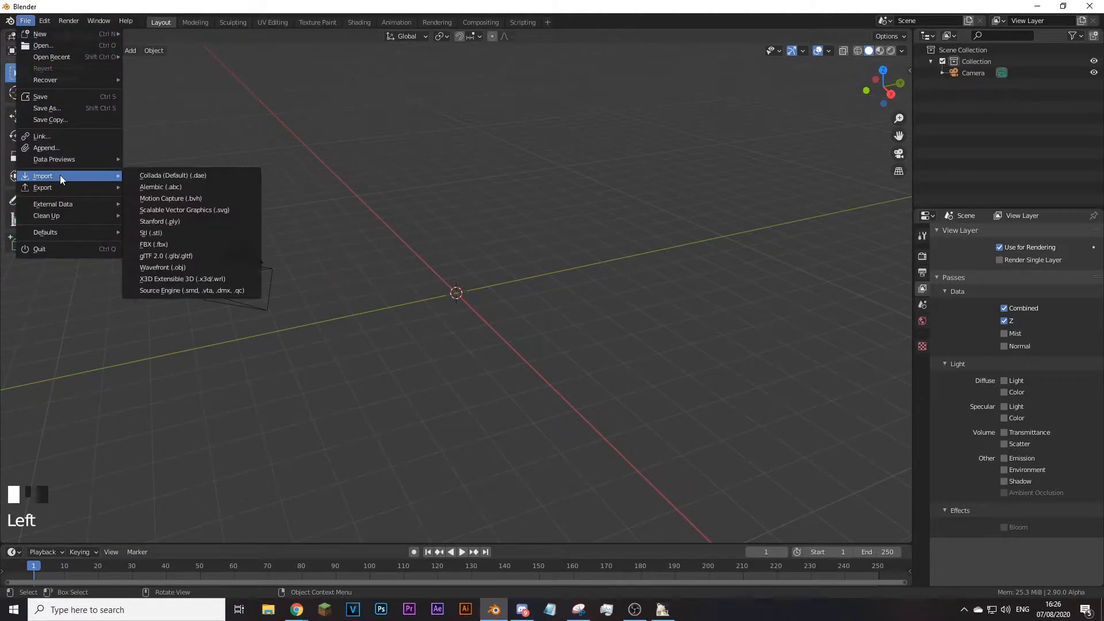
left_click(192, 269)
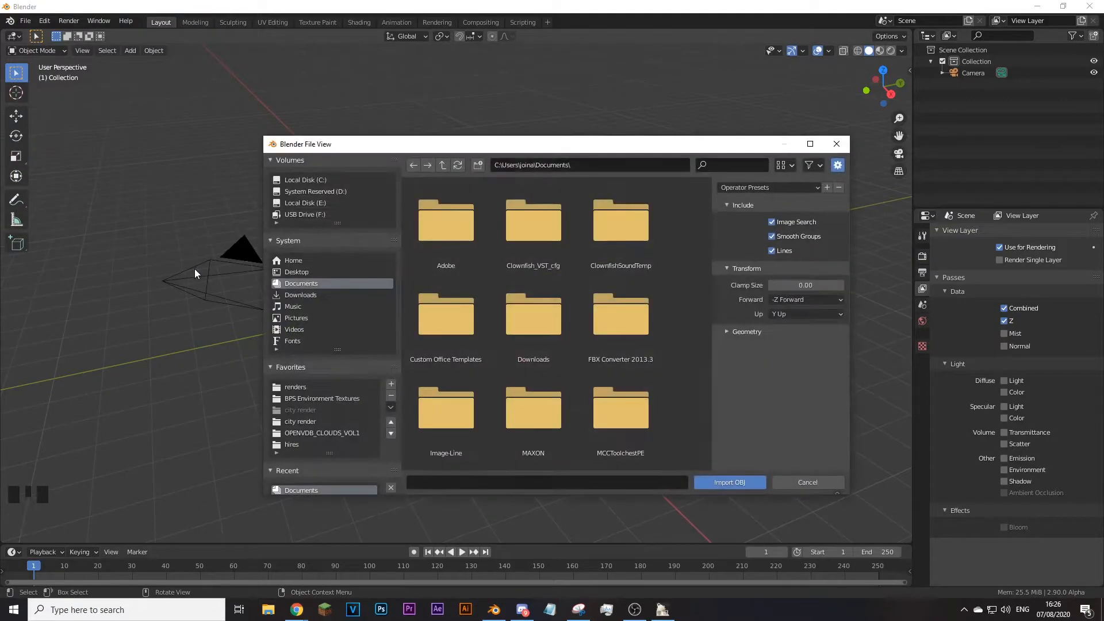
left_click(292, 387)
scroll(506, 302, "down", 3)
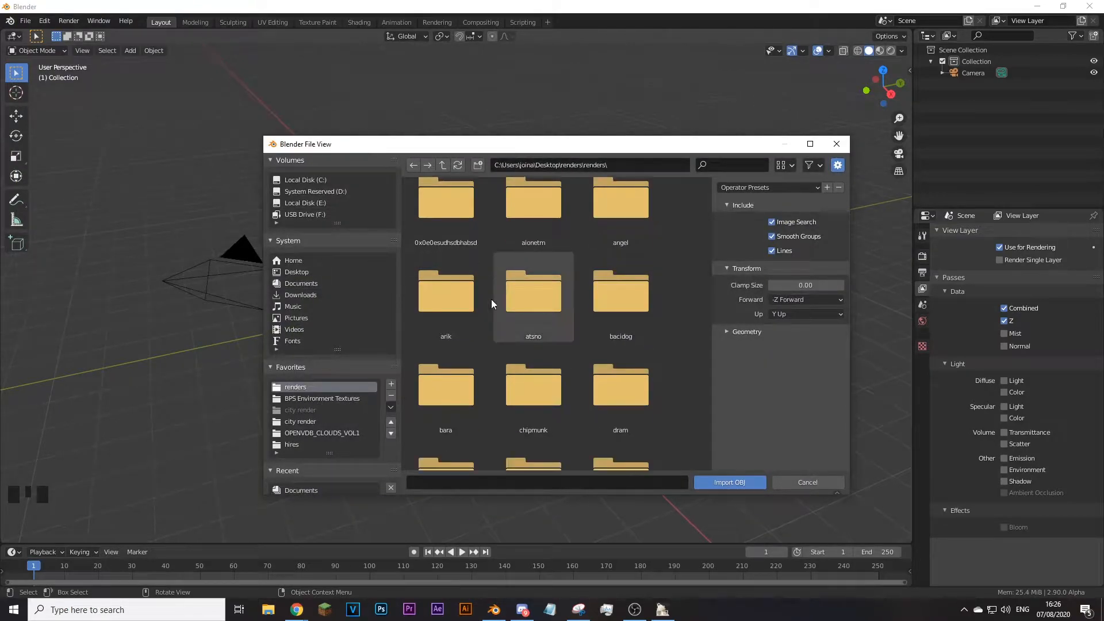
scroll(530, 305, "down", 2)
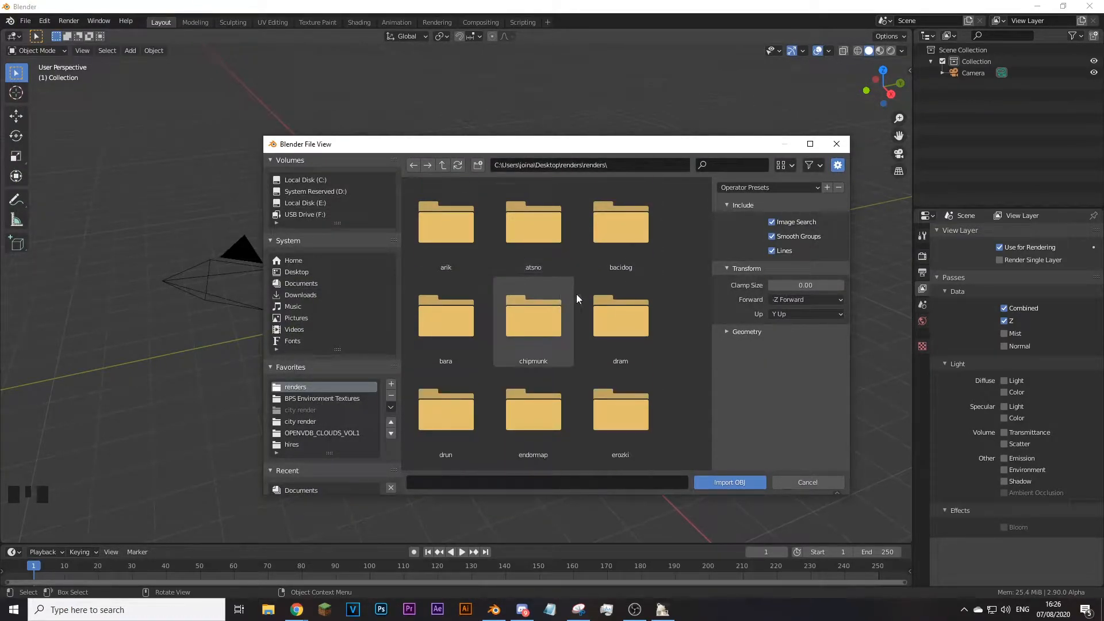
double_click(621, 317)
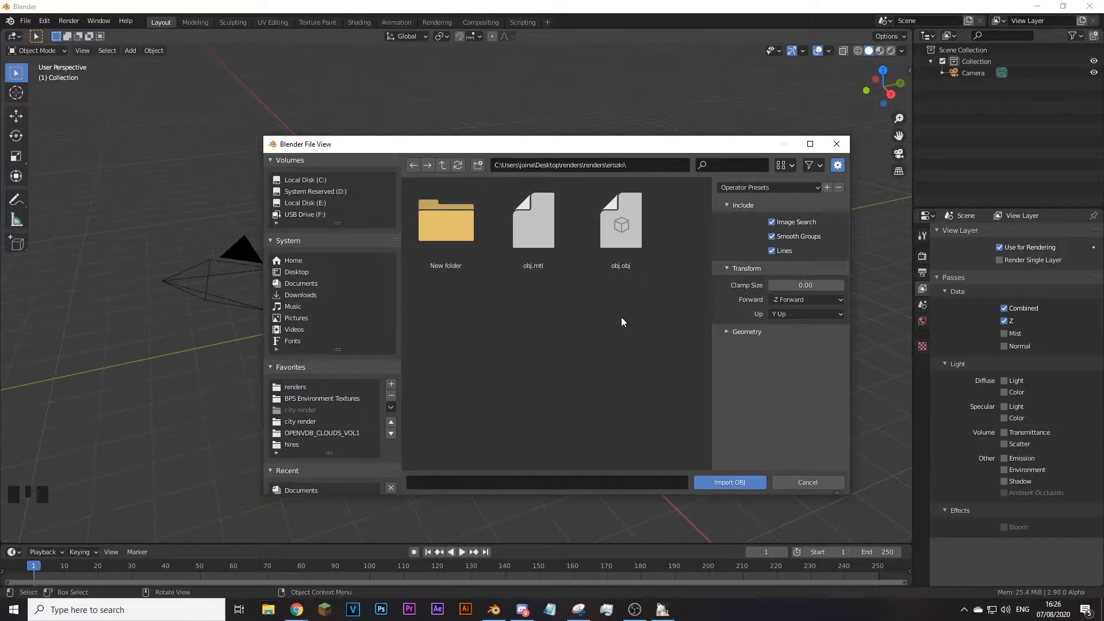
double_click(442, 251)
double_click(540, 248)
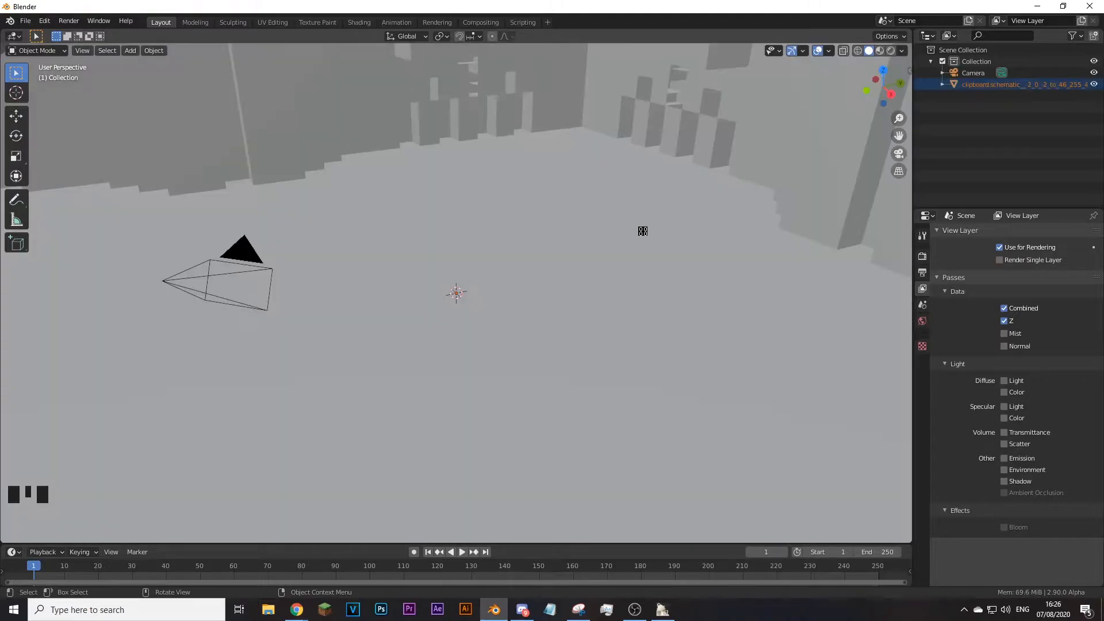
Step: Examine the imported tower model from near and far, trying out walk navigation
scroll(392, 194, "down", 12)
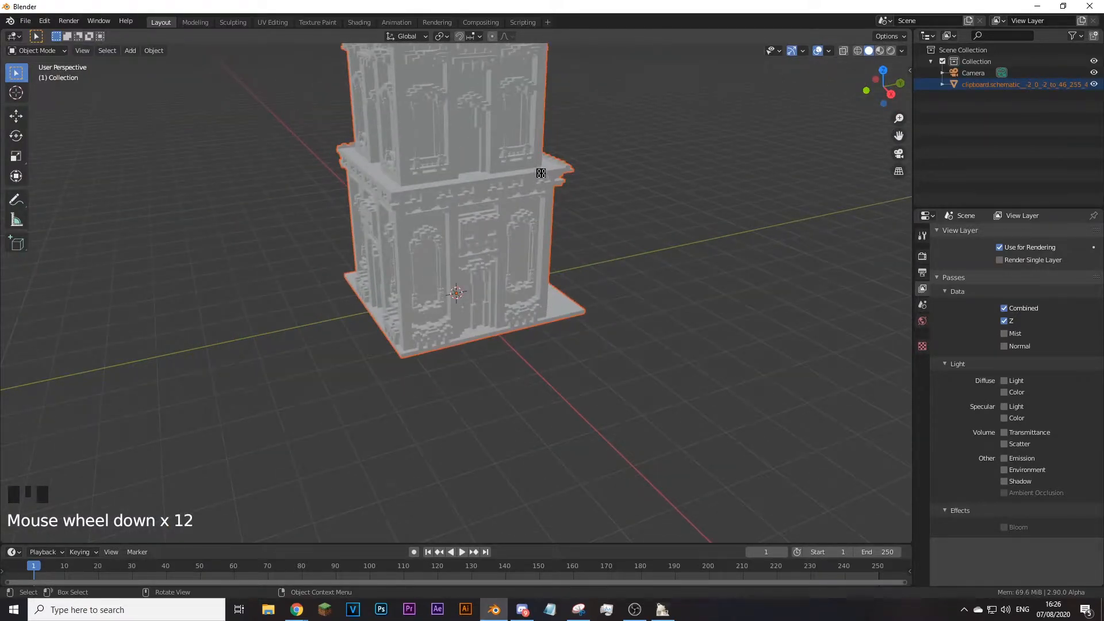
key("shift+f")
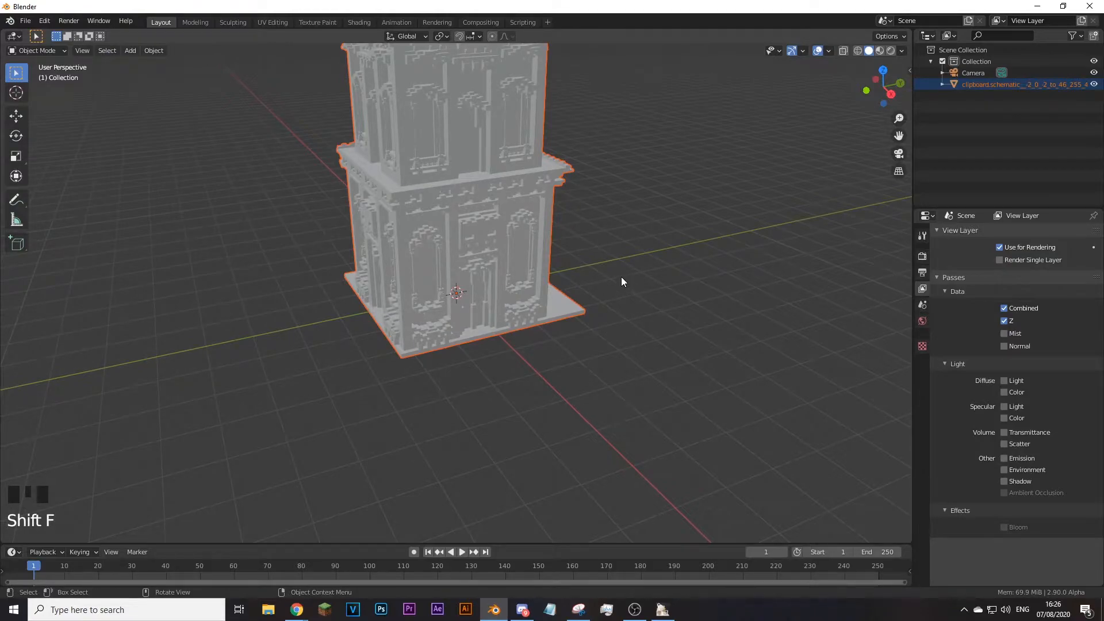
scroll(621, 281, "up", 1)
scroll(616, 277, "down", 5)
scroll(599, 279, "up", 6)
scroll(599, 279, "down", 3)
scroll(428, 292, "up", 8)
scroll(429, 264, "down", 7)
scroll(436, 221, "up", 4)
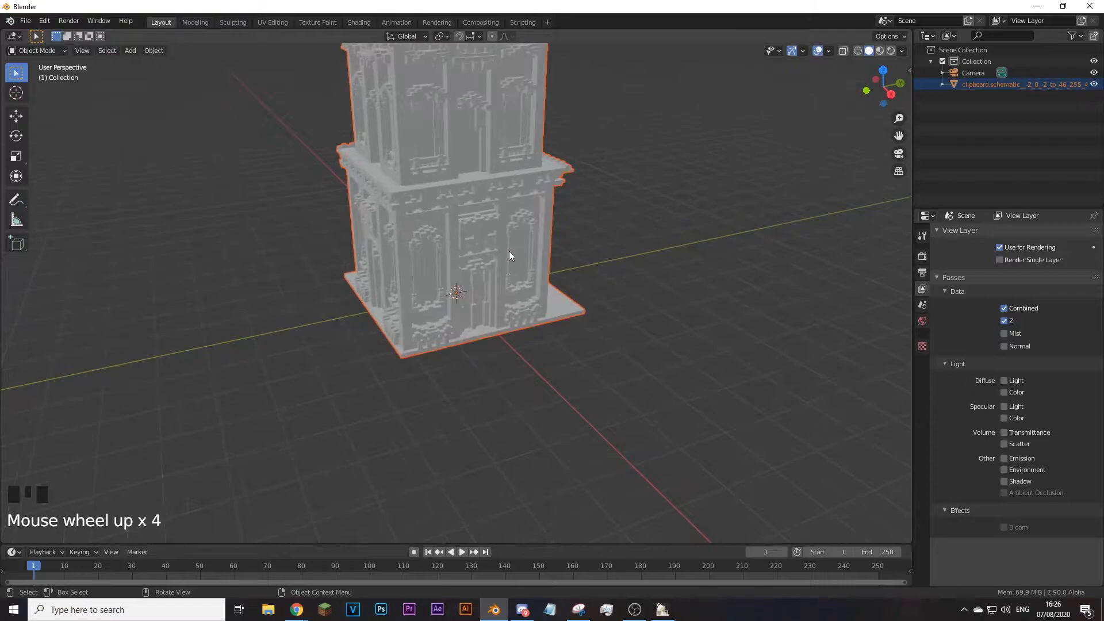
scroll(512, 265, "up", 2)
scroll(443, 305, "up", 1)
scroll(434, 282, "up", 6)
scroll(529, 306, "down", 6)
scroll(533, 302, "up", 5)
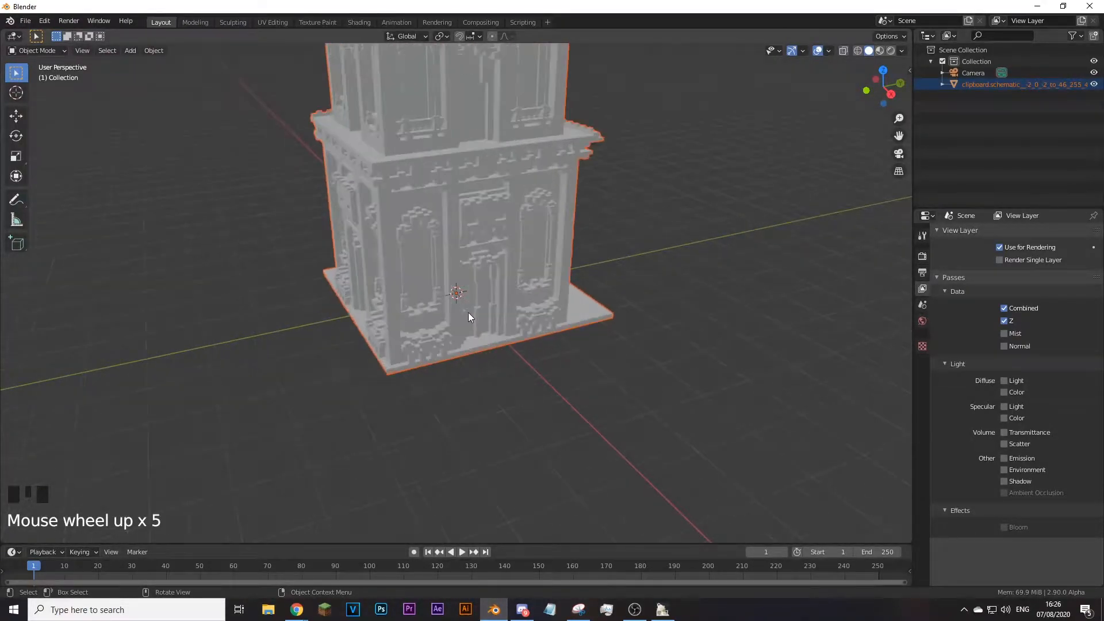
scroll(455, 273, "down", 4)
scroll(454, 270, "down", 1)
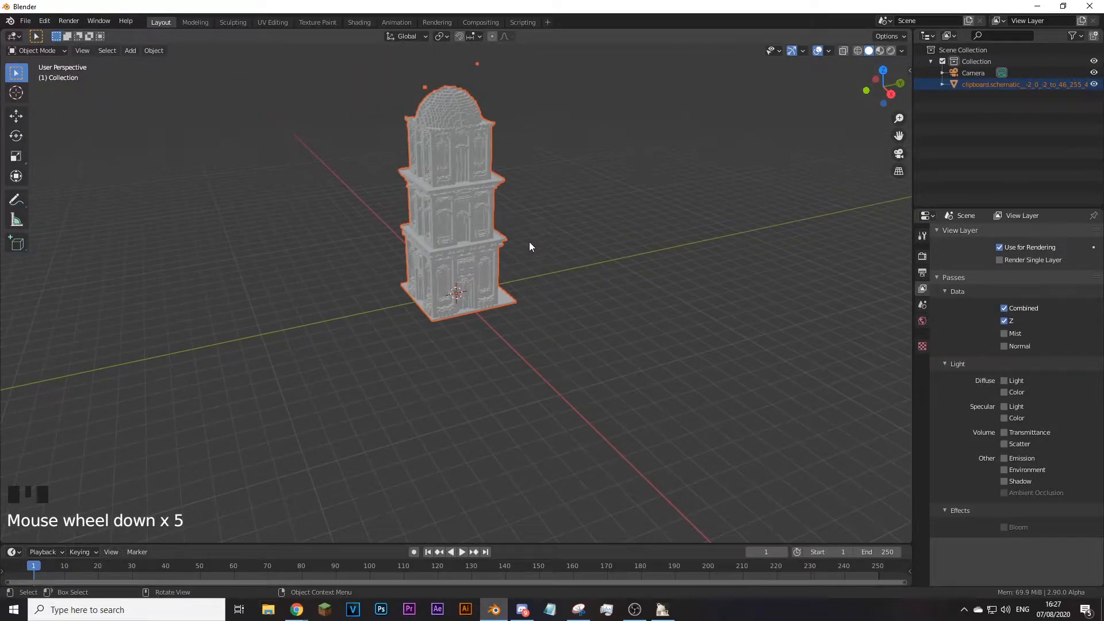
scroll(63, 504, "up", 2)
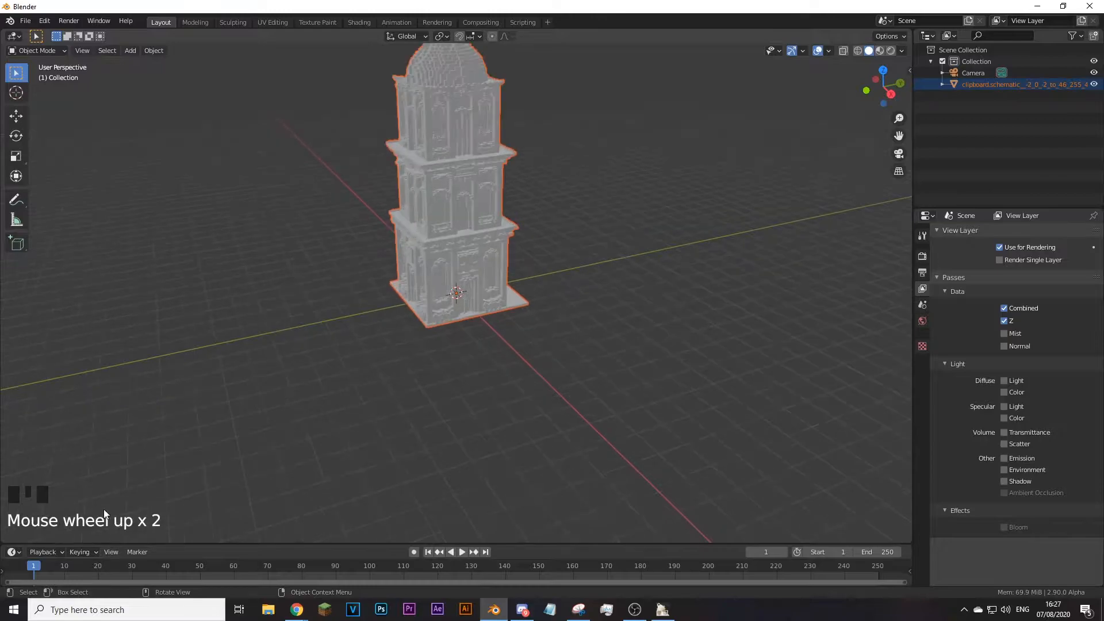
scroll(430, 247, "down", 1)
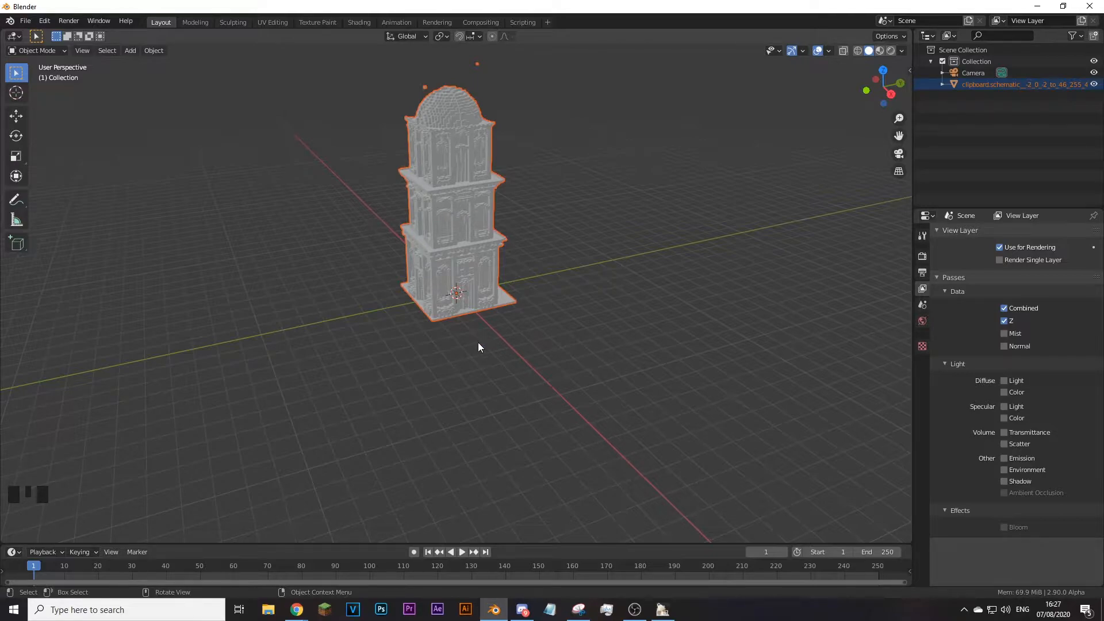
Step: Prepare the tower's materials with MCprep, using Mineways as the world exporter, and deselect the model
key("n")
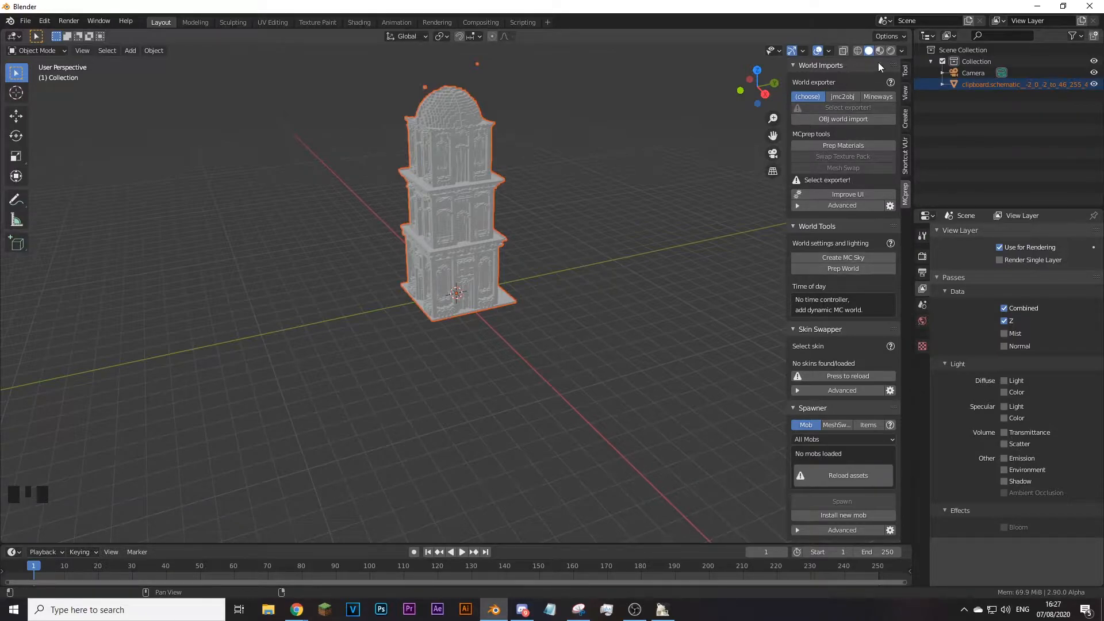
triple_click(907, 198)
left_click(880, 97)
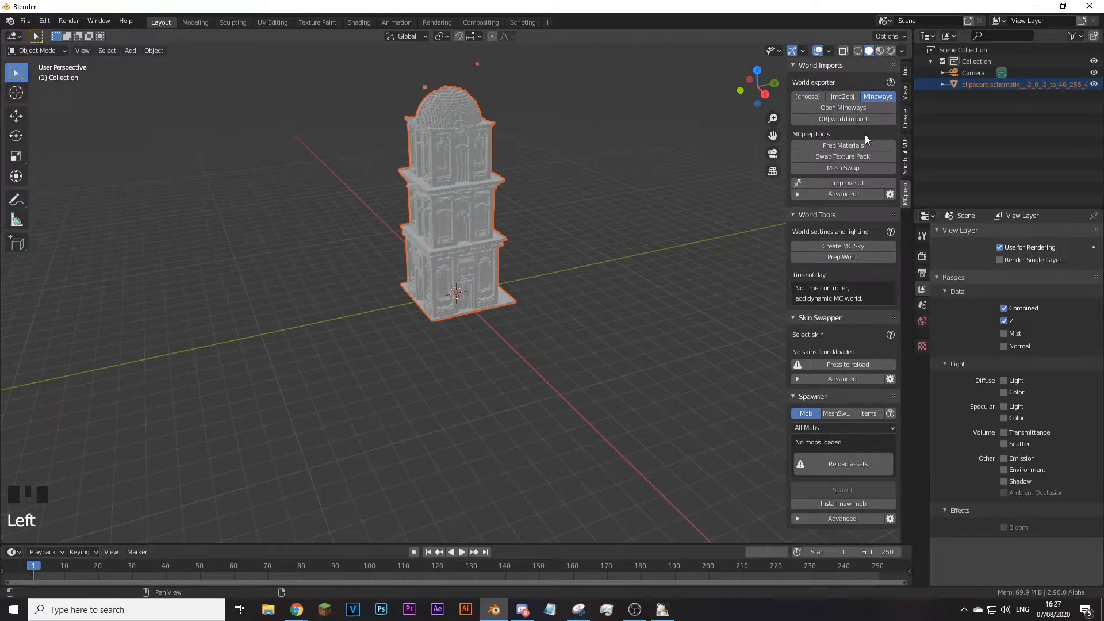
left_click(984, 85)
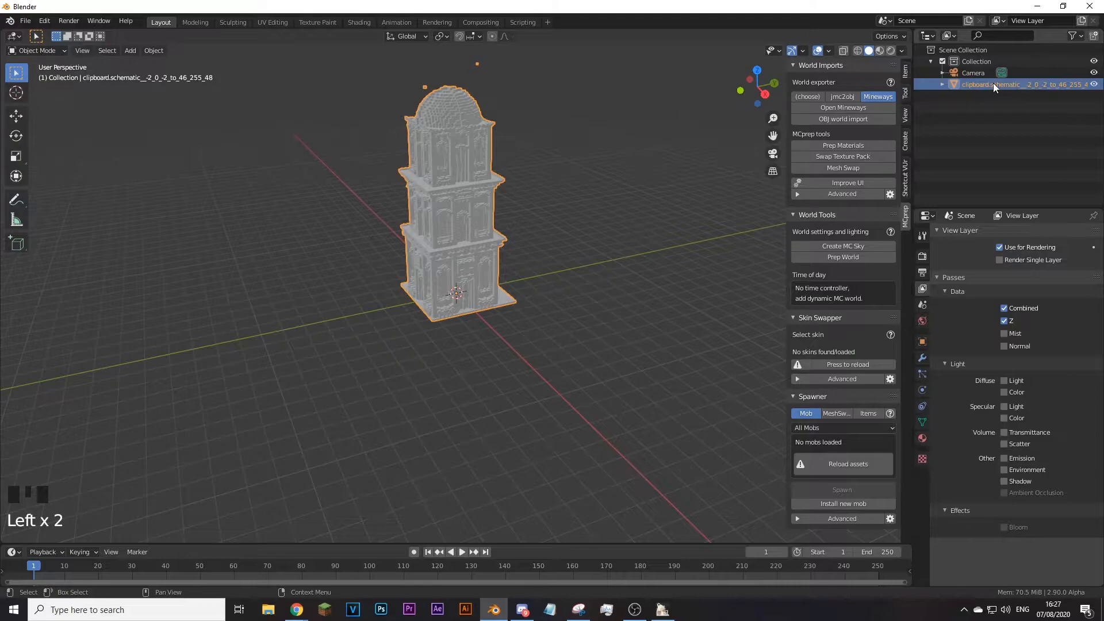
left_click(839, 146)
left_click(829, 266)
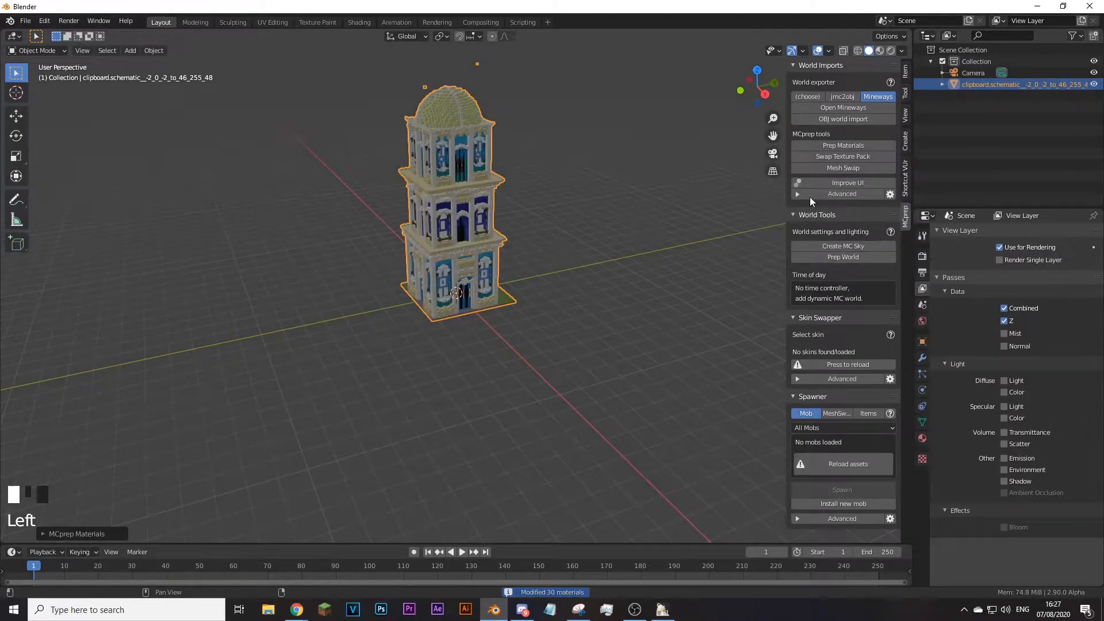
key("n")
left_click(654, 199)
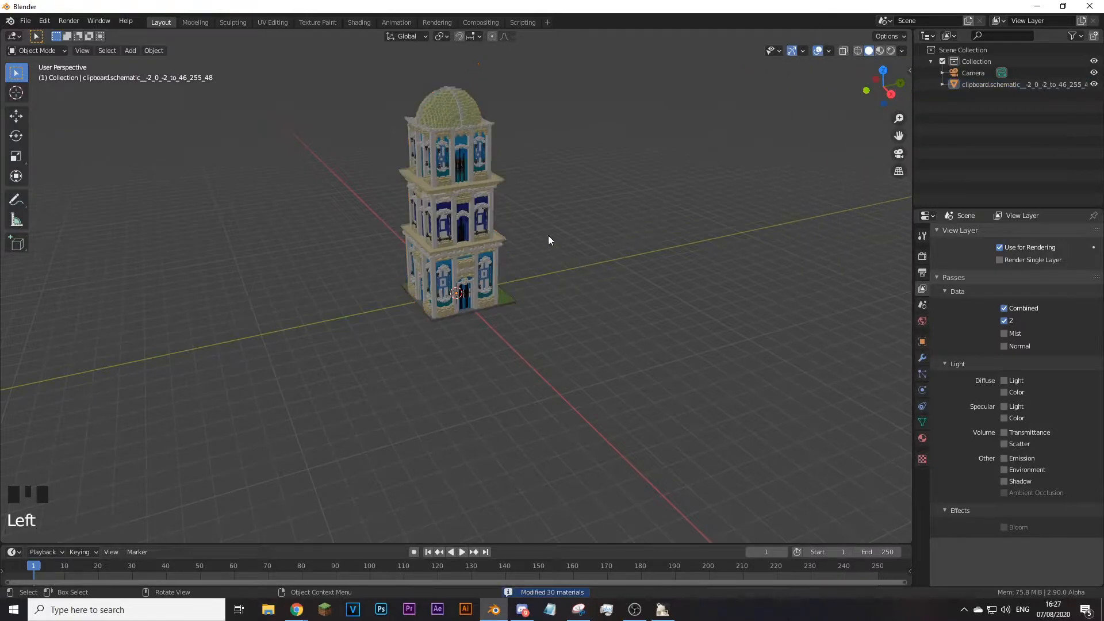
Step: Switch the viewport to Material Preview shading for a close-up of the tower's door and columns
scroll(519, 236, "up", 16)
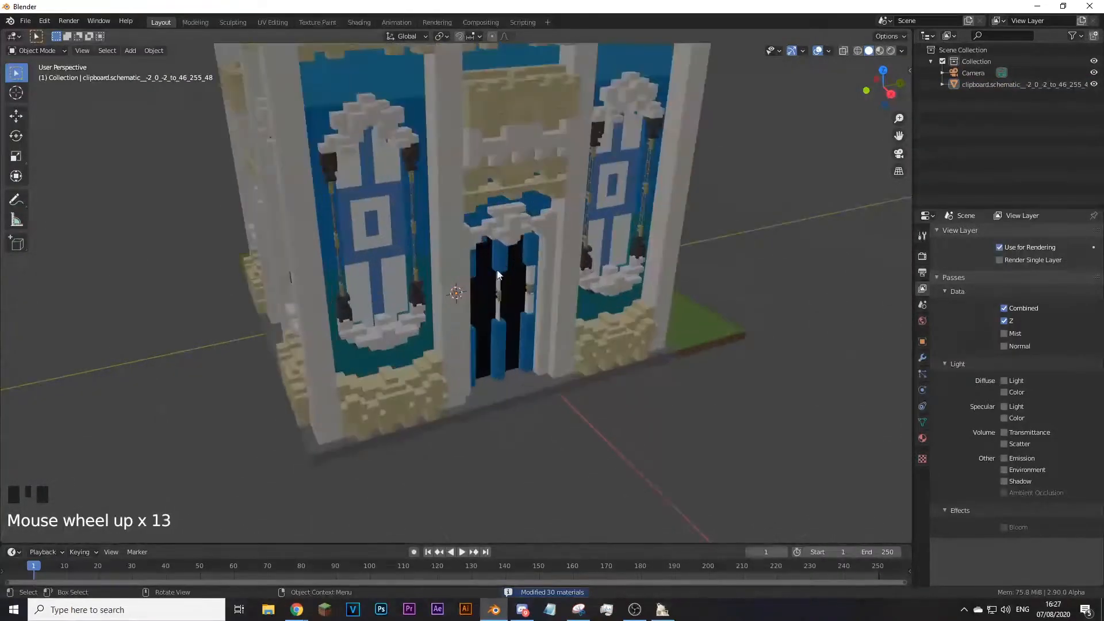
scroll(385, 289, "up", 1)
scroll(415, 335, "up", 1)
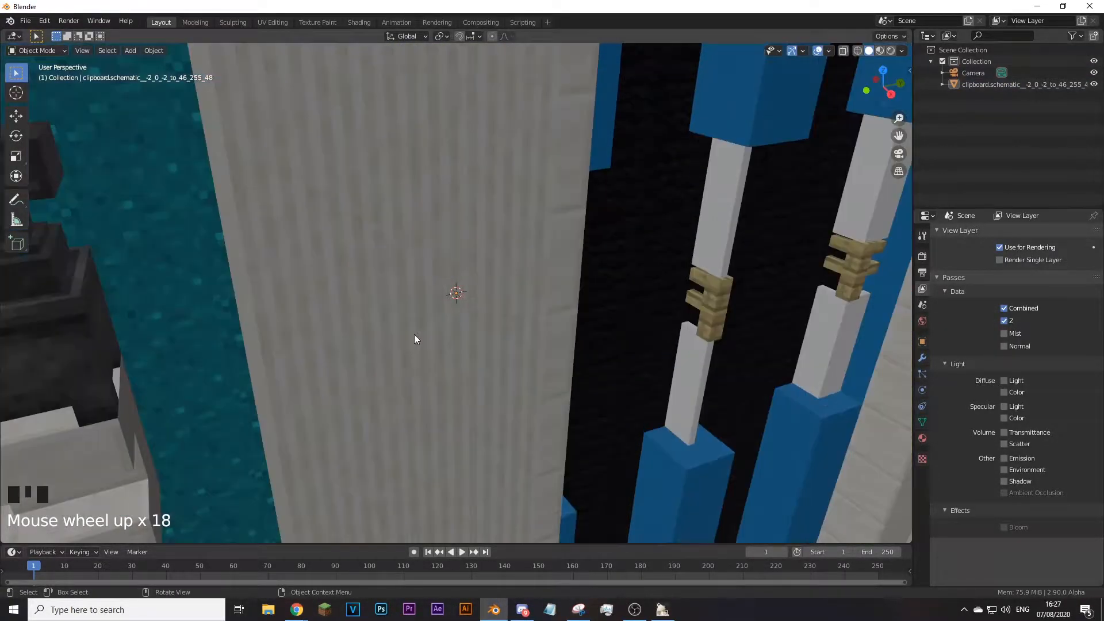
left_click(882, 51)
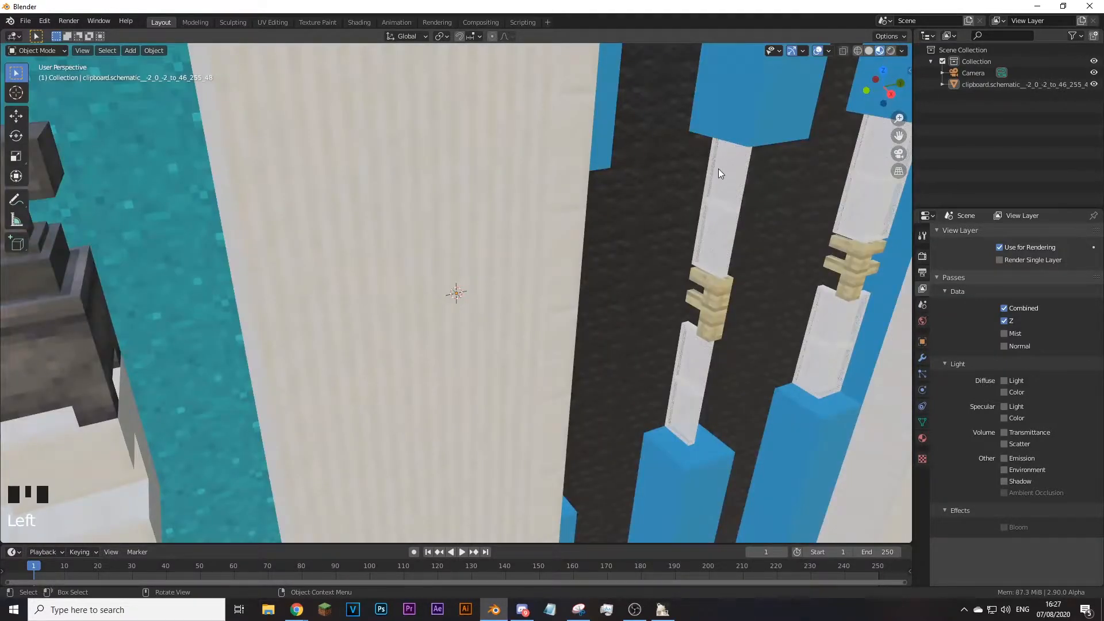
Step: Examine the block textures on the tower's entrance and windows, as well as the whole textured build
scroll(716, 171, "down", 3)
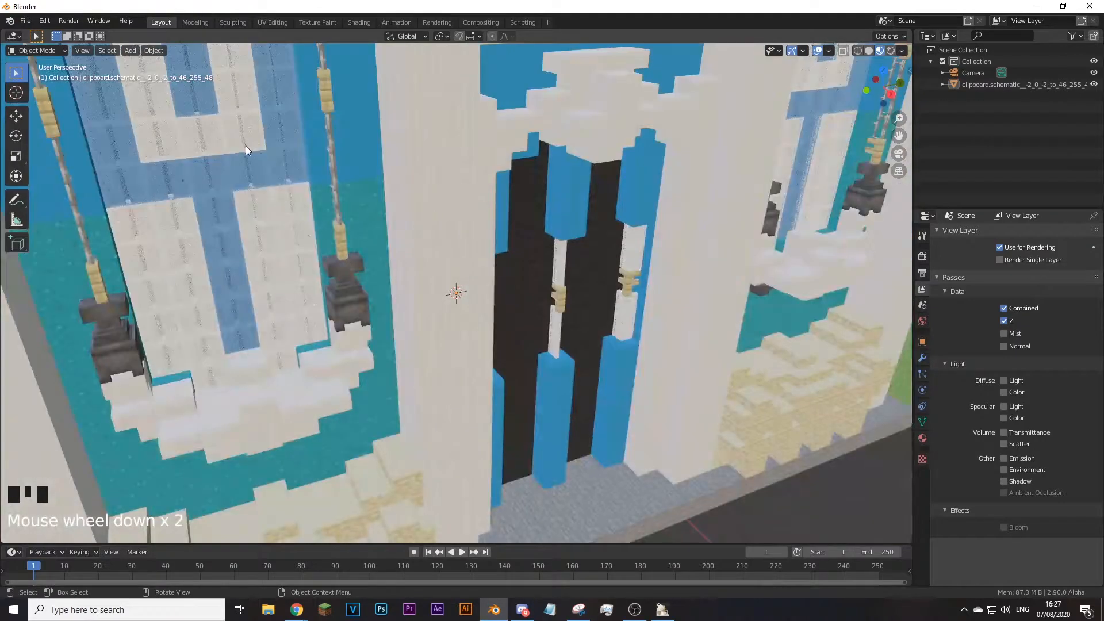
scroll(509, 185, "down", 1)
scroll(643, 256, "up", 4)
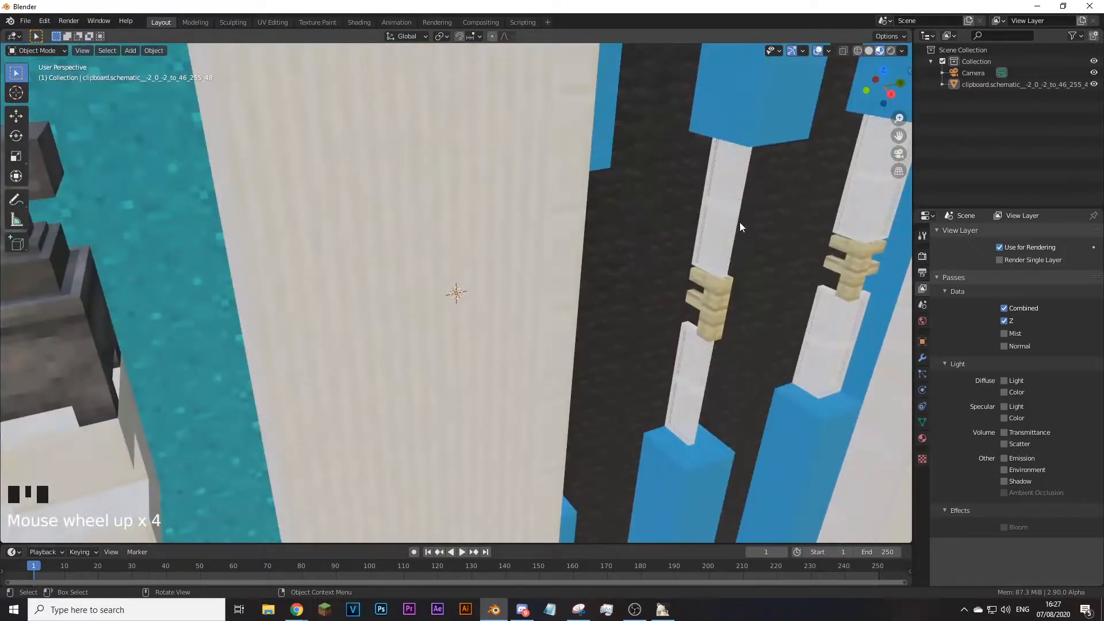
scroll(723, 208, "down", 10)
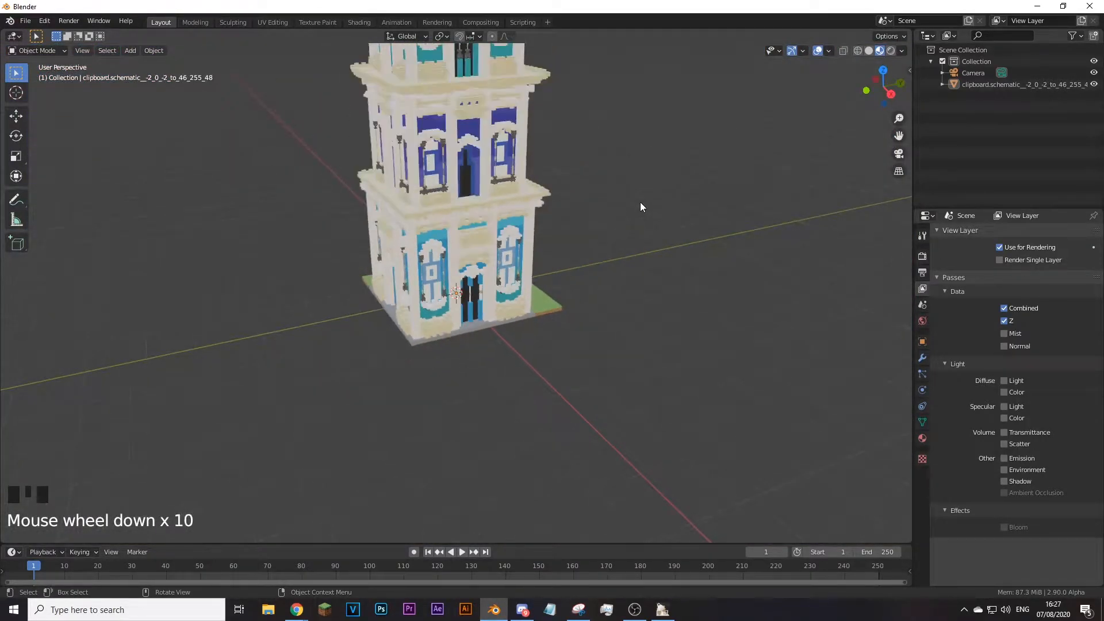
scroll(641, 205, "down", 2)
scroll(641, 205, "up", 2)
scroll(641, 206, "down", 2)
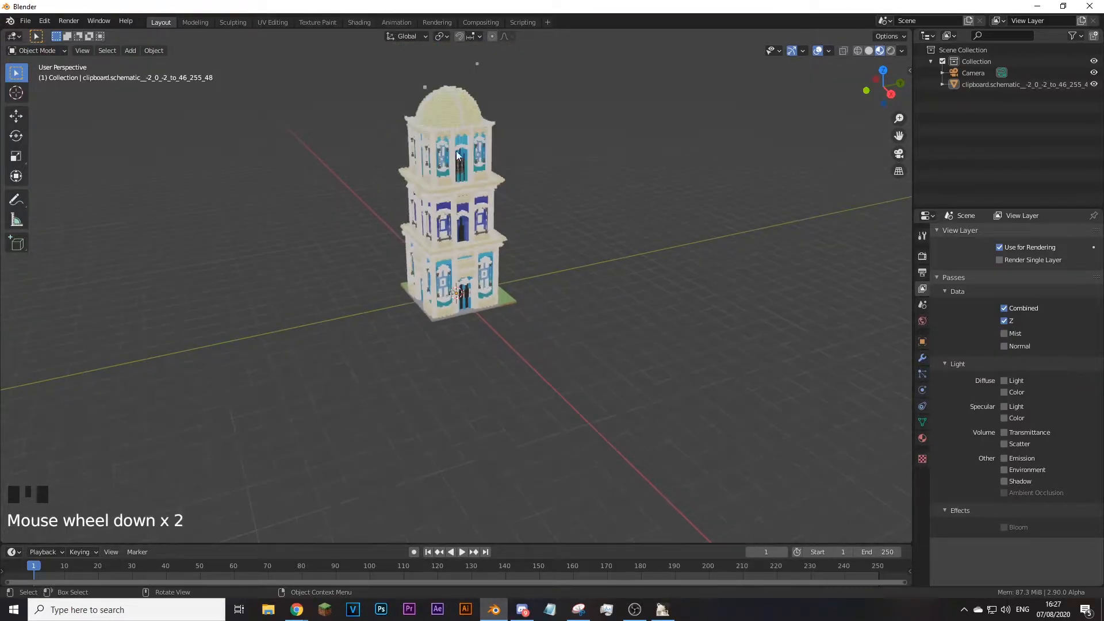
scroll(501, 221, "up", 1)
scroll(499, 222, "down", 1)
Step: Open the keymap preferences and search the shortcuts by name for "walk"
left_click(48, 22)
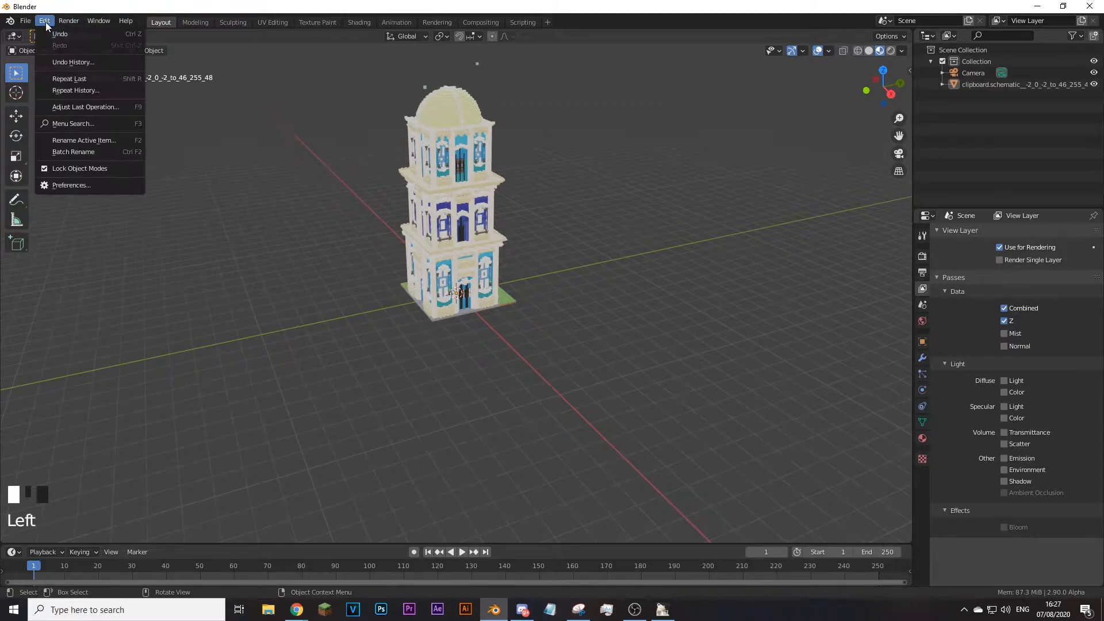
left_click(109, 185)
left_click(74, 210)
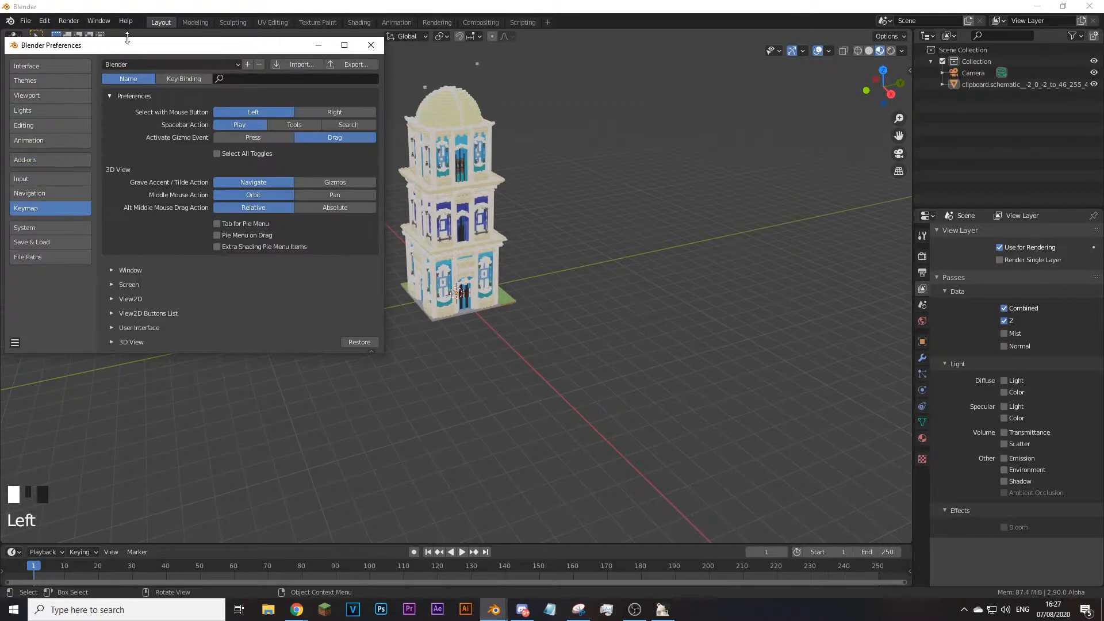
left_click_drag(127, 37, 455, 151)
left_click(584, 193)
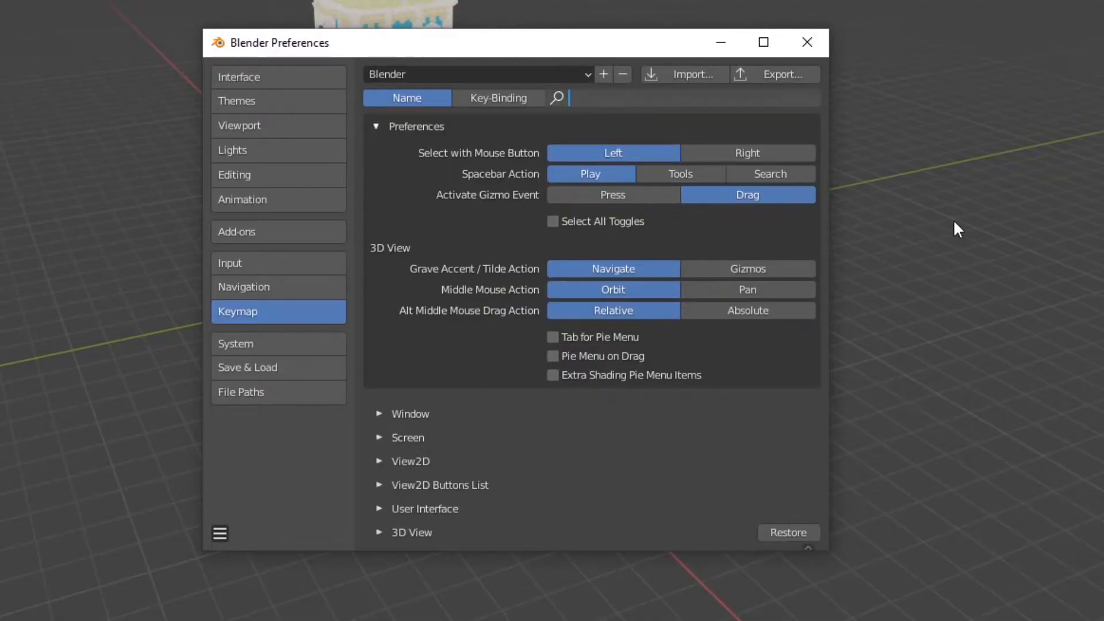
type("walk")
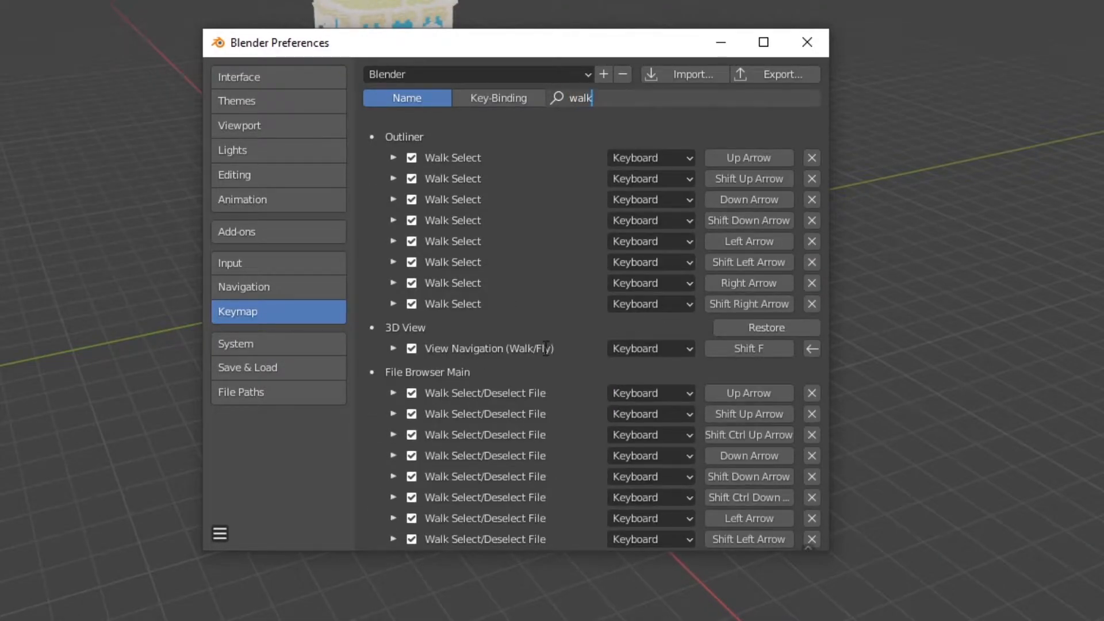
key("Return")
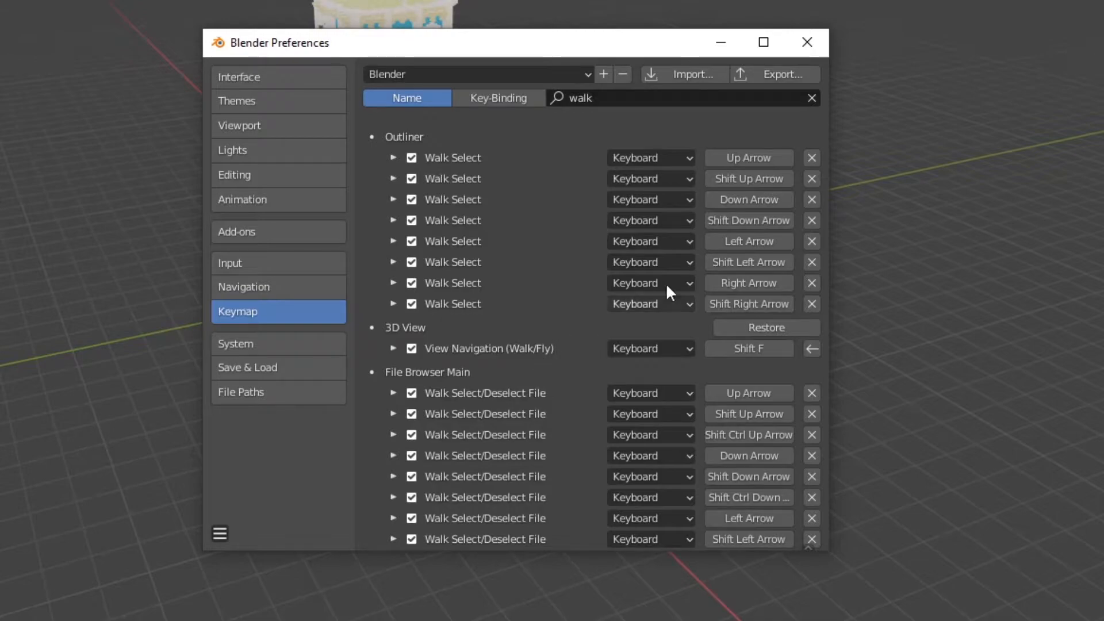
Step: Assign Shift ` to View Navigation (Walk/Fly) in the 3D View keymap, replace it with Shift F, and close the preferences
left_click(739, 349)
key("shift+grave")
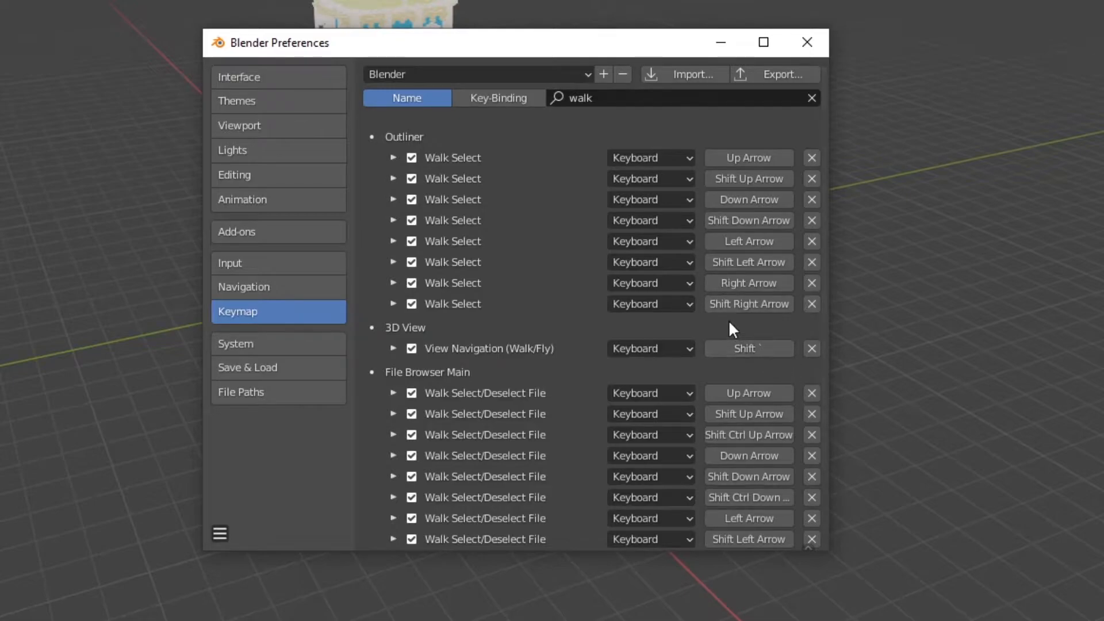
left_click(747, 350)
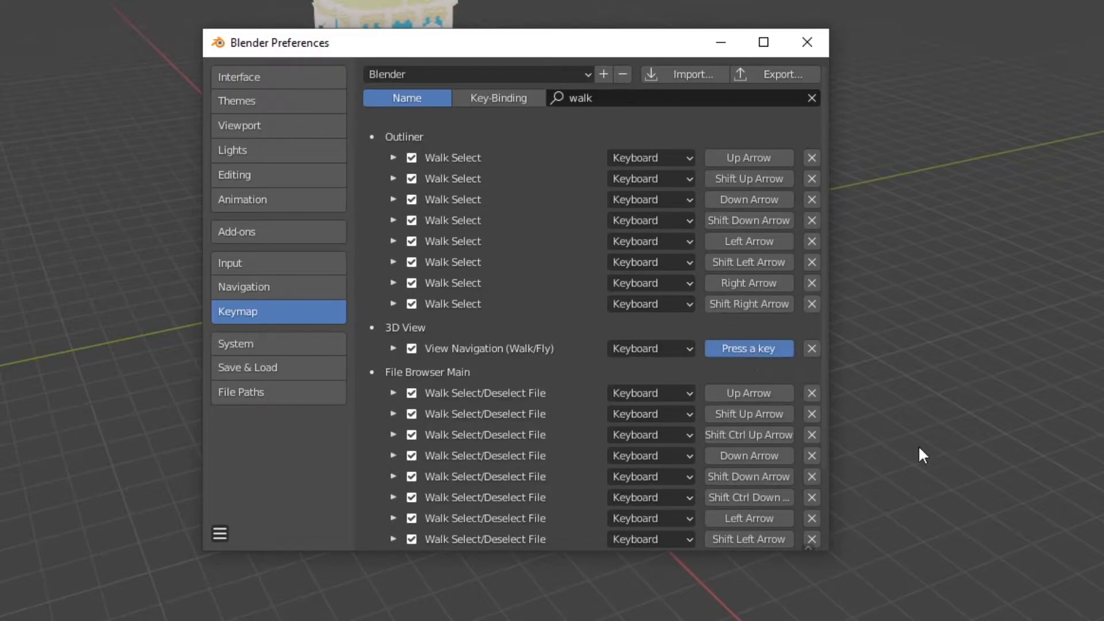
key("shift+f")
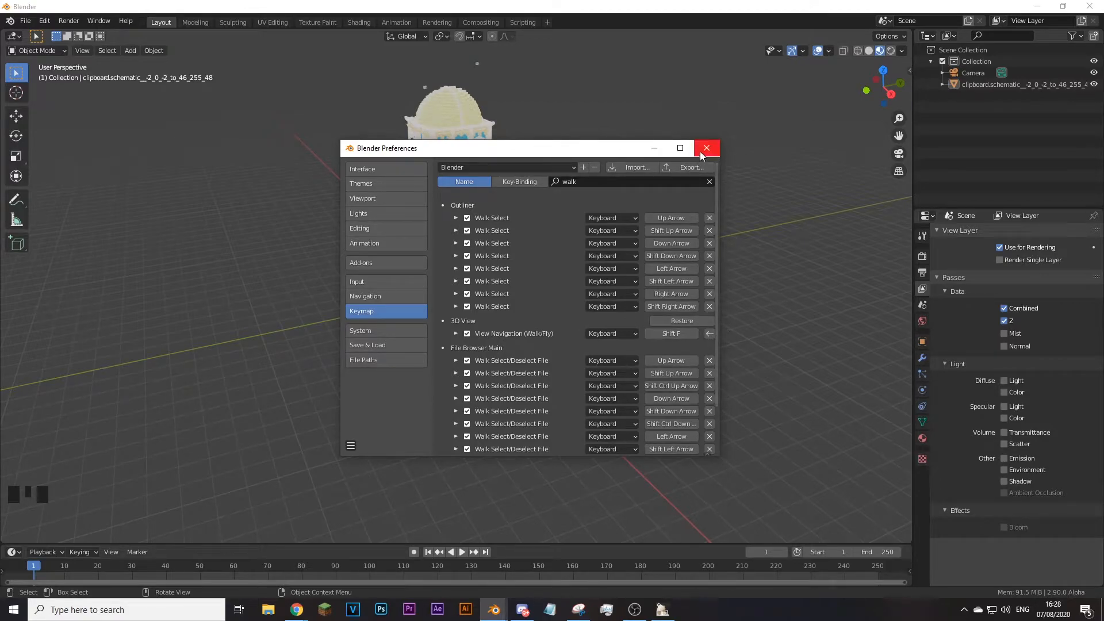
left_click(350, 447)
left_click(383, 417)
left_click(712, 153)
Step: Fly around the tower in walk navigation to examine its front facade, dome and the corner of its base
key("shift+f")
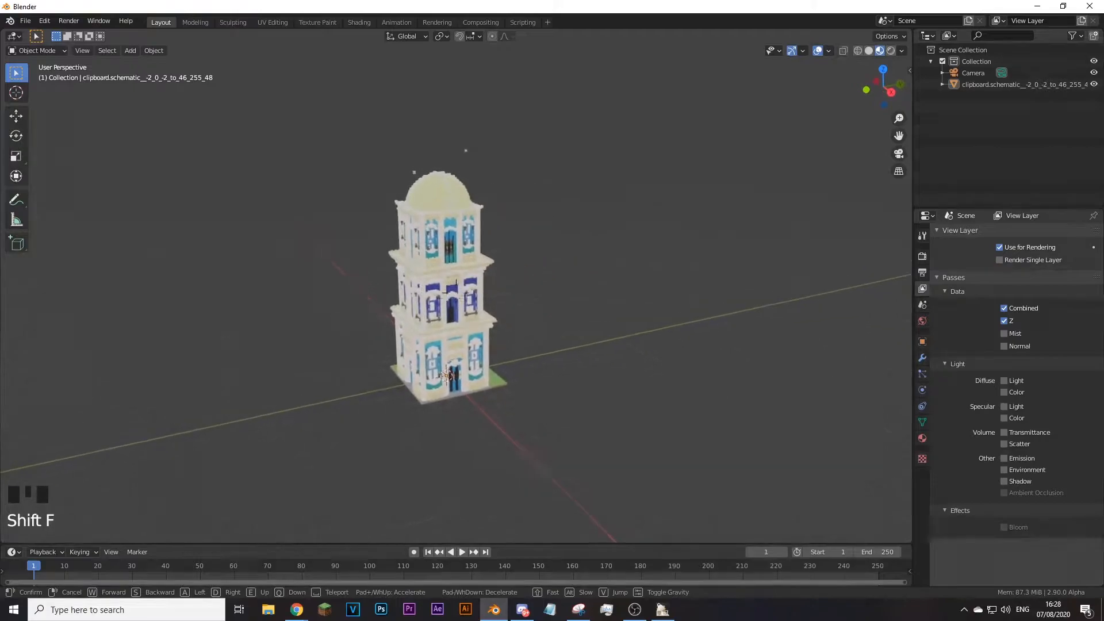
key("w")
key("d")
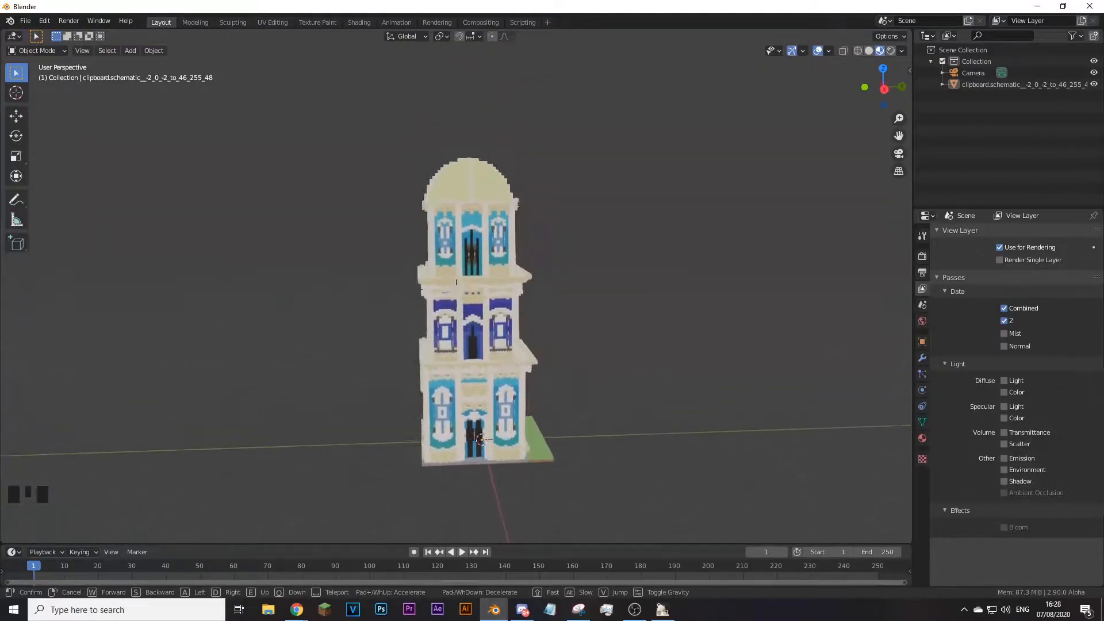
key("w")
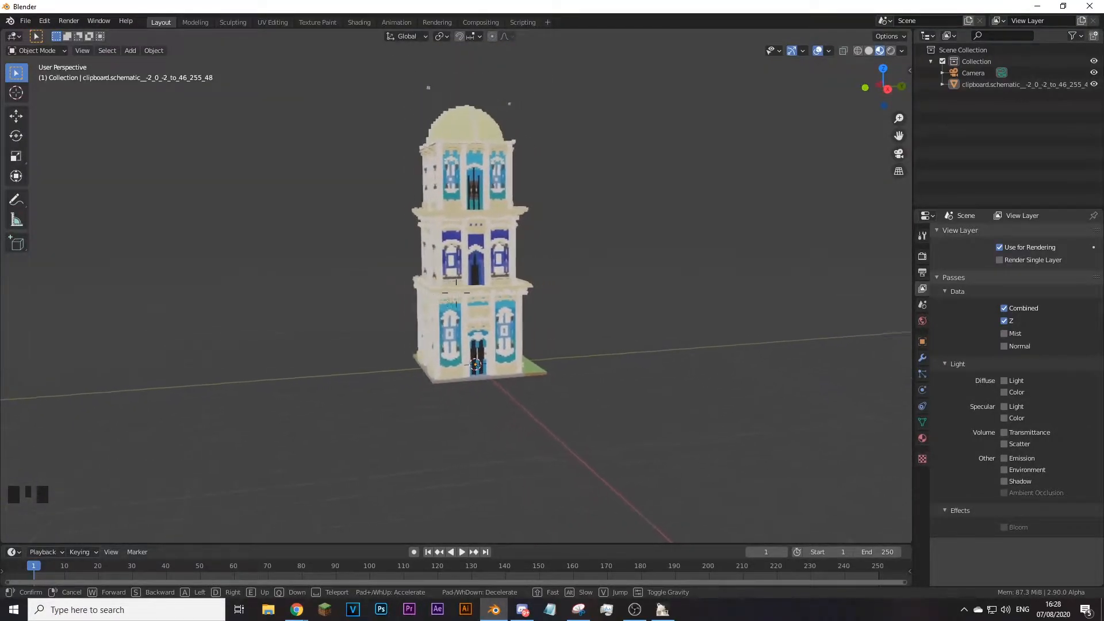
key("w")
key("s")
key("e")
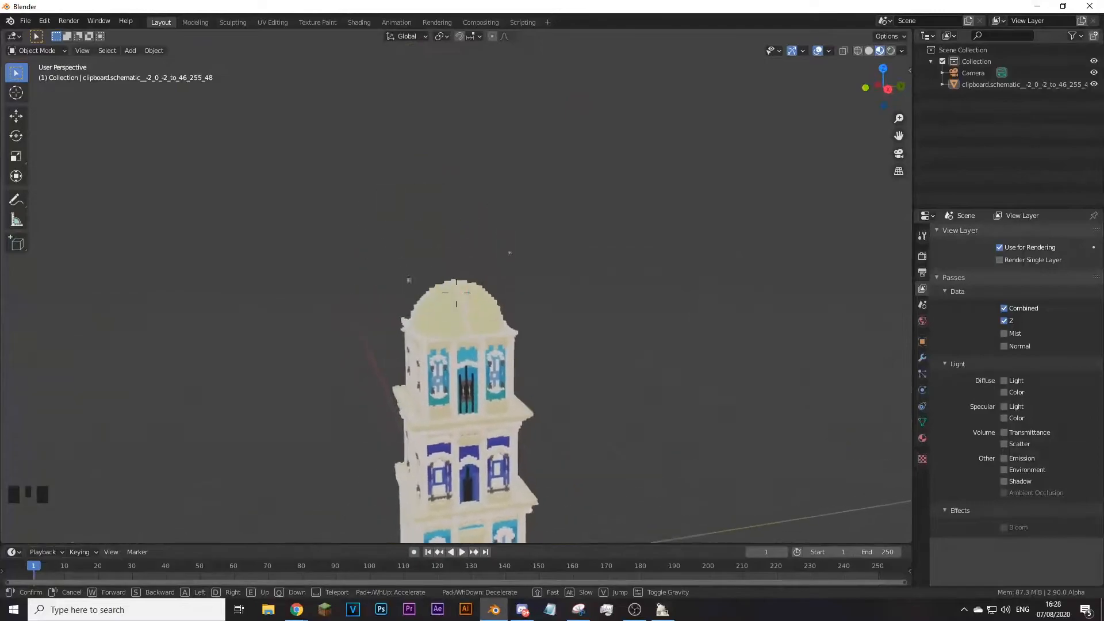
key("w")
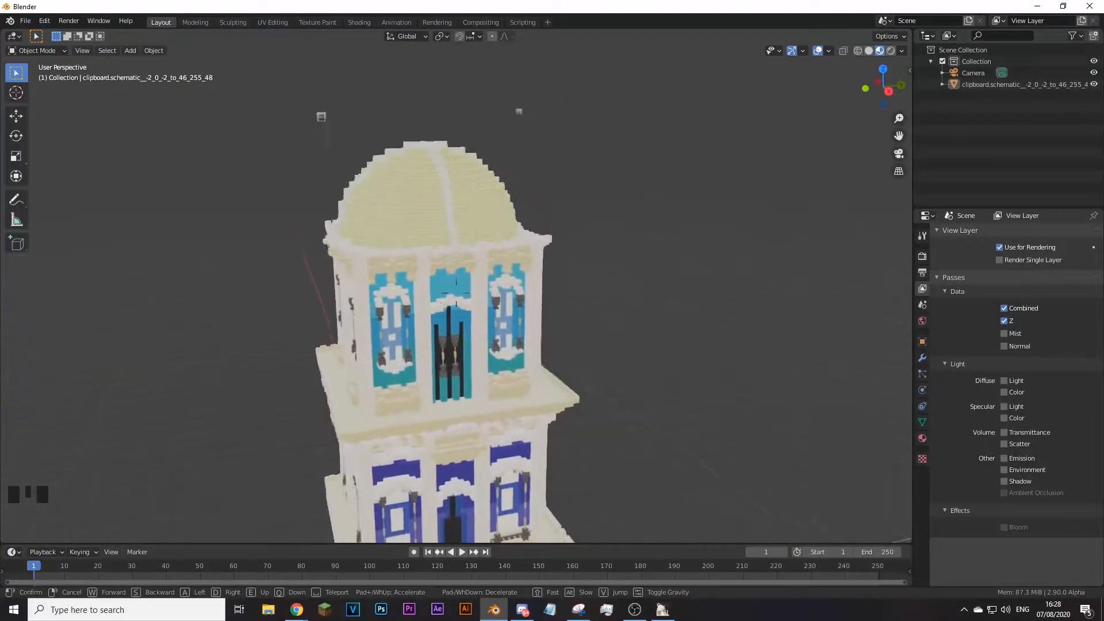
key("s")
key("w")
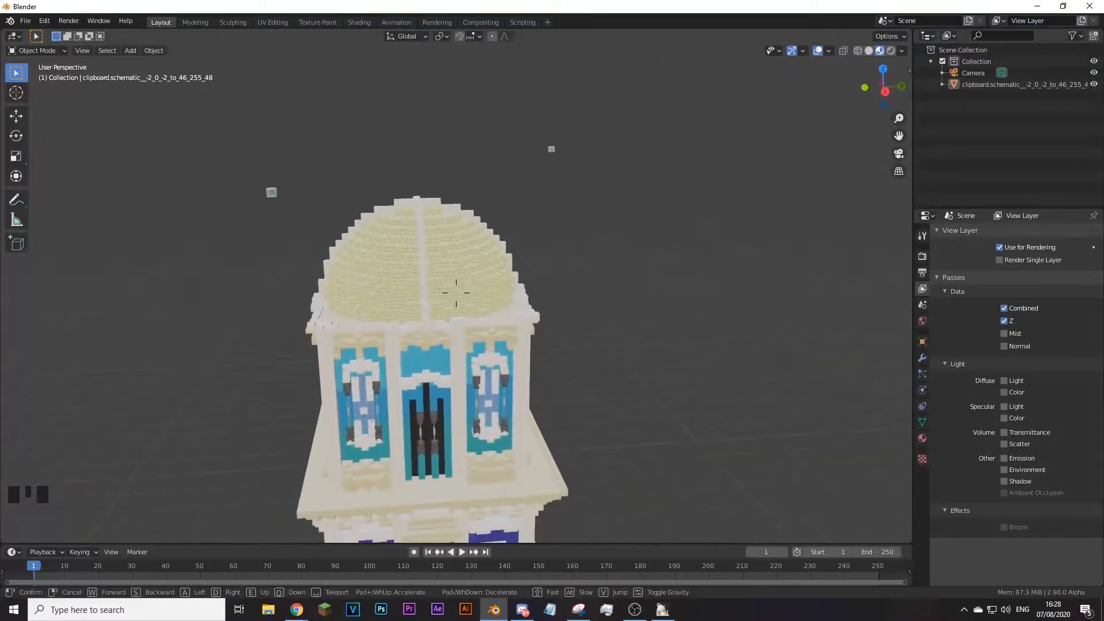
key("d")
key("s")
key("w")
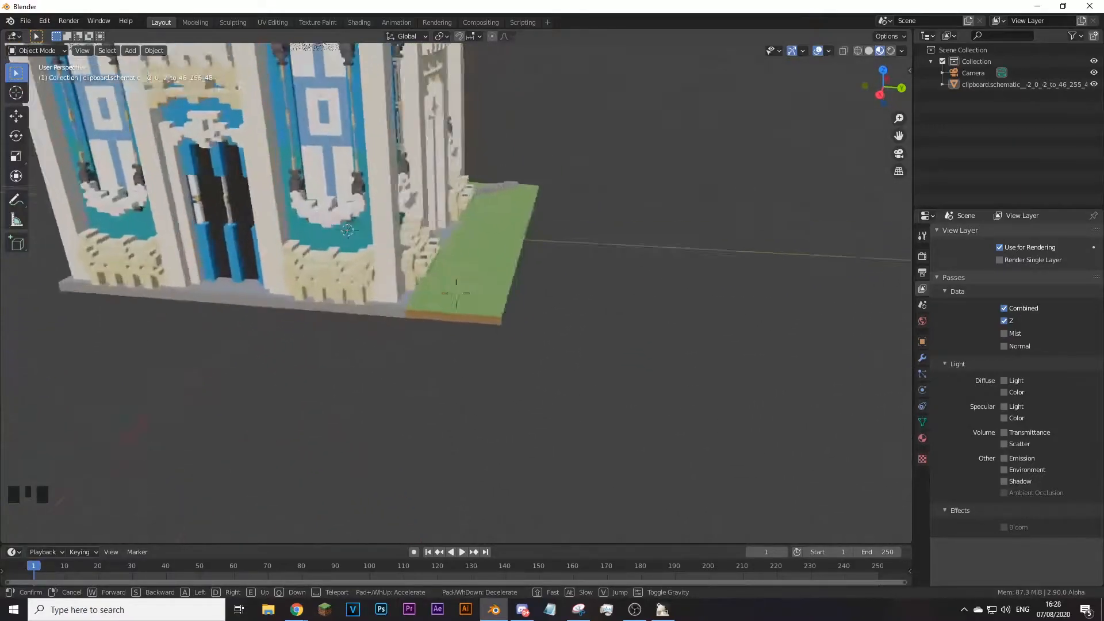
Step: Fly over the dome and down to the grass beside the tower, and return to a front view of the building
key("s")
key("w")
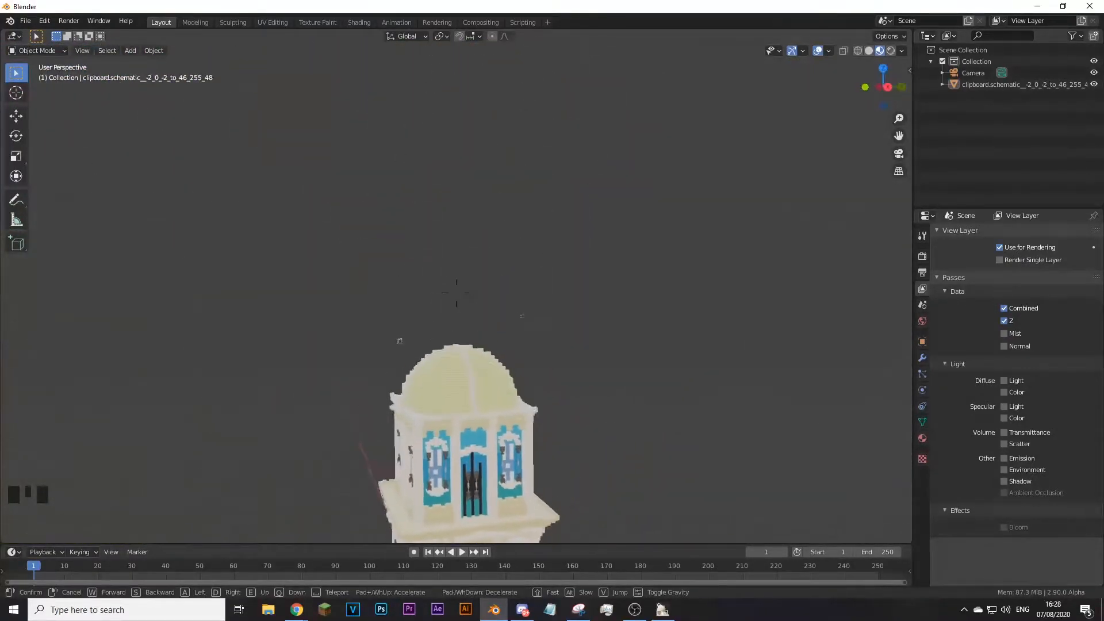
key("w")
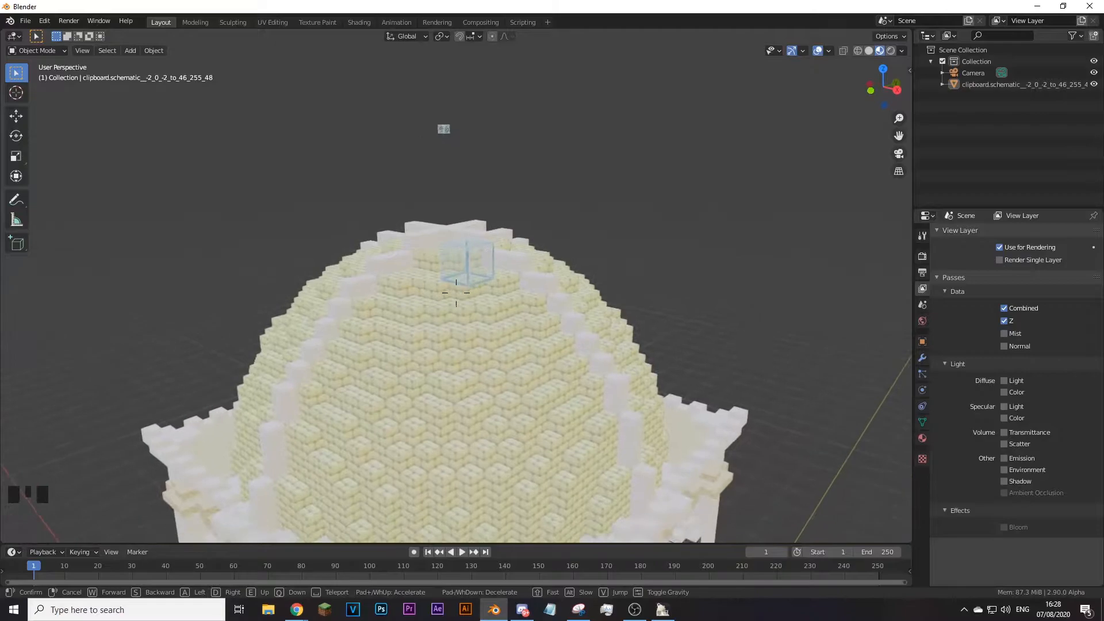
key("w")
key("s")
key("w")
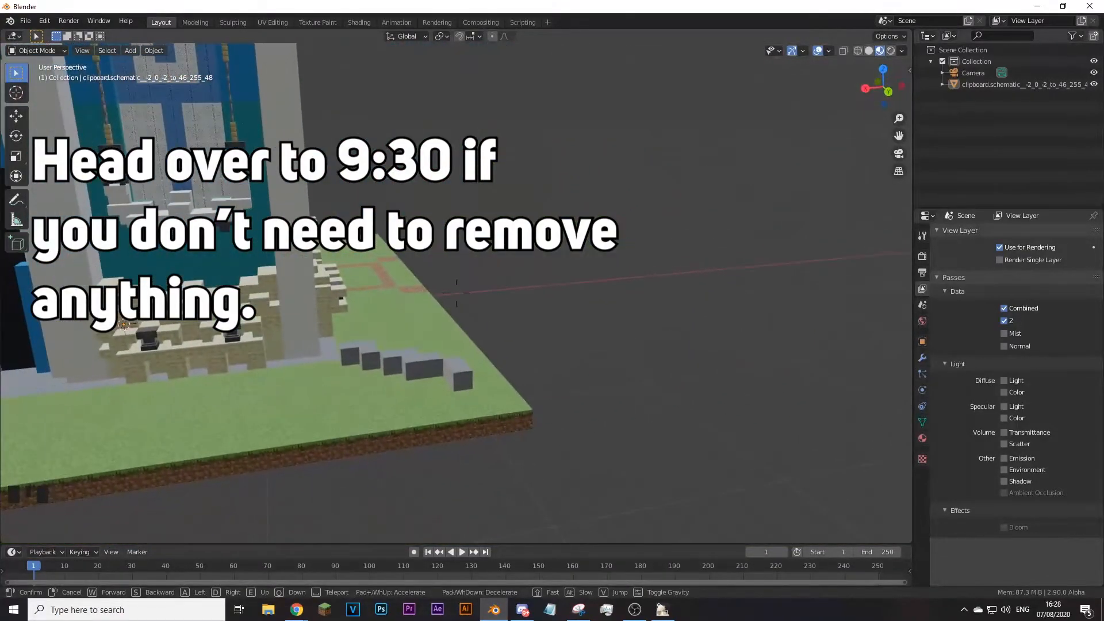
key("s")
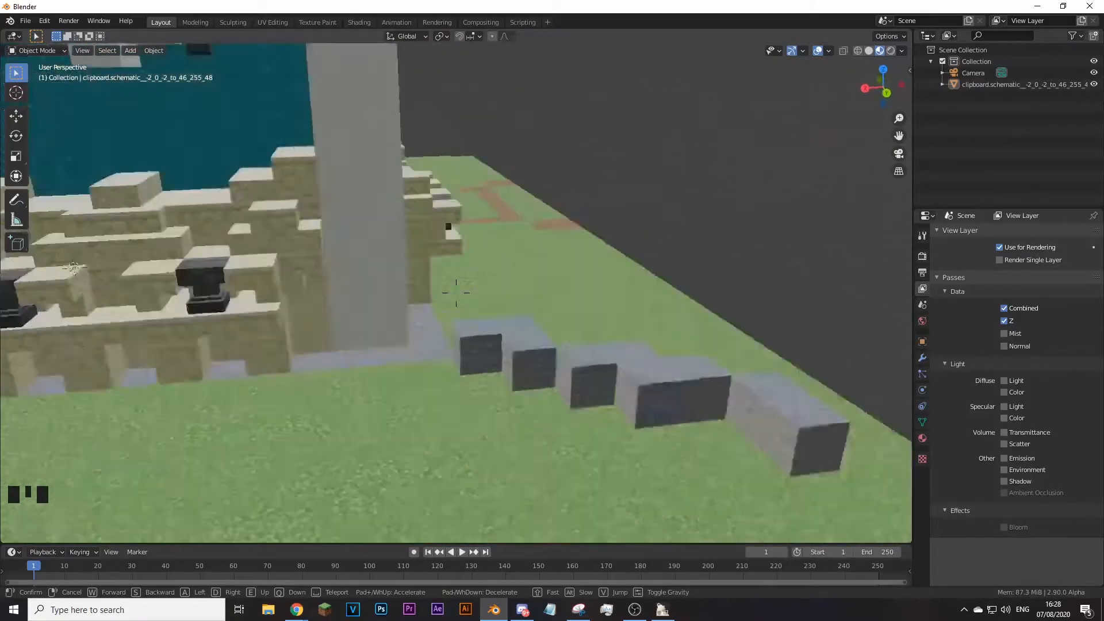
key("s")
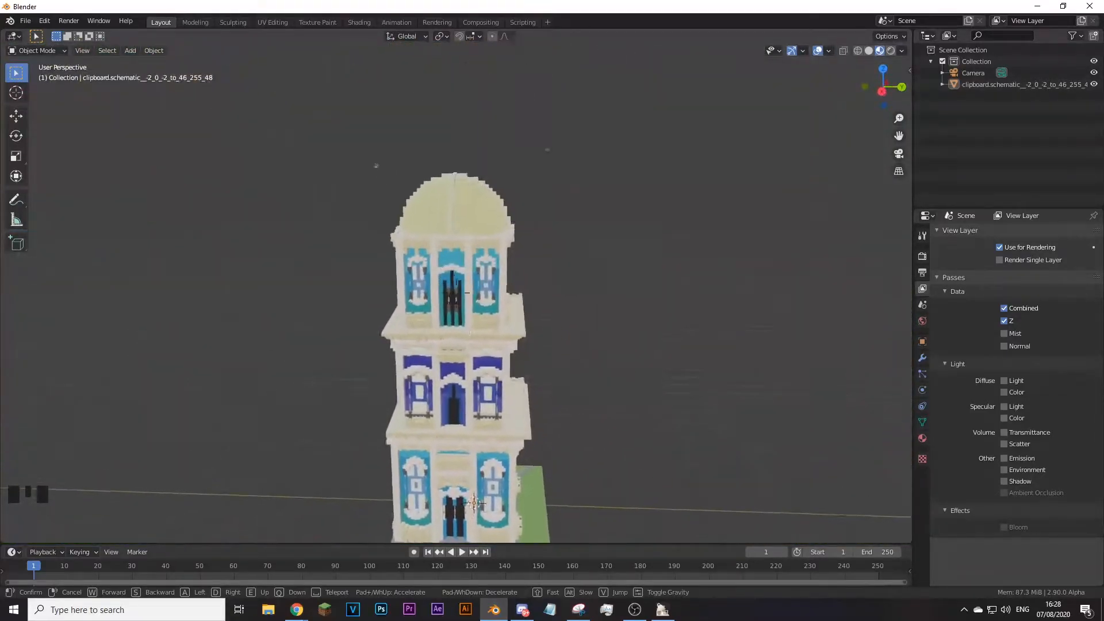
left_click(709, 364)
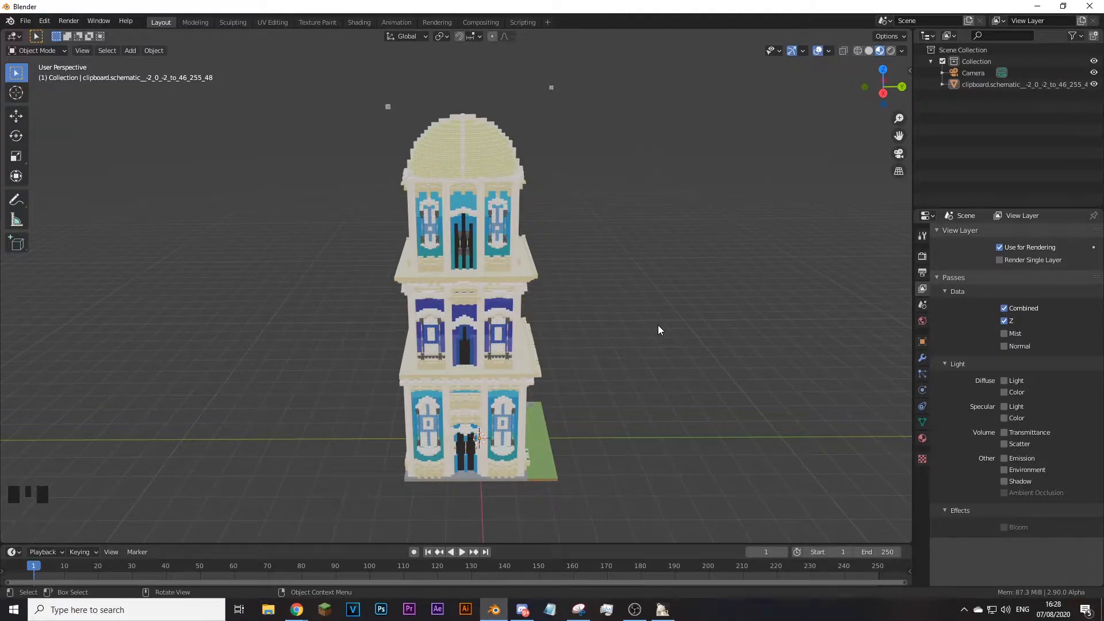
Step: Reselect the imported tower object and enter Edit Mode
key("ctrl+z")
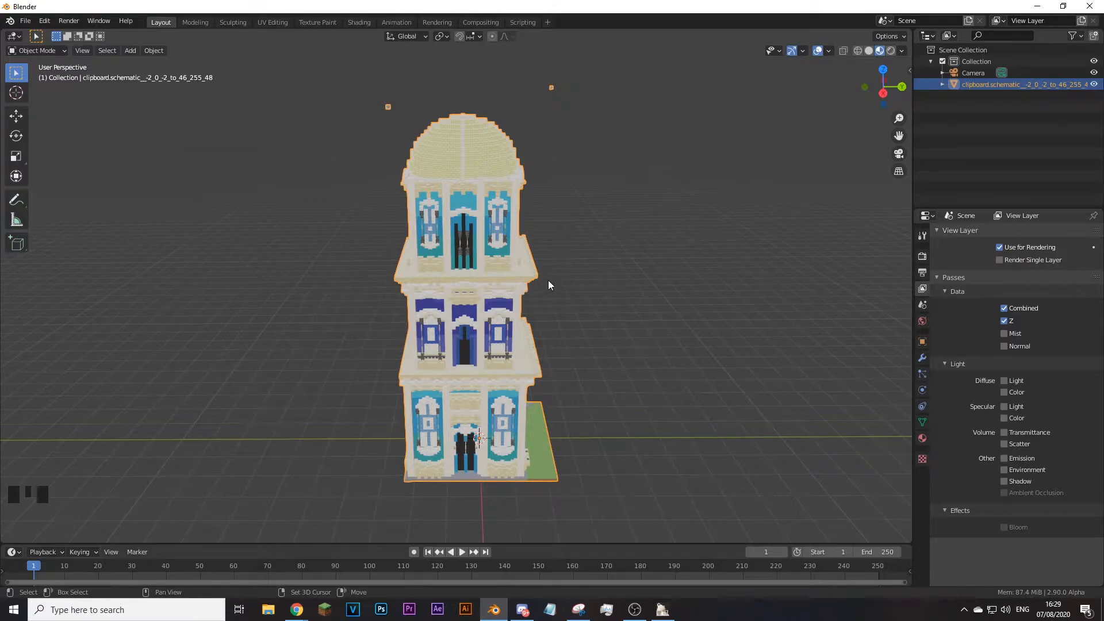
key("shift+f")
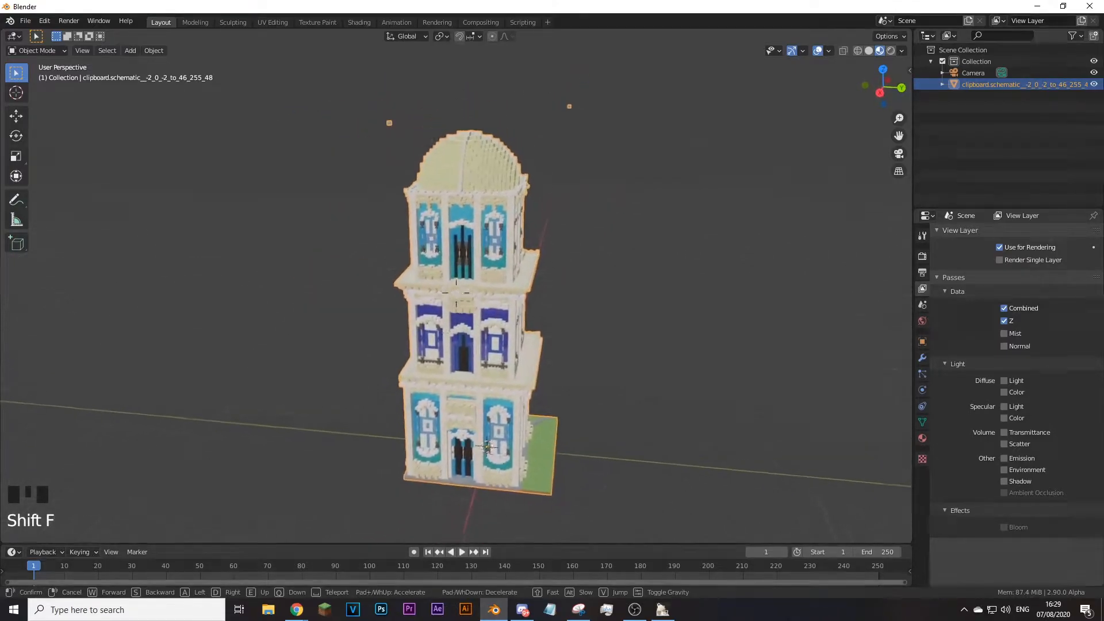
left_click(608, 332)
left_click(983, 84)
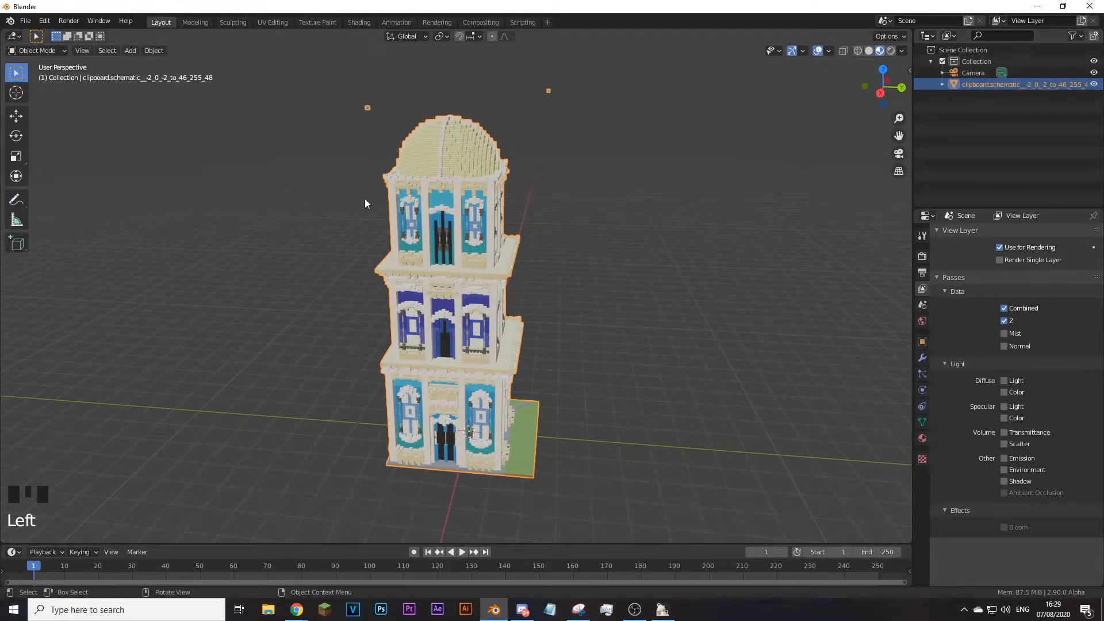
left_click(54, 51)
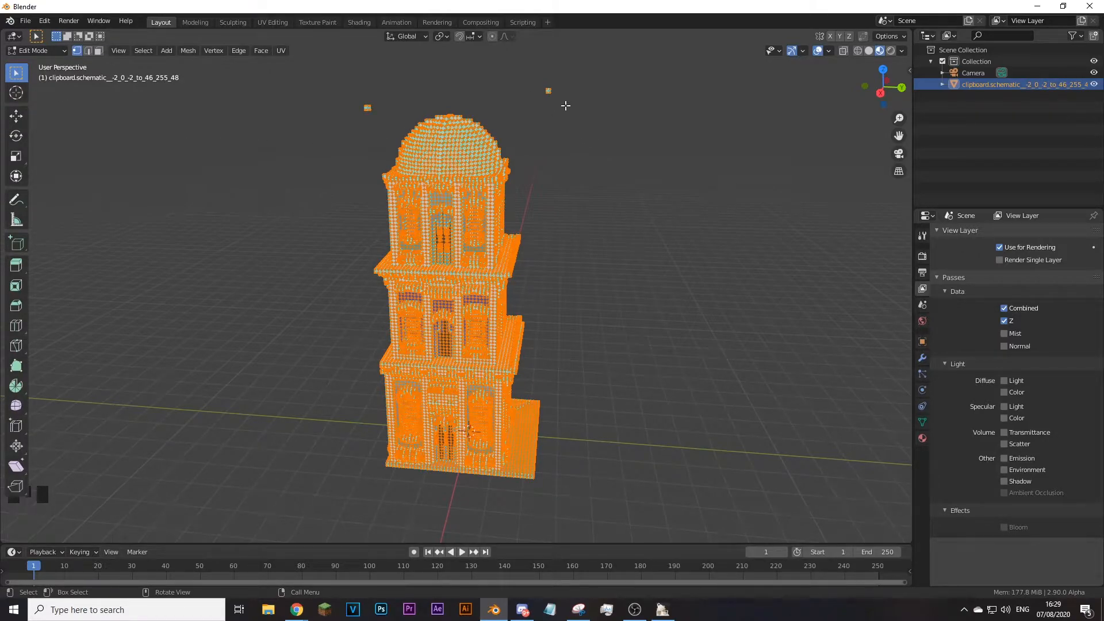
Step: Clear the mesh selection and switch to face select mode
left_click(578, 121)
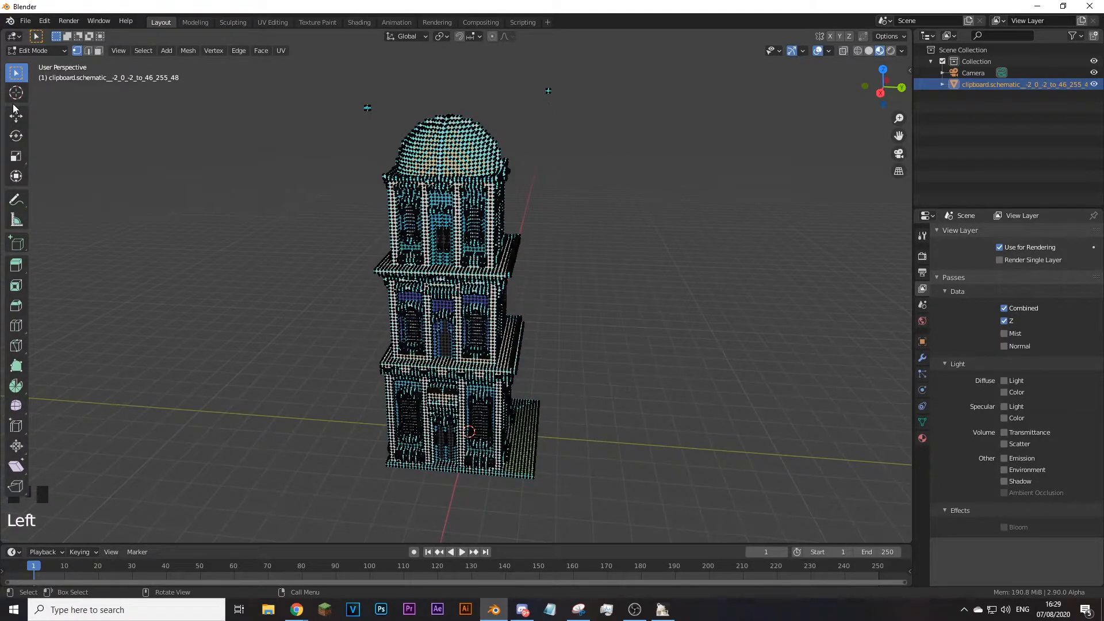
left_click(48, 53)
left_click(49, 51)
left_click(99, 53)
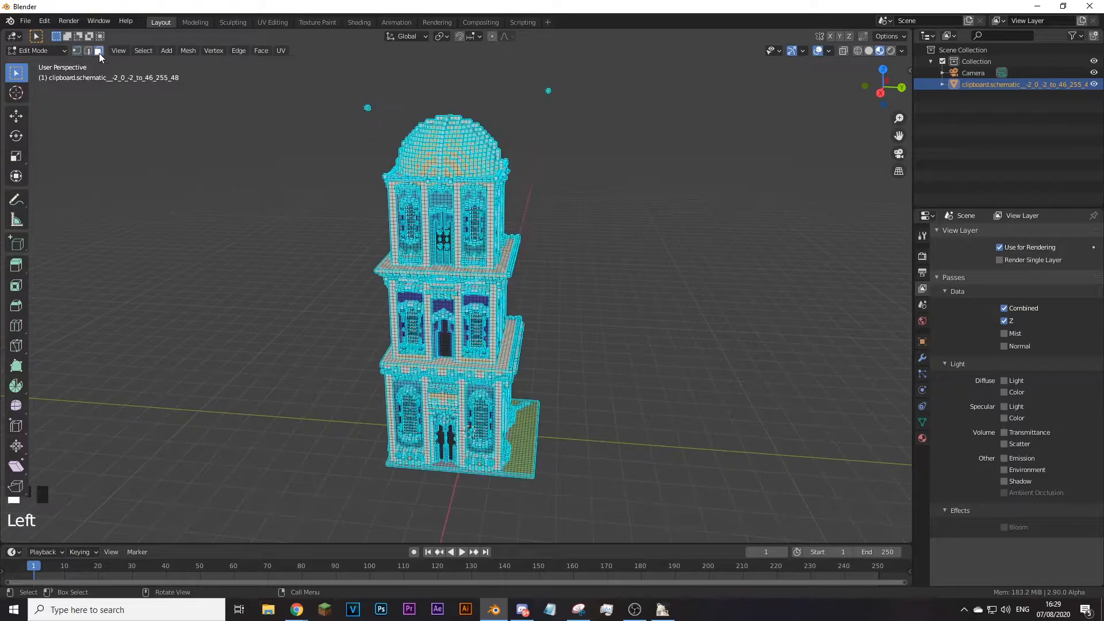
Step: Frame the dome with the floating blocks around it and turn on X-ray display for the mesh
key("shift+f")
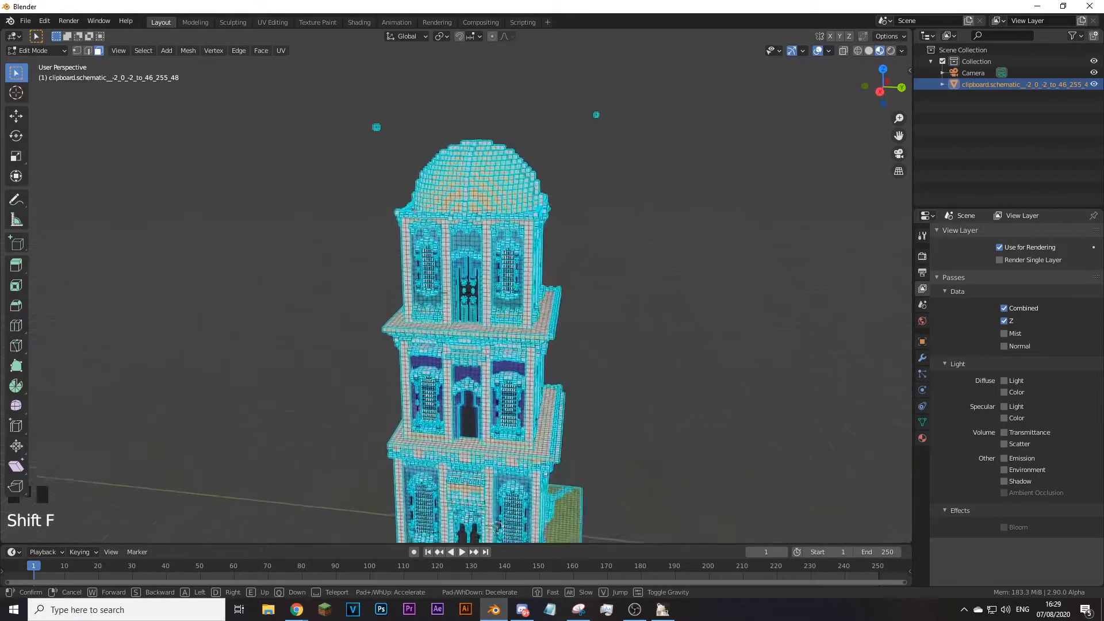
key("w")
key("s")
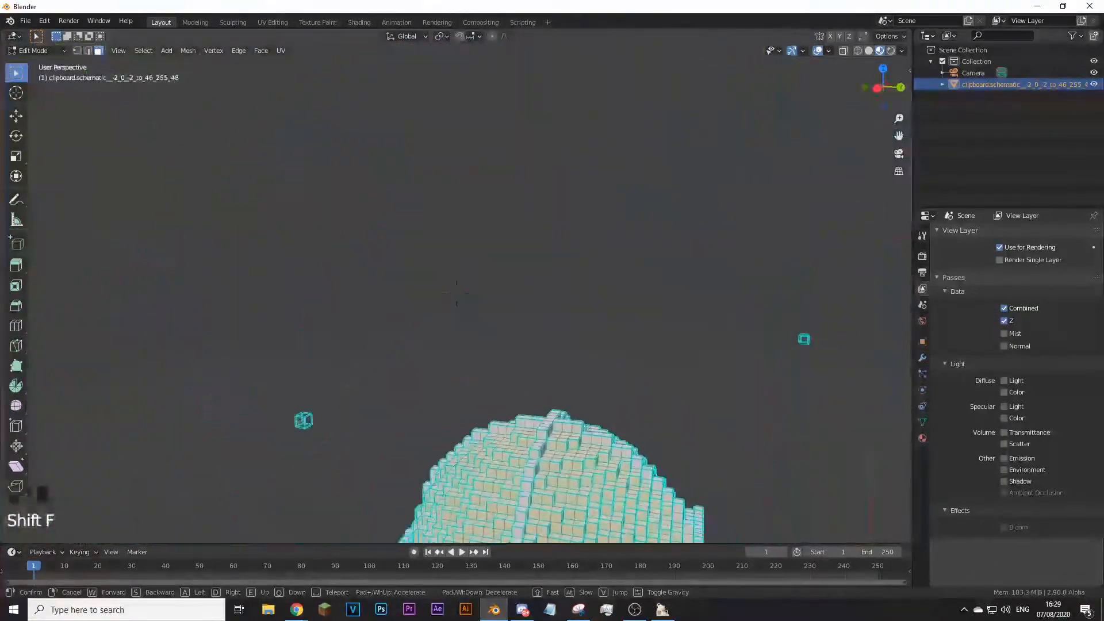
key("w")
key("s")
left_click(822, 253)
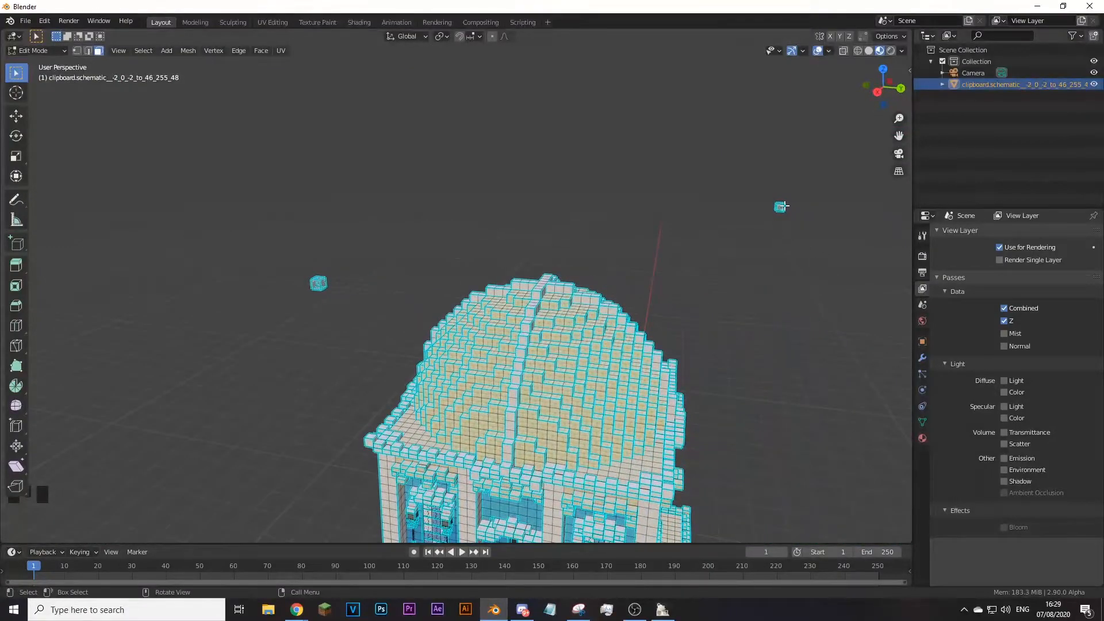
key("shift+f")
key("s")
left_click(535, 281)
left_click(843, 52)
left_click(843, 52)
left_click(843, 51)
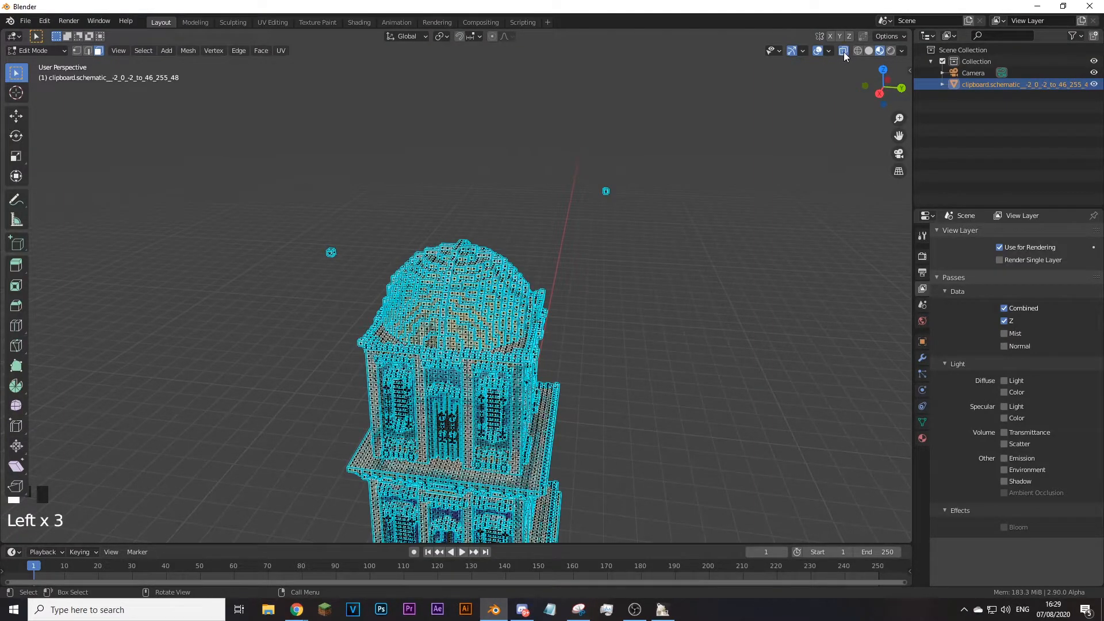
Step: Turn X-ray off, box-select the floating block beside the dome, and check which of its faces are selected
key("shift+f")
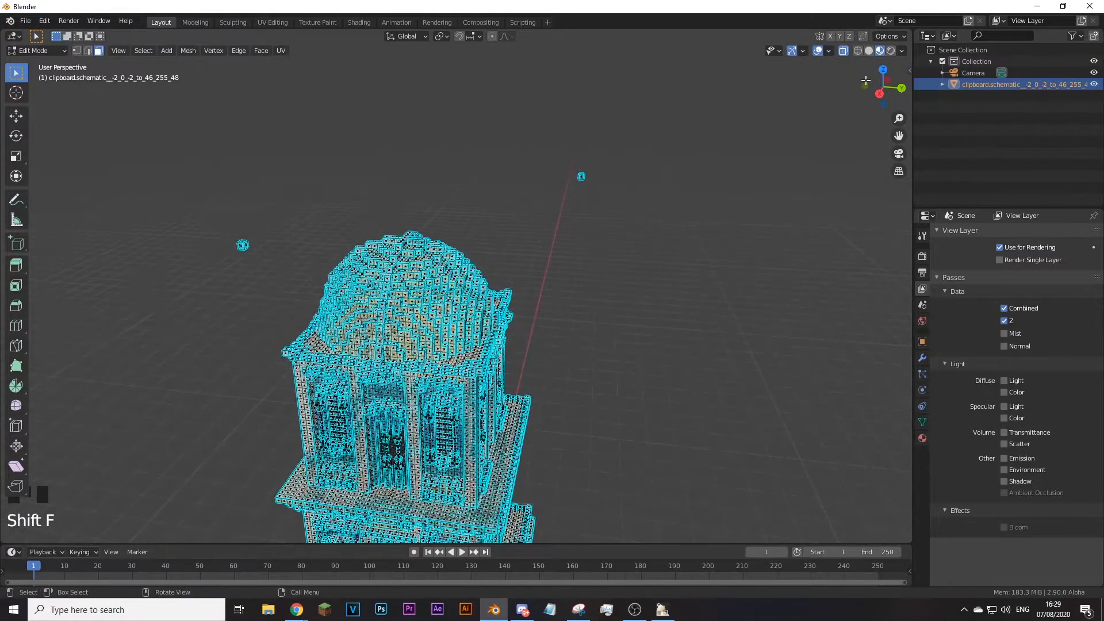
left_click(843, 52)
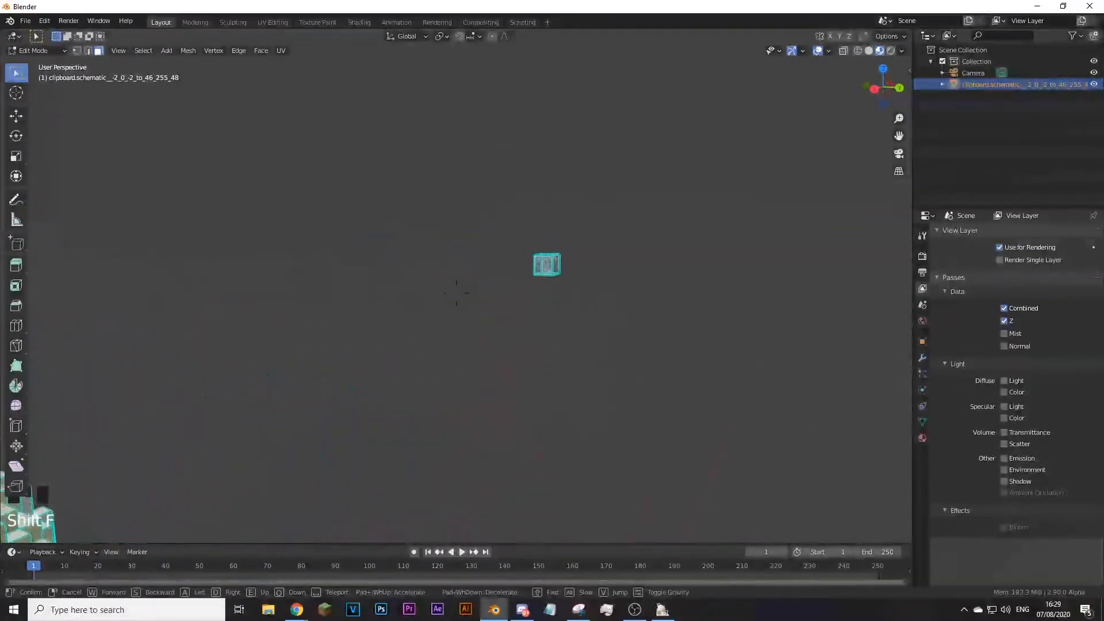
left_click(456, 293)
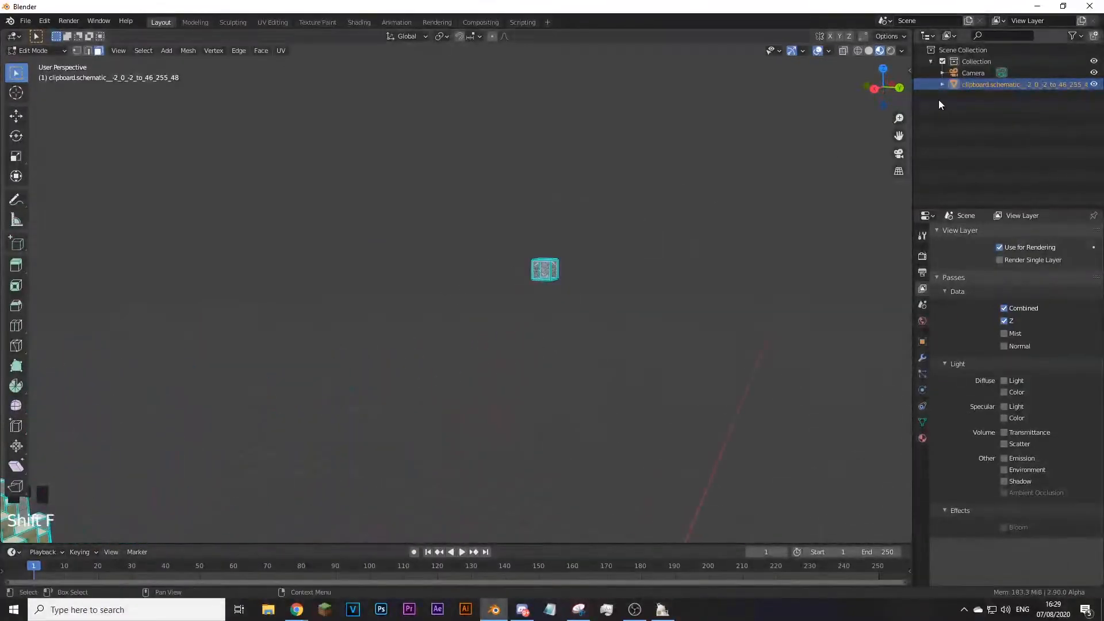
left_click_drag(477, 207, 651, 354)
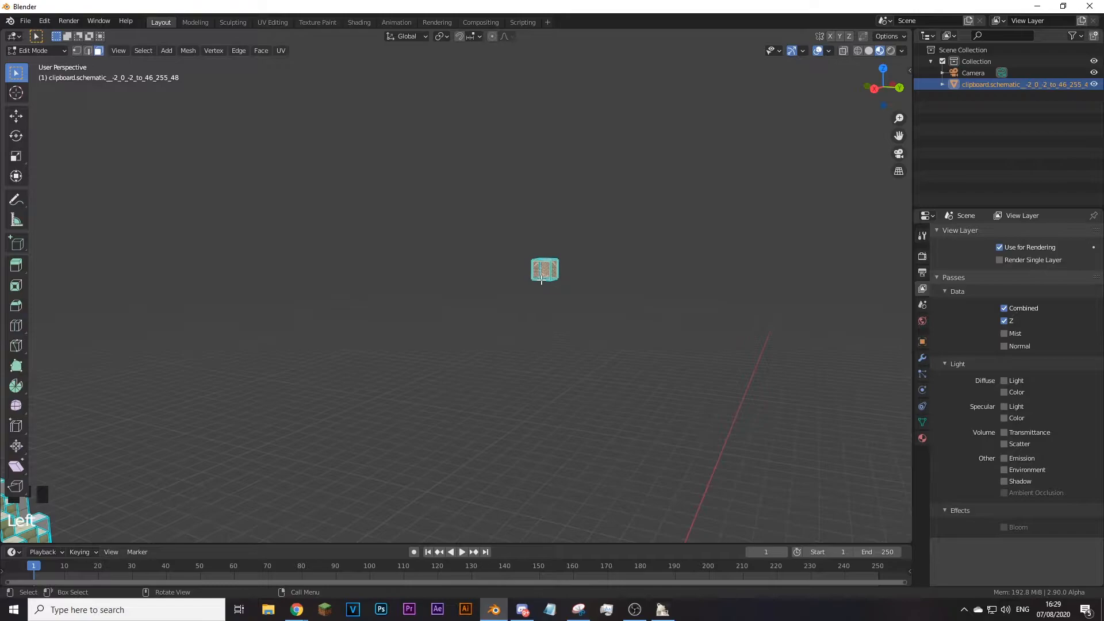
key("shift+f")
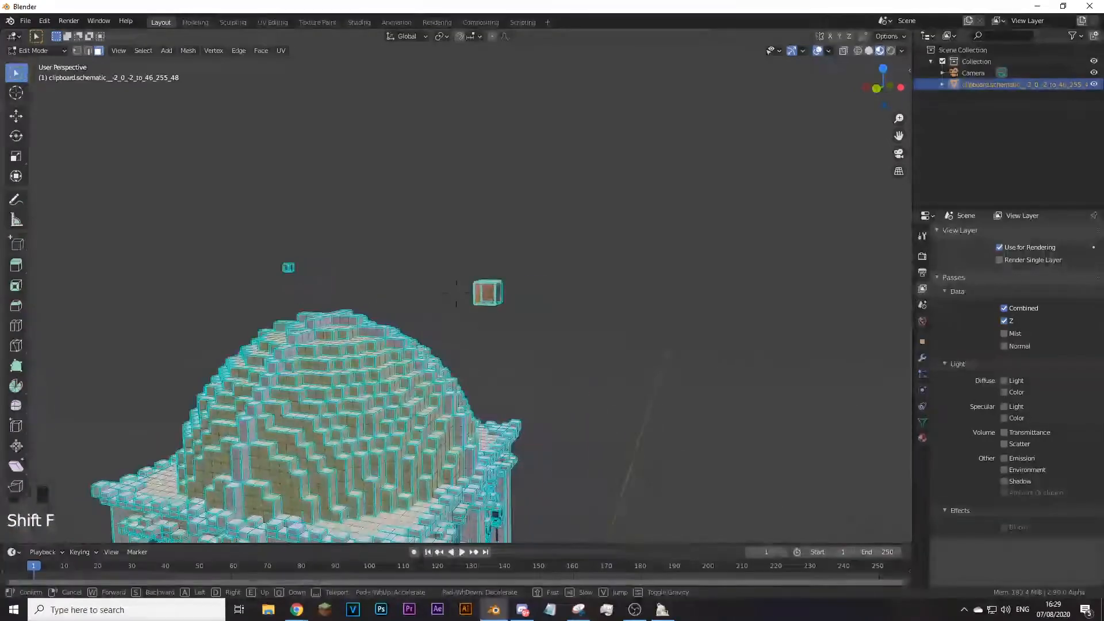
key("w")
key("d")
left_click(653, 197)
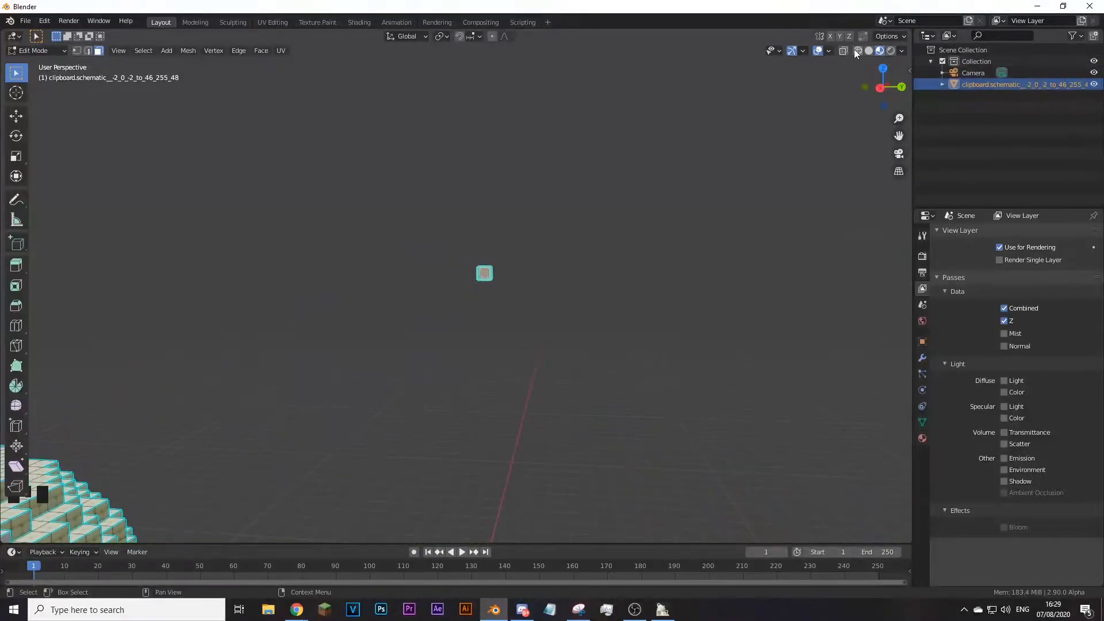
Step: Box-select all faces of the floating block beside the dome with X-ray turned on
left_click_drag(431, 242, 595, 332)
key("shift+f")
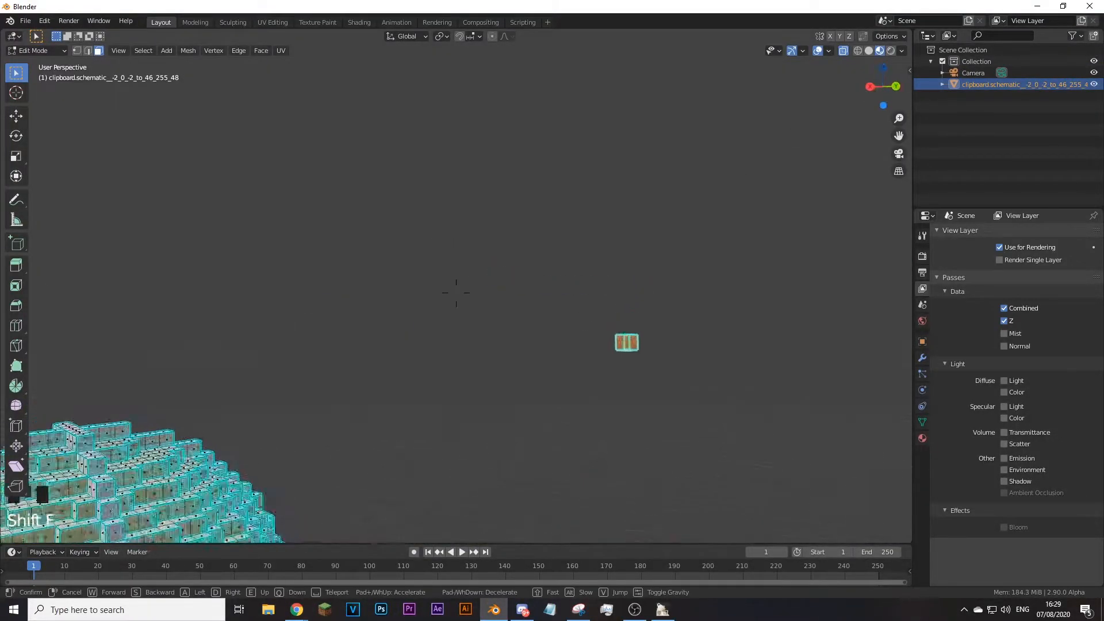
left_click(562, 268)
Step: Examine the tower's walls and dome with X-ray display, and turn X-ray off
key("shift+f")
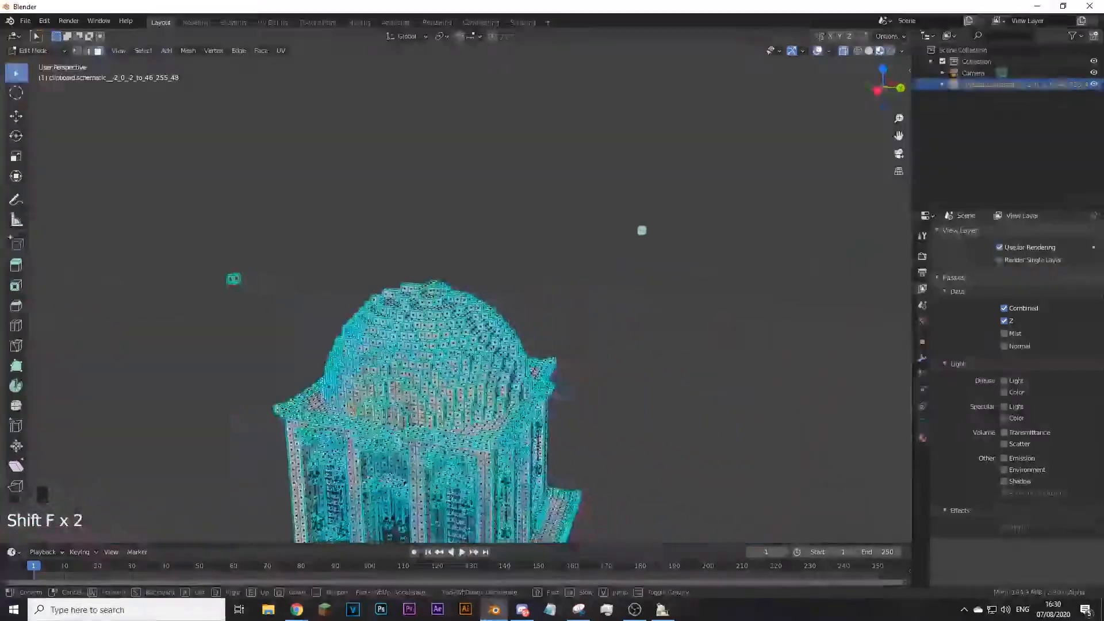
key("shift+f")
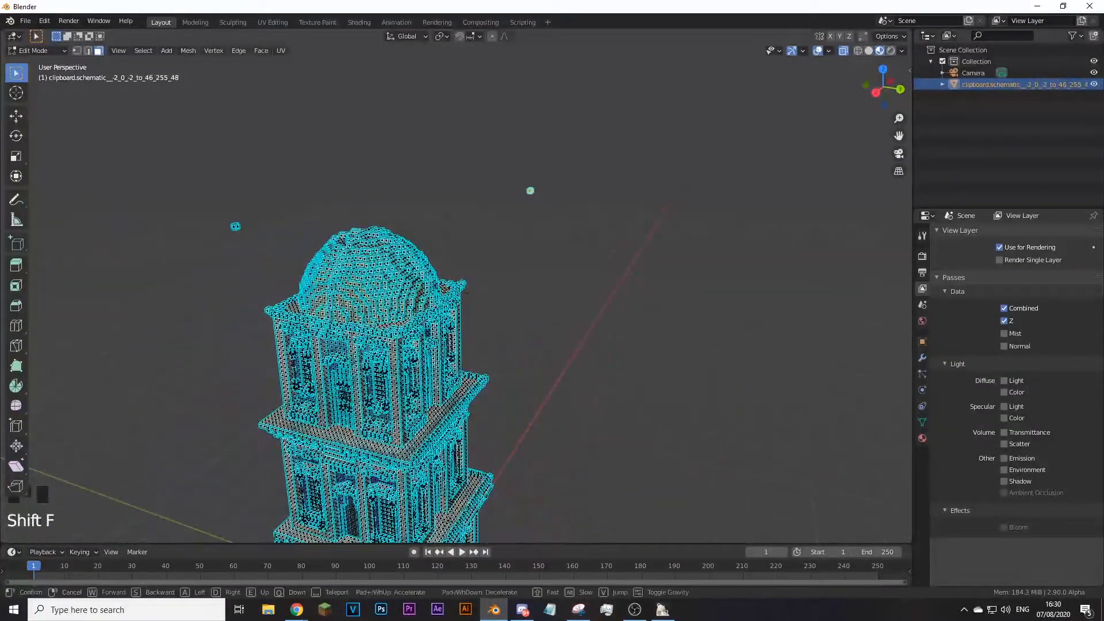
key("w")
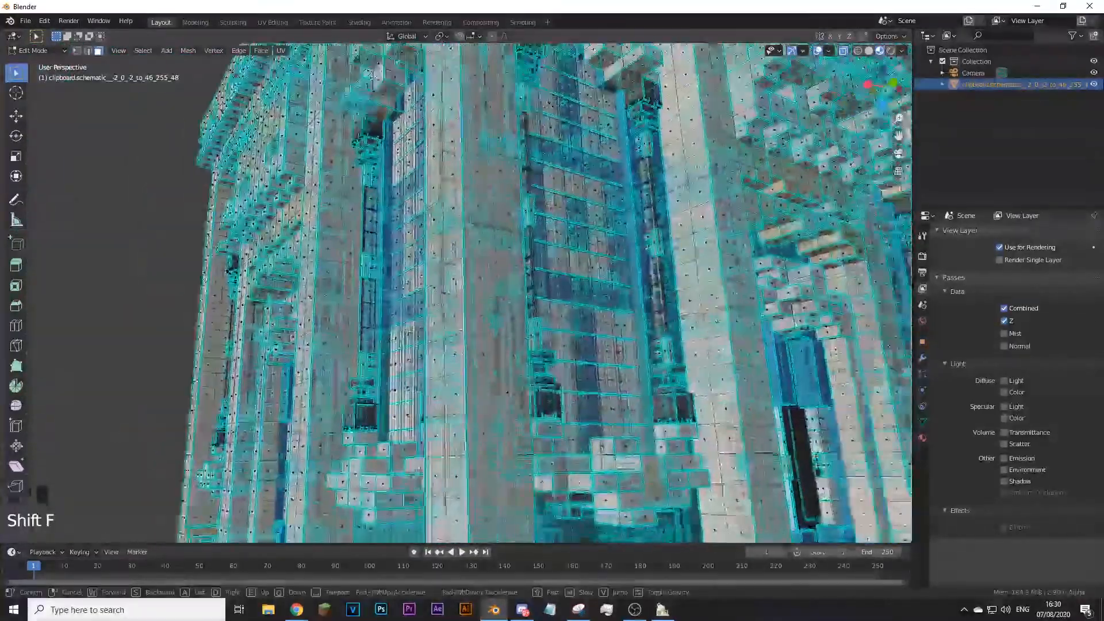
key("s")
left_click(552, 384)
key("shift+f")
key("w")
left_click(456, 292)
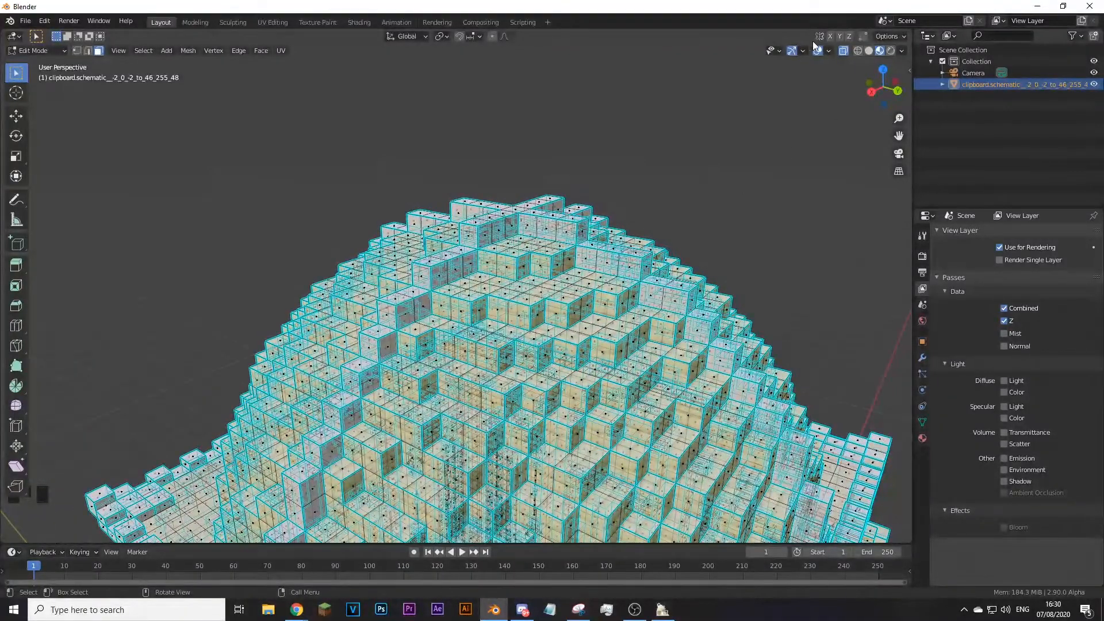
left_click(843, 51)
key("shift+f")
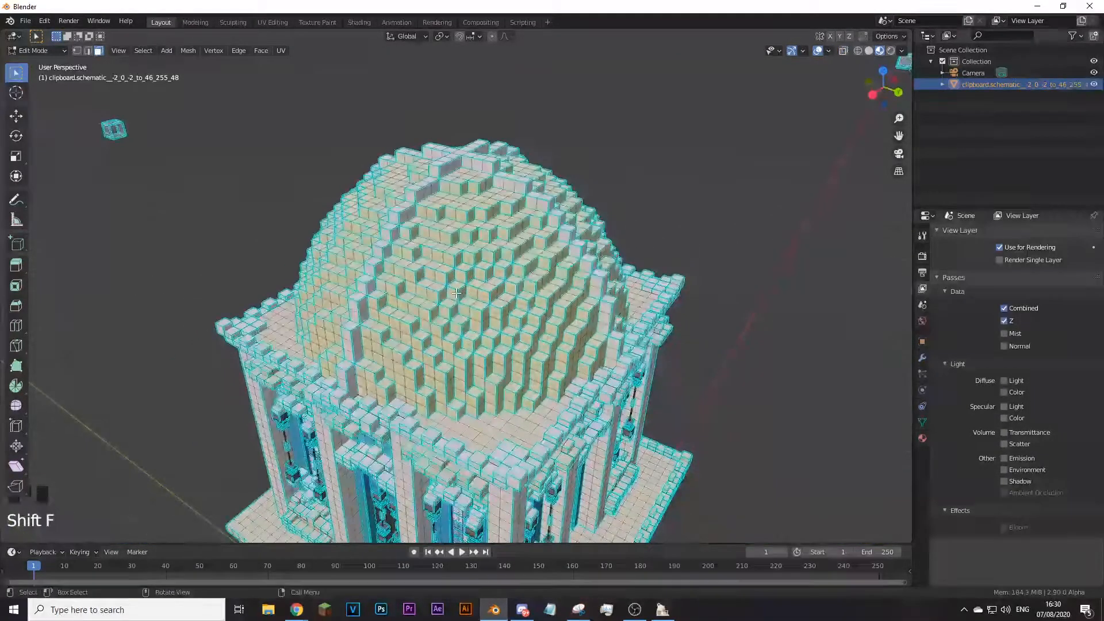
Step: Separate the selected tower mesh into individual objects by material and switch to Object Mode
left_click(465, 209)
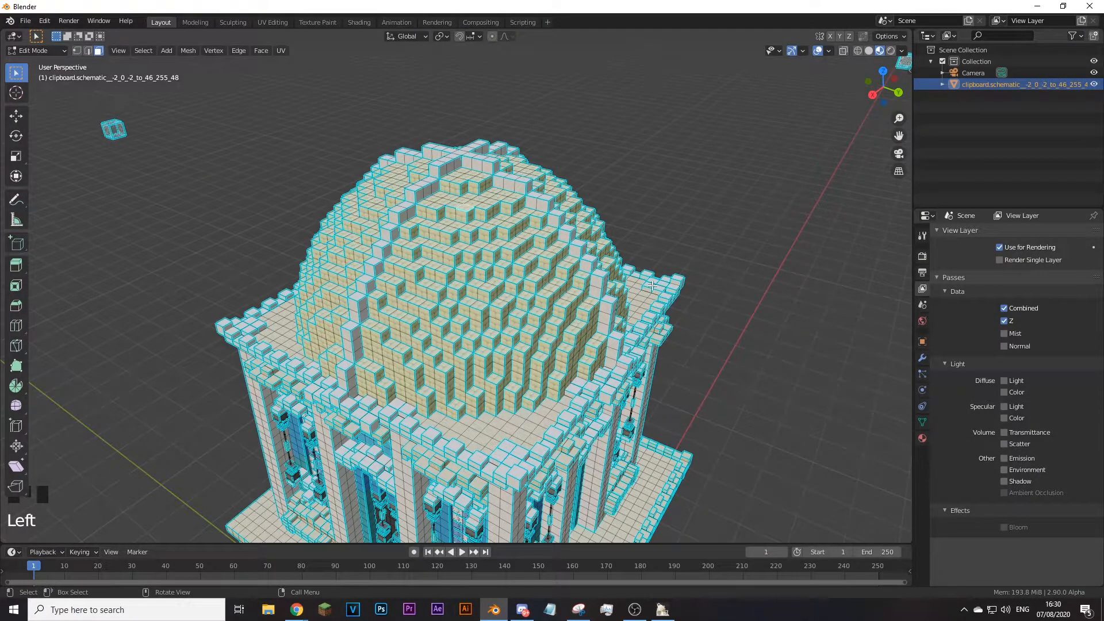
key("p")
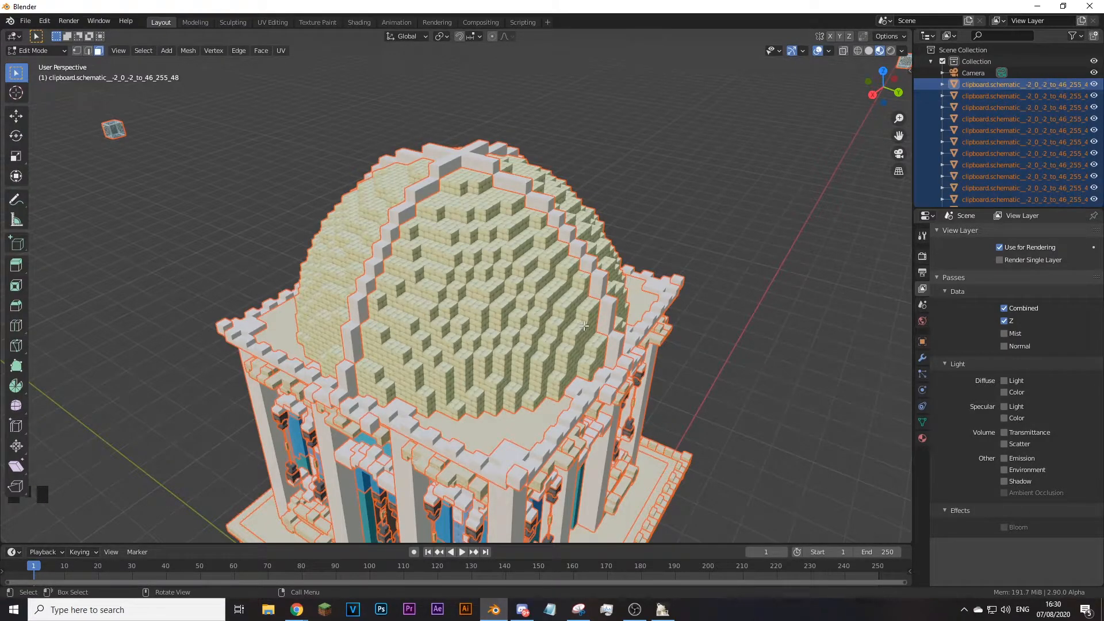
key("shift+f")
left_click(541, 244)
left_click(53, 51)
left_click(53, 62)
left_click(40, 51)
left_click(43, 51)
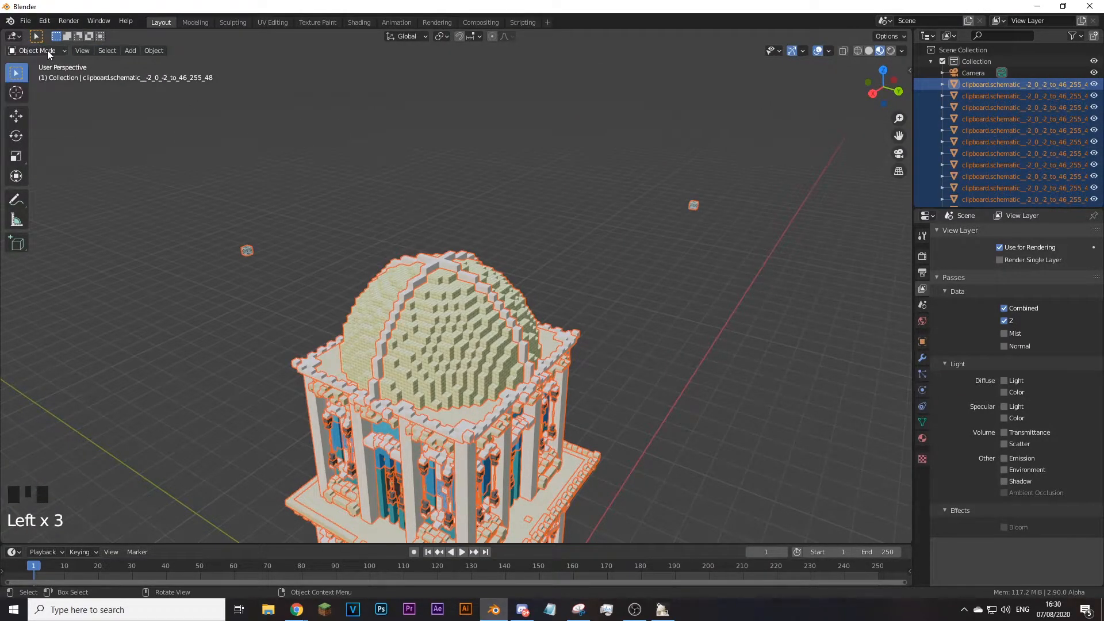
Step: Select the object containing the floating blocks beside the dome and delete it
left_click(647, 203)
left_click(693, 206)
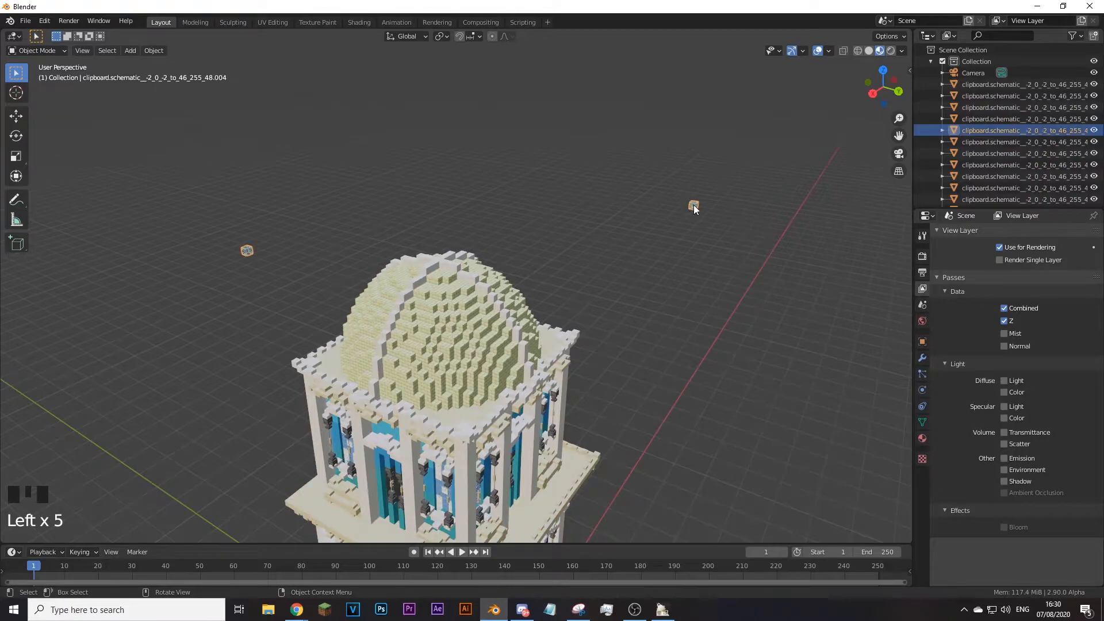
key("Delete")
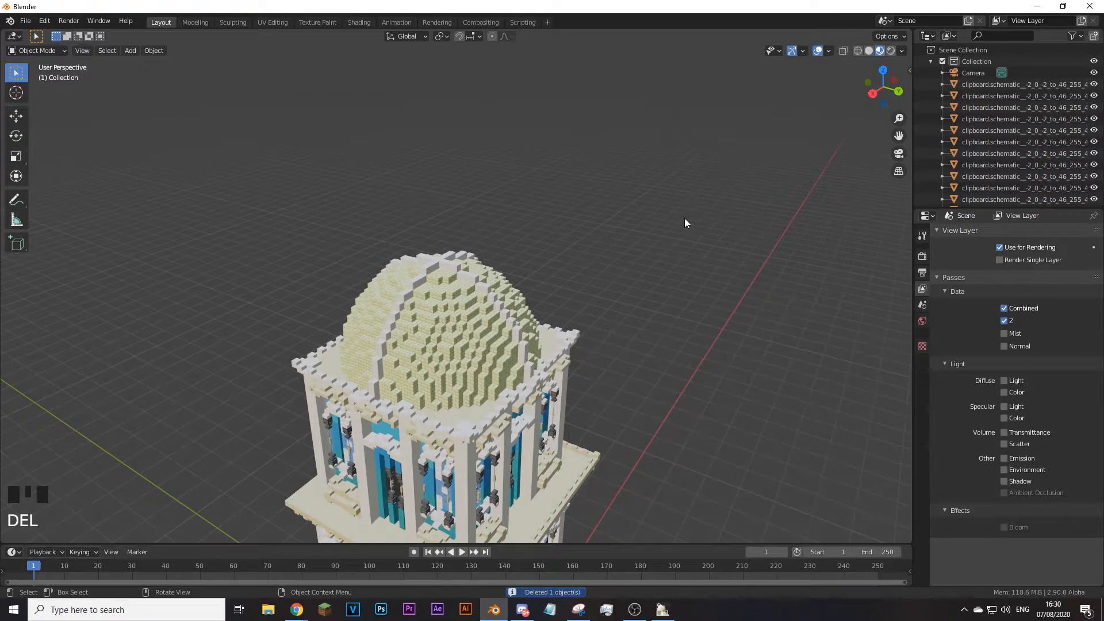
Step: Delete the grass strip object at the foot of the tower
key("shift+f")
left_click(440, 257)
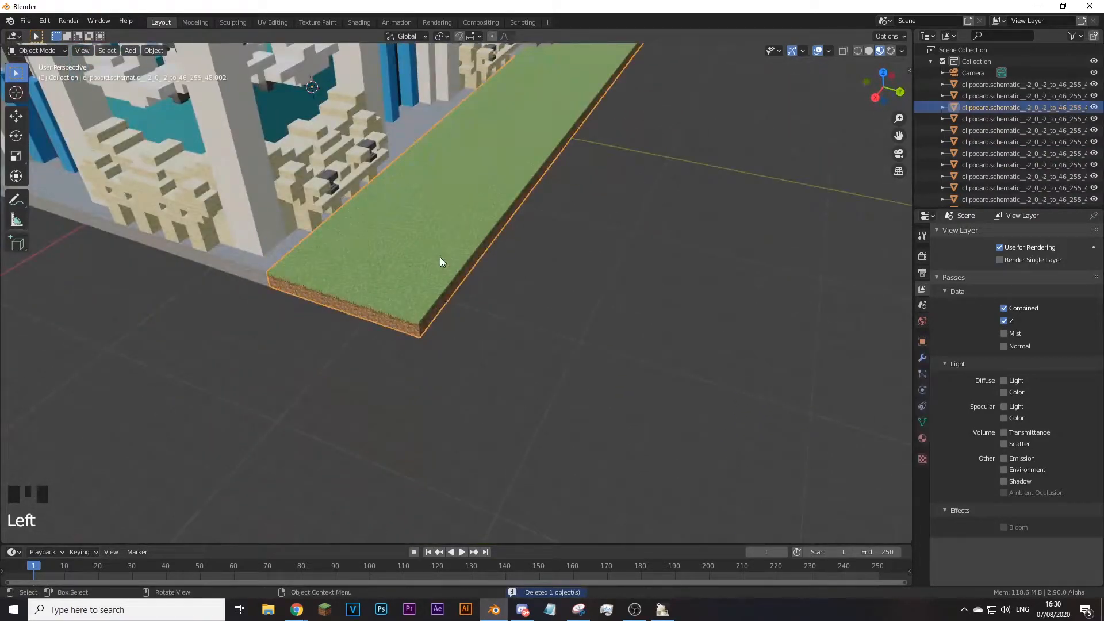
key("Delete")
Step: Select the stray stone blocks beside the tower's base and delete that object
key("shift+f")
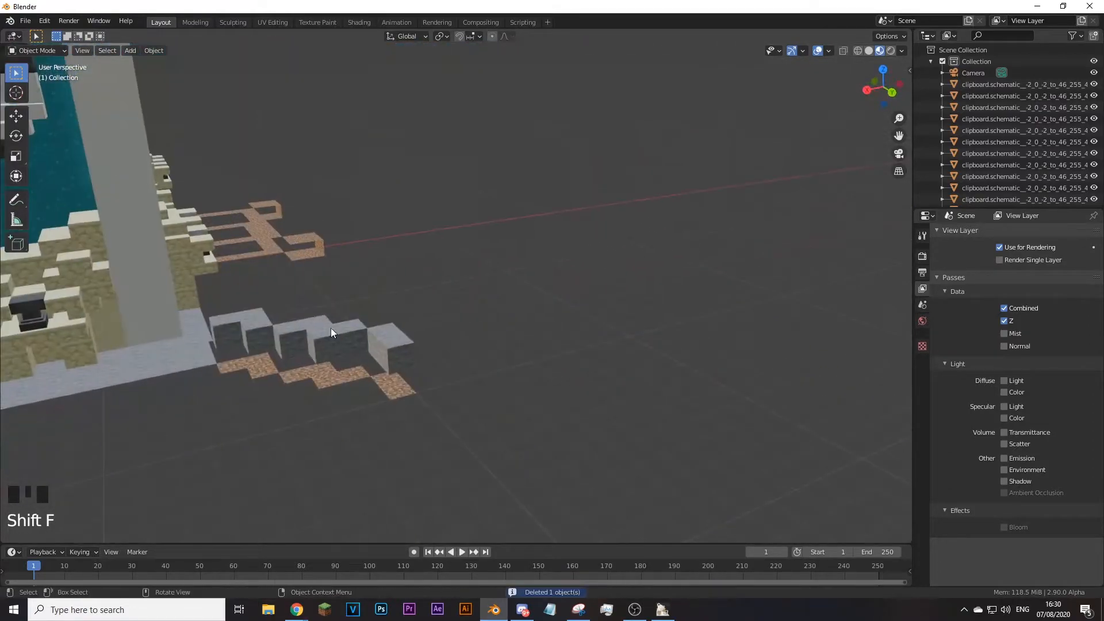
left_click(315, 331)
key("shift+f")
key("s")
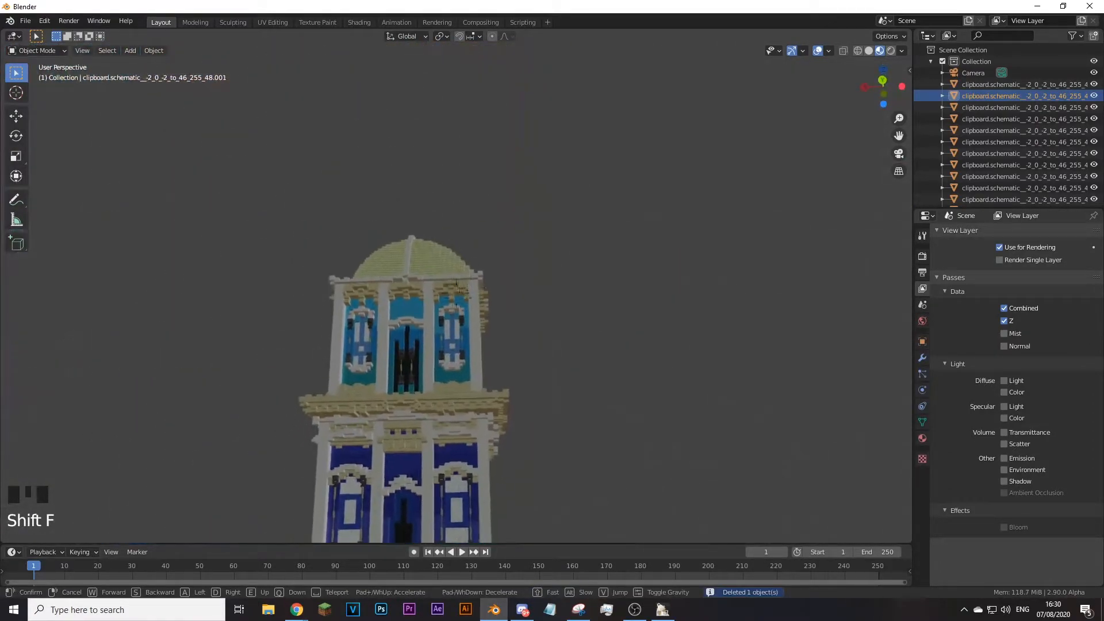
left_click(456, 292)
key("Delete")
Step: Delete the remaining brown dirt pieces beside the tower's base
key("shift+f")
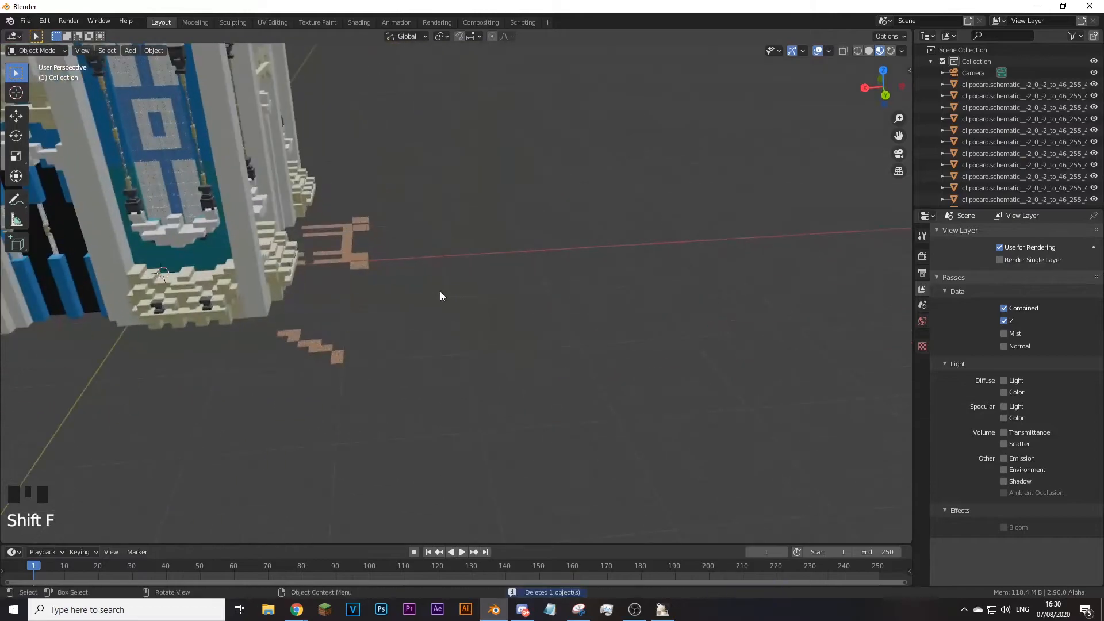
left_click(345, 244)
key("Delete")
Step: Examine the cleaned-up tower from several sides, ending with a view of its full front facade
key("shift+f")
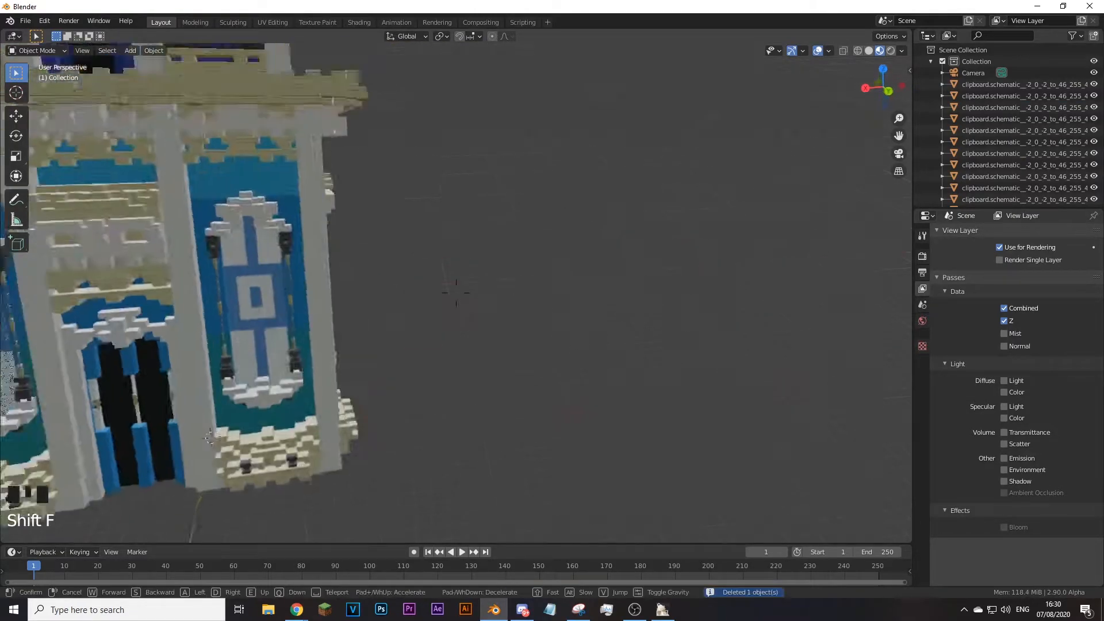
key("s")
key("a")
key("w")
key("d")
key("s")
key("w")
key("a")
key("s")
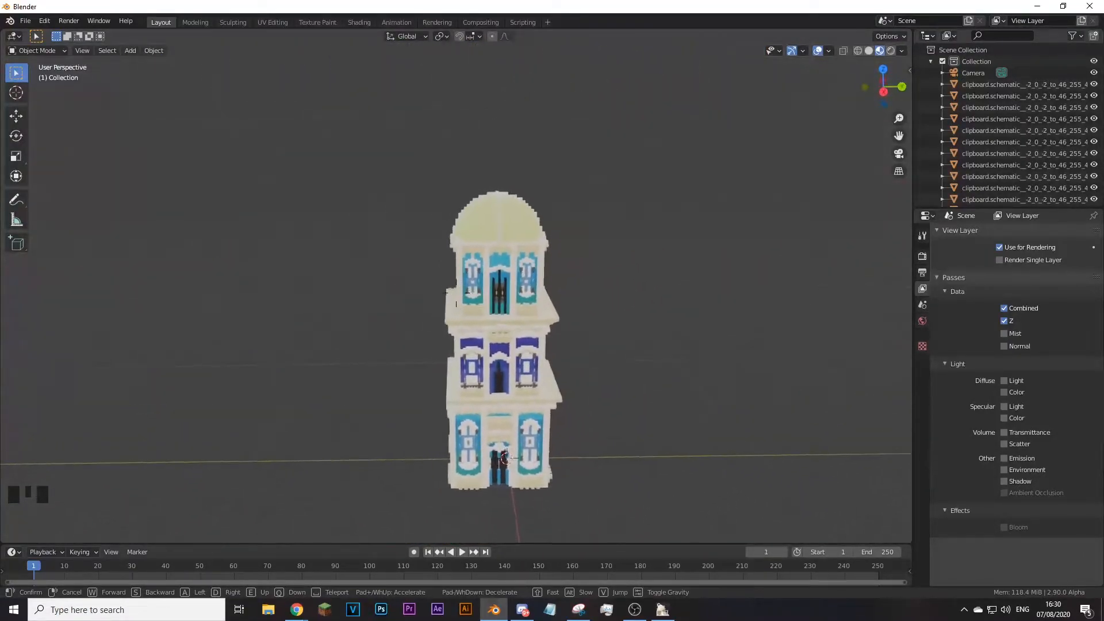
key("w")
left_click(458, 298)
left_click(922, 237)
left_click(923, 256)
left_click(922, 237)
left_click(694, 307)
Step: Frame the whole tower from the front and align the active camera to that view
key("shift+f")
key("s")
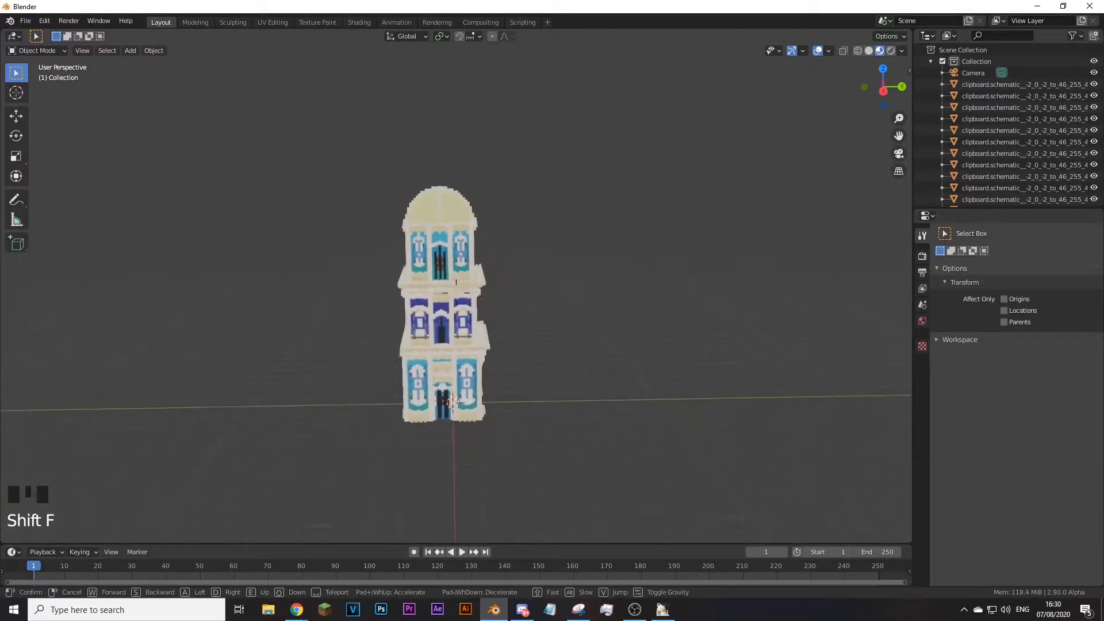
key("w")
left_click(457, 293)
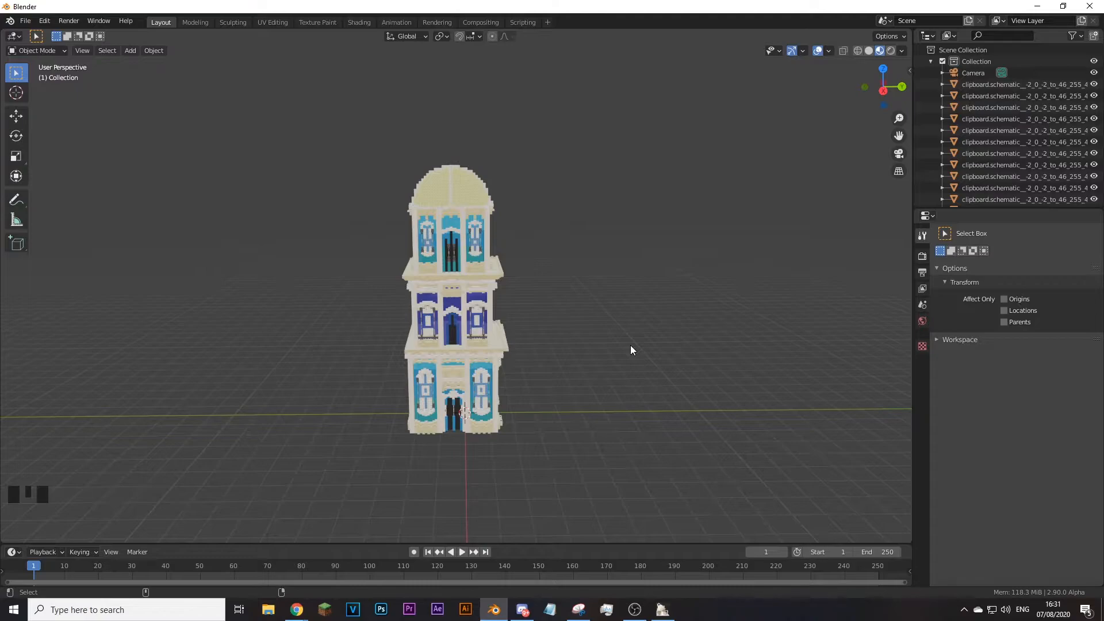
key("ctrl+alt+KP_0")
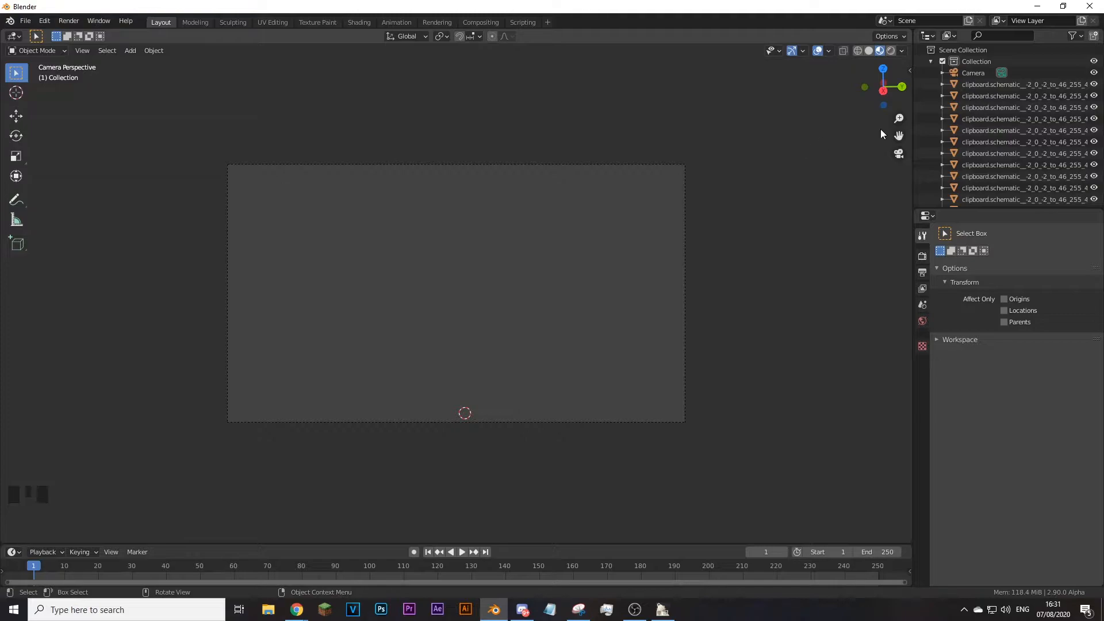
Step: Select the camera and raise its clip end distance to 876 m
left_click(973, 74)
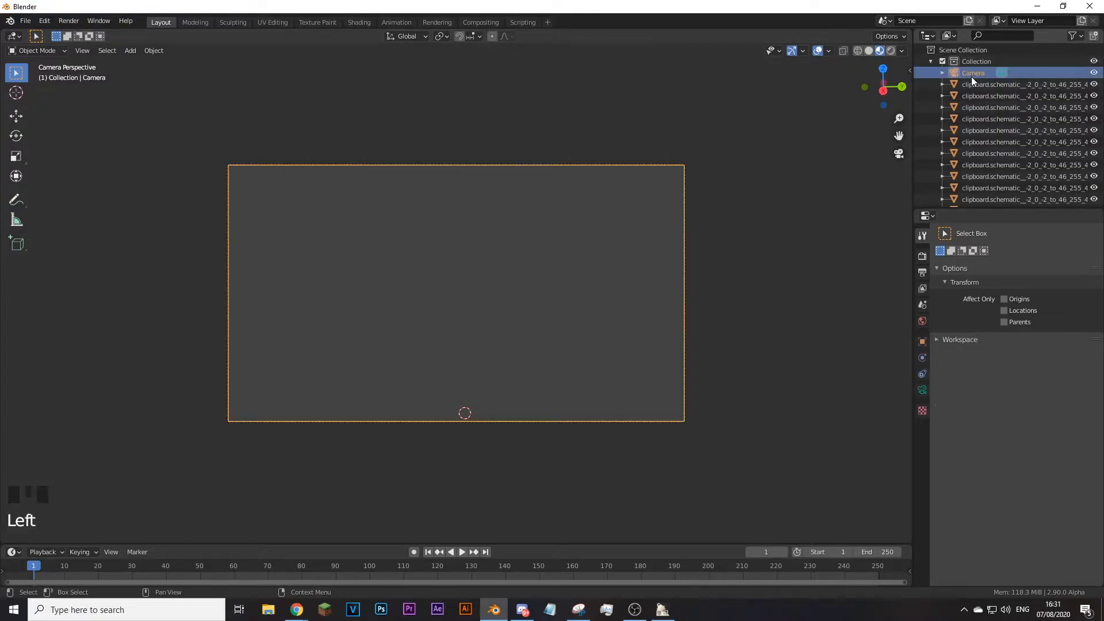
left_click(923, 390)
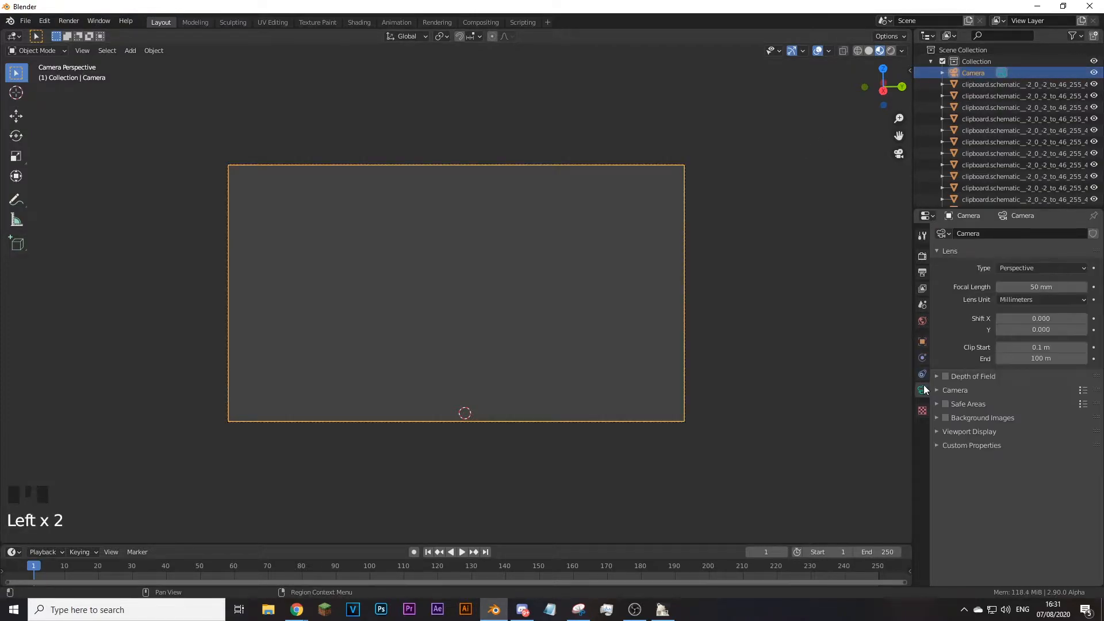
left_click(1018, 358)
left_click_drag(1021, 358, 1052, 358)
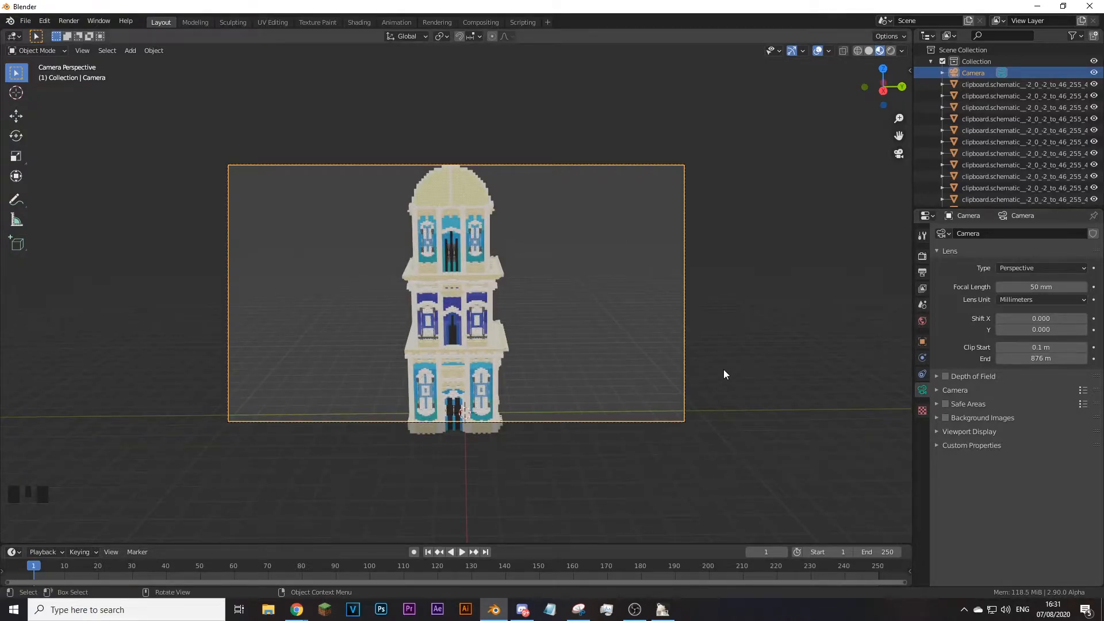
Step: Move the camera nearer to the tower's front using walk navigation, to about X 208 m and Z 78 m
key("shift+f")
key("w")
key("s")
key("w")
key("s")
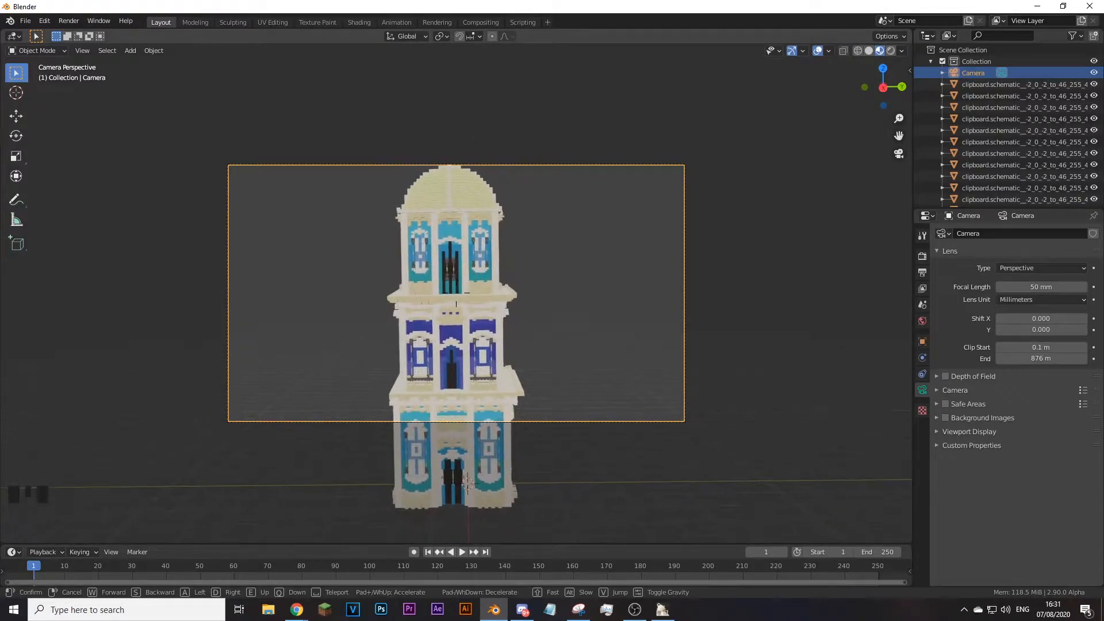
left_click(456, 293)
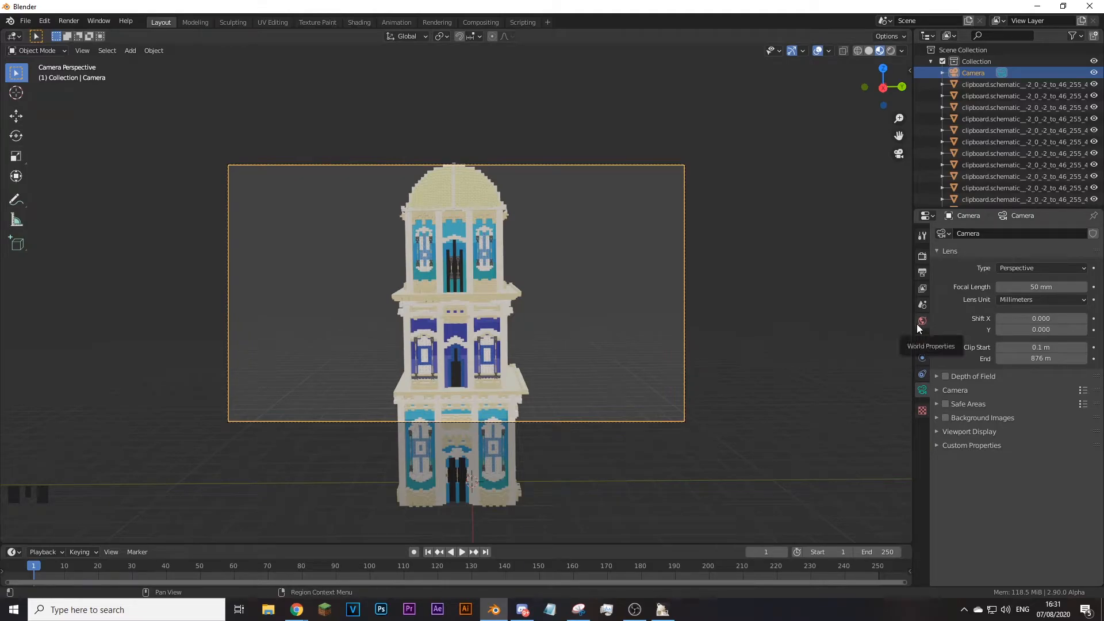
Step: Set the camera's Y rotation to 0° and its Z rotation to 90°
left_click(922, 342)
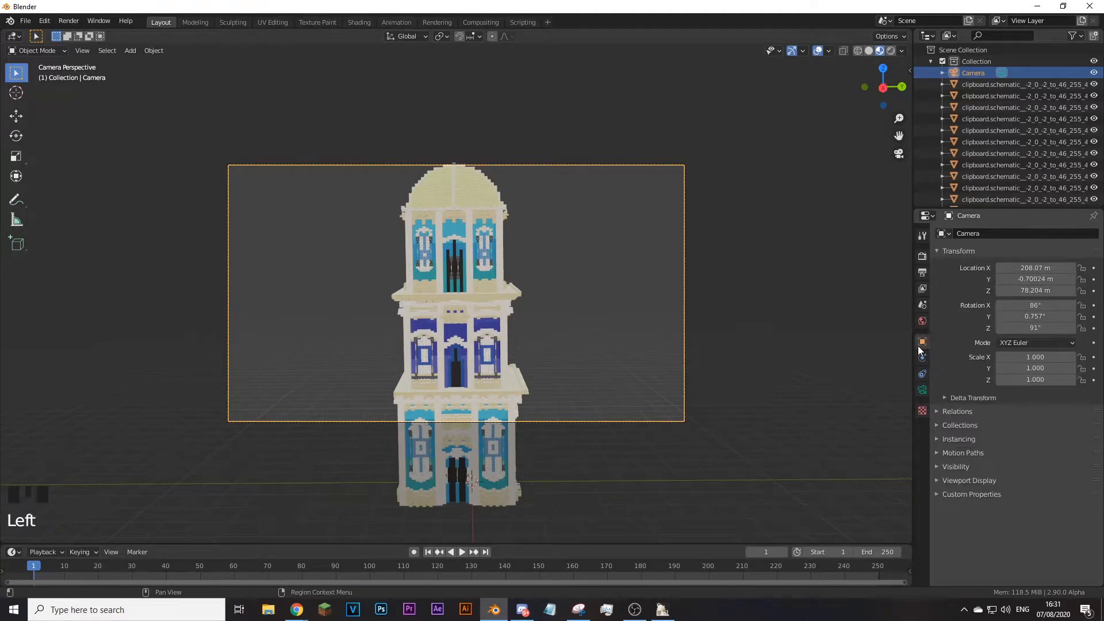
left_click_drag(1035, 317, 865, 336)
left_click(1029, 317)
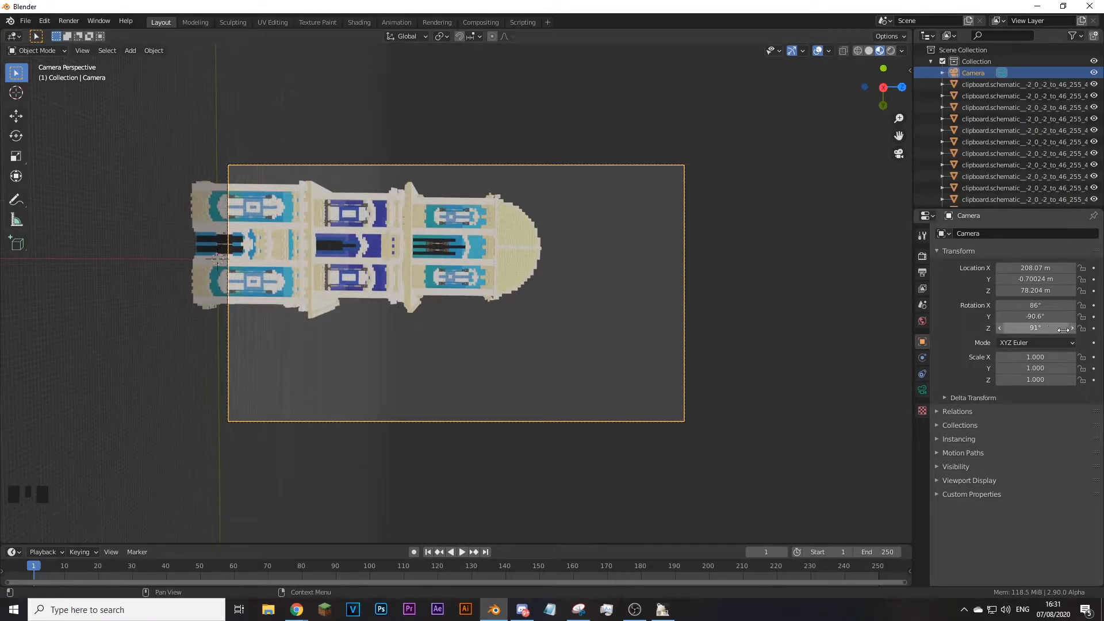
type("0")
key("Return")
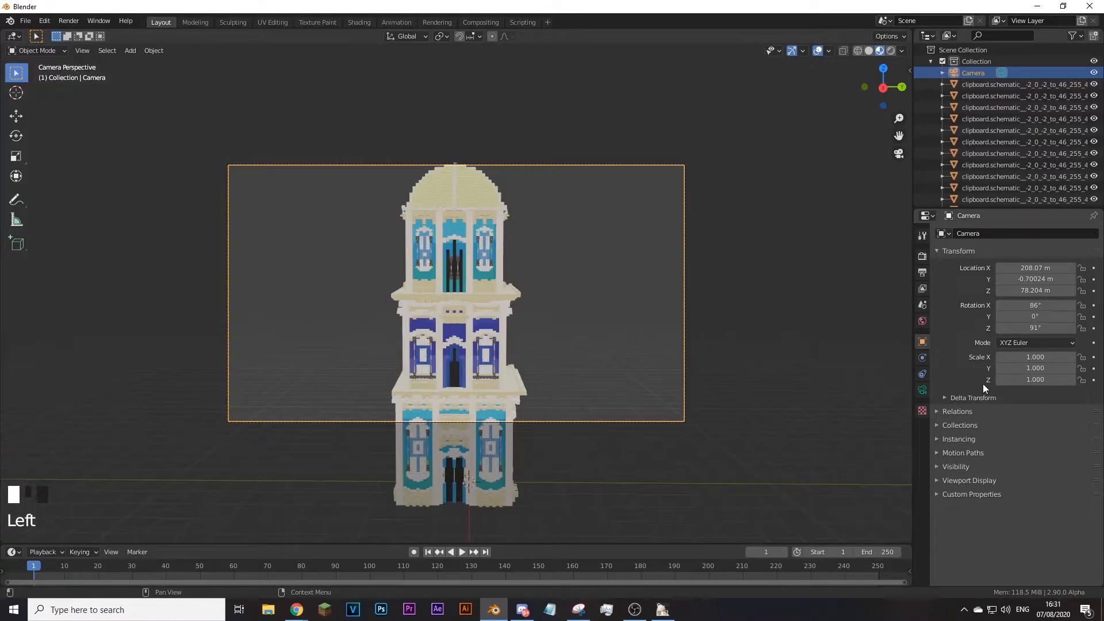
left_click_drag(1035, 328, 1027, 328)
left_click(1034, 328)
type("90")
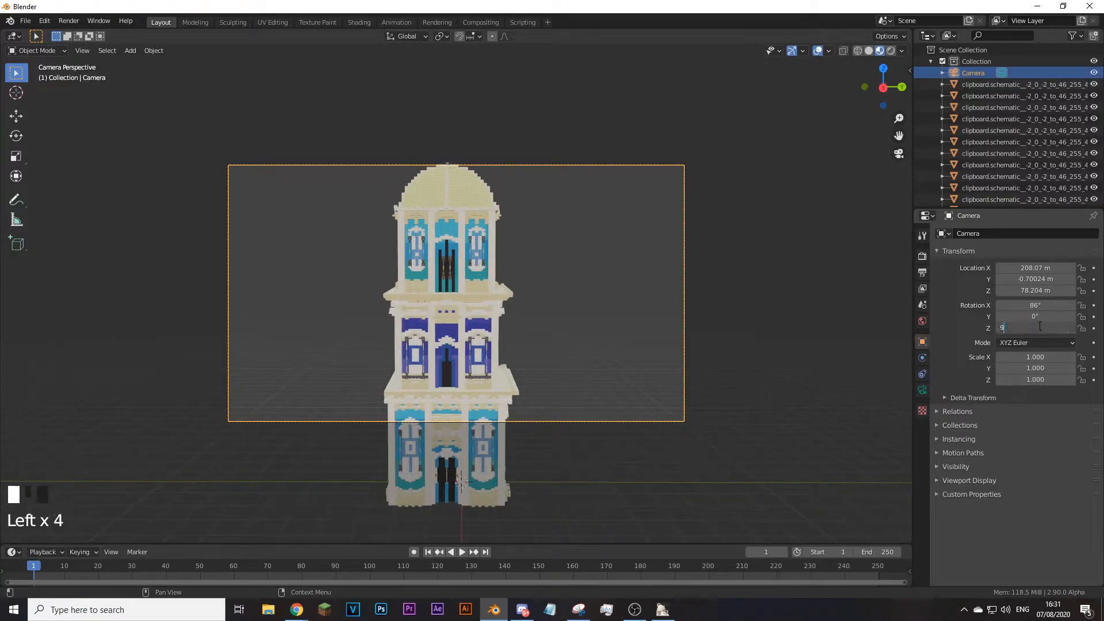
key("Return")
Step: Walk the camera back to face the tower's front from about X 226 m, Y -7 m and Z 83 m
key("shift+f")
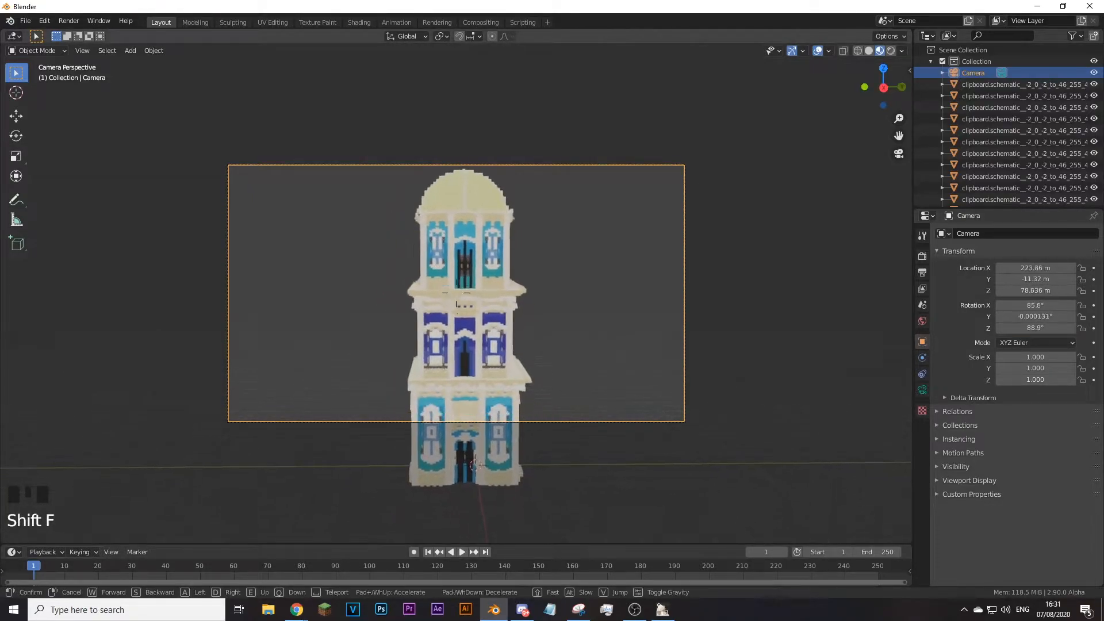
key("w")
key("d")
key("s")
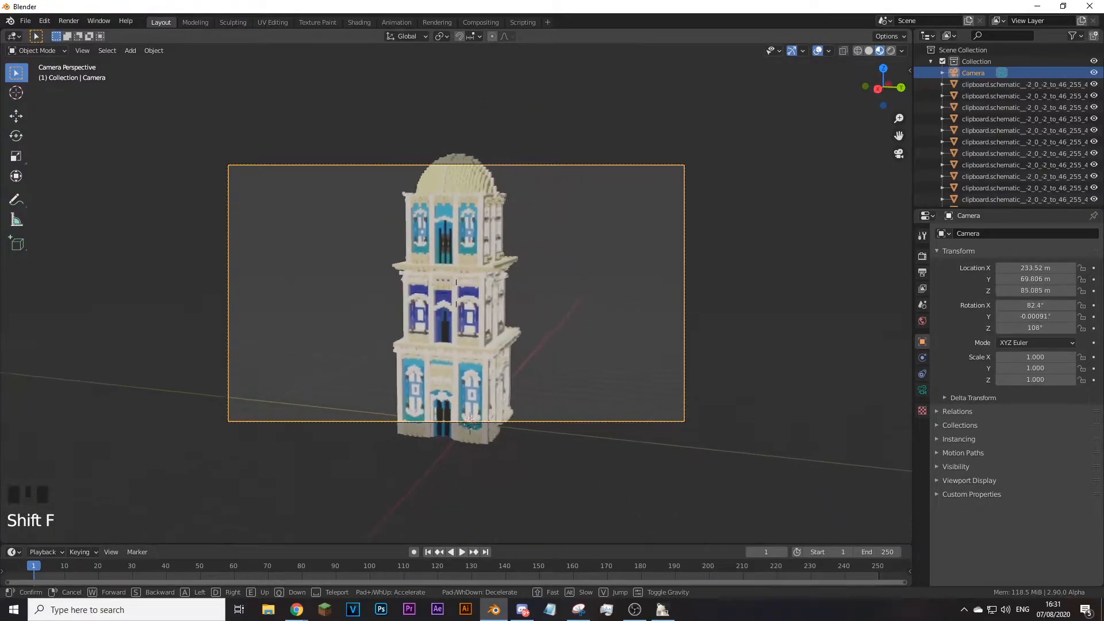
key("a")
key("w")
key("s")
key("s")
key("d")
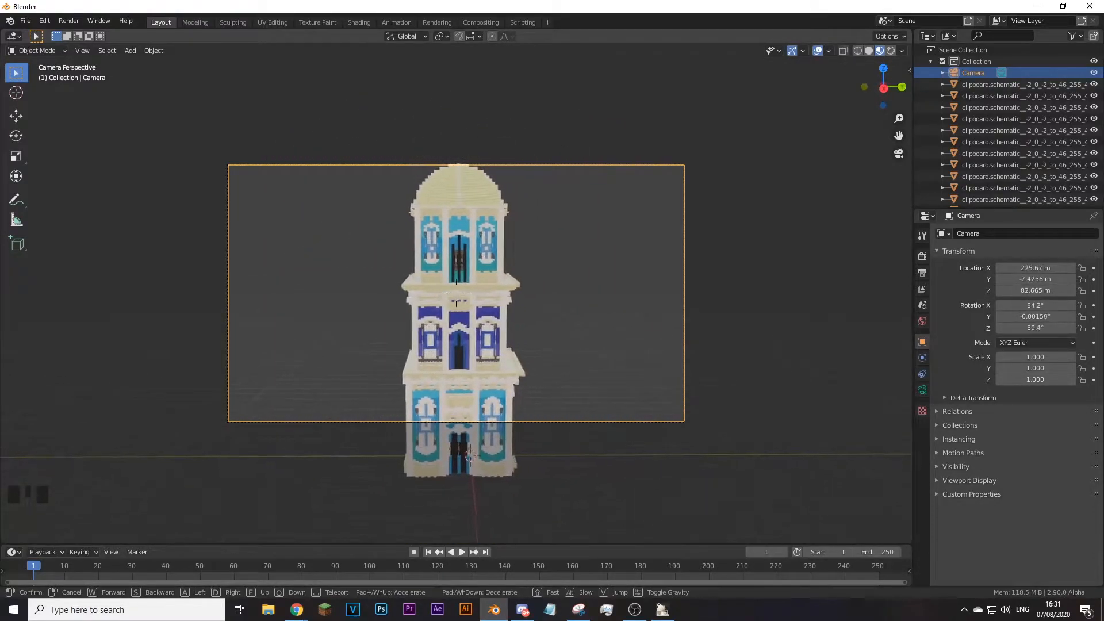
left_click(456, 293)
Step: Set the camera's rotation to X 90°, Y 0°, Z 90° and its X location to 221.67 m
left_click(1034, 316)
type("0")
key("Return")
left_click(1034, 328)
type("90")
key("Return")
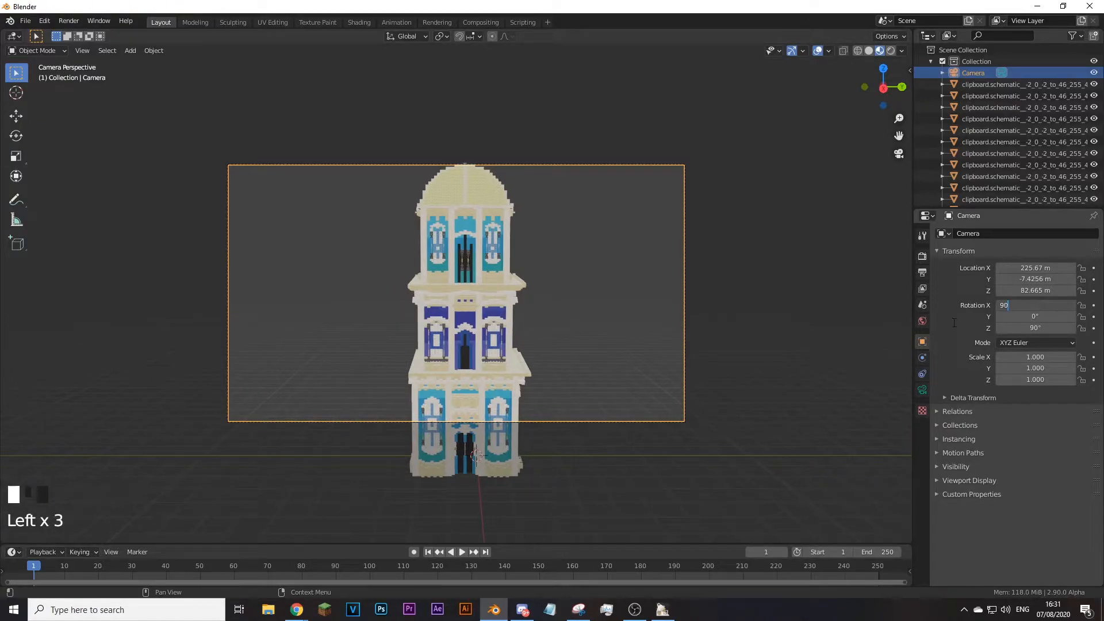
key("Return")
left_click_drag(1029, 266, 965, 269)
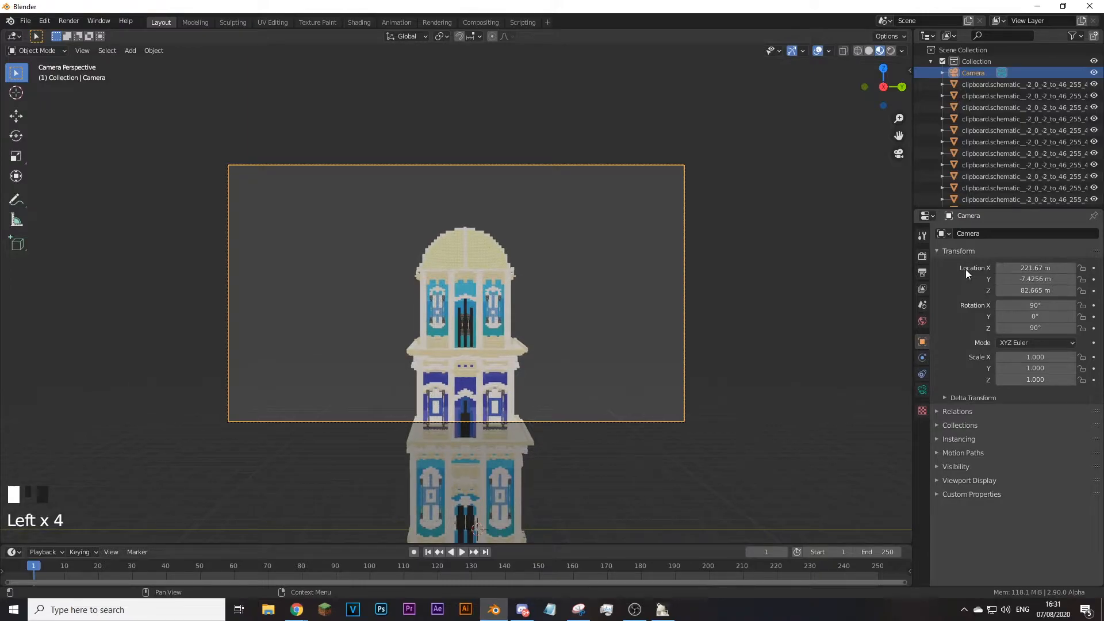
Step: Set the output resolution to a portrait format of 1080 px in X by 1920 px in Y
left_click(922, 255)
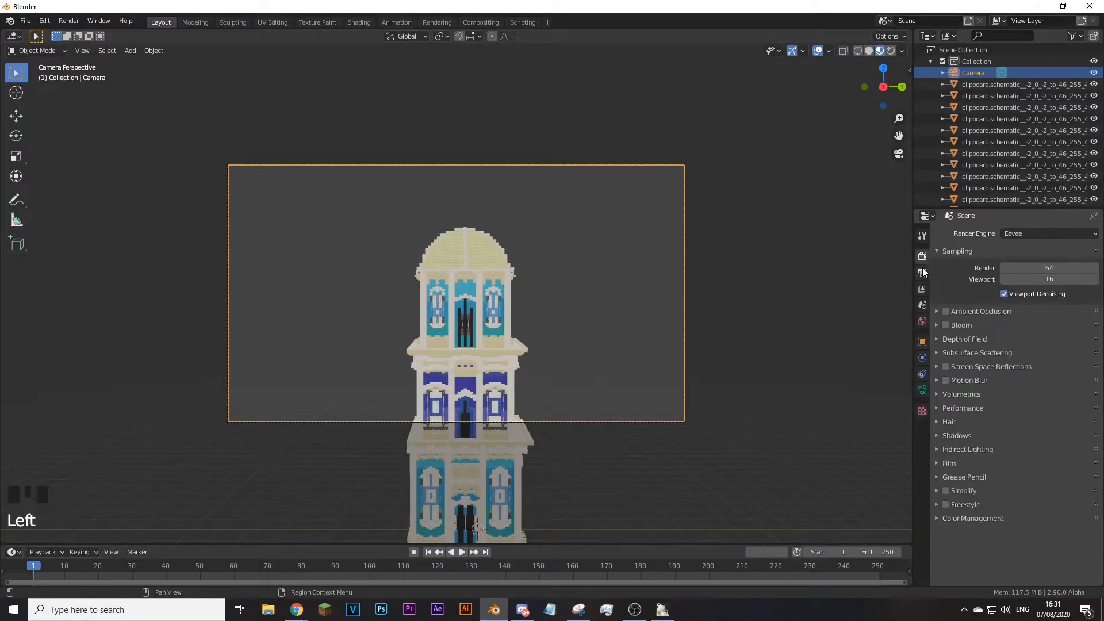
left_click(923, 272)
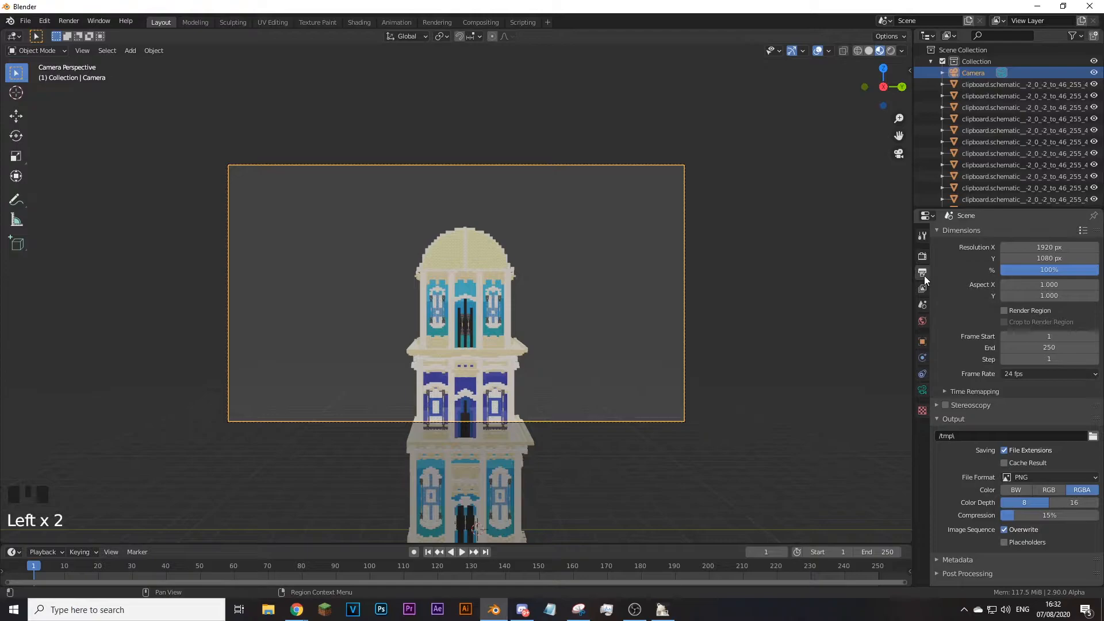
left_click(1048, 246)
type("1080")
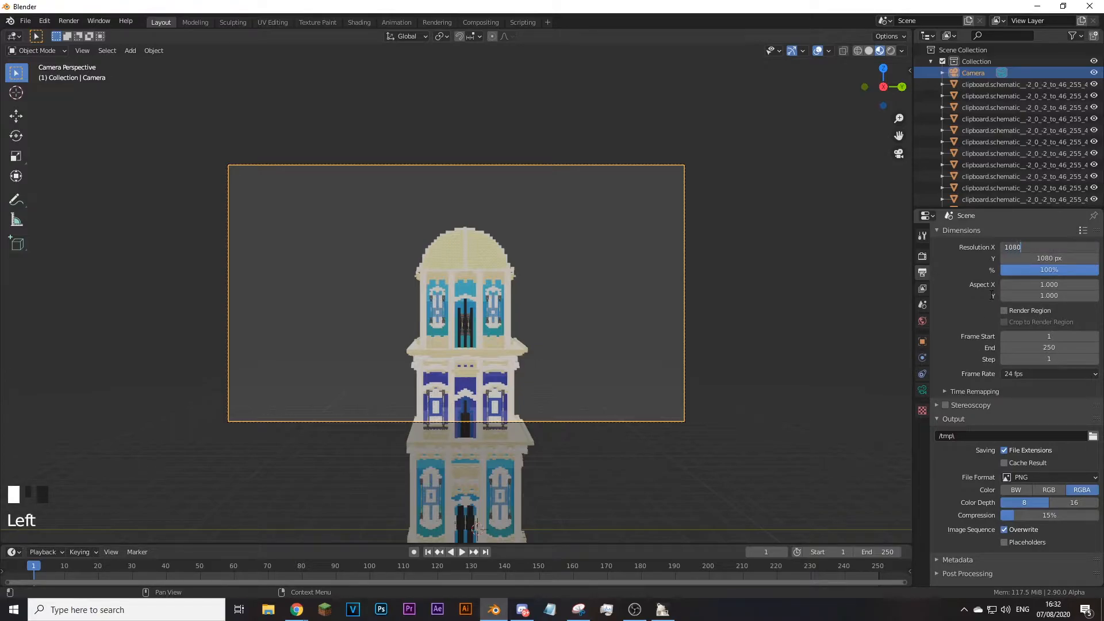
key("Return")
left_click(1039, 259)
type("1920")
key("Return")
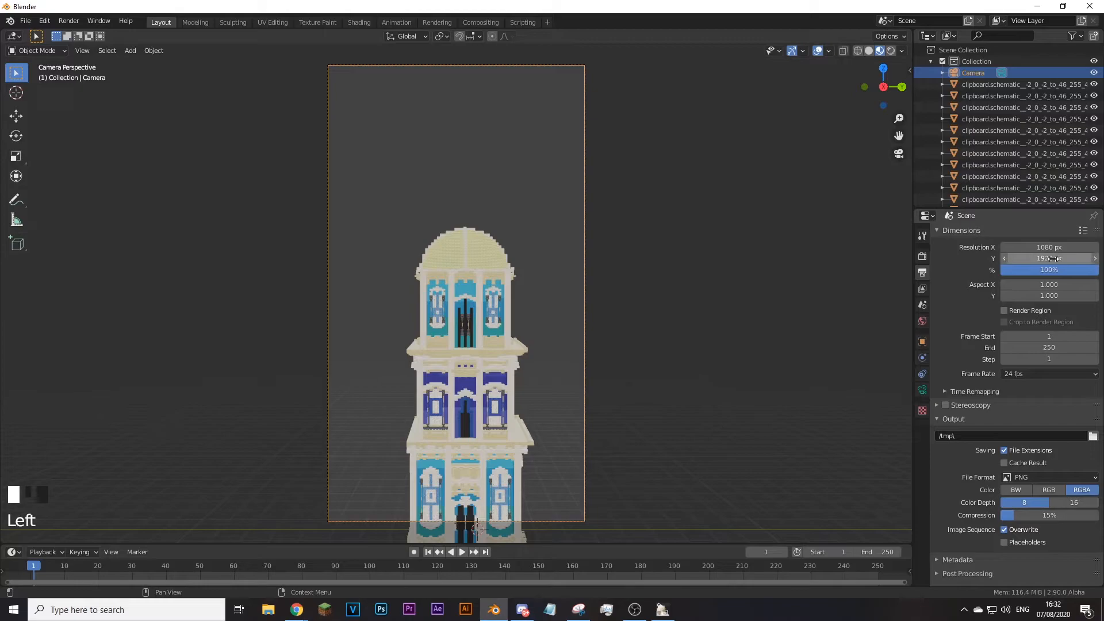
Step: Center the tower in the portrait frame by setting the camera location to X 228.33 m, Y -4.7256 m, Z 50.555 m
left_click(923, 343)
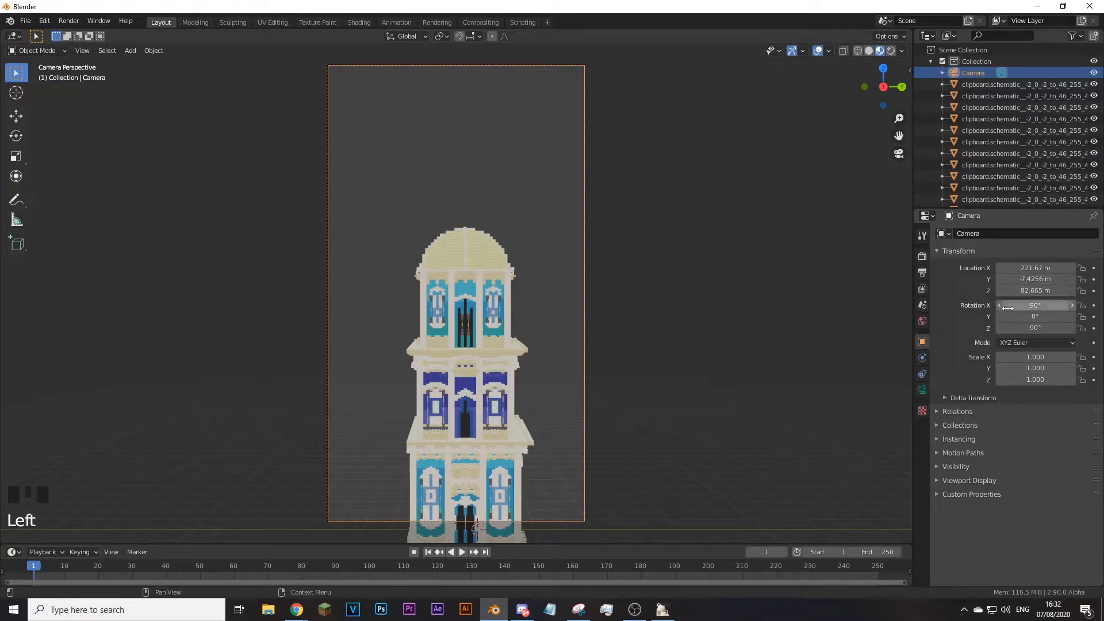
left_click_drag(1023, 292, 874, 292)
mouse_move(1036, 268)
left_mouse_down()
mouse_move(1017, 268)
mouse_move(1030, 279)
left_mouse_up()
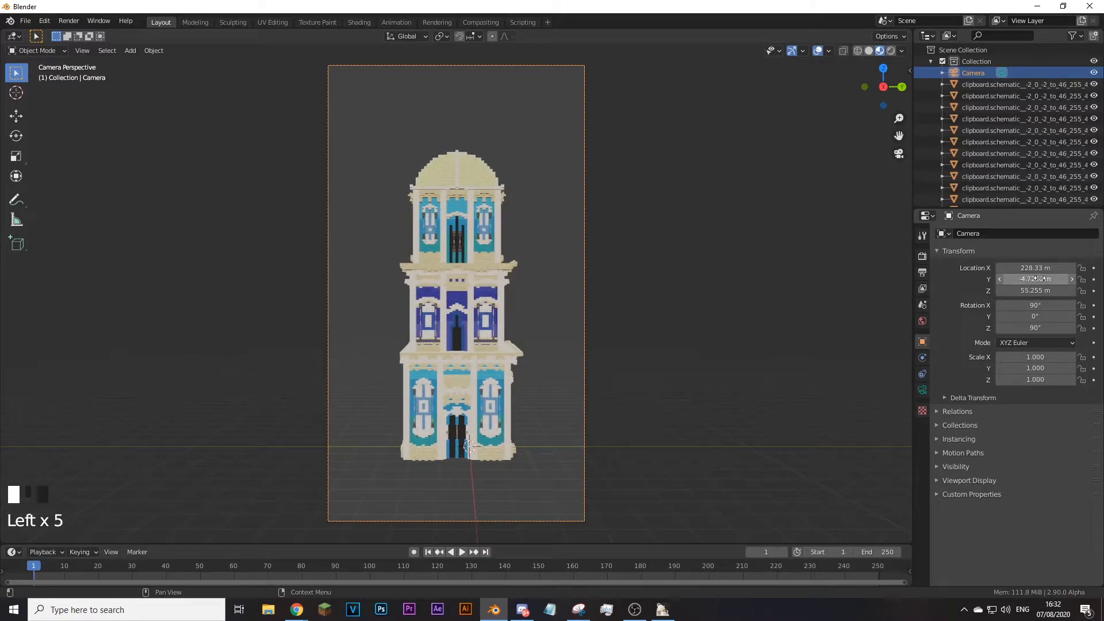
left_click_drag(1036, 290, 1017, 290)
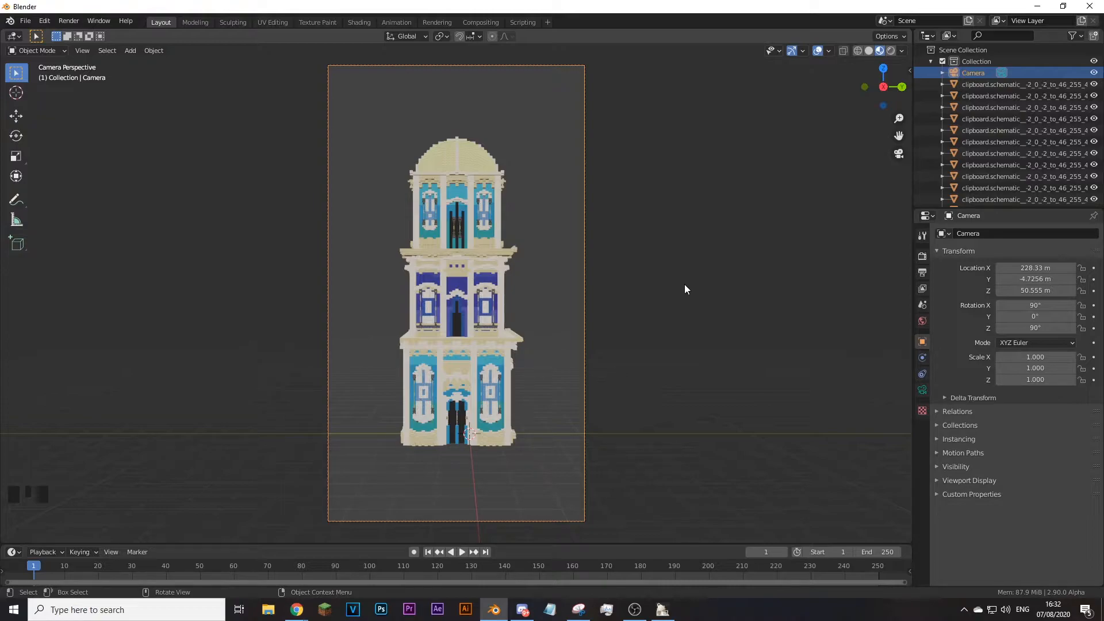
Step: Leave the camera view for a distant overview of the tower and add a Sun light at the world origin
key("shift+f")
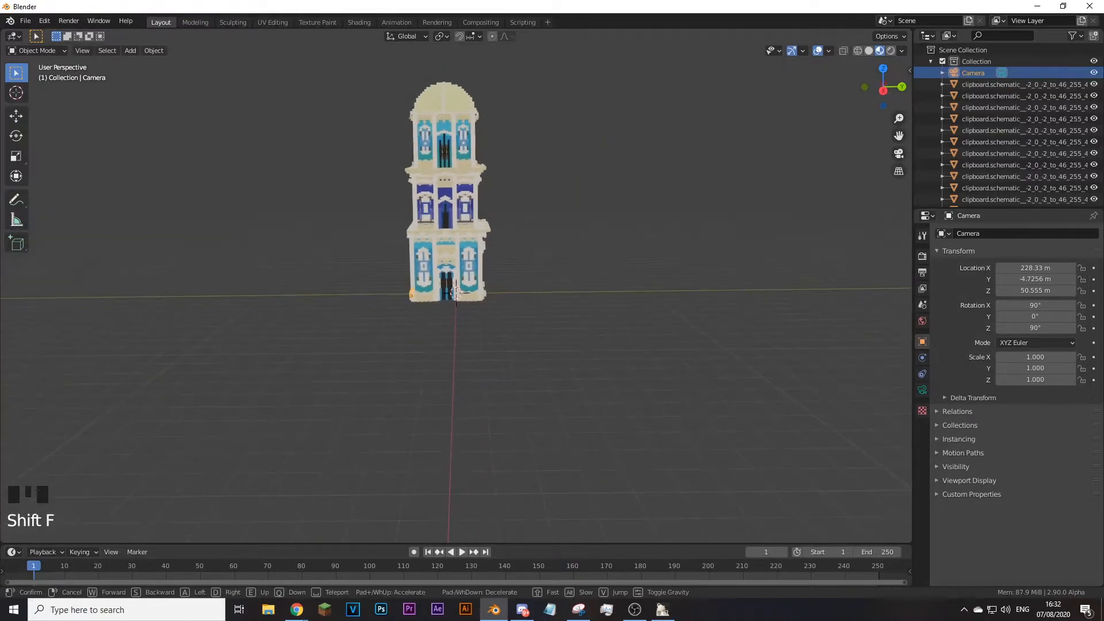
key("w")
left_click(456, 292)
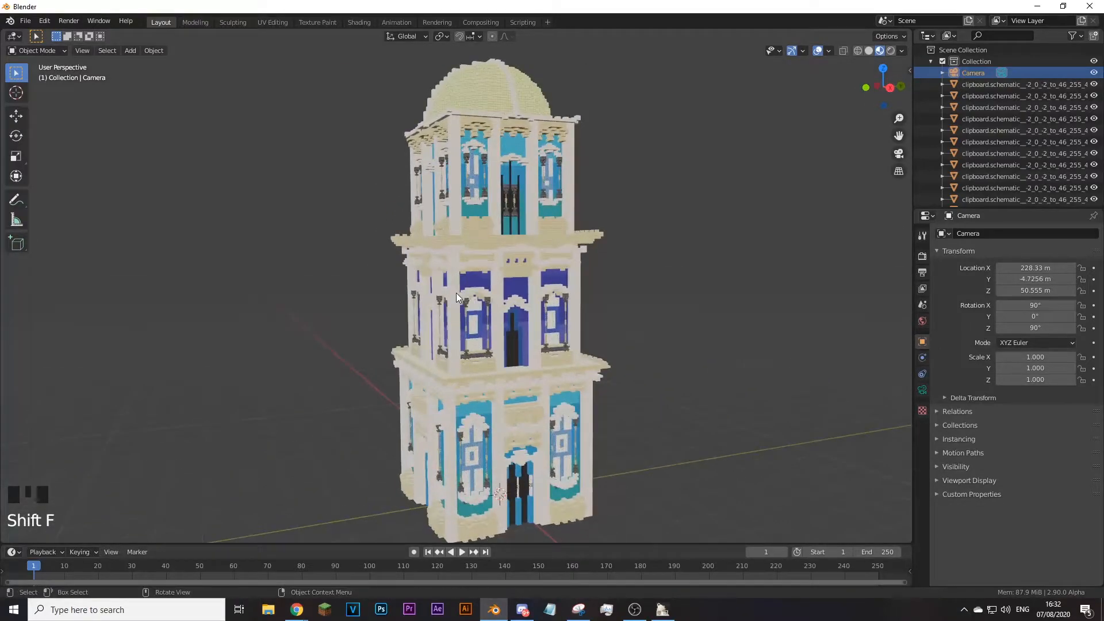
key("shift+f")
key("s")
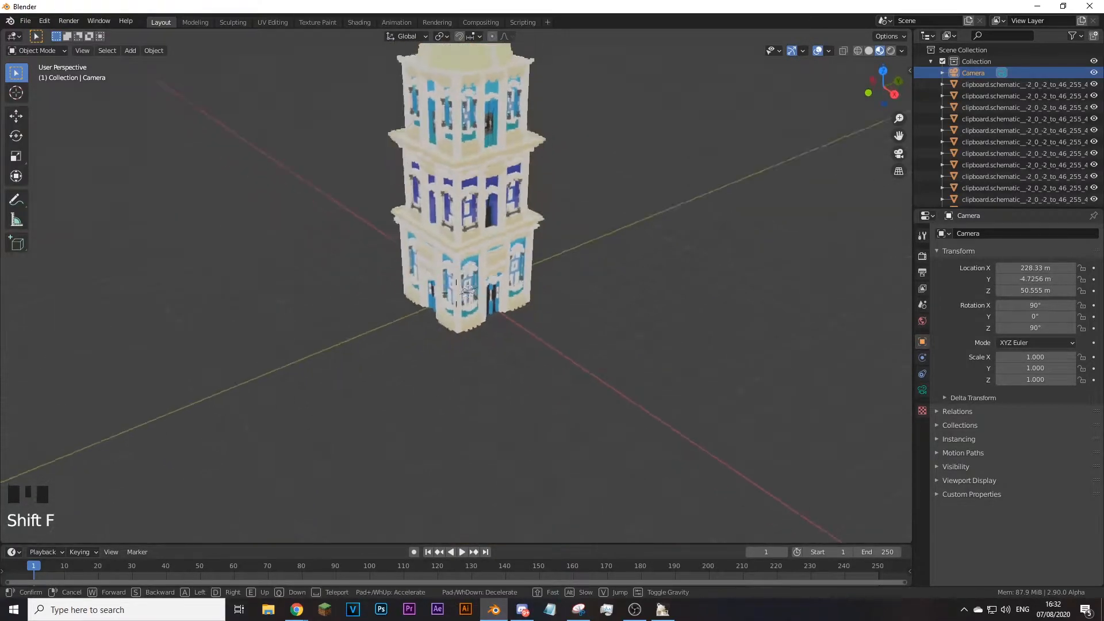
left_click(456, 292)
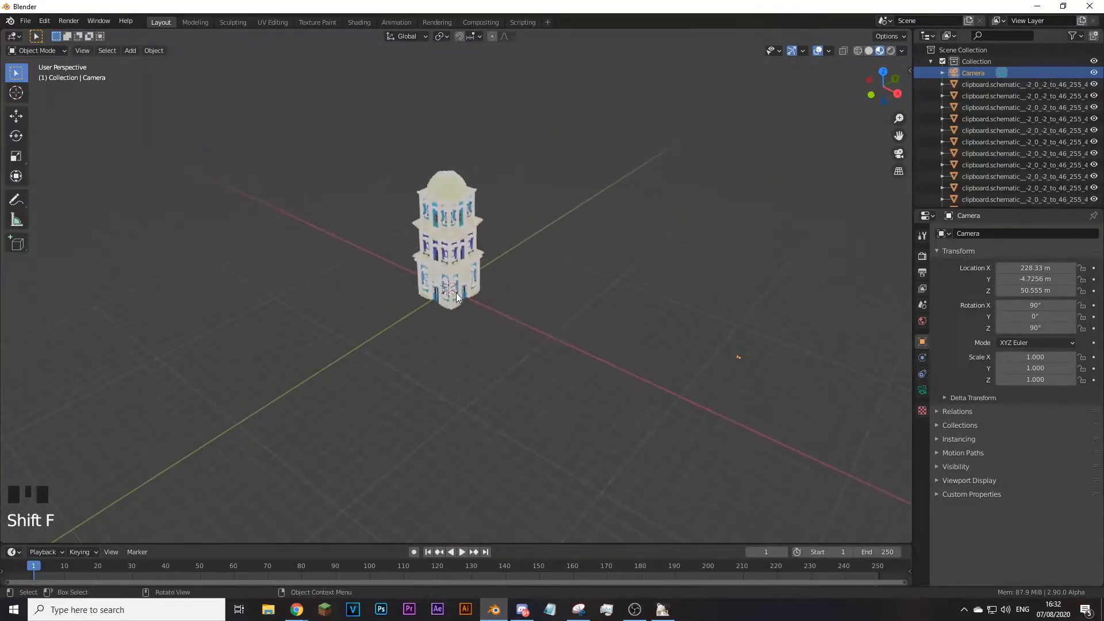
key("shift+a")
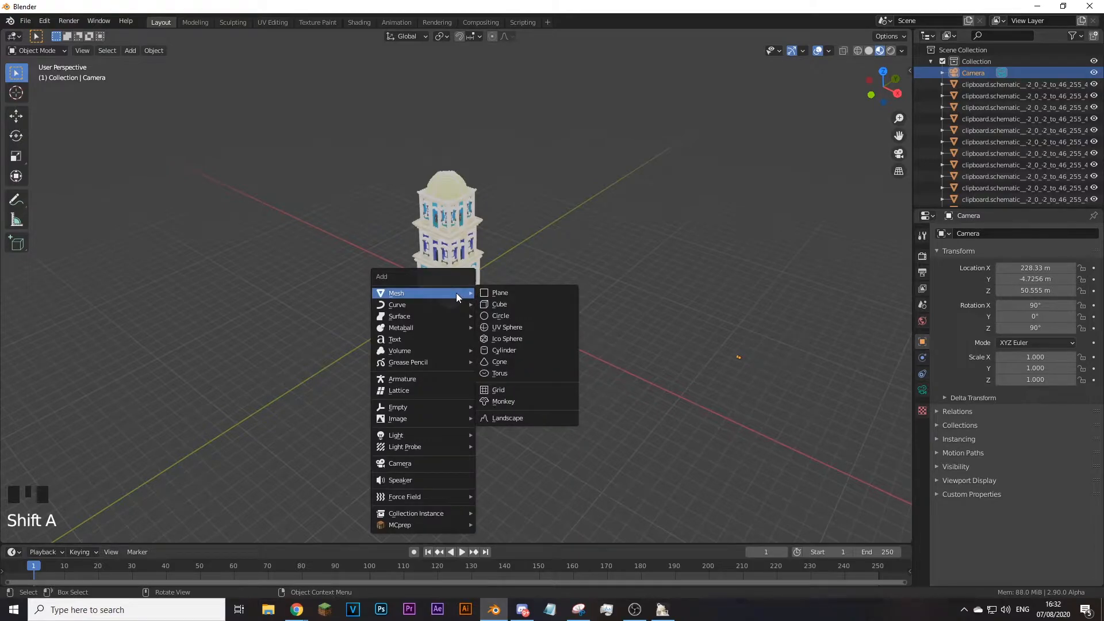
key("shift+a")
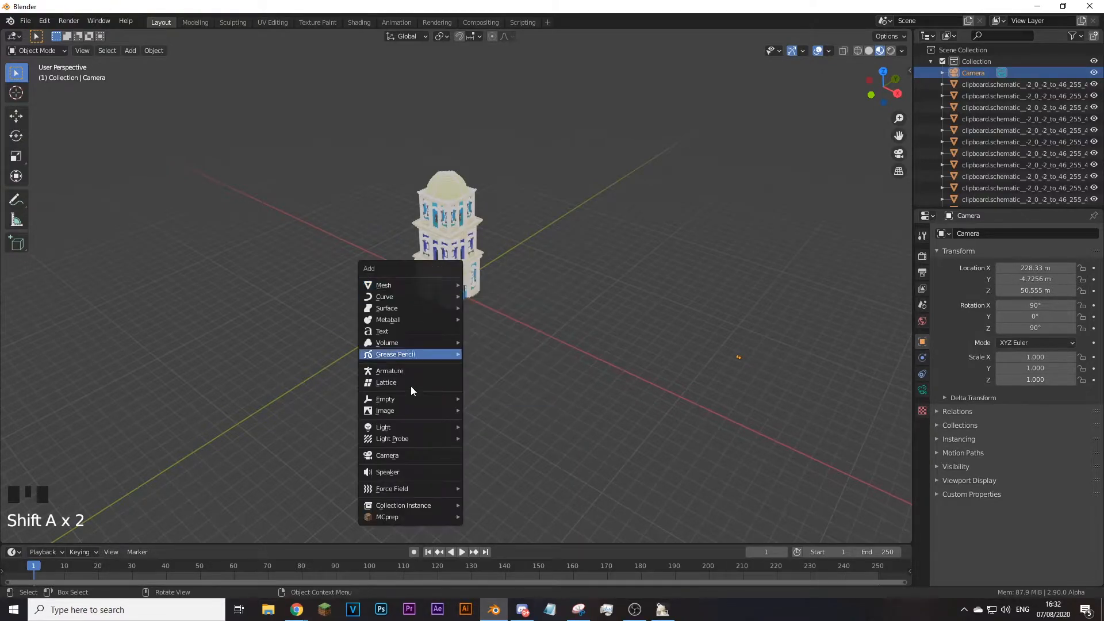
mouse_move(419, 426)
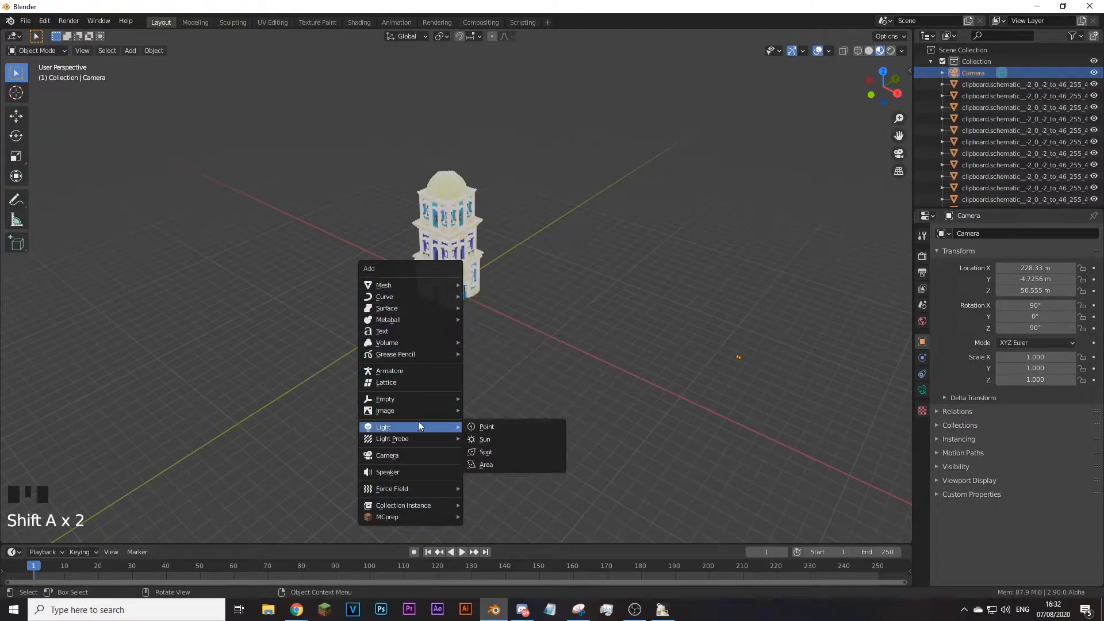
left_click(486, 440)
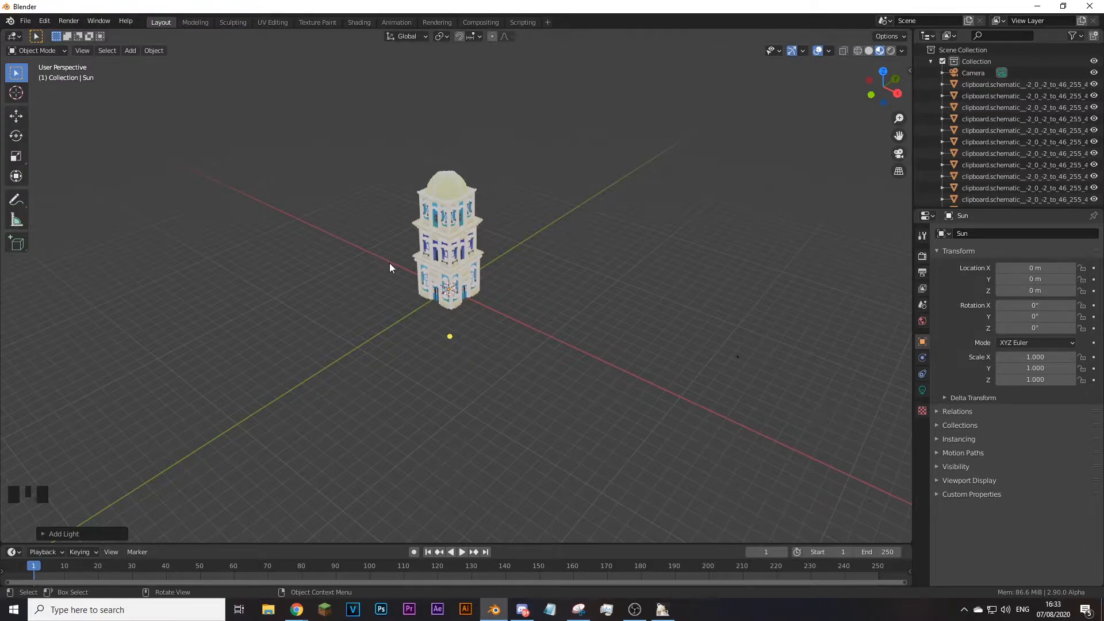
key("g")
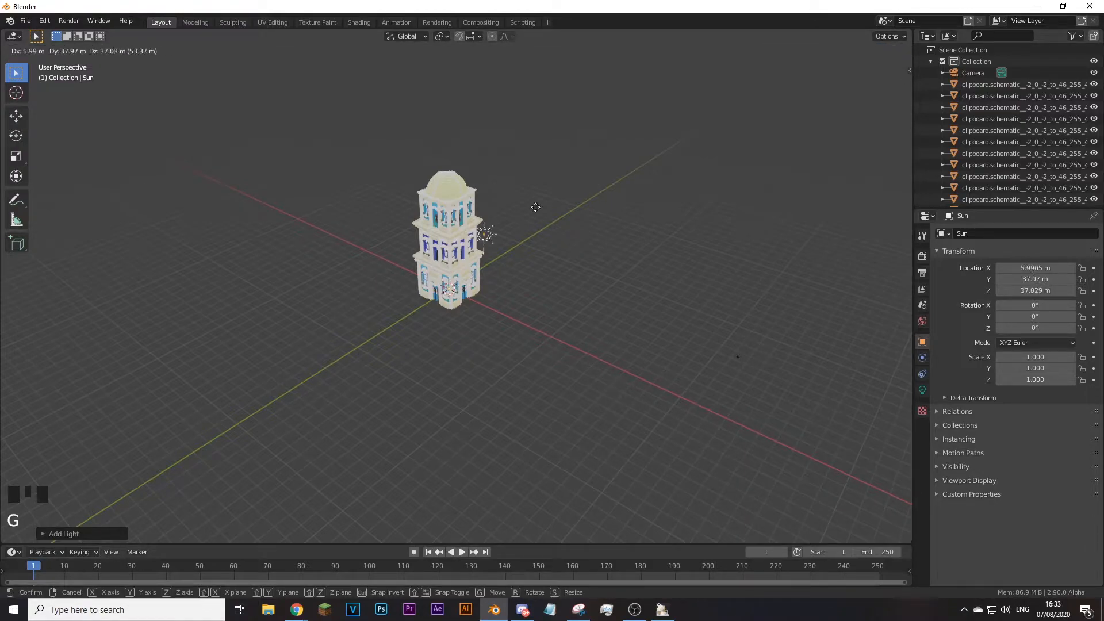
left_click(452, 155)
key("ctrl+z")
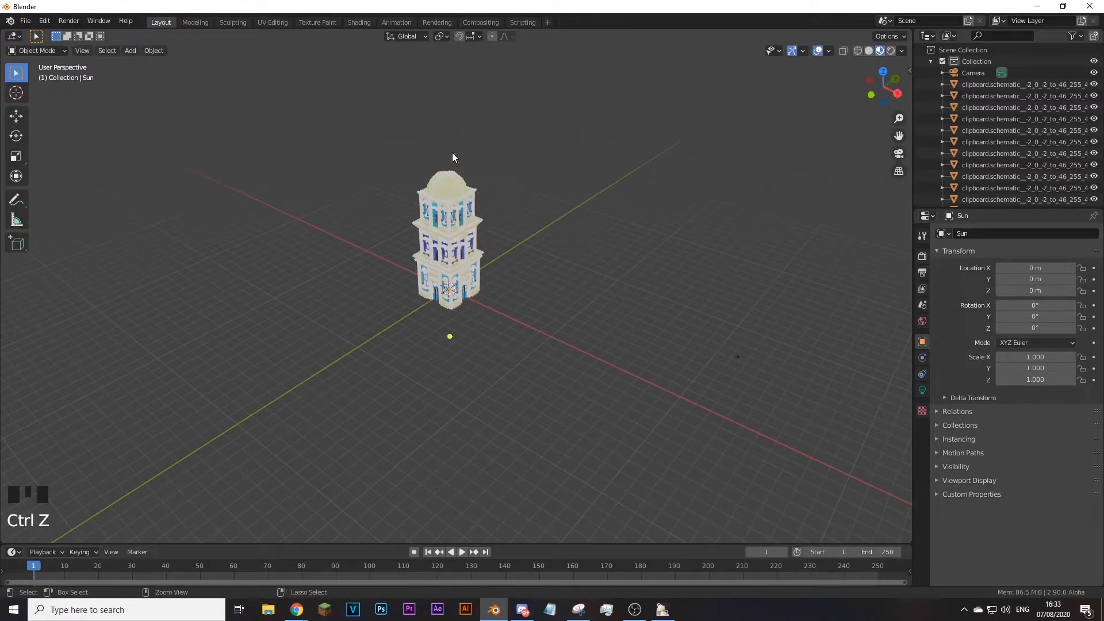
Step: Move the sun out in front of and above the tower, to about X 229 m, Y -262 m and Z 151 m
left_click(16, 116)
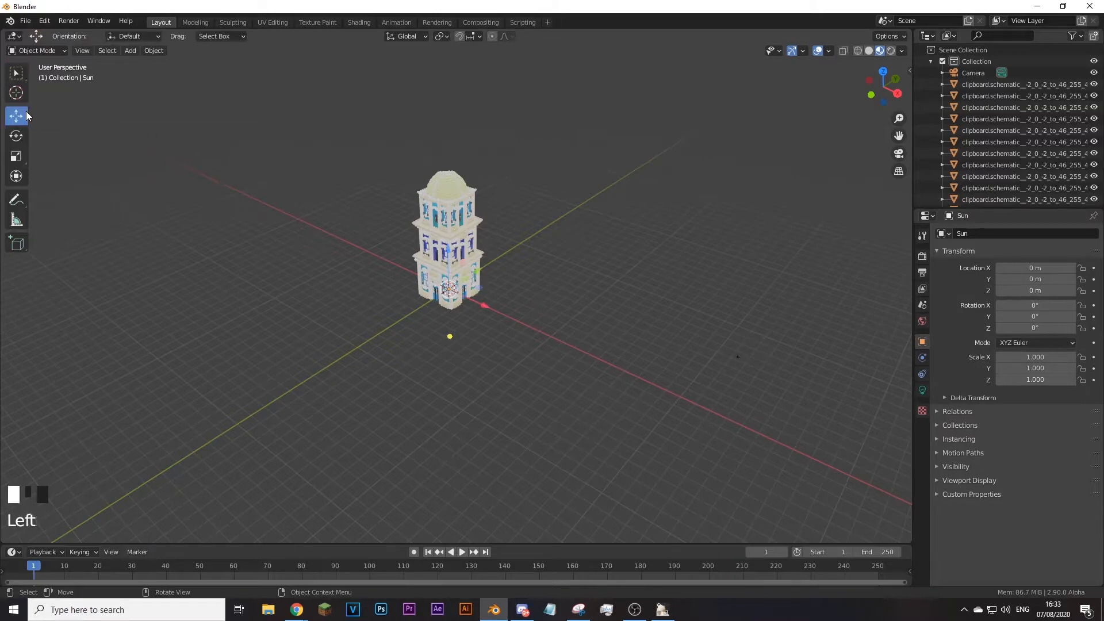
left_click_drag(472, 274, 350, 386)
left_click_drag(352, 391, 583, 526)
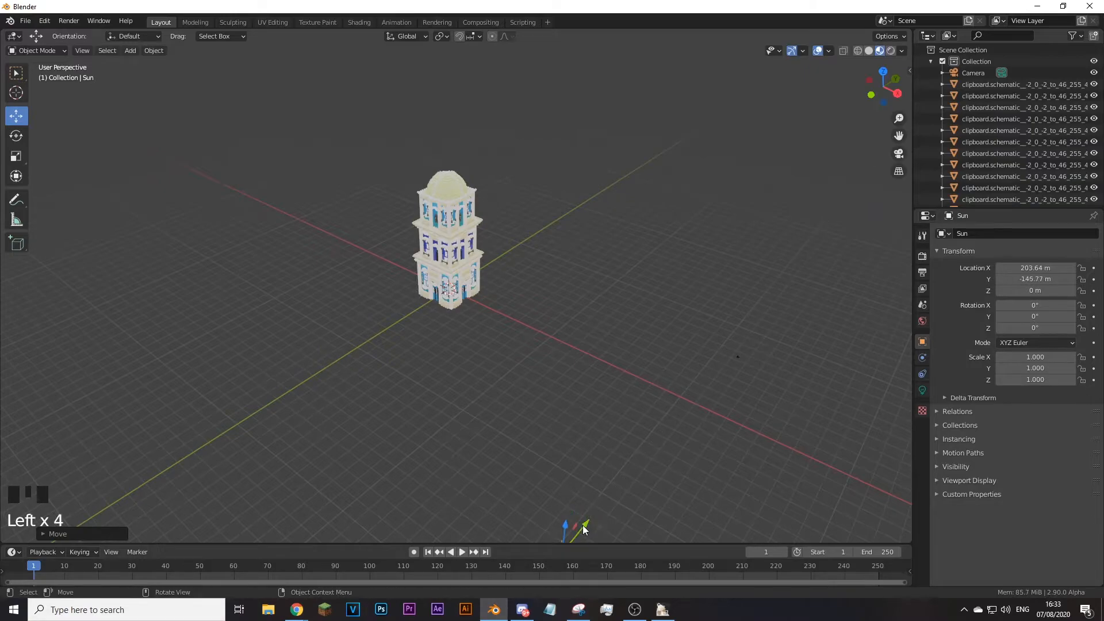
key("shift+f")
key("s")
left_click(456, 292)
left_click_drag(470, 313, 489, 218)
left_click_drag(487, 172, 397, 261)
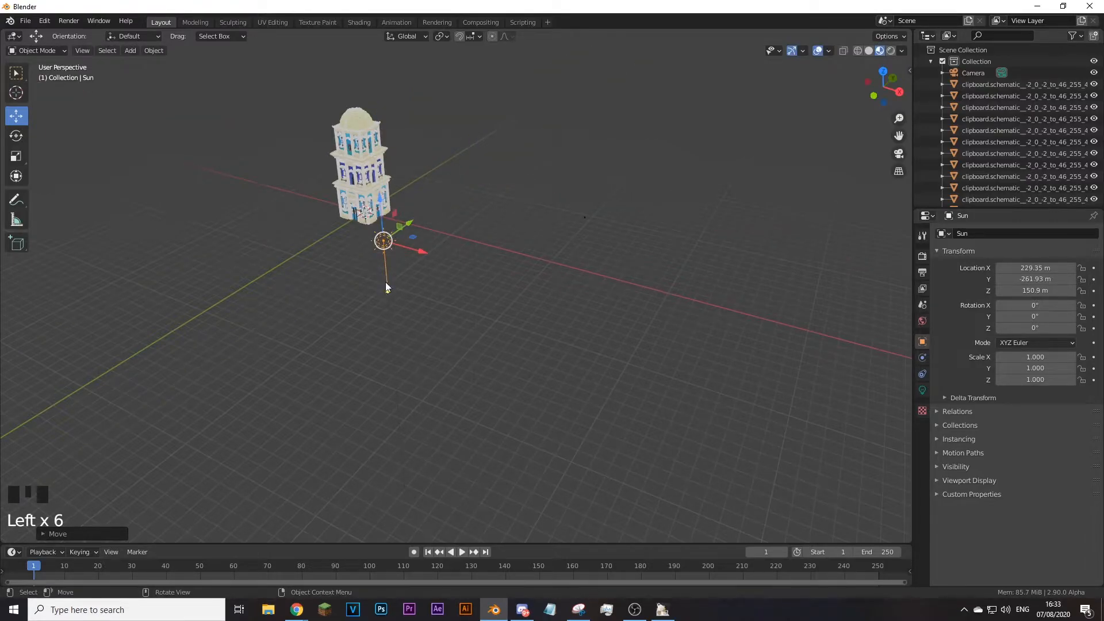
Step: Aim the sun's light direction at the tower with a rotation of about X 74.5°, Y 37.3°, Z 28.8°
key("shift+f")
key("w")
left_click(479, 229)
left_click_drag(470, 191, 416, 117)
middle_click_drag(426, 232, 443, 189)
scroll(443, 190, "up", 1)
key("s")
key("a")
left_click(440, 127)
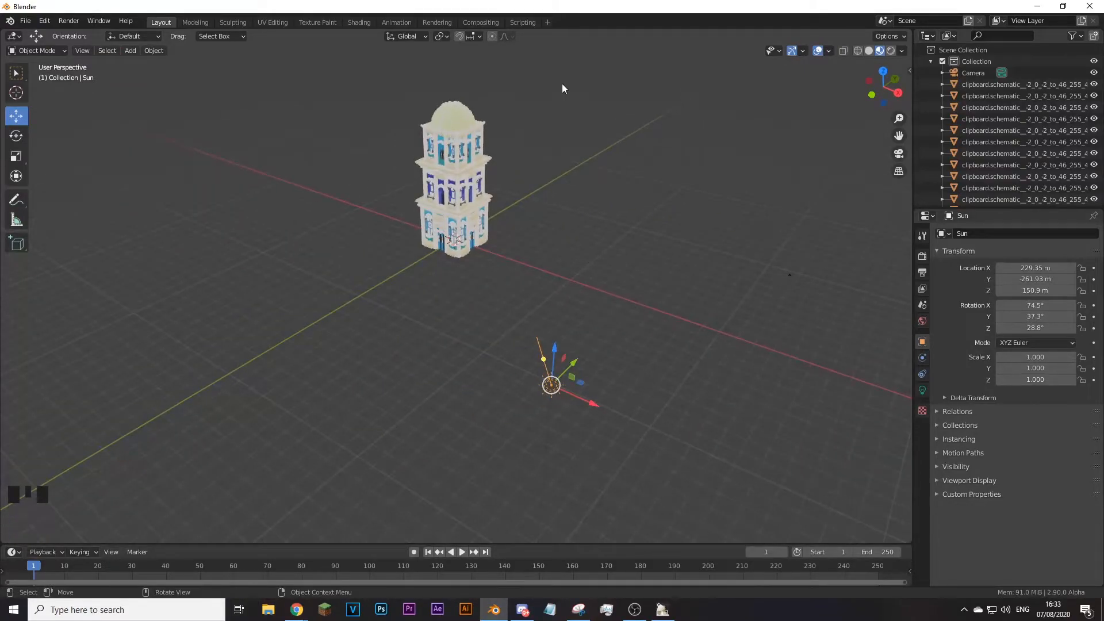
Step: Compare the sun's light settings with the camera's lens settings, finishing with the sun selected
left_click(921, 392)
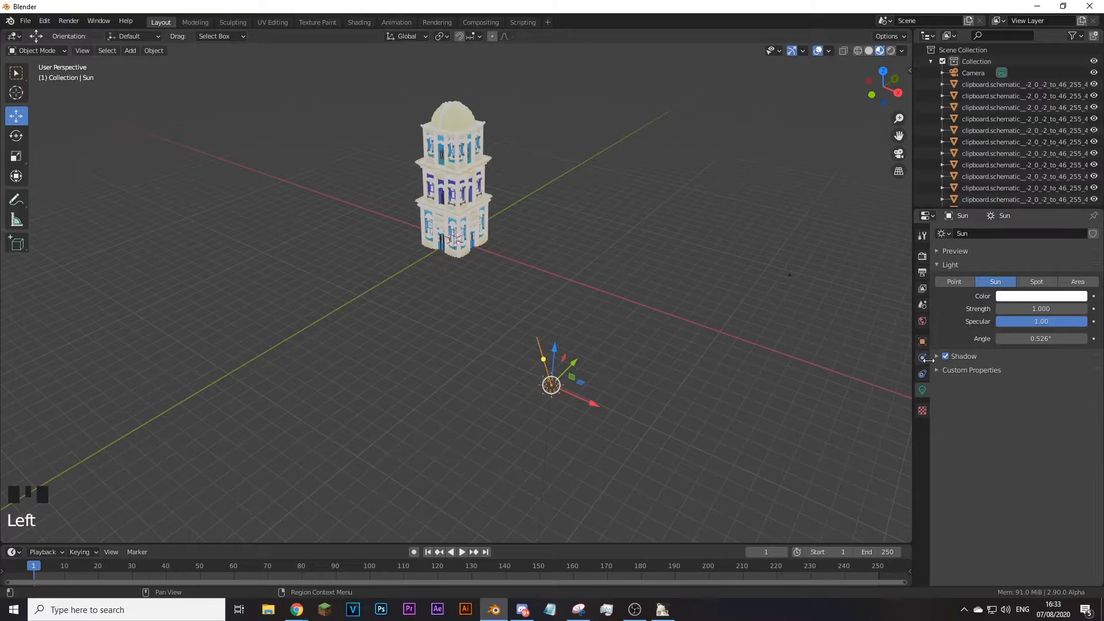
scroll(1067, 108, "down", 17)
left_click(967, 198)
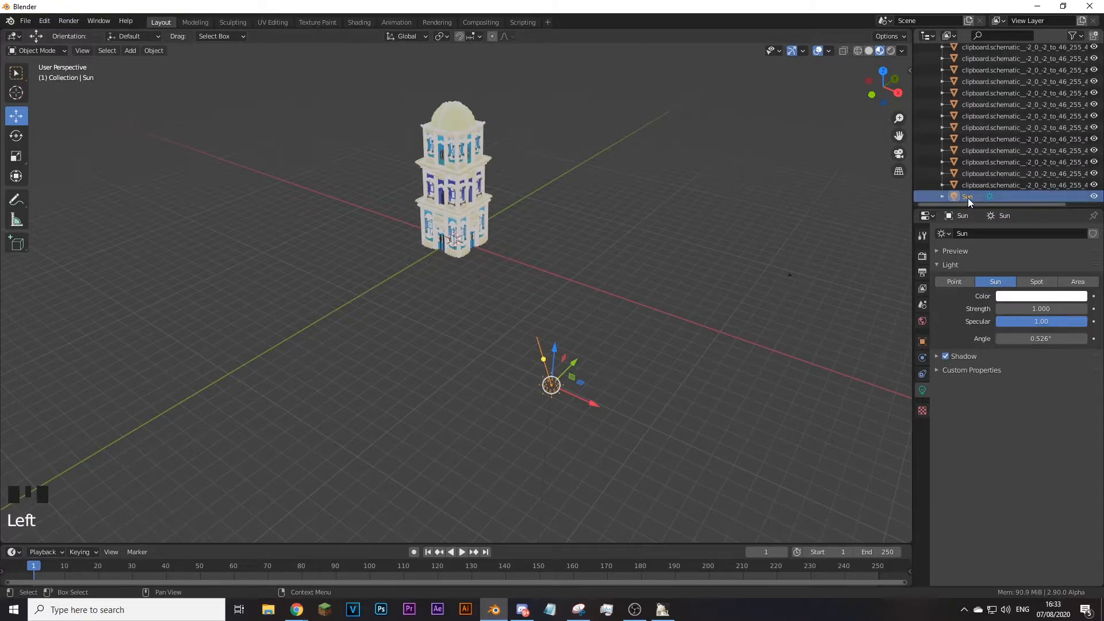
scroll(967, 163, "up", 11)
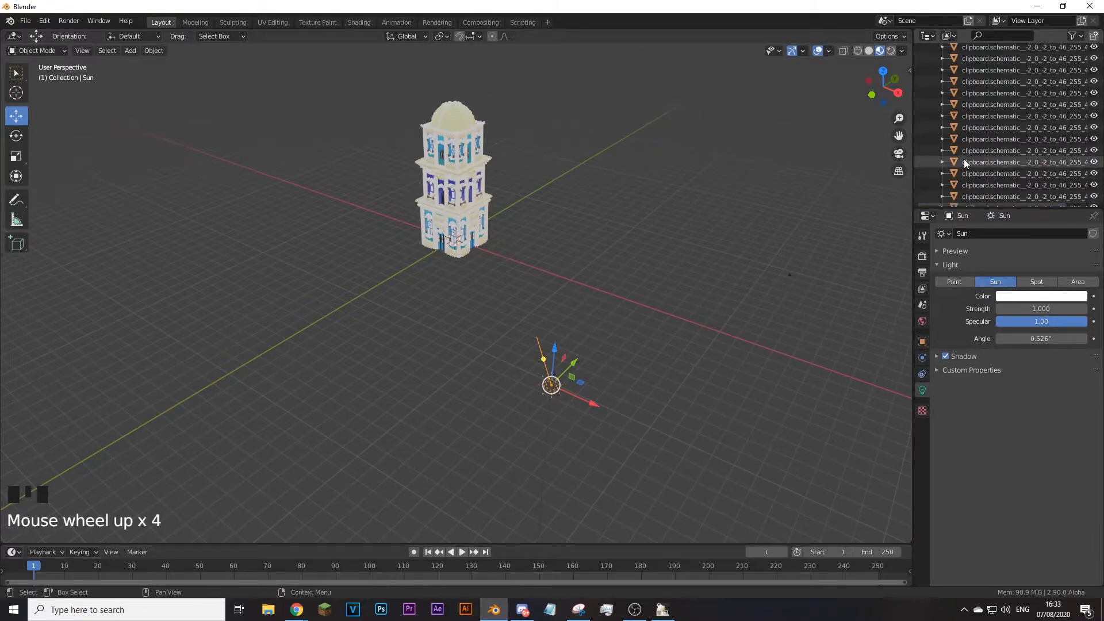
left_click(966, 73)
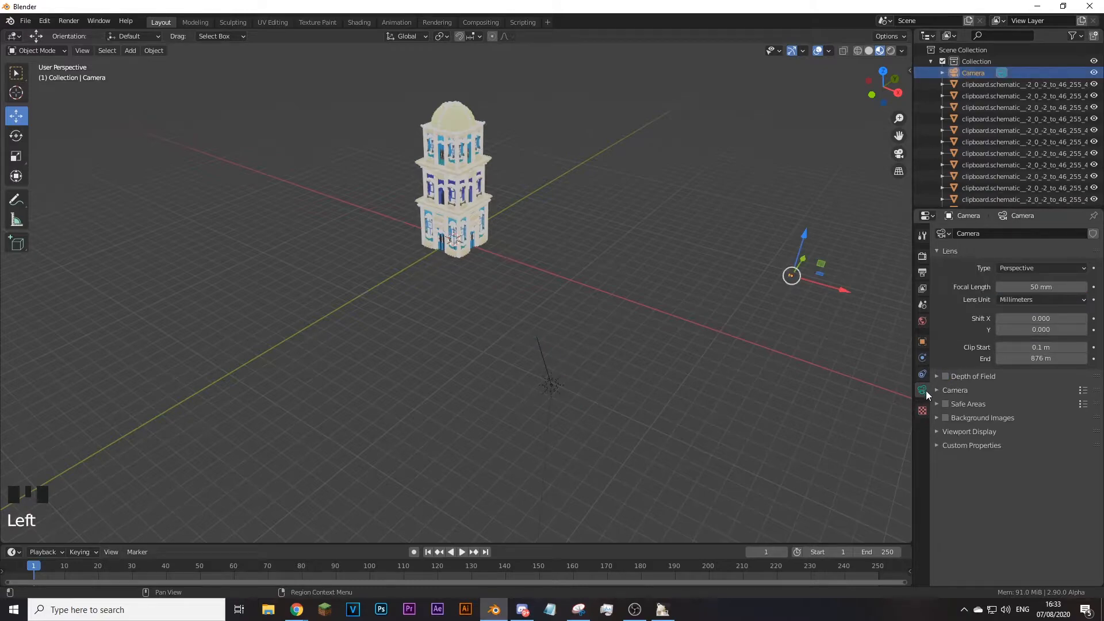
scroll(982, 153, "down", 8)
left_click(970, 195)
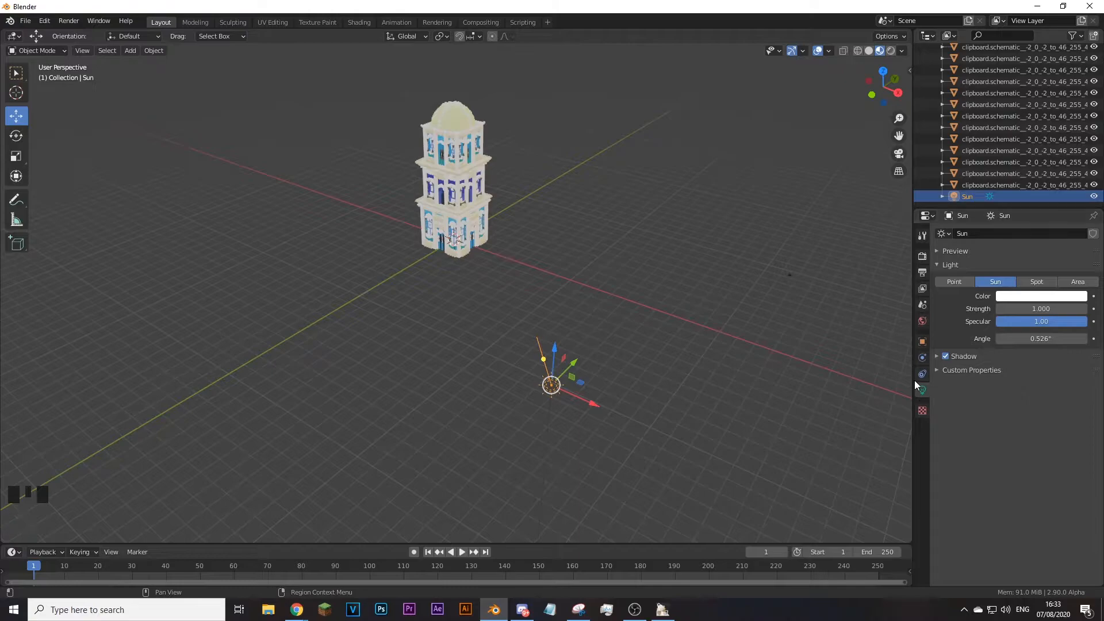
Step: Set the sun's strength to 4.450 and its color to a warm orange with H 0.079, S 0.591, V 1.000
left_click(1030, 309)
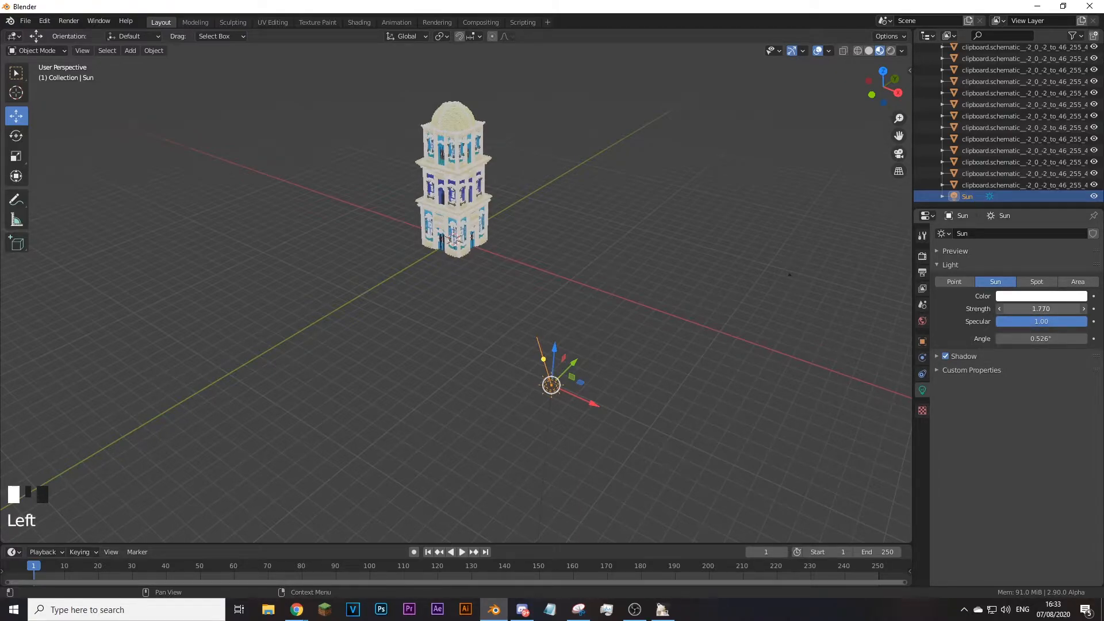
left_click_drag(1031, 309, 1065, 309)
left_click(1023, 296)
left_click_drag(1028, 185, 1016, 207)
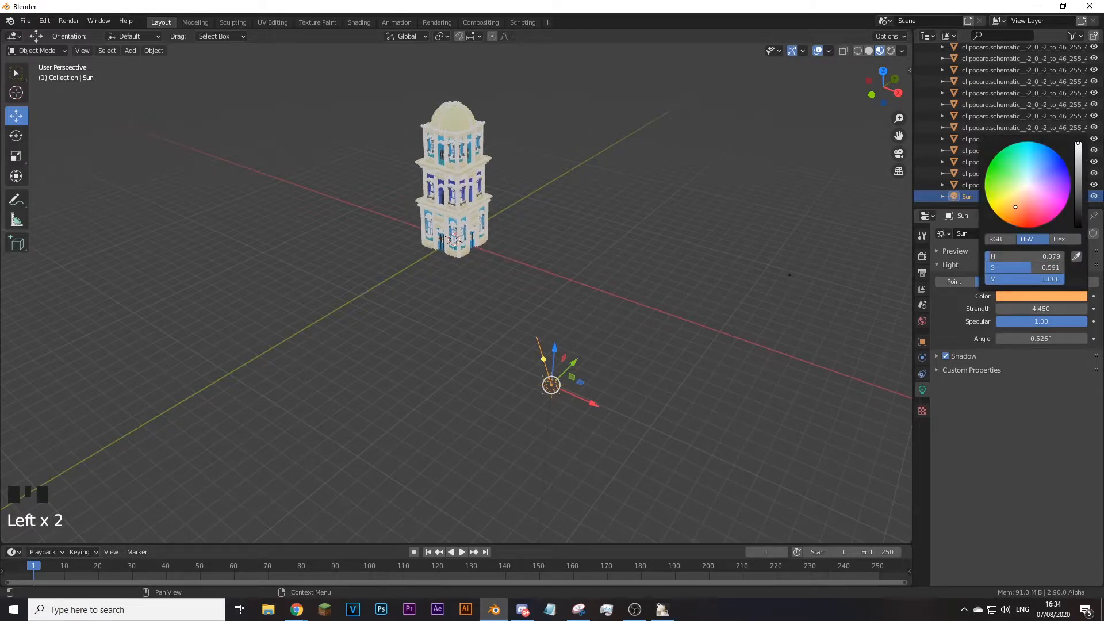
left_click(952, 314)
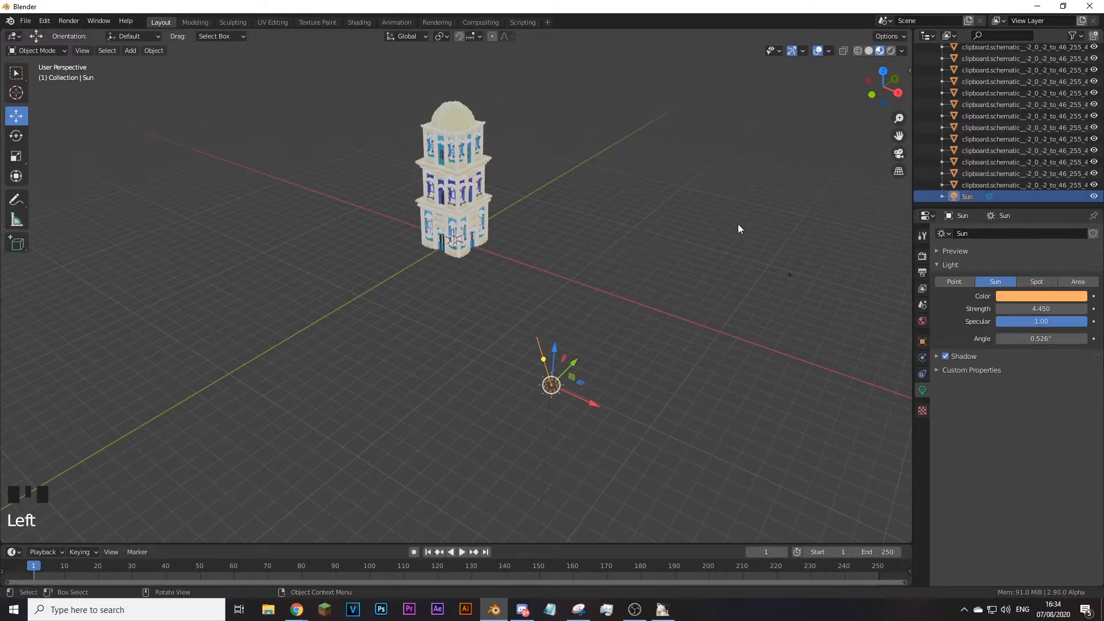
Step: In camera view, set the sun's Y location to -262.32 m and the camera's Y location to -4.6256 m
key("KP_0")
key("KP_0")
key("KP_0")
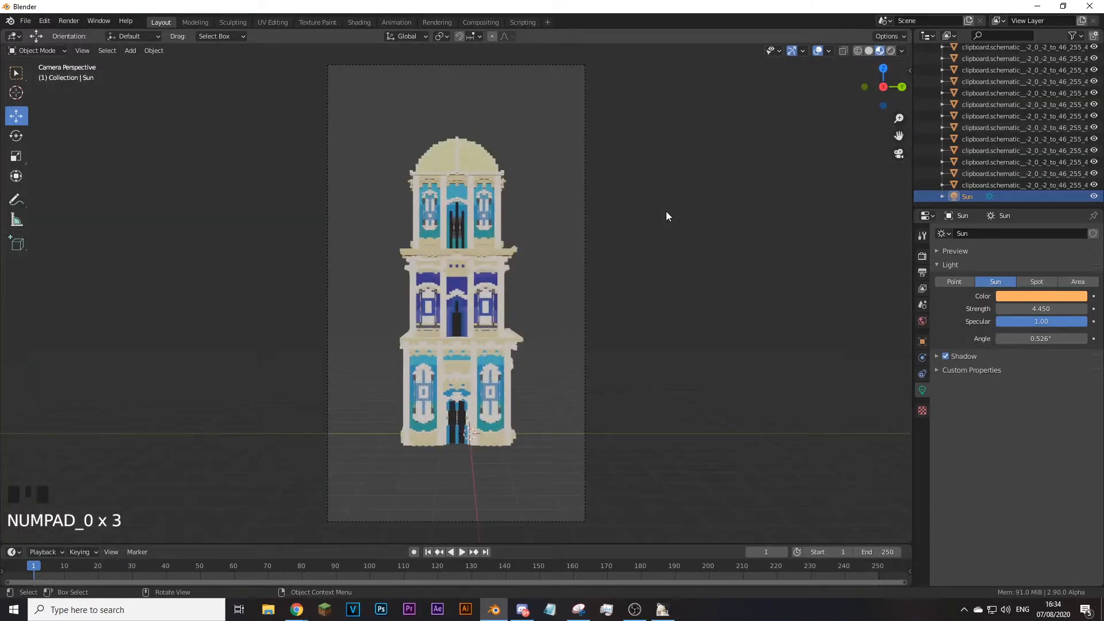
left_click(922, 341)
left_click_drag(1035, 279, 1029, 279)
scroll(1065, 81, "up", 5)
scroll(1029, 81, "up", 13)
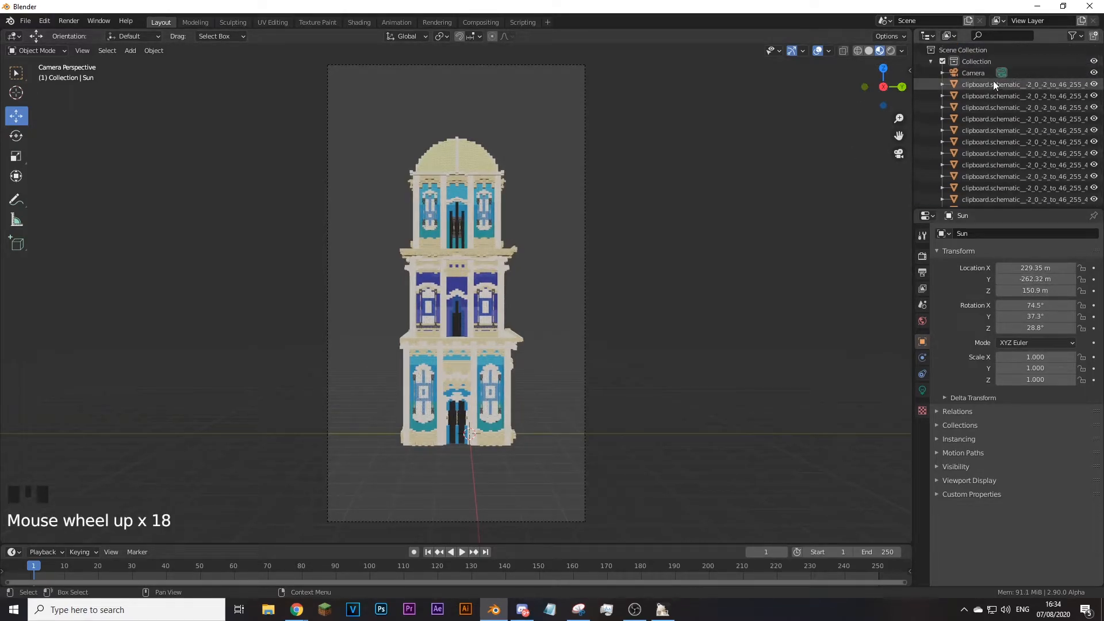
left_click(978, 73)
left_click_drag(1035, 279, 1038, 279)
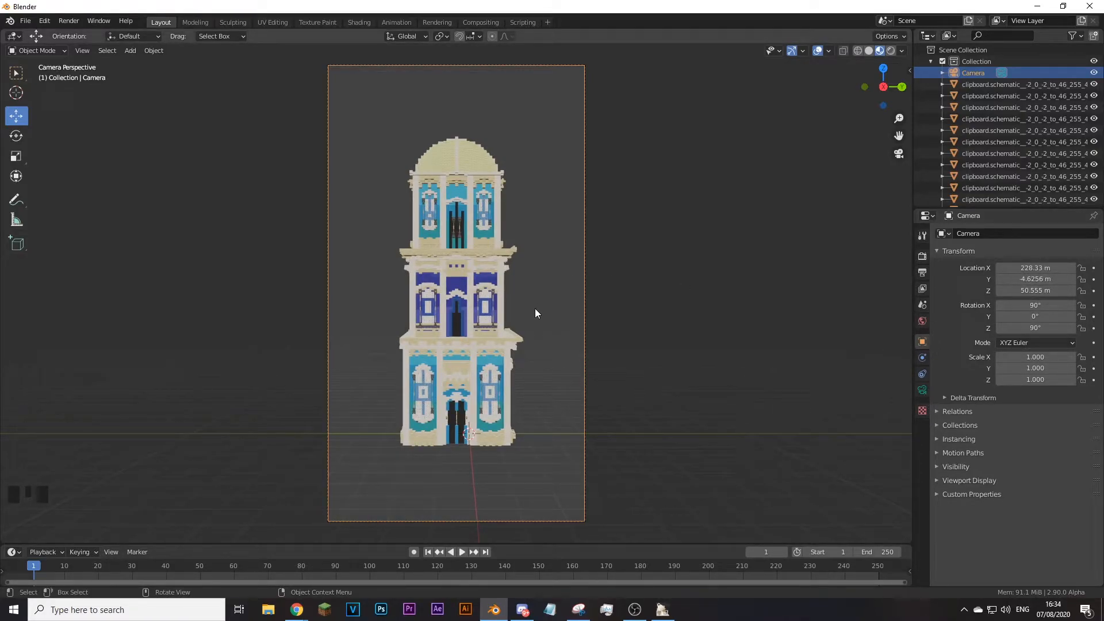
Step: Render a test image of the tower, inspect the whole frame and close the render window
key("F12")
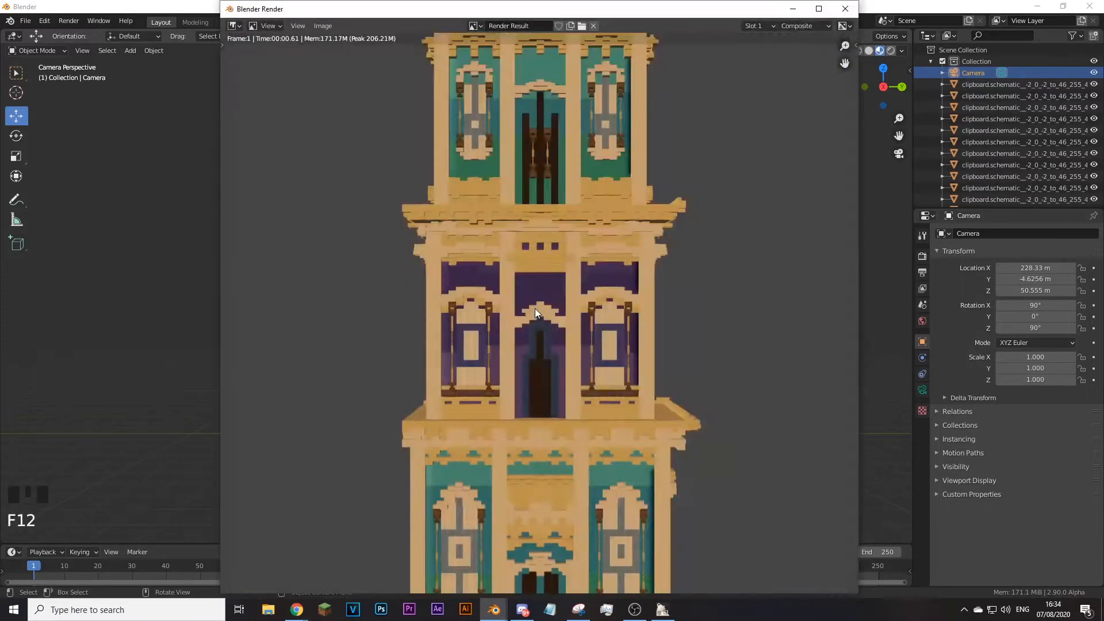
scroll(532, 309, "down", 4)
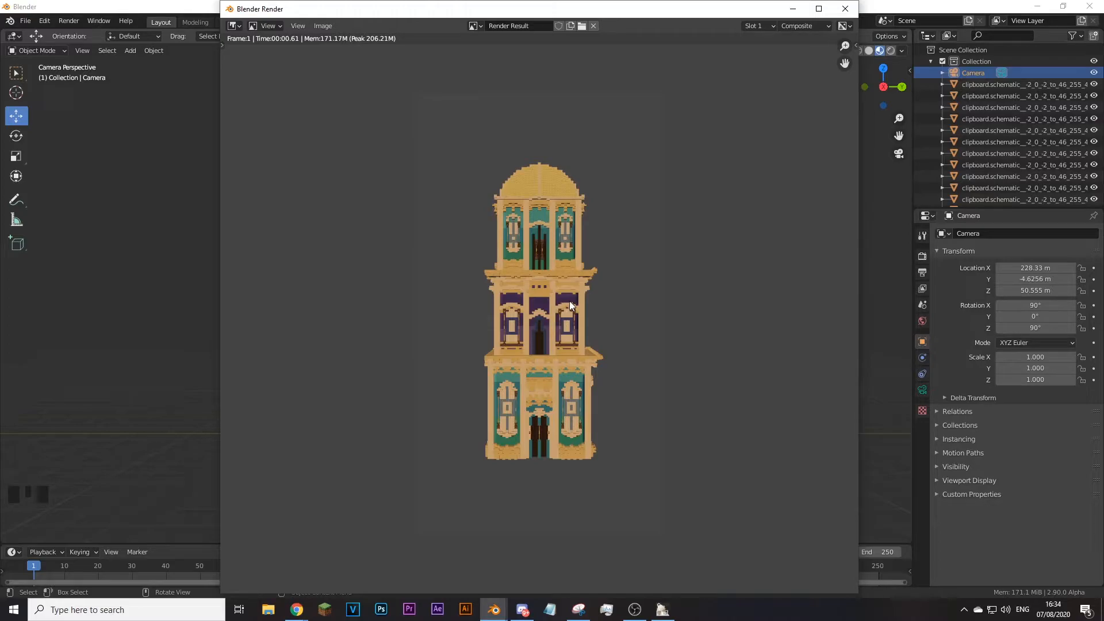
scroll(598, 311, "up", 2)
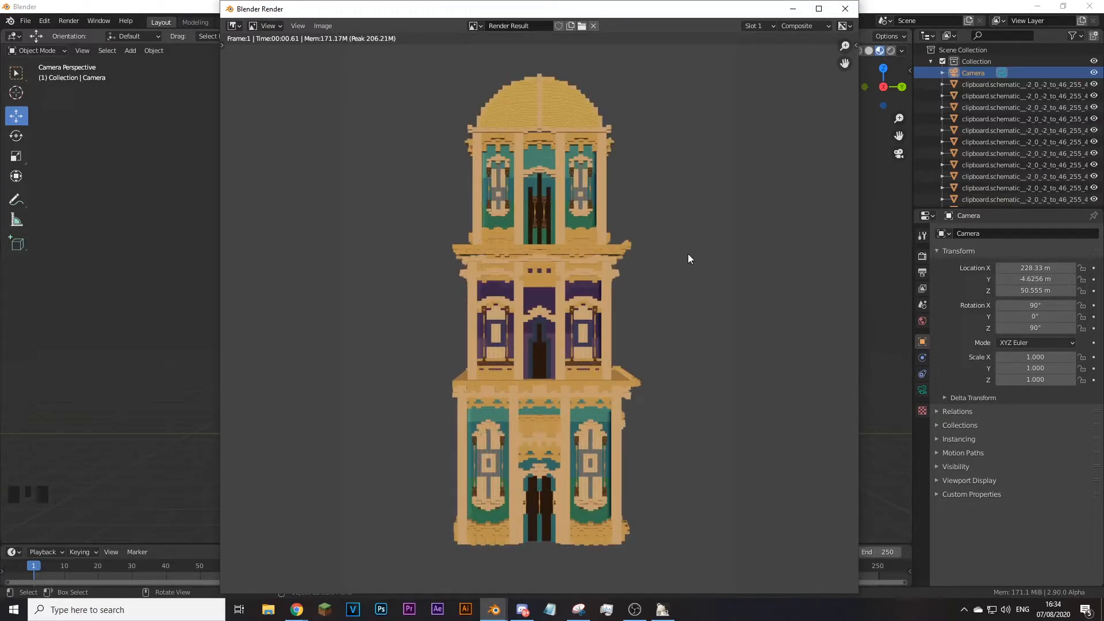
left_click(845, 9)
Step: Switch the scene's render engine to Cycles and choose GPU Compute as its device
left_click(922, 238)
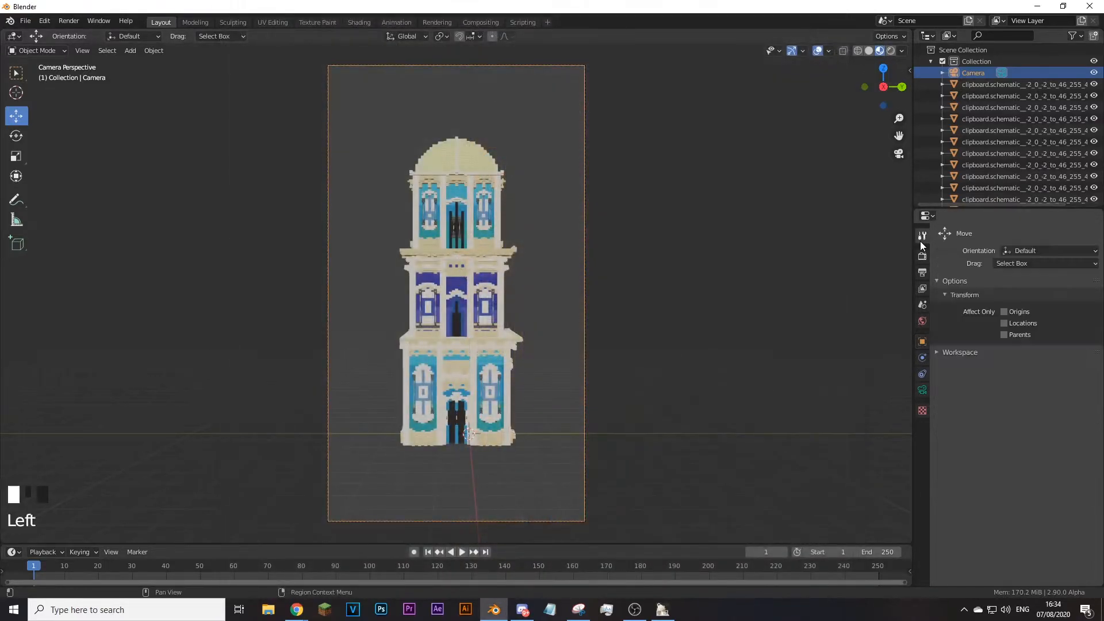
left_click(922, 256)
left_click(1021, 236)
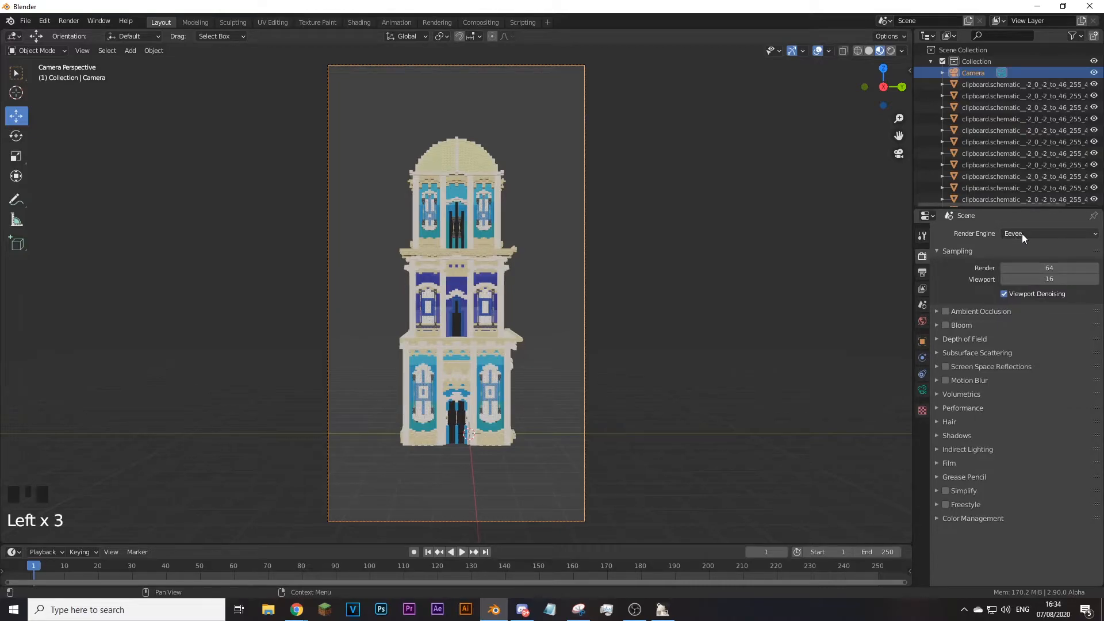
left_click(1023, 233)
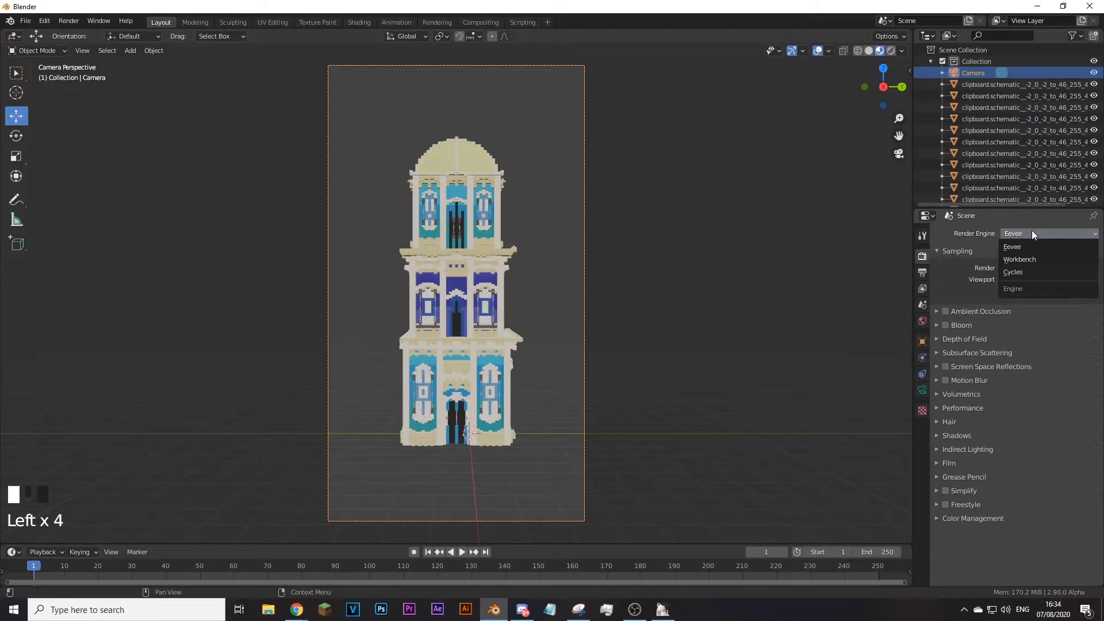
left_click(1015, 271)
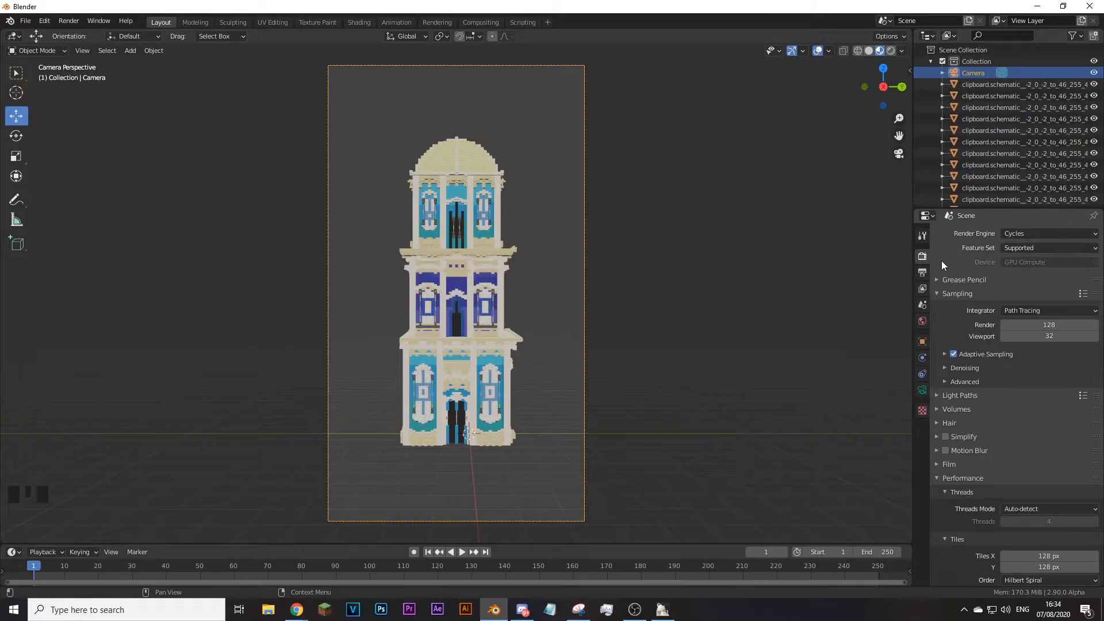
left_click(1024, 262)
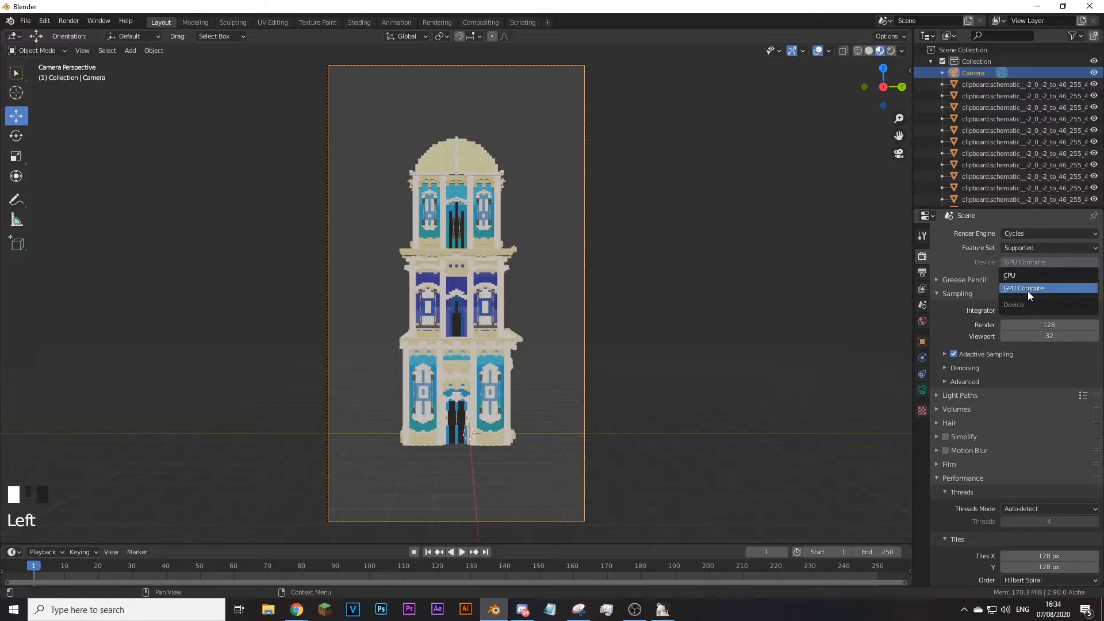
left_click(1028, 289)
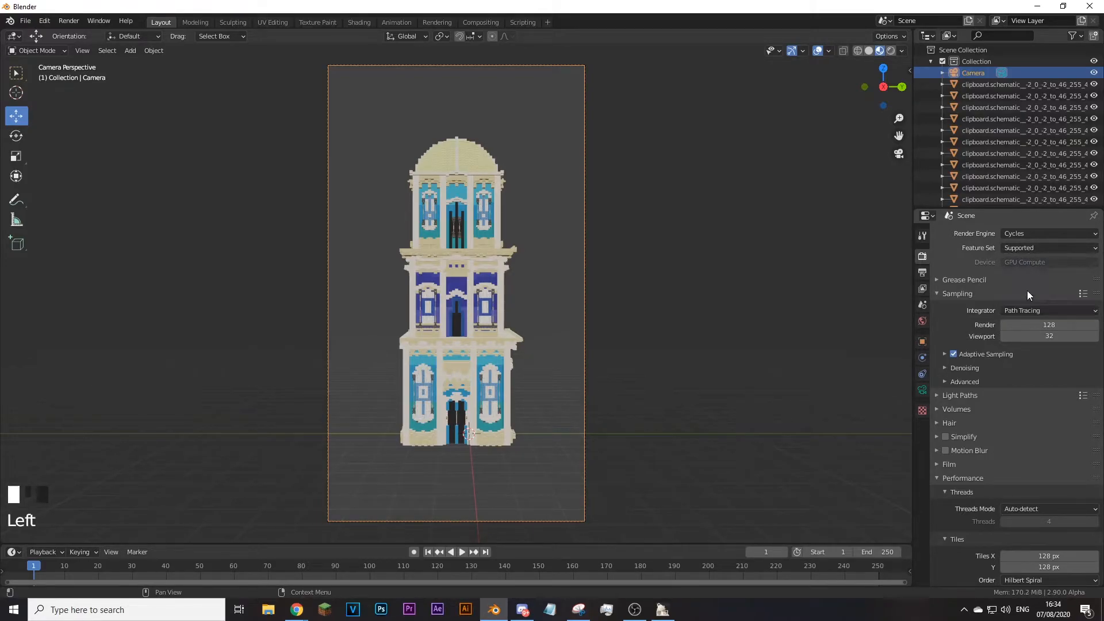
Step: In the system preferences, try OpenCL as the Cycles render device type, switch back to CUDA and close the preferences
left_click(45, 23)
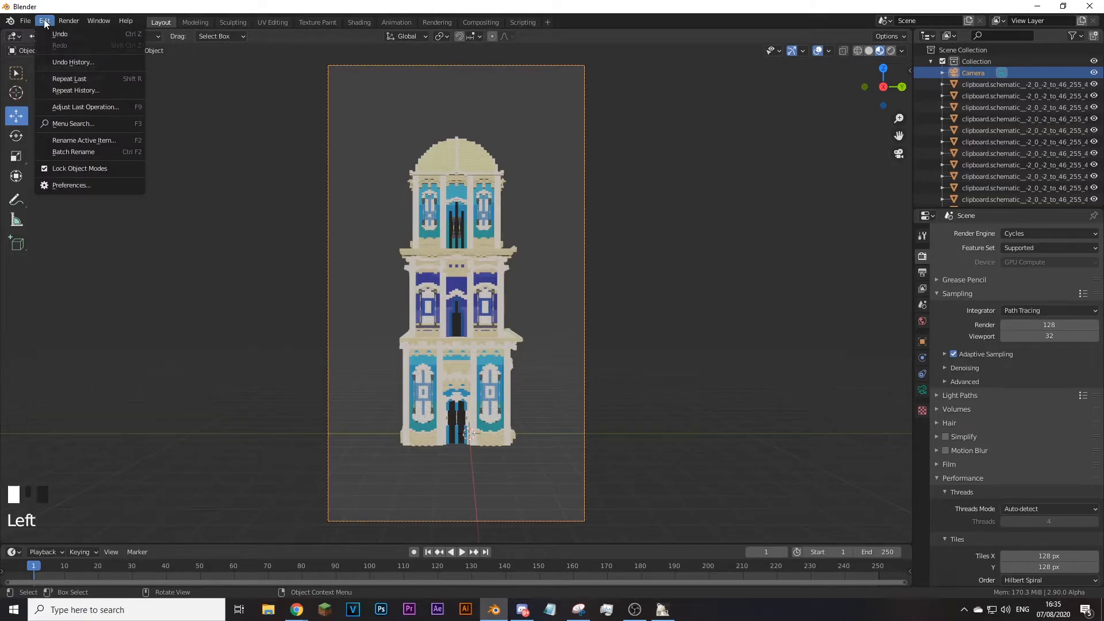
left_click(80, 187)
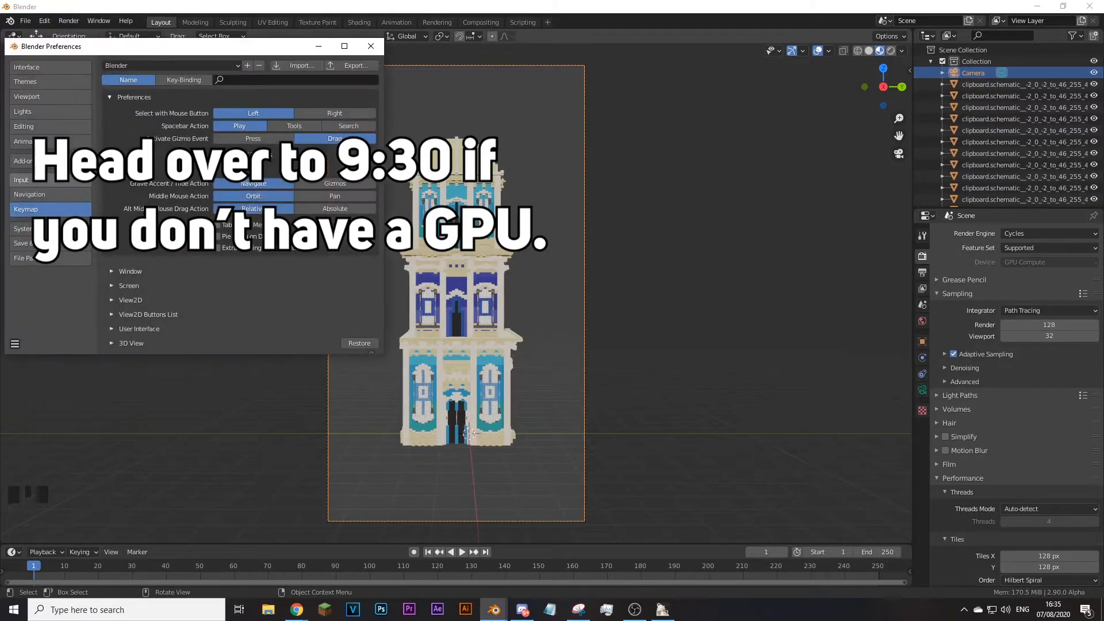
left_click_drag(98, 52, 384, 165)
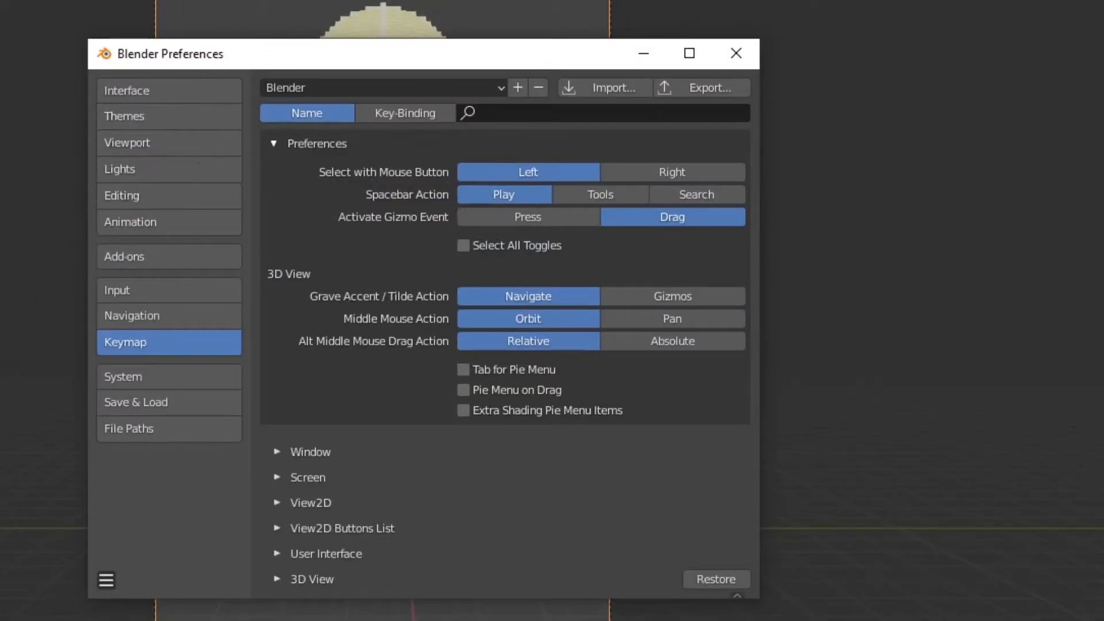
left_click(148, 375)
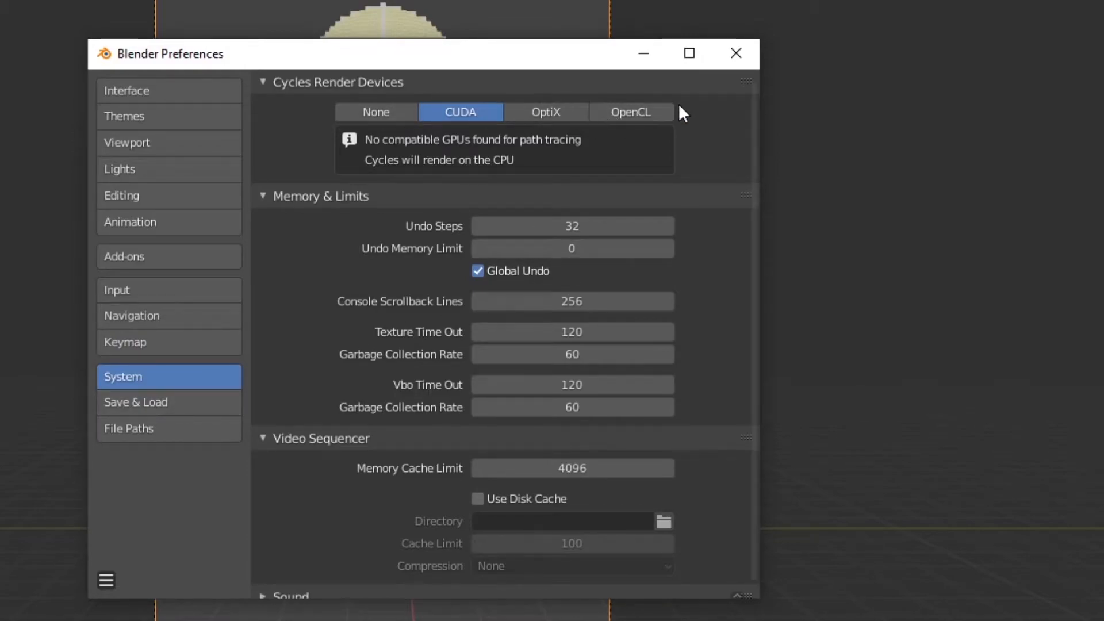
left_click(626, 116)
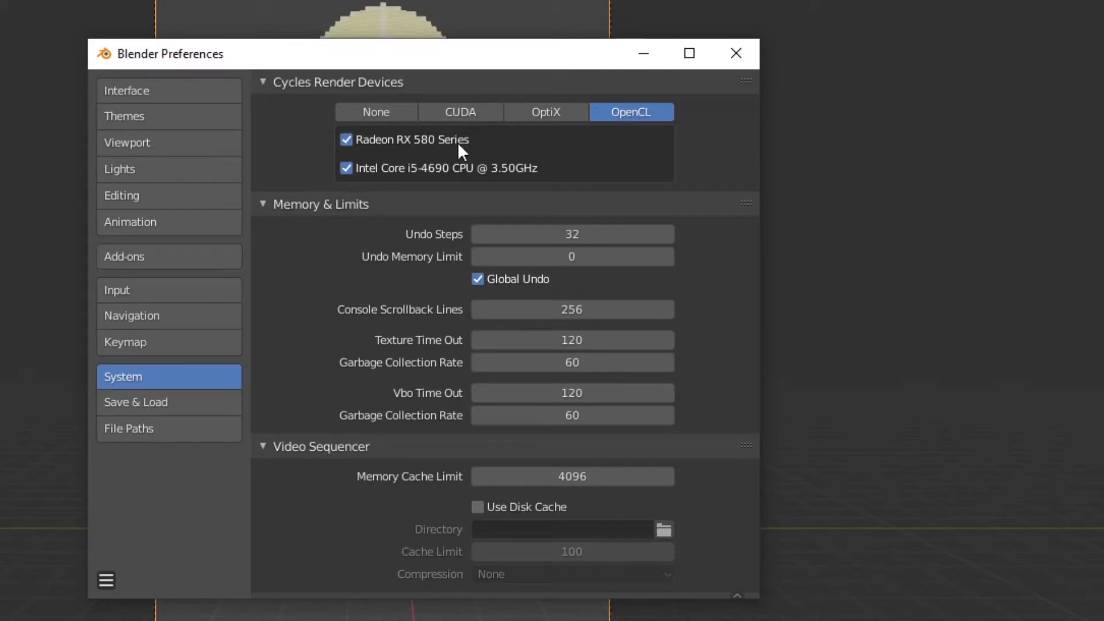
left_click(472, 110)
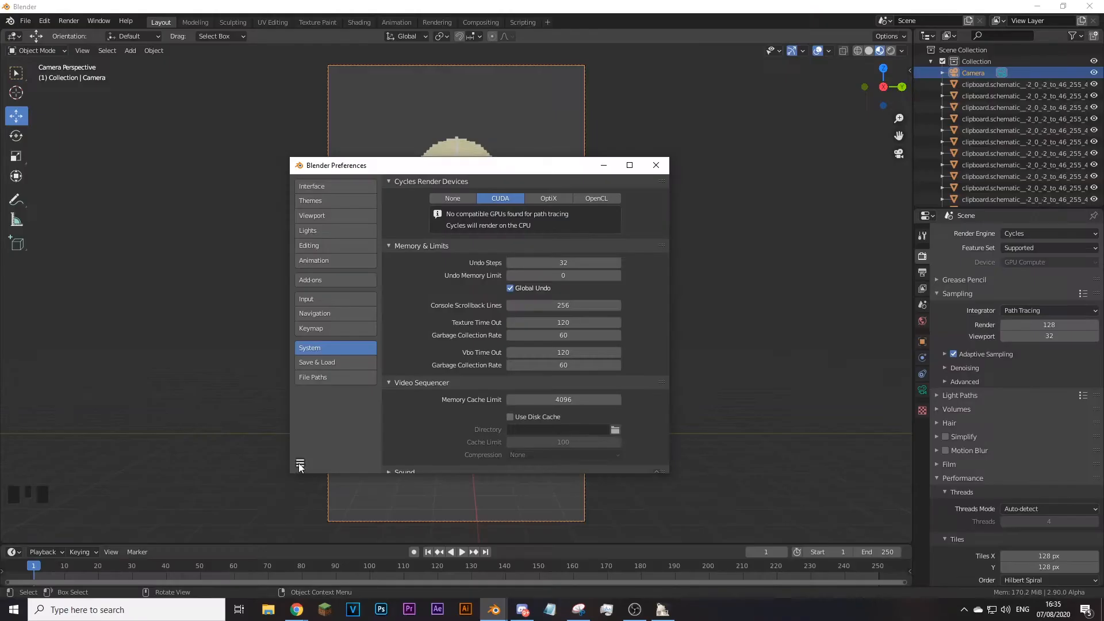
left_click(104, 581)
left_click(662, 167)
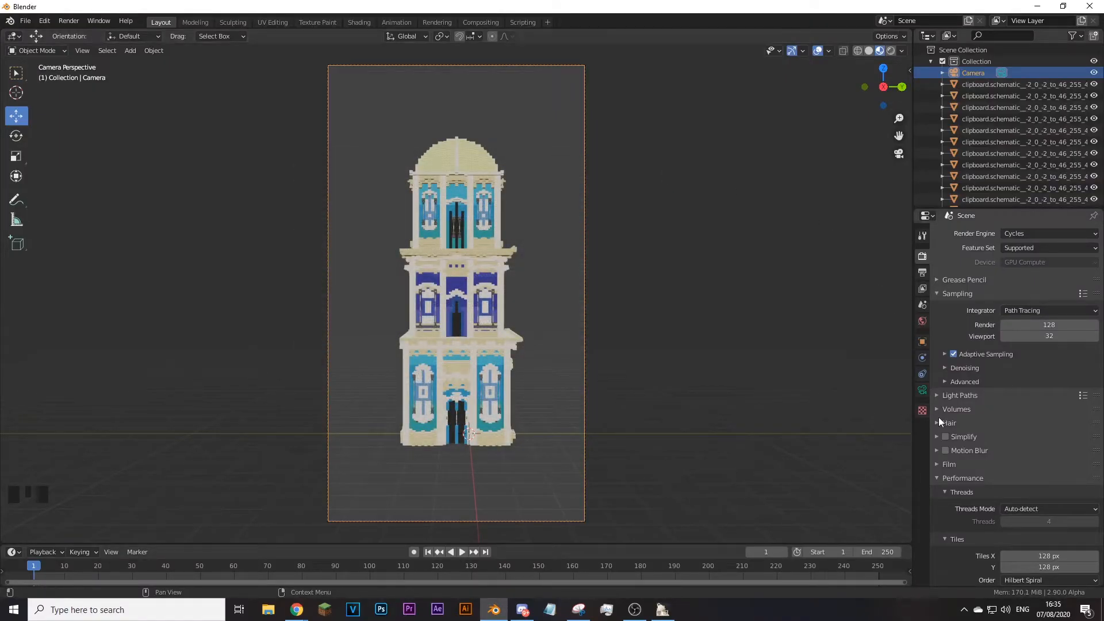
Step: In the render performance settings, try a tile X size of 32 and restore it to 128 px
scroll(966, 469, "down", 3)
left_click(957, 406)
left_click(957, 407)
left_click(958, 407)
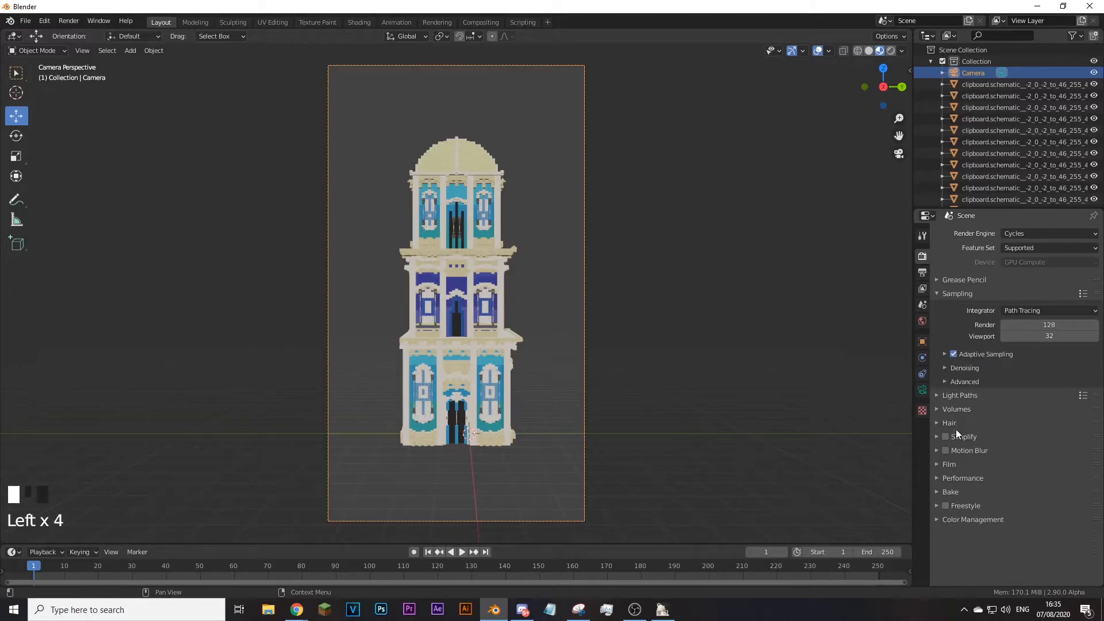
left_click(958, 480)
scroll(1006, 460, "down", 7)
left_click(1041, 395)
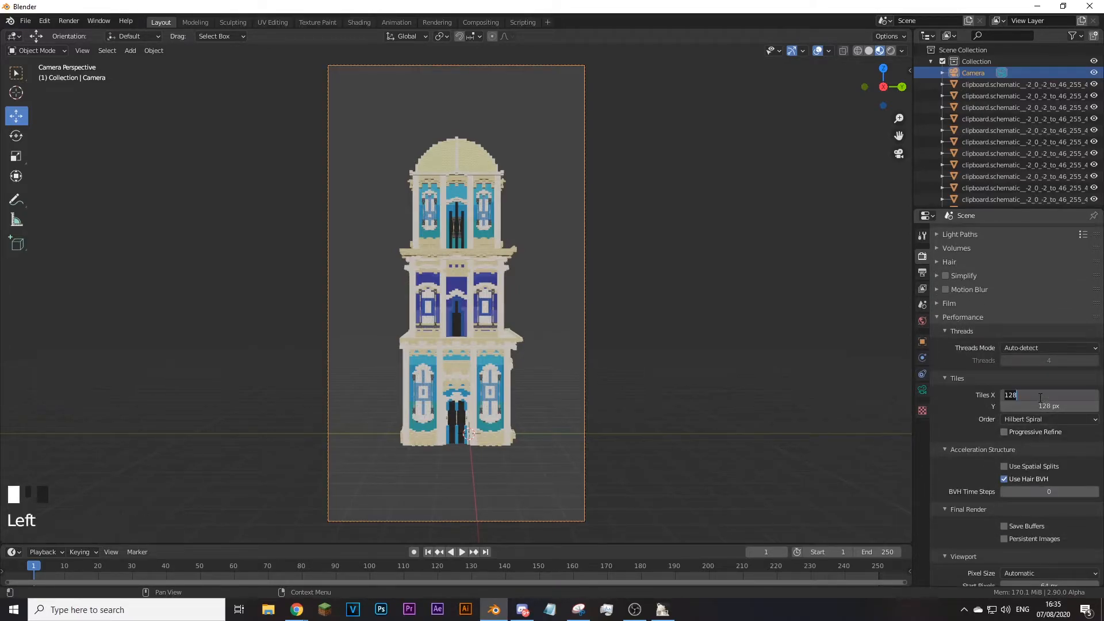
type("32")
left_click_drag(1019, 396, 951, 401)
key("BackSpace")
type("128")
key("Return")
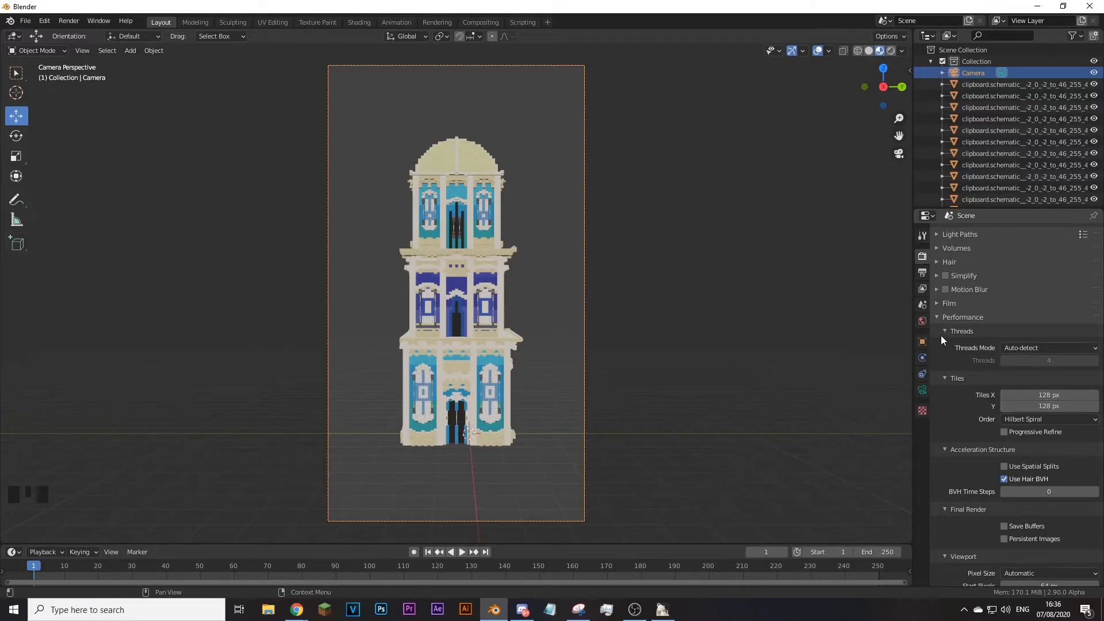
left_click(950, 319)
scroll(1016, 429, "up", 2)
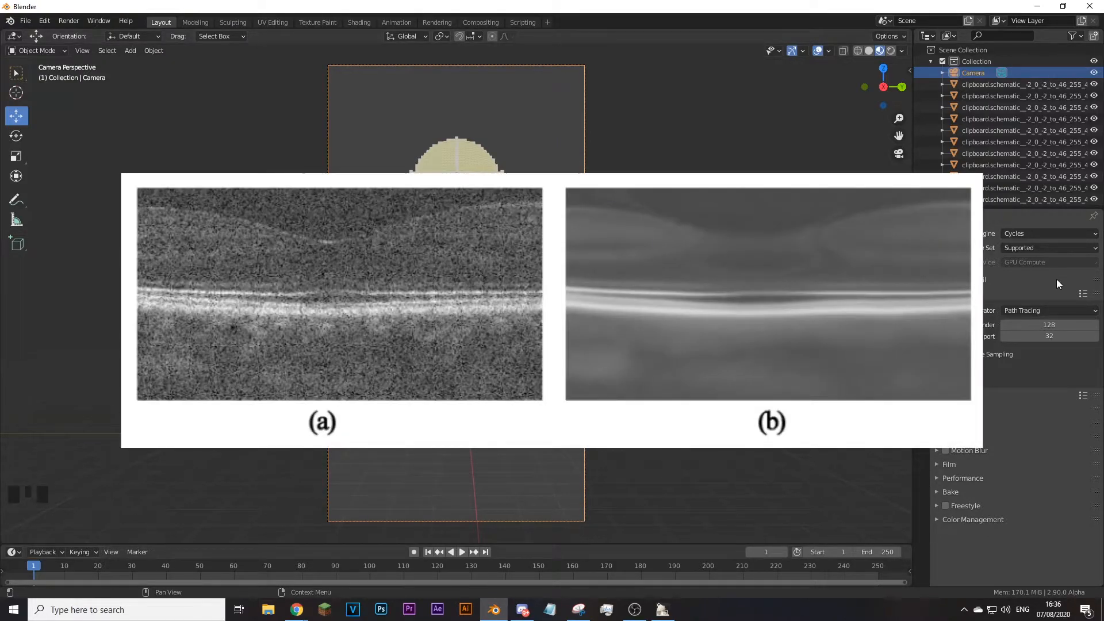
Step: Enable render denoising with the NLM denoiser in the Cycles sampling settings
left_click(962, 368)
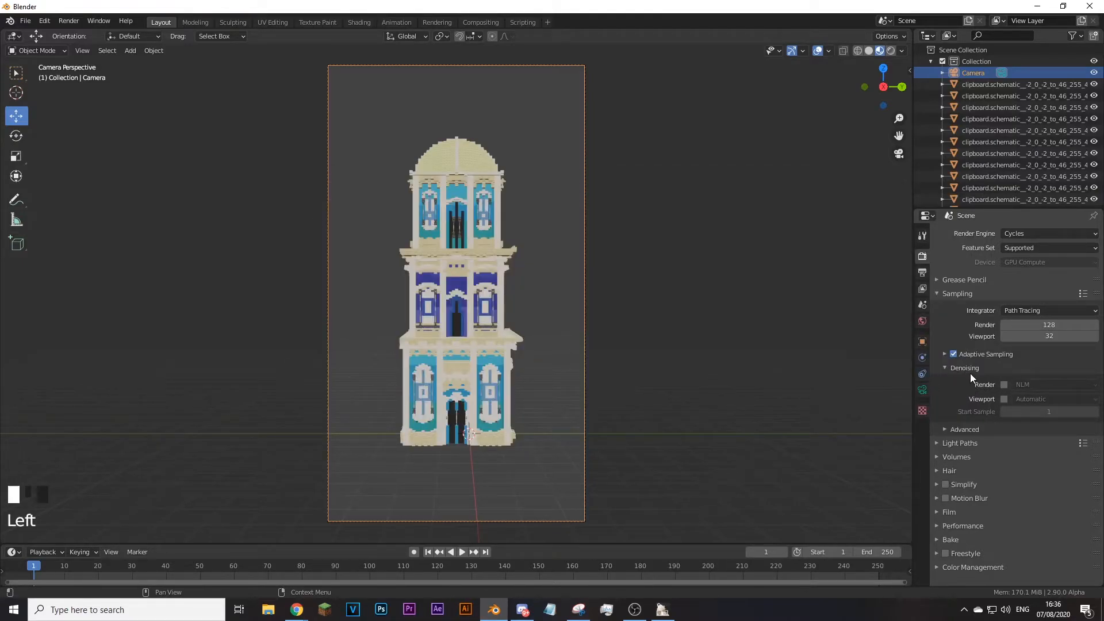
left_click(967, 370)
left_click(967, 368)
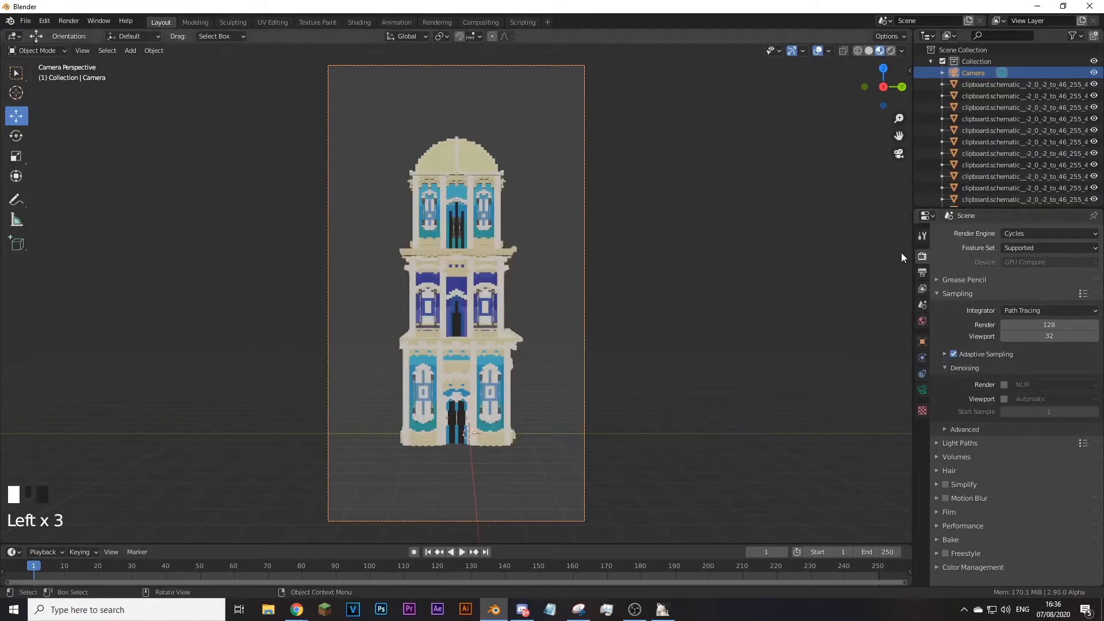
left_click(1004, 384)
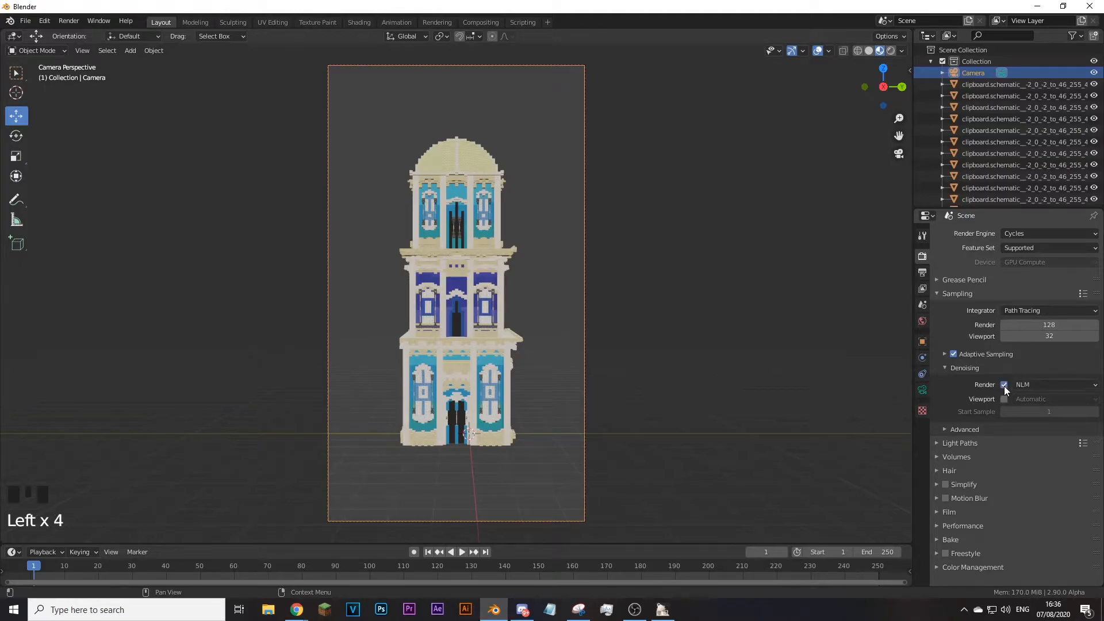
Step: Turn on the Denoising Data pass for the view layer
left_click(923, 273)
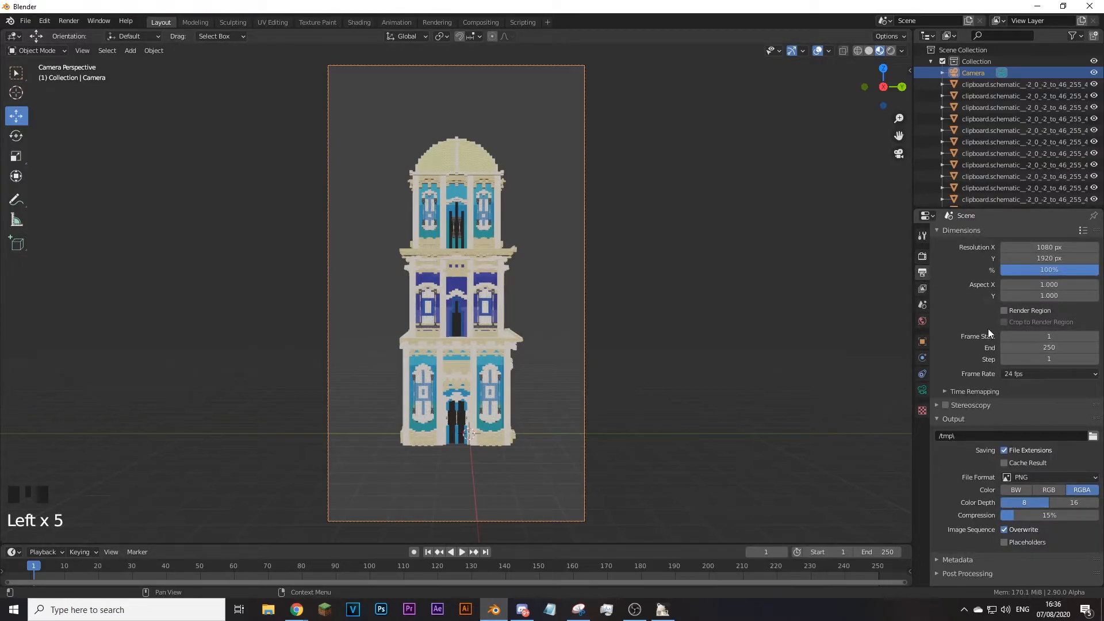
scroll(1010, 272, "down", 2)
left_click(923, 289)
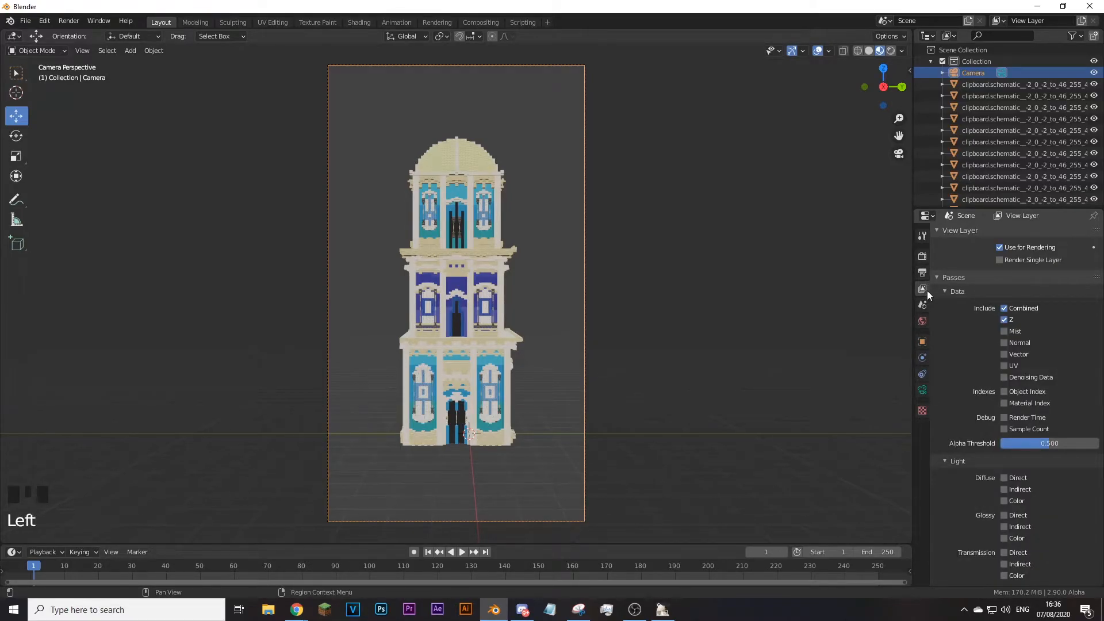
left_click(948, 277)
left_click(947, 277)
left_click(1004, 377)
Step: Review the view layer's denoising radius and strength settings, leaving denoising switched on
scroll(979, 278, "down", 20)
scroll(972, 374, "down", 9)
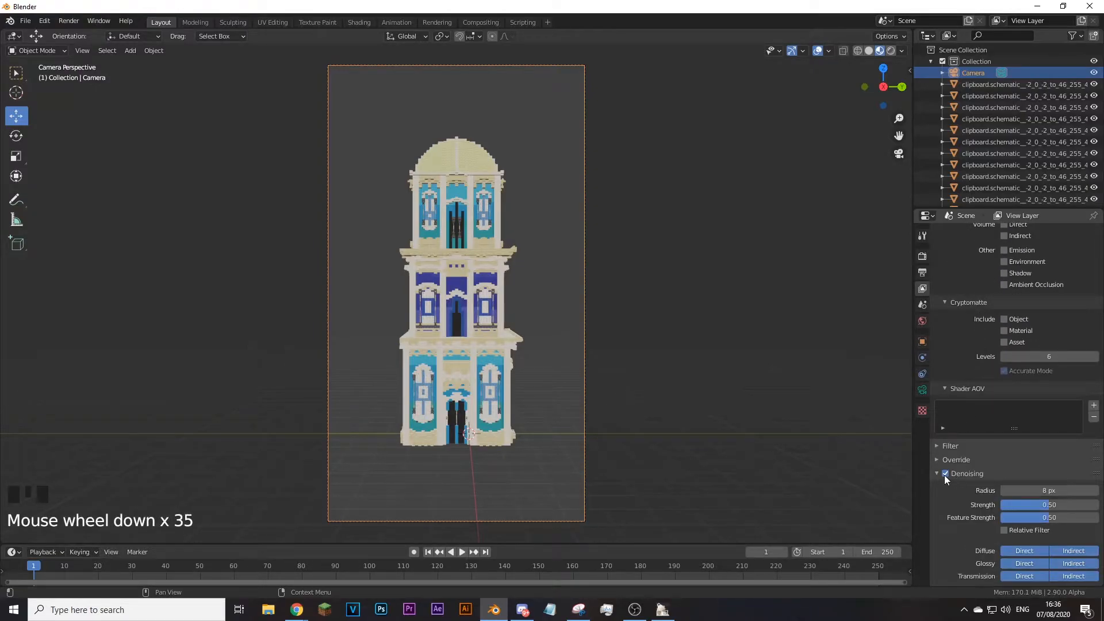
left_click(947, 474)
left_click(936, 578)
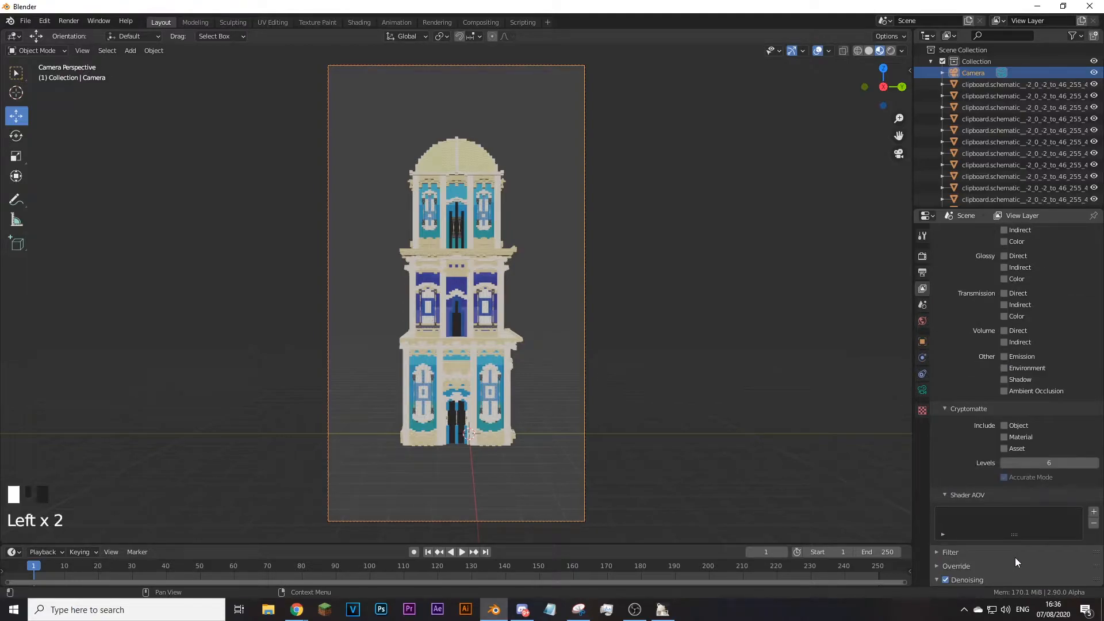
scroll(973, 560, "down", 6)
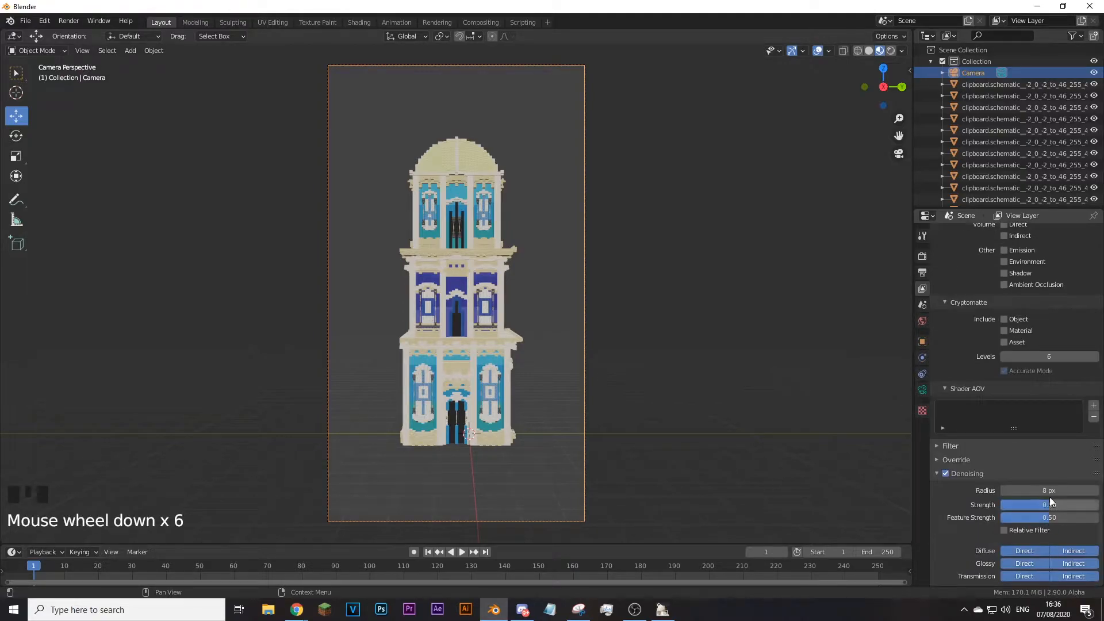
left_click(936, 473)
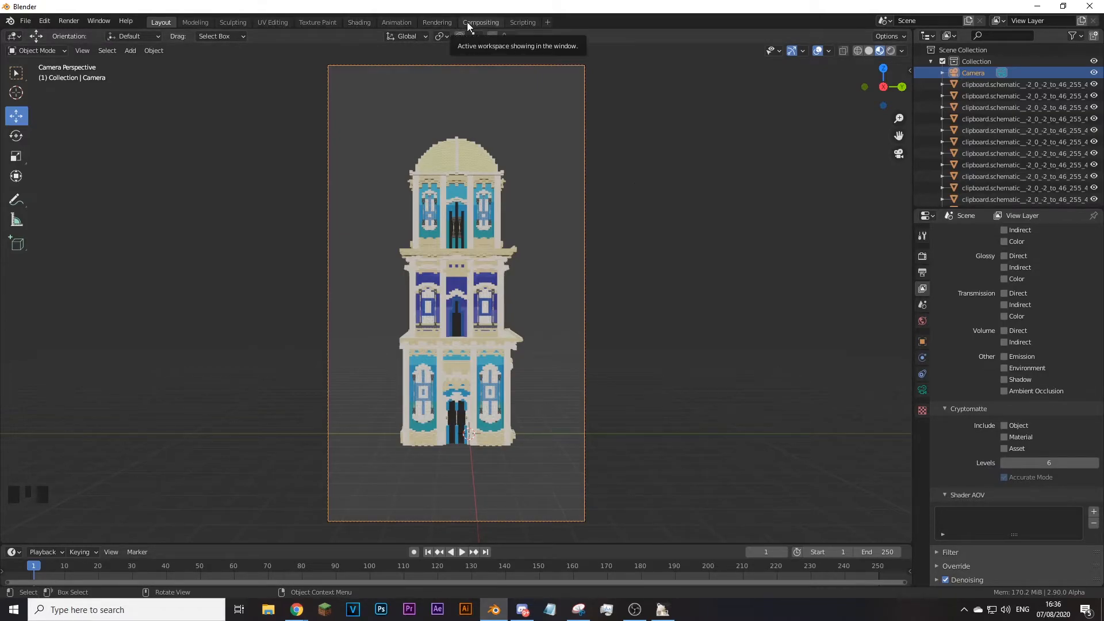
Step: In the Compositing workspace, insert a Denoise node on the link between the Render Layers and Composite nodes
left_click(369, 25)
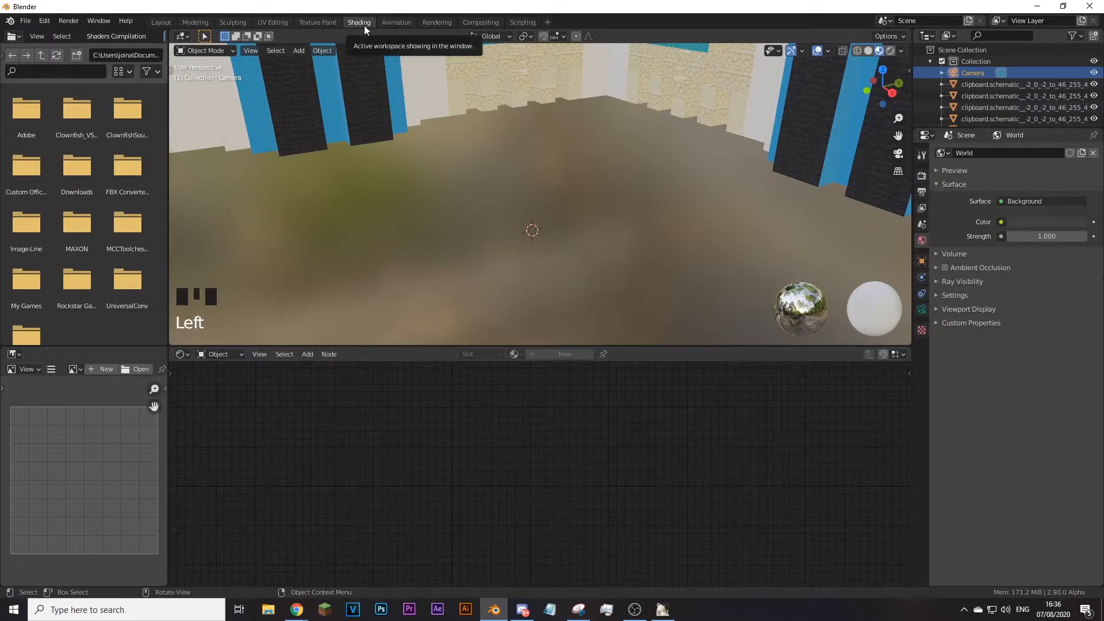
left_click(485, 23)
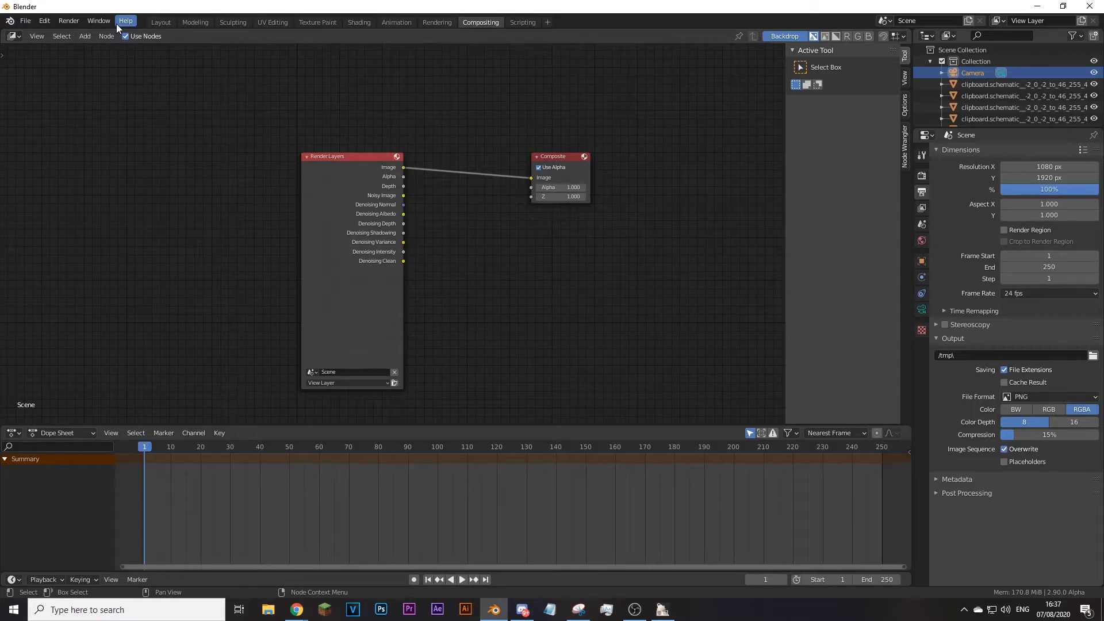
left_click_drag(332, 166, 312, 159)
left_click(544, 299)
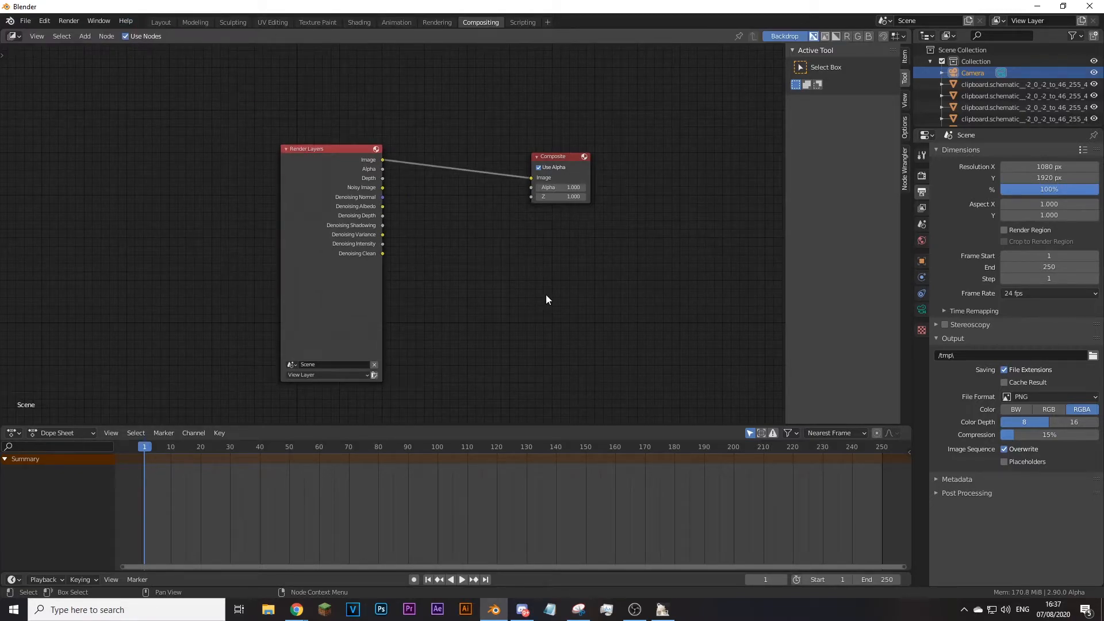
key("shift+a")
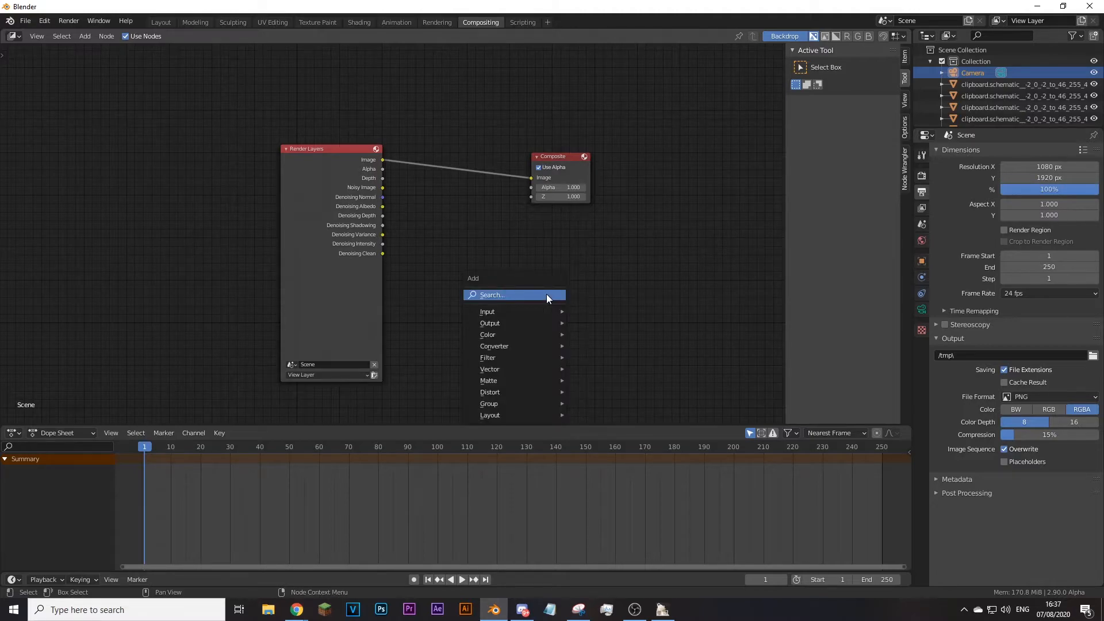
left_click(546, 295)
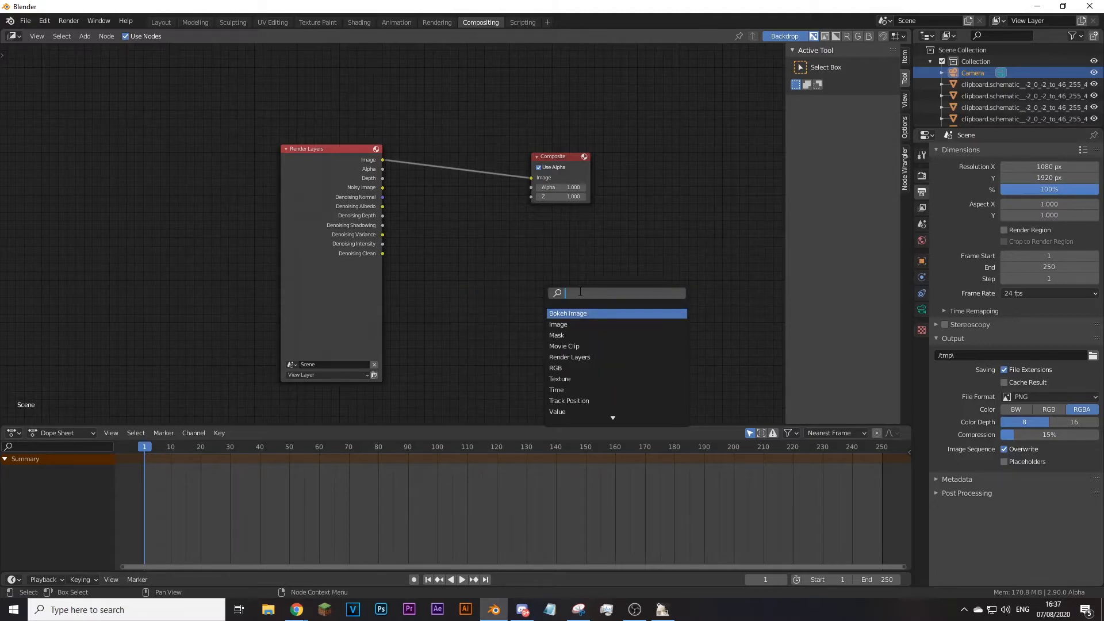
type("denoise")
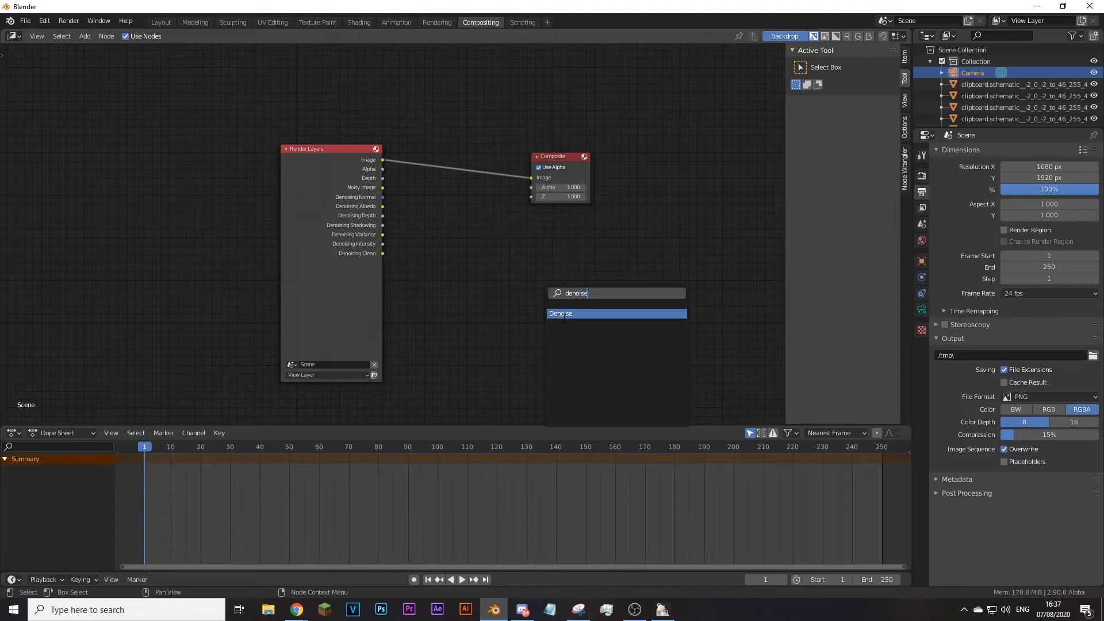
left_click(568, 315)
left_click(463, 180)
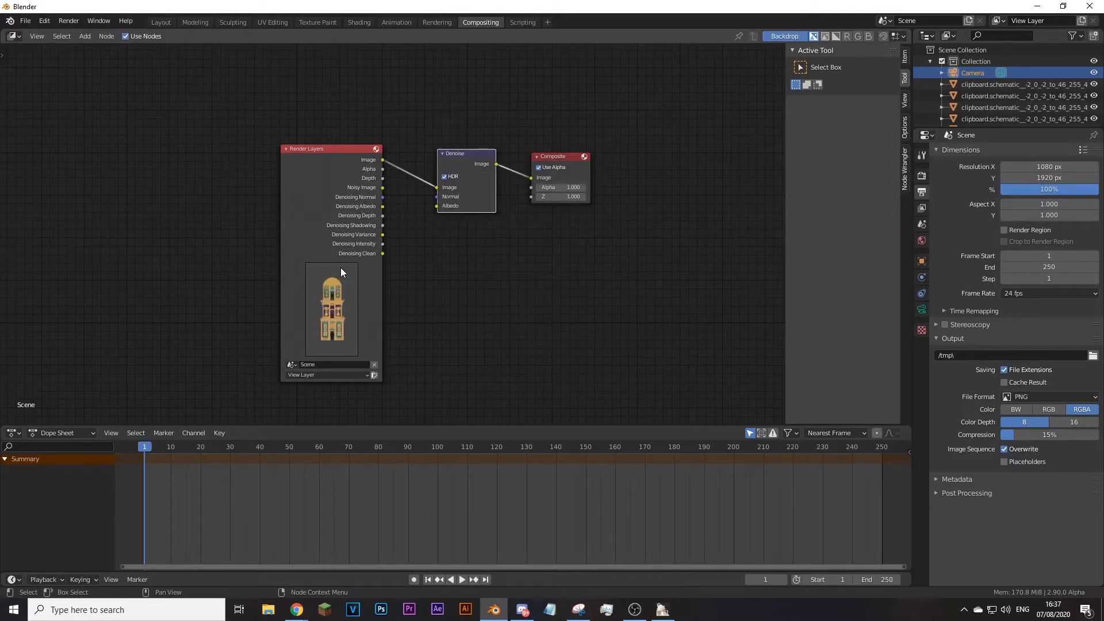
Step: Connect Denoising Normal and Denoising Albedo to the Denoise node's Normal and Albedo inputs, and space the three nodes apart
left_click_drag(384, 196, 437, 206)
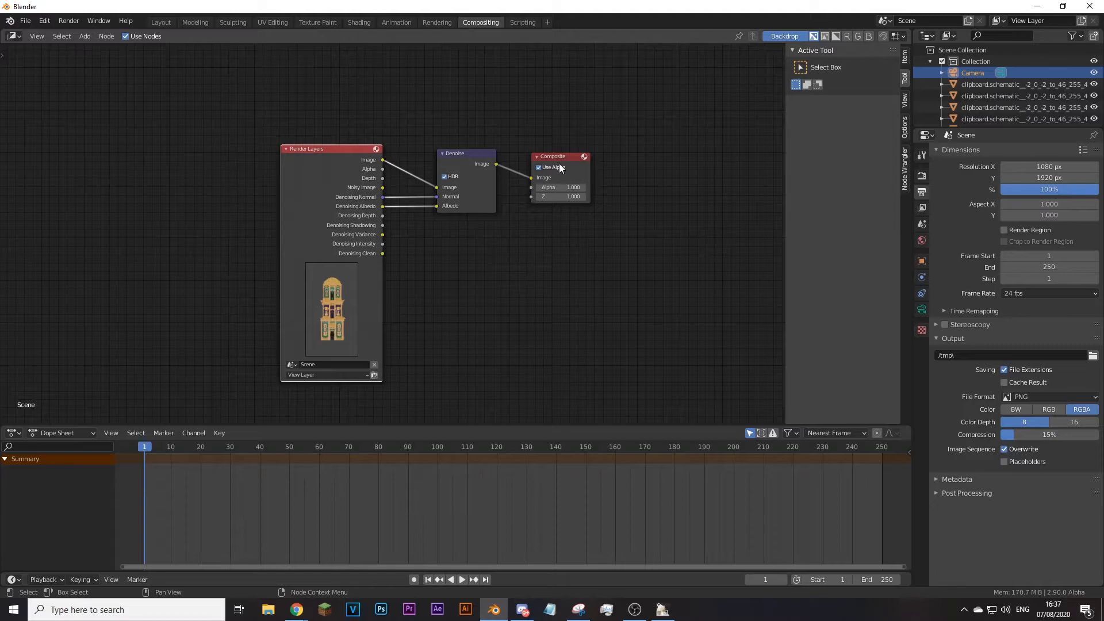
left_click_drag(558, 158, 605, 164)
mouse_move(464, 153)
left_mouse_down()
mouse_move(494, 166)
mouse_move(476, 154)
left_mouse_up()
left_click_drag(348, 153, 325, 145)
left_click_drag(477, 154, 496, 162)
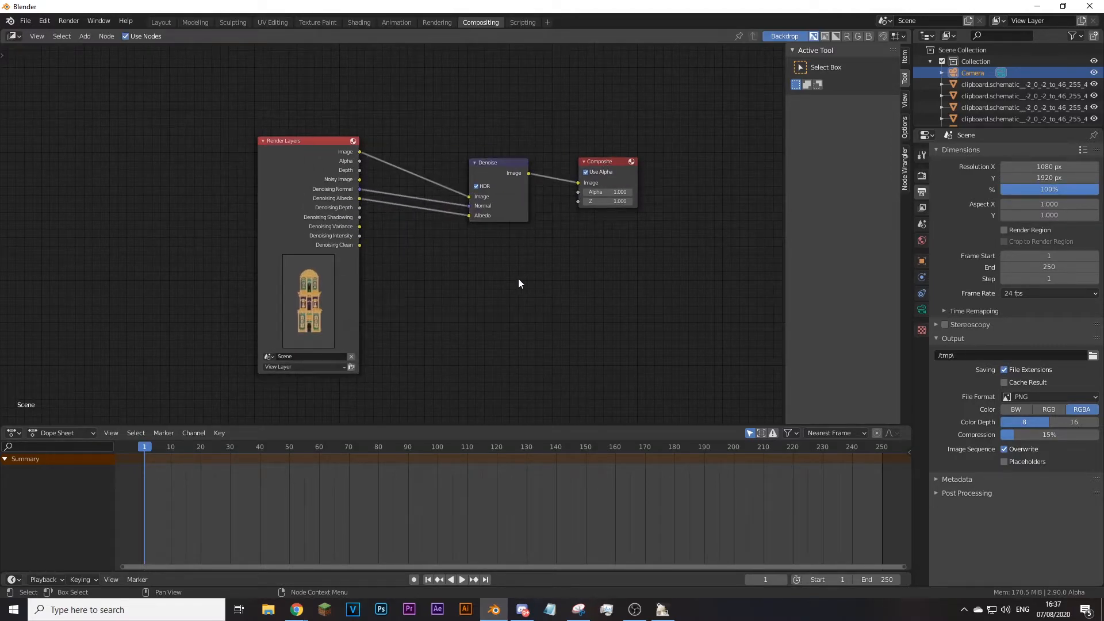
Step: In the Layout workspace, add a plane at the tower's base and scale it up over 400 times as a ground surface
left_click(163, 22)
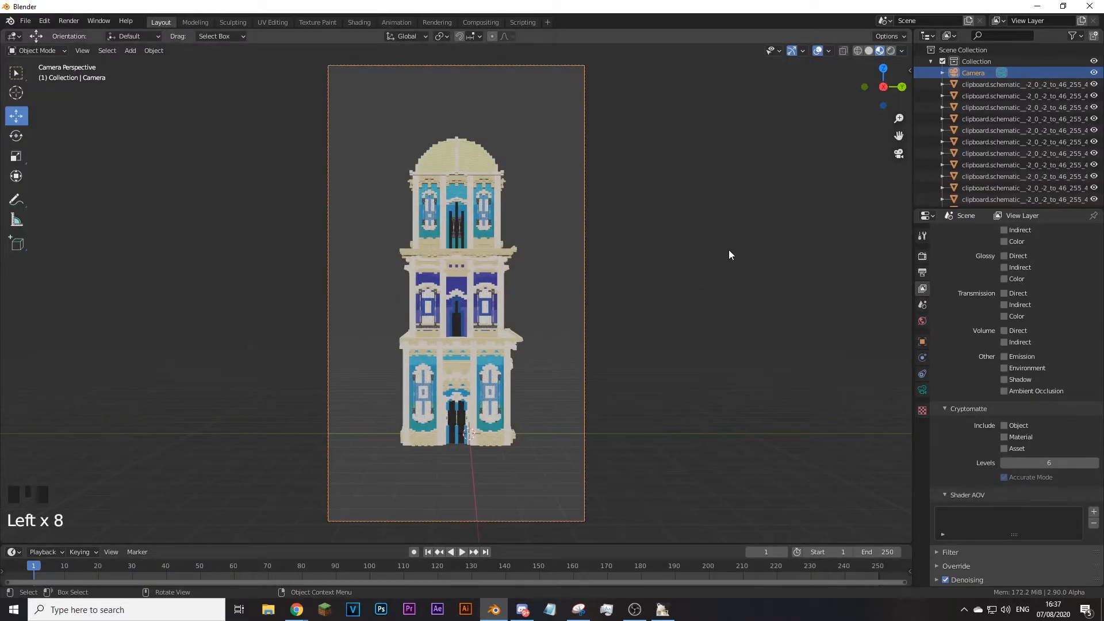
scroll(978, 133, "down", 5)
left_click(741, 322)
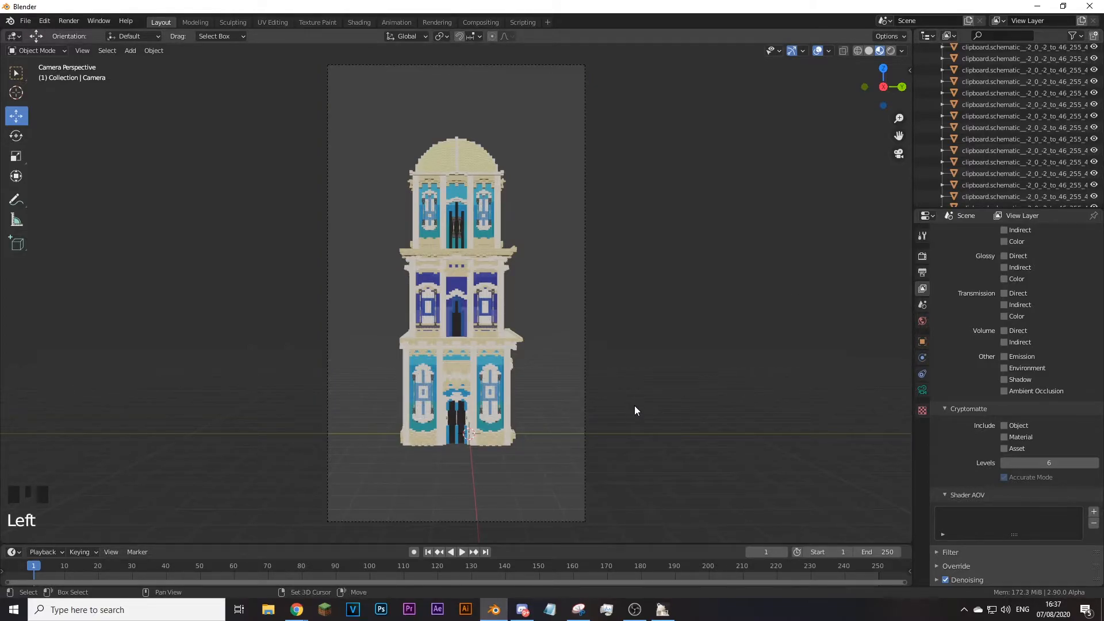
key("shift+a")
mouse_move(656, 354)
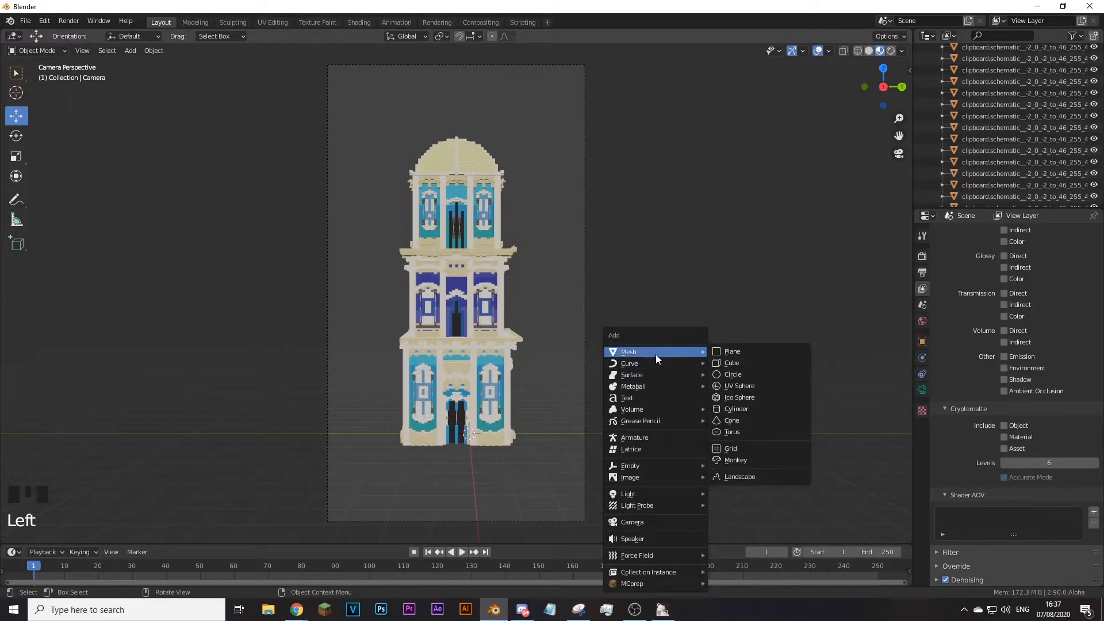
left_click(727, 353)
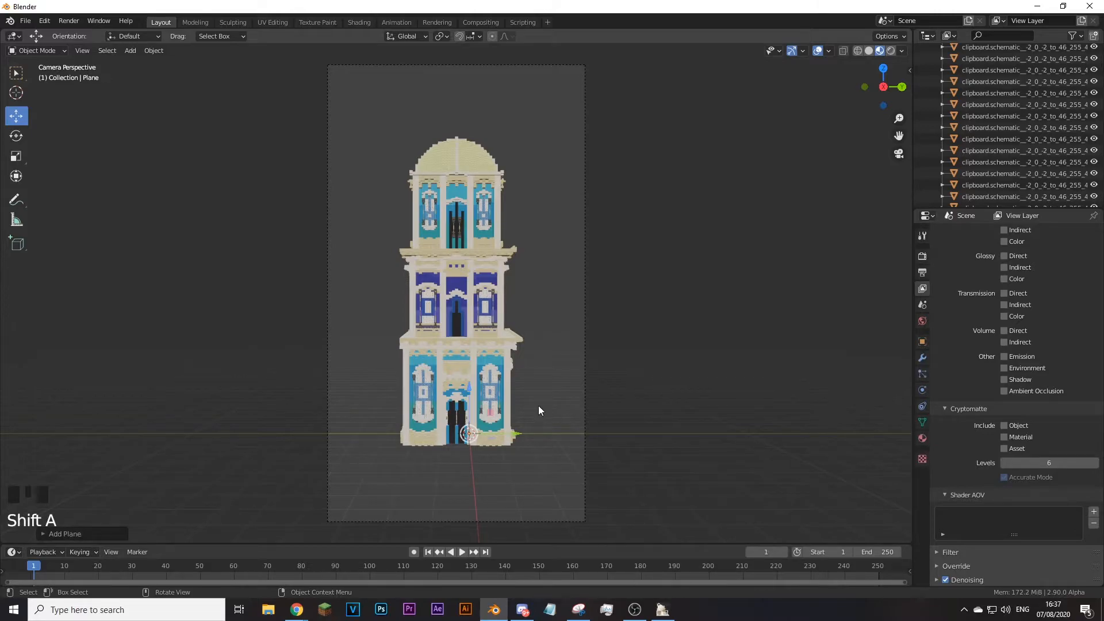
key("s")
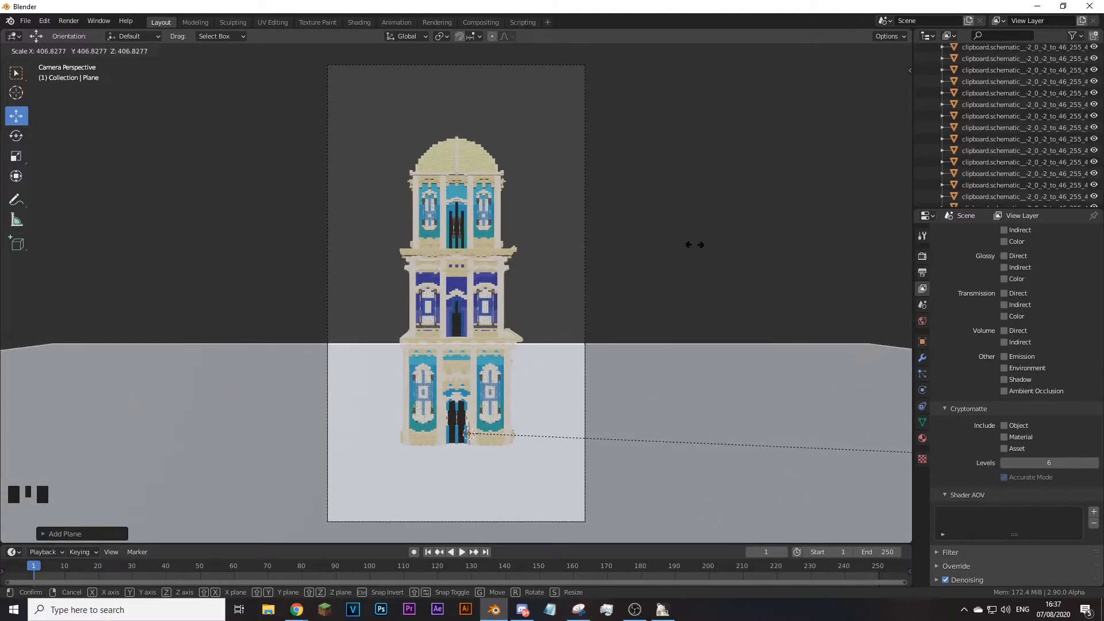
left_click(537, 42)
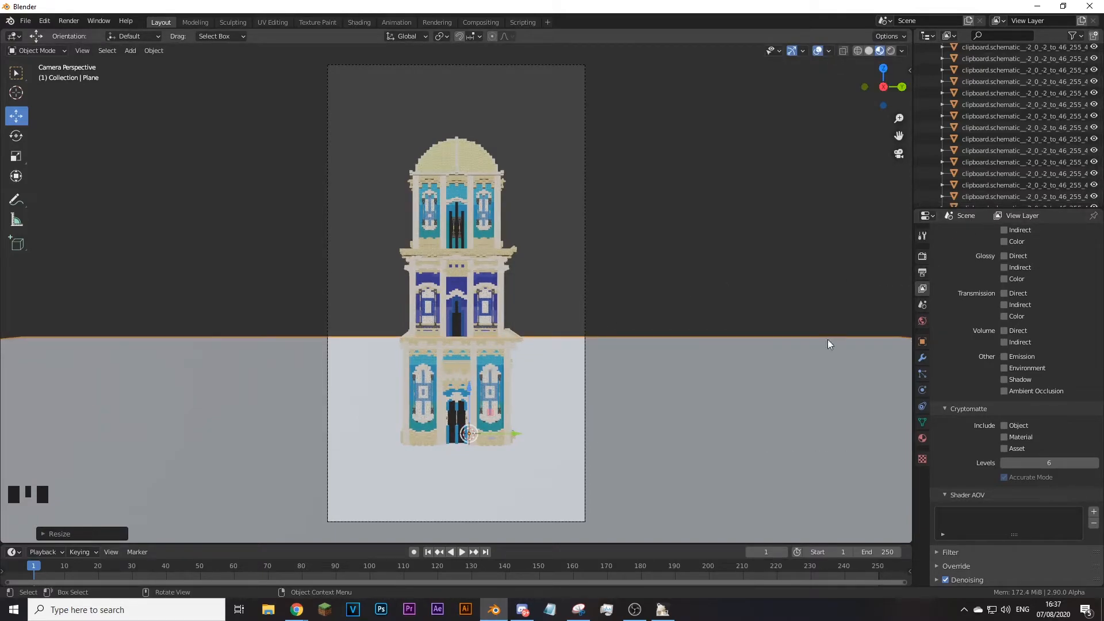
Step: Set the render resolution percentage to 30% and render a test image of the tower on its ground plane
left_click(922, 256)
left_click(1035, 233)
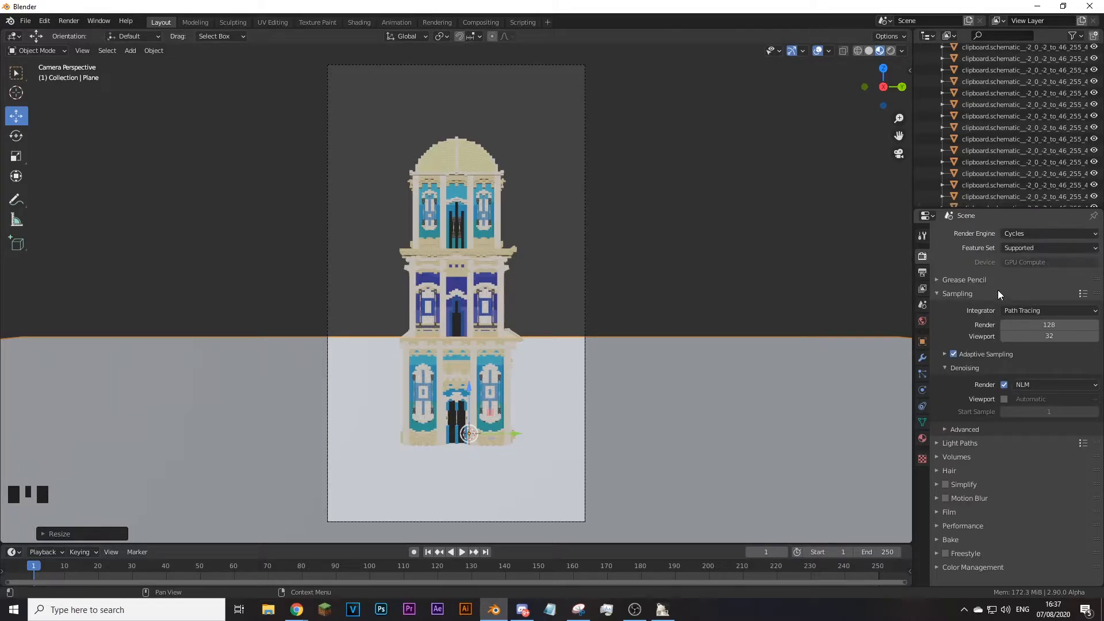
left_click(922, 272)
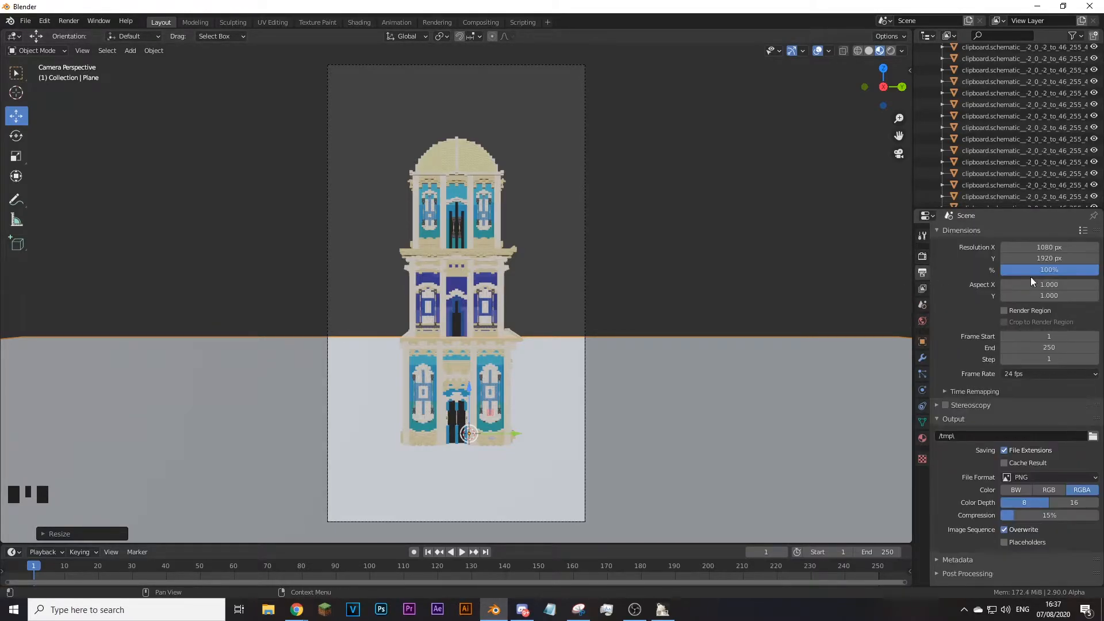
left_click_drag(1072, 272, 1003, 272)
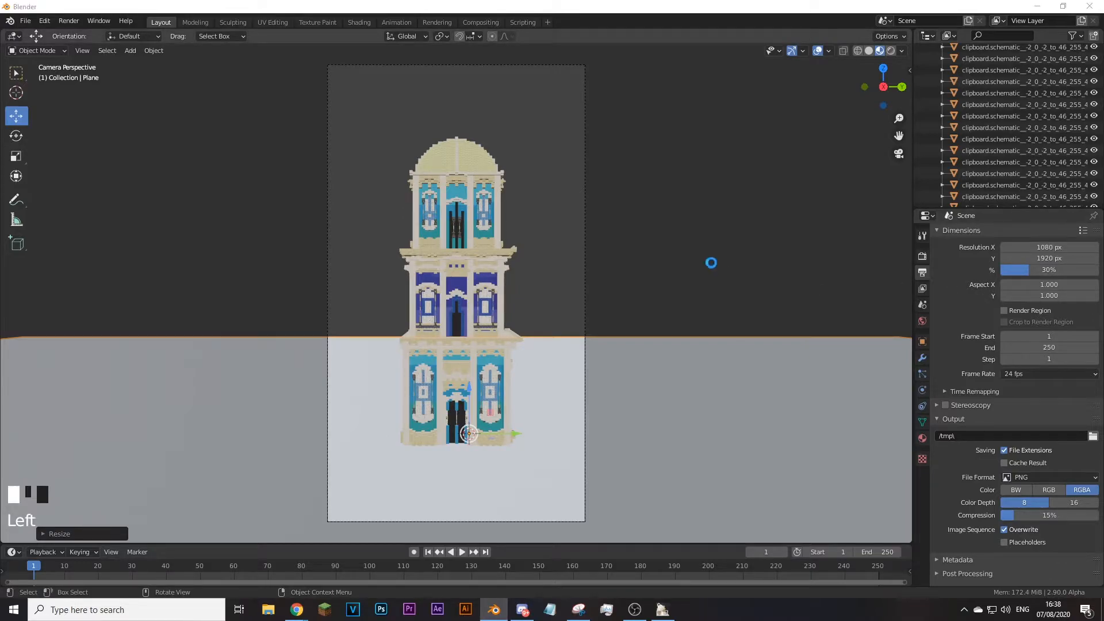
key("F12")
left_click(786, 91)
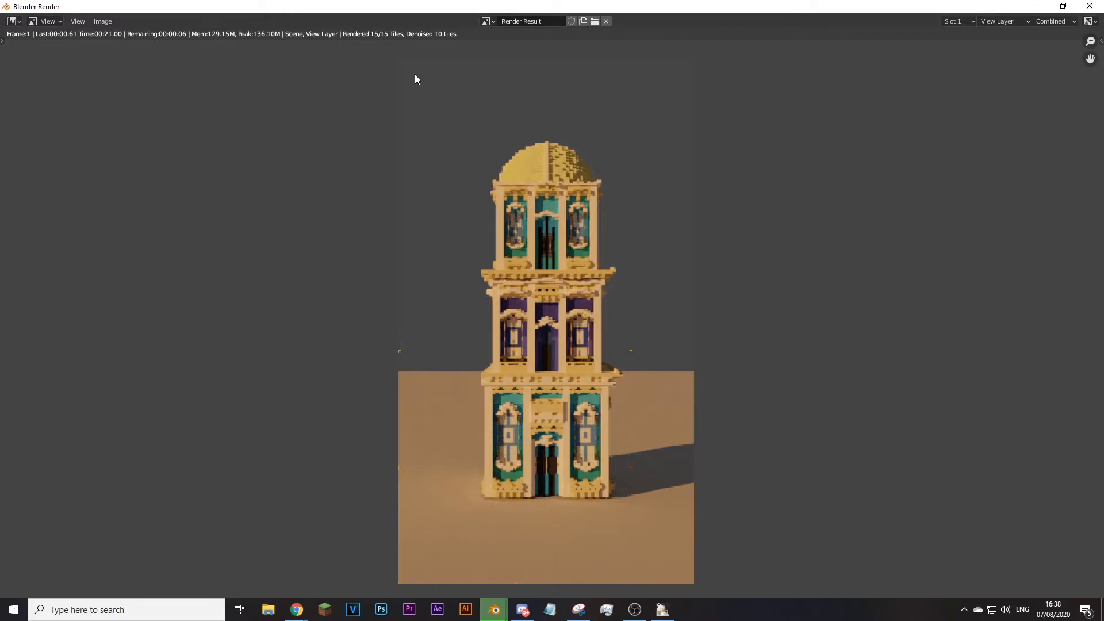
left_click(496, 613)
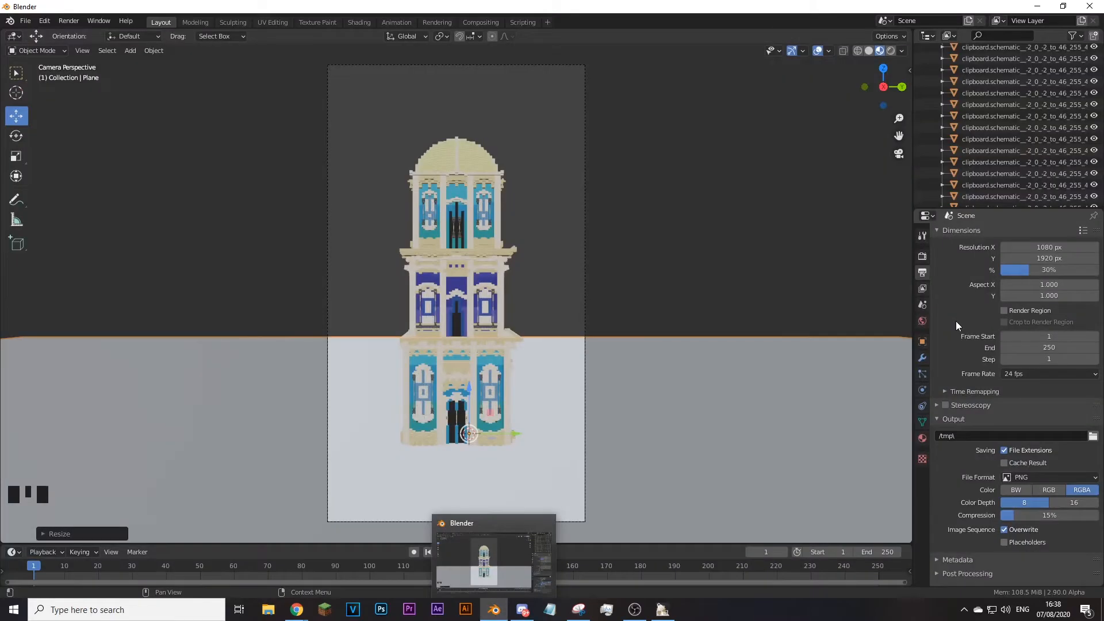
Step: Brighten the world background colour to a light grey with a value of about 0.733 and render another test image
left_click(922, 320)
left_click(1043, 302)
left_click_drag(1078, 212, 1078, 159)
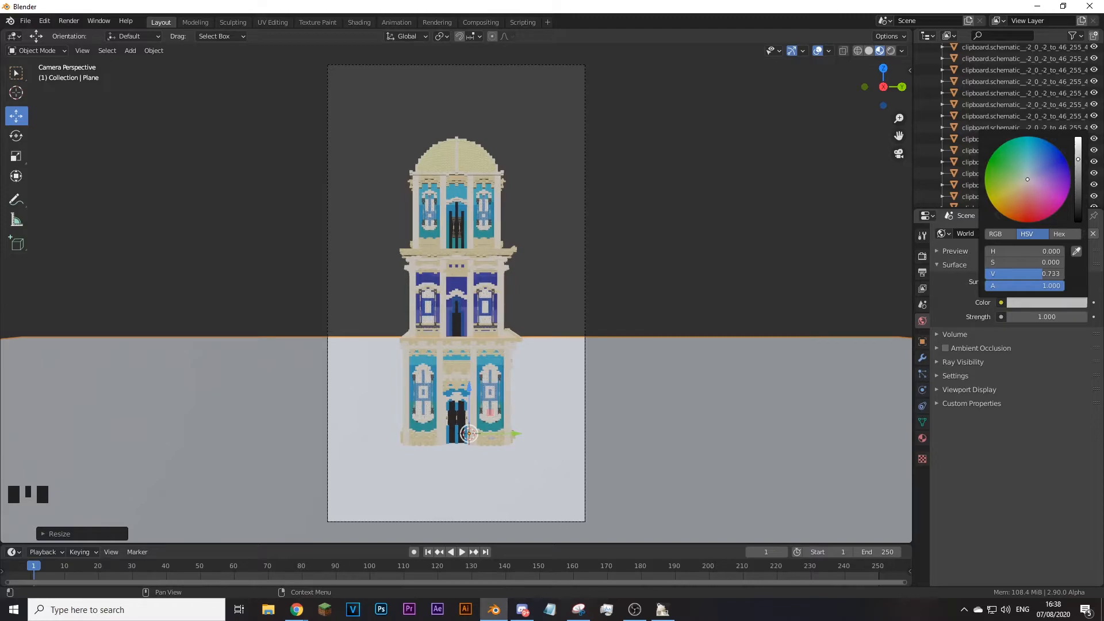
key("F12")
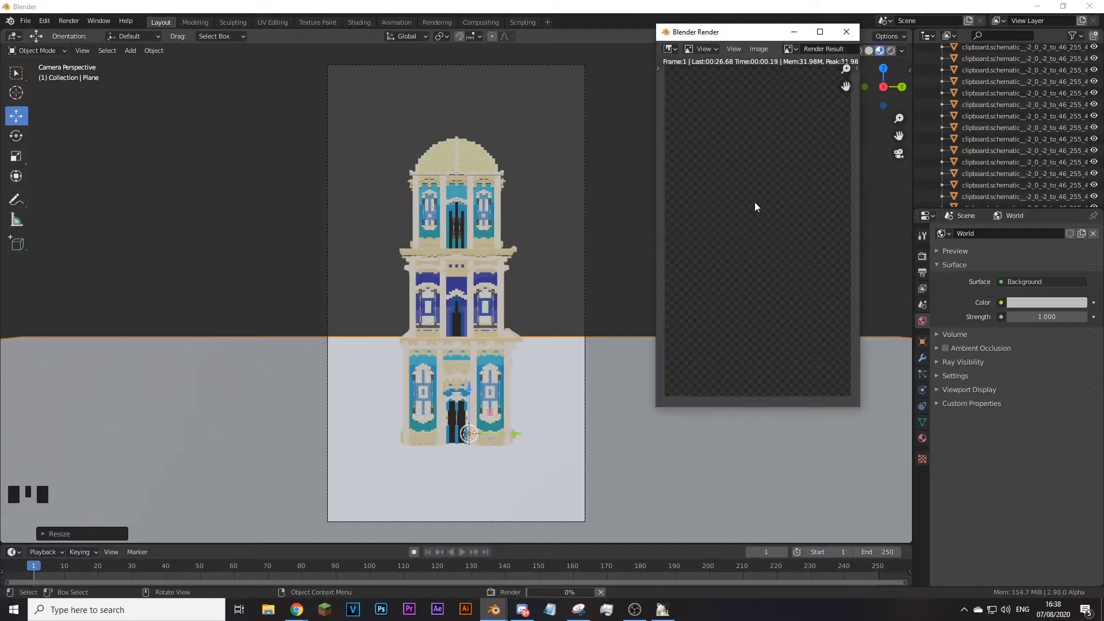
left_click(818, 32)
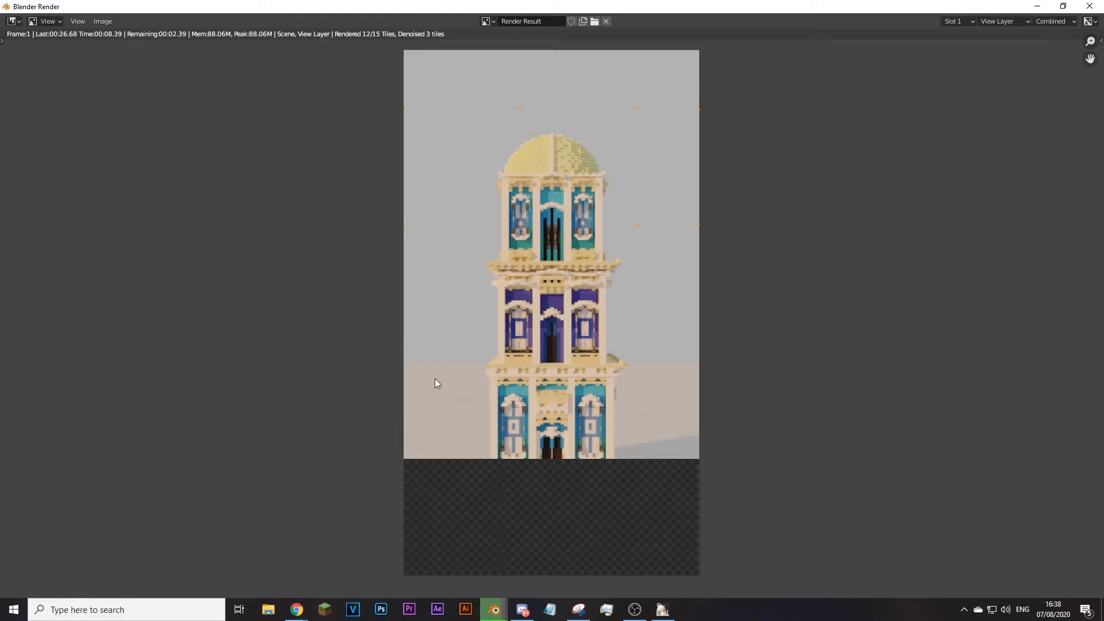
key("Escape")
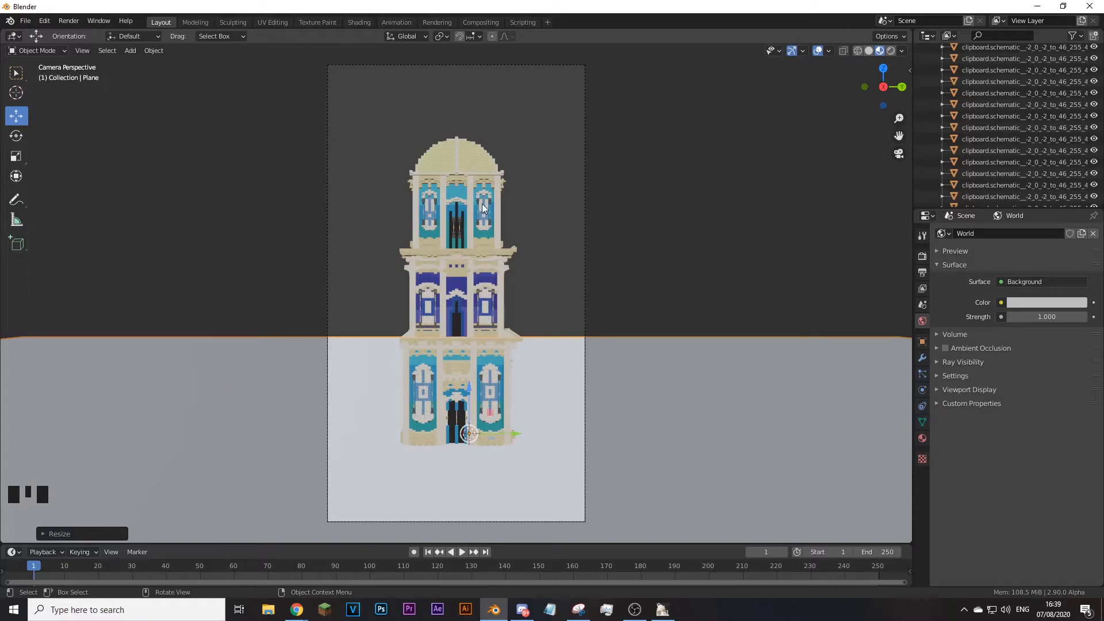
Step: In the Shading workspace, create a new material for the ground plane
left_click(355, 22)
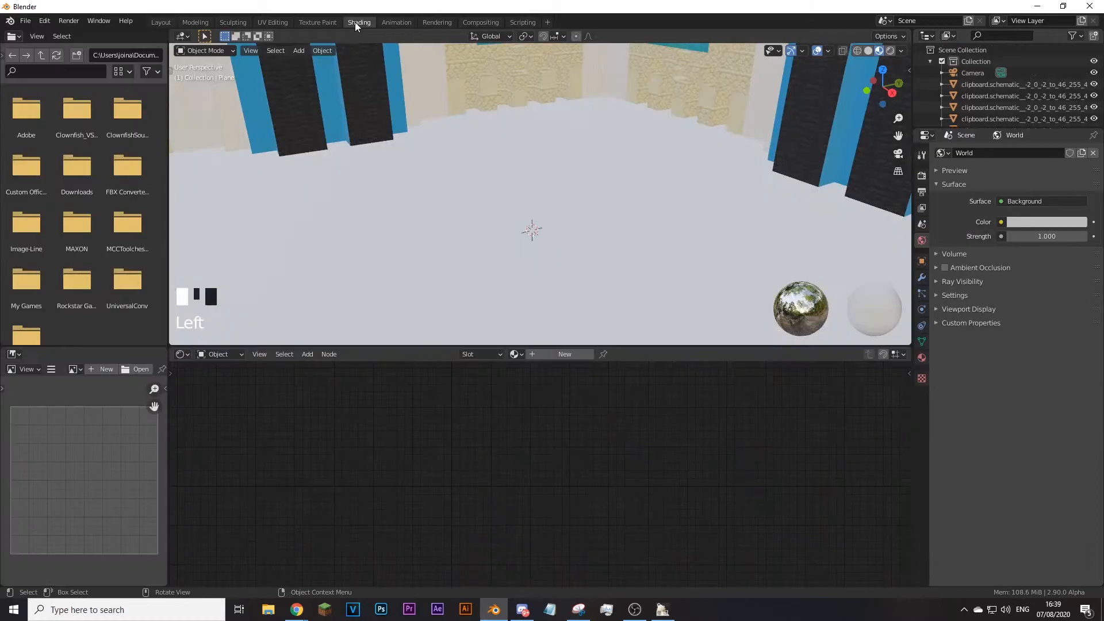
scroll(576, 259, "down", 5)
scroll(595, 263, "down", 7)
left_click(636, 264)
triple_click(635, 260)
key("shift+f")
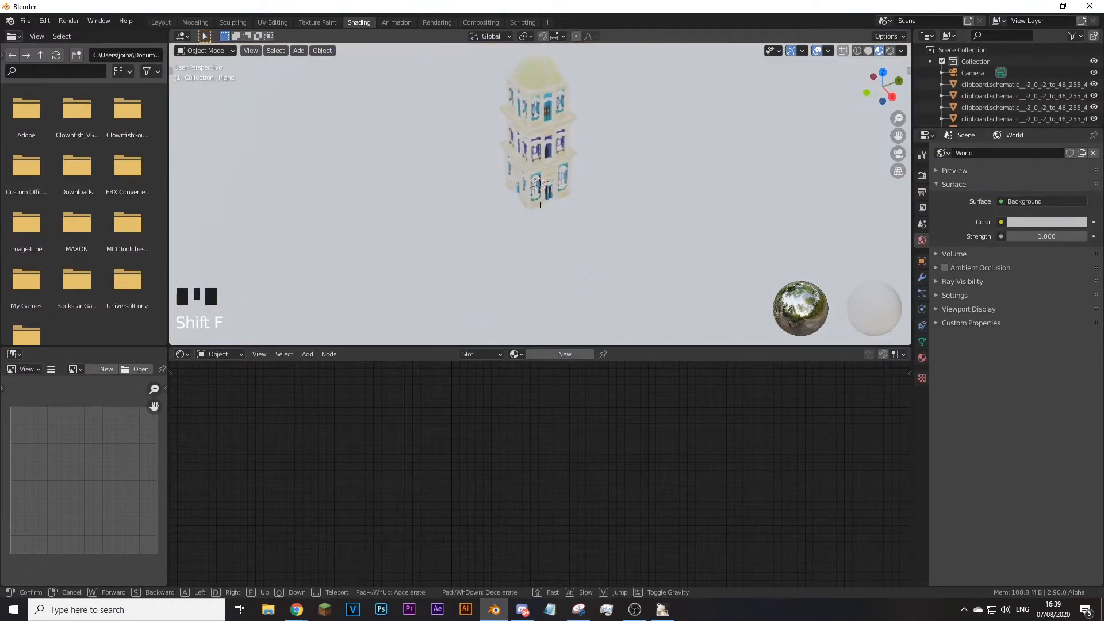
key("s")
left_click(575, 281)
key("shift+f")
key("w")
left_click(555, 210)
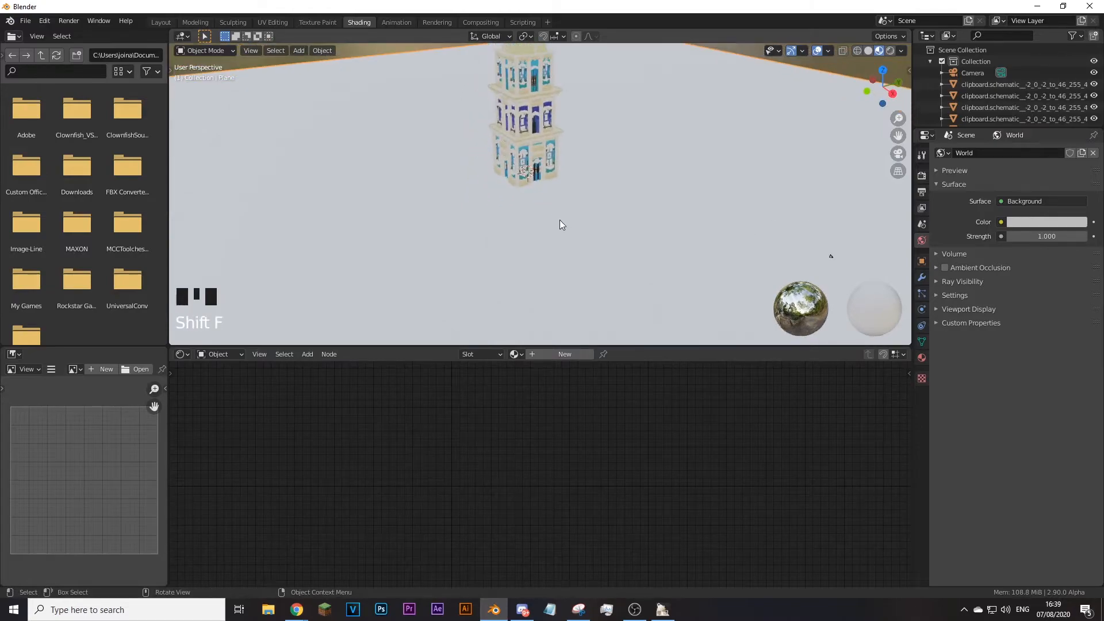
left_click(366, 24)
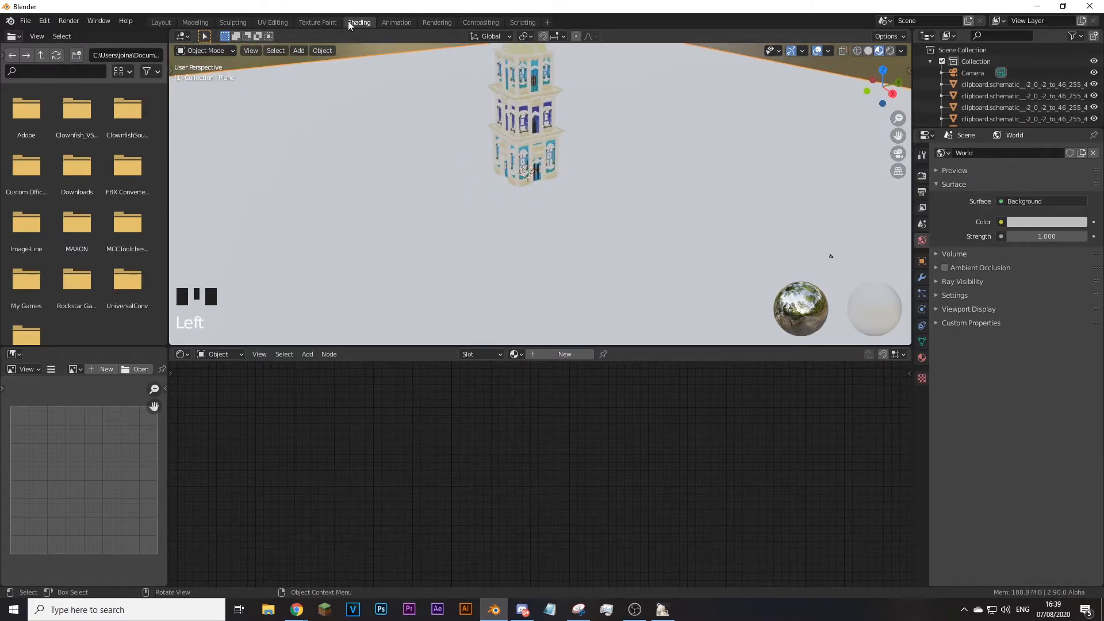
left_click_drag(402, 346, 403, 430)
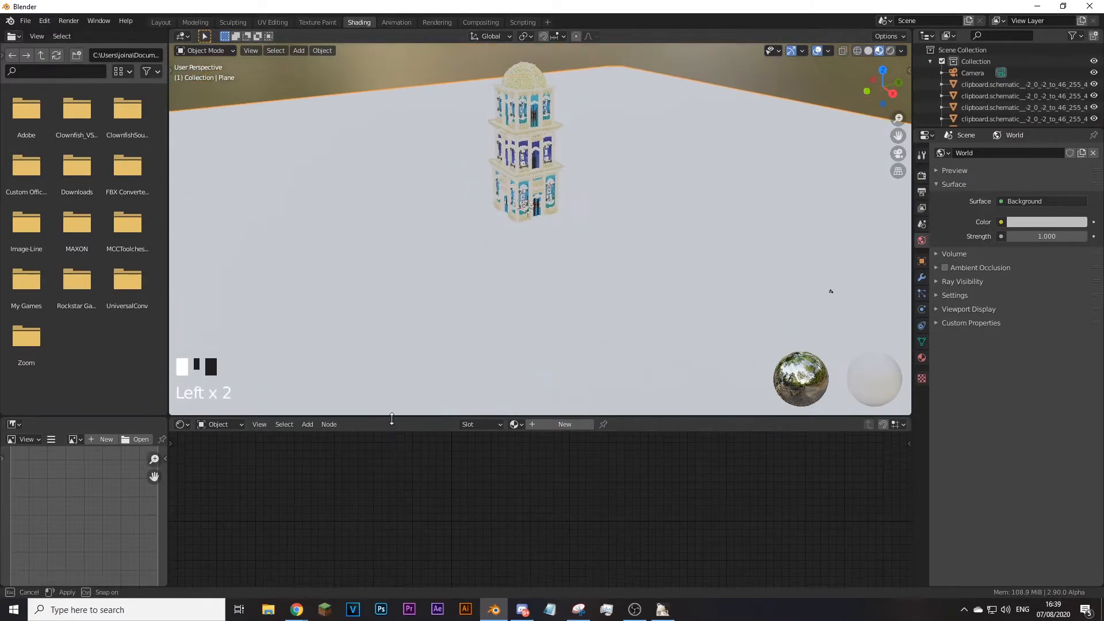
left_click(628, 264)
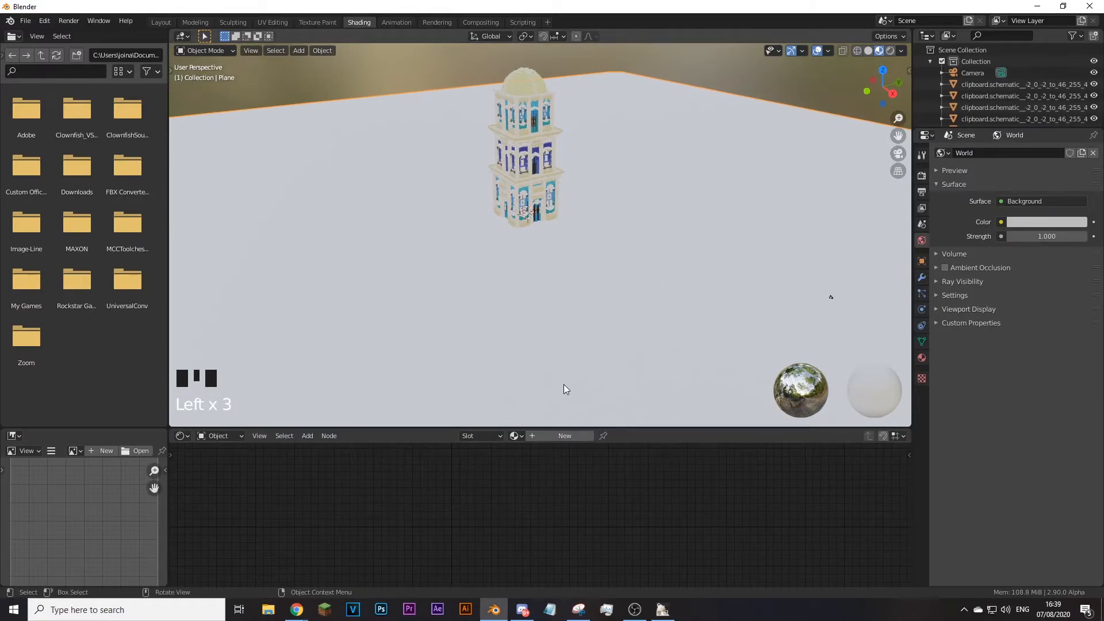
left_click(548, 435)
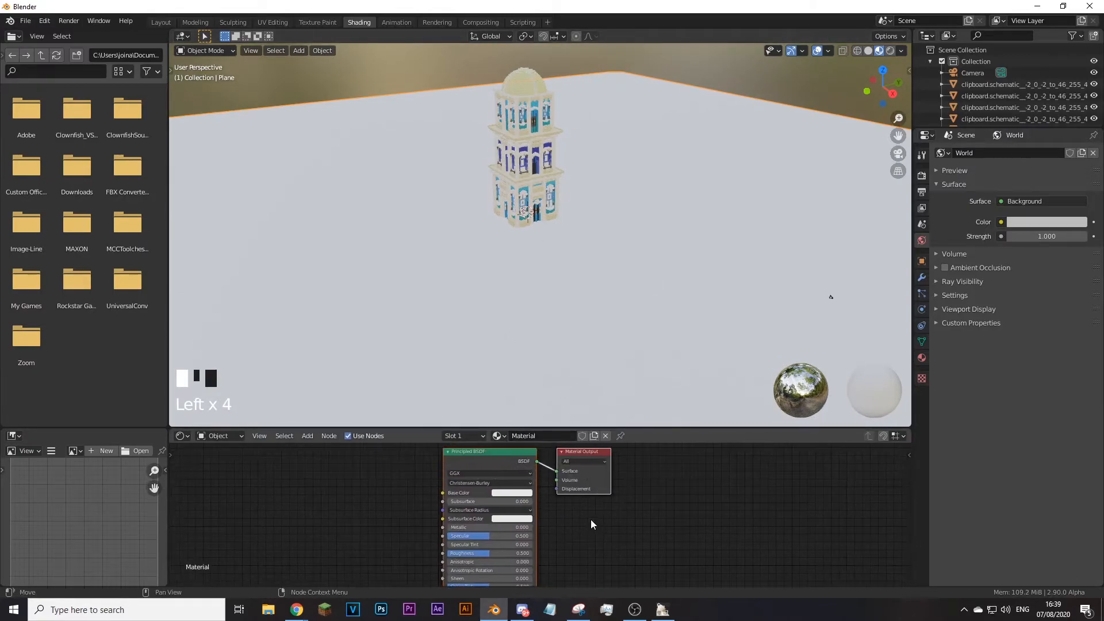
Step: Enlarge the node editor and move the Material Output node well away from the Principled BSDF node
scroll(591, 520, "down", 2)
left_click_drag(577, 429, 577, 369)
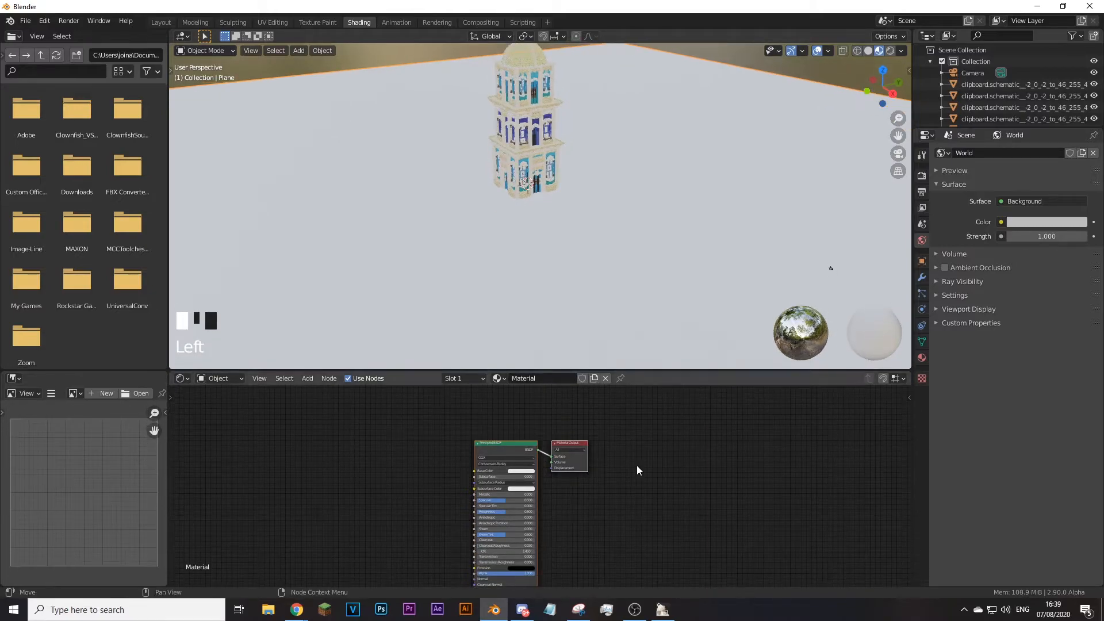
middle_click_drag(636, 486, 577, 458)
left_click_drag(511, 416, 642, 430)
left_click(560, 463)
middle_click_drag(557, 464, 588, 466)
scroll(556, 461, "up", 1)
scroll(577, 462, "up", 1)
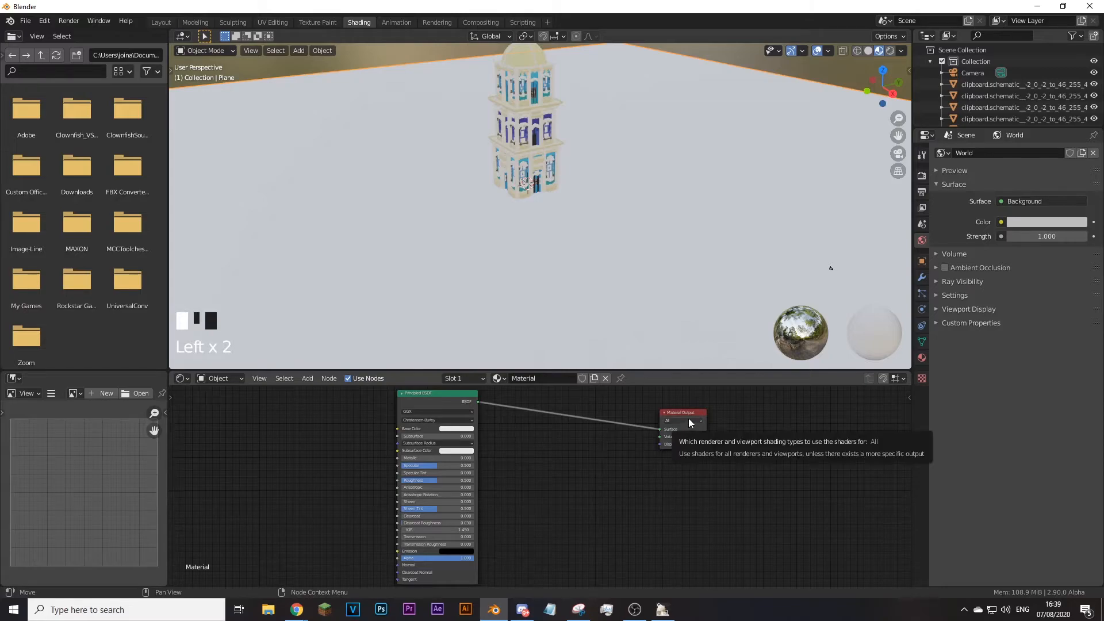
Step: Set the ground material's Principled BSDF to Metallic 1.000 and Roughness 0.200
left_click_drag(426, 458, 477, 457)
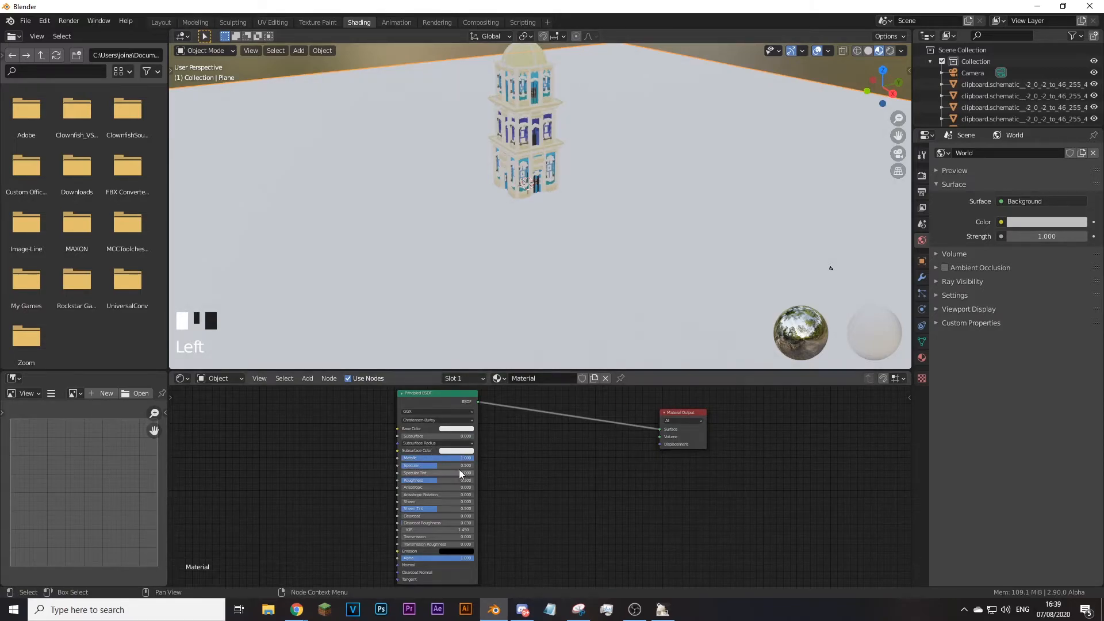
left_click_drag(440, 480, 419, 481)
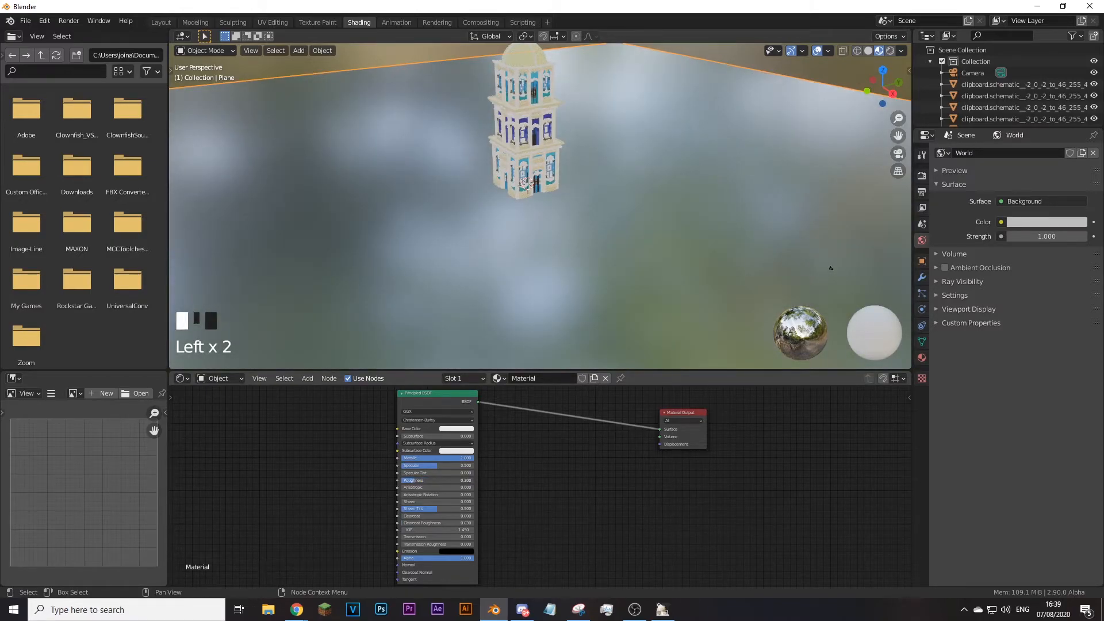
Step: Inspect the ground plane's reflections from several angles, comparing solid and material preview shading
key("shift+f")
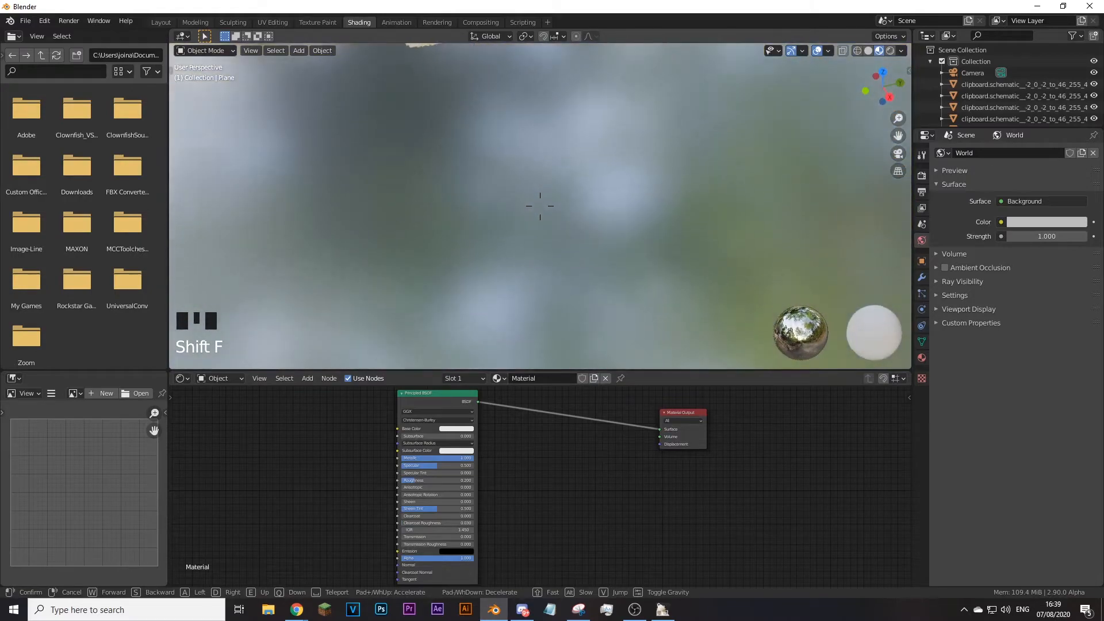
left_click(540, 205)
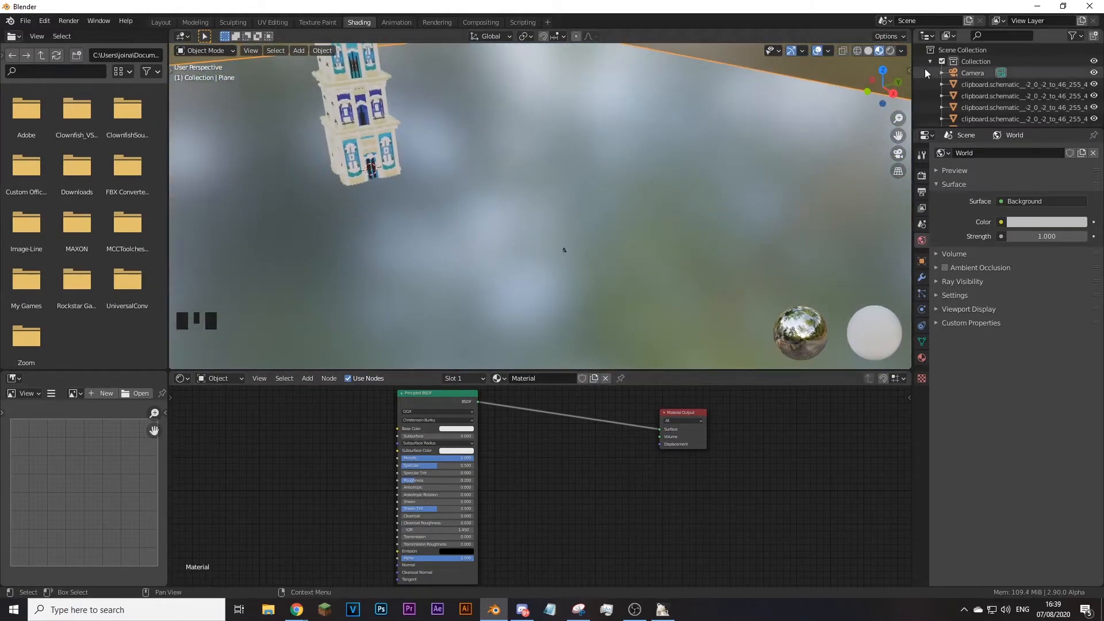
left_click(880, 53)
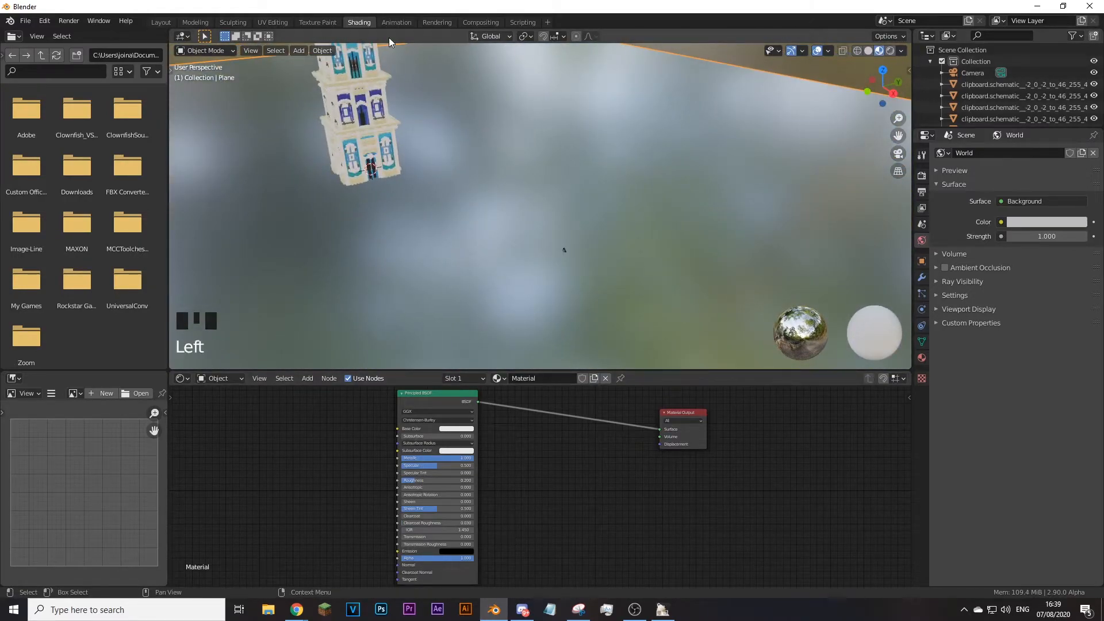
left_click(869, 51)
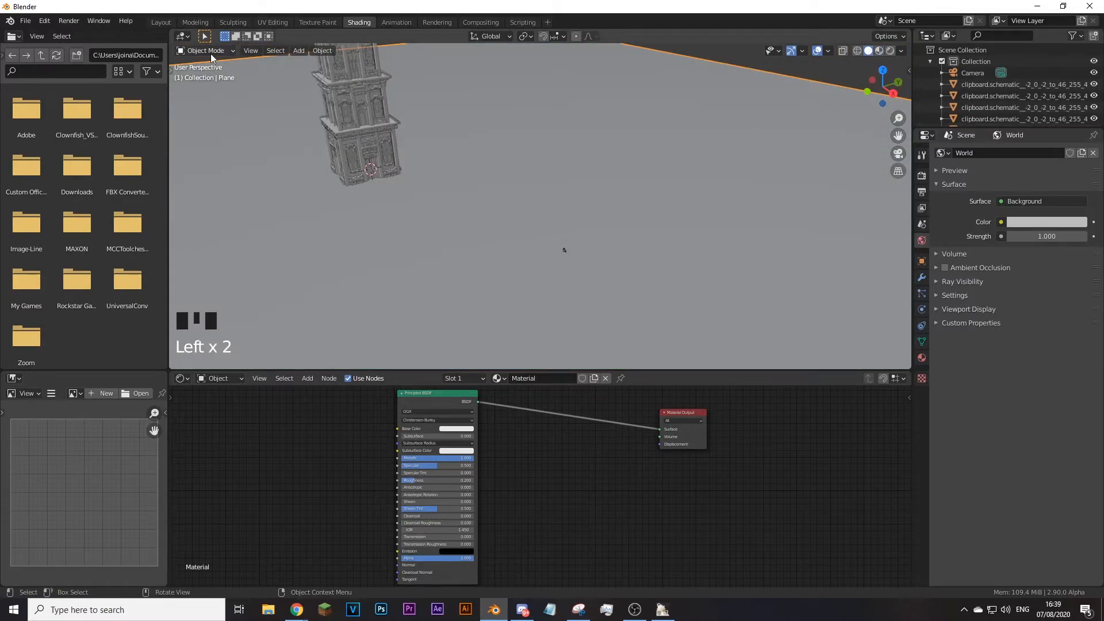
left_click(879, 50)
key("shift+f")
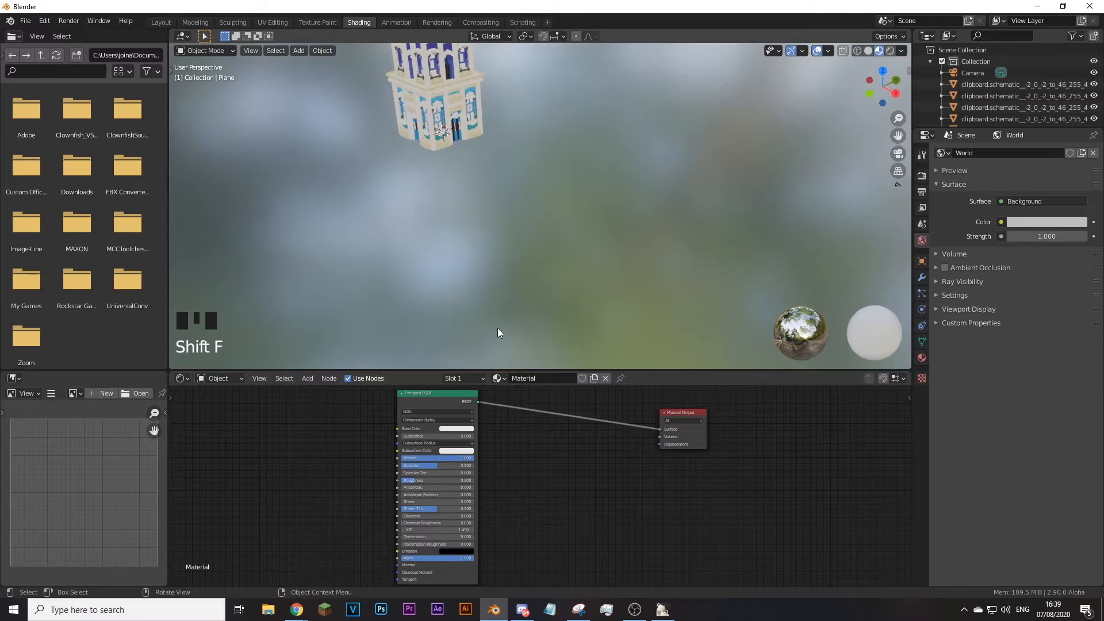
key("shift+f")
left_click(632, 329)
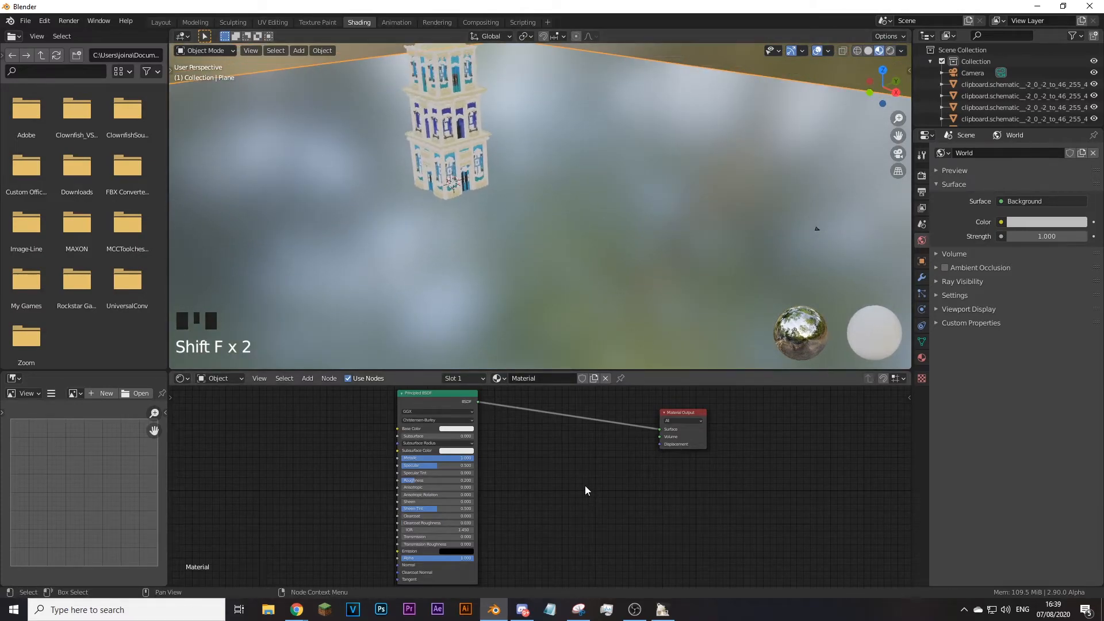
Step: Add a Glossy BSDF node beside the Principled BSDF in the ground material
key("shift+a")
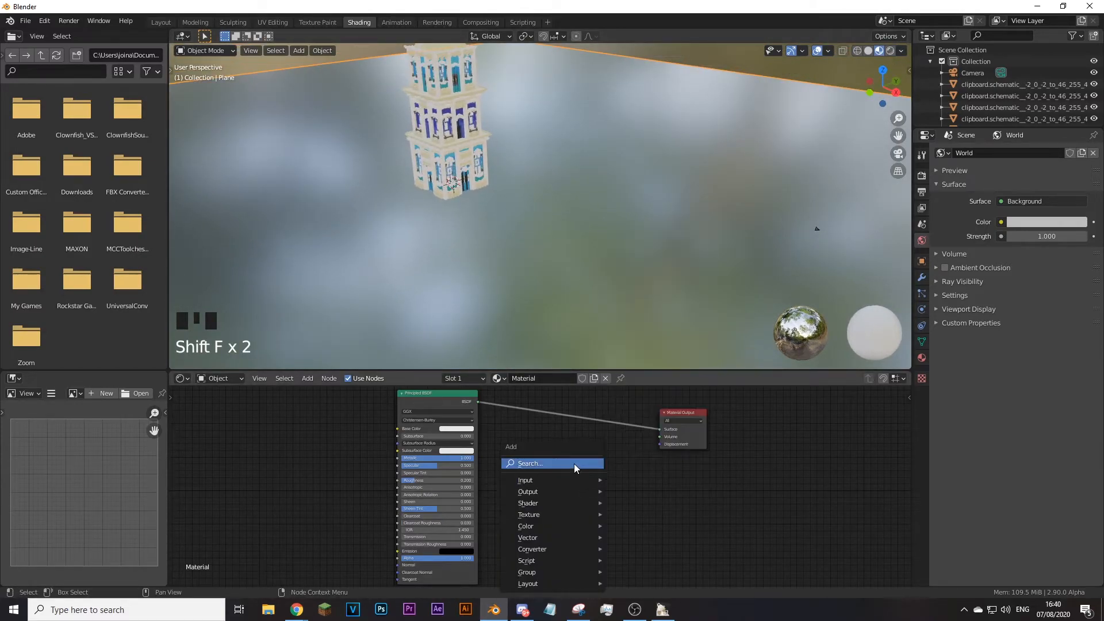
left_click(574, 463)
type("glossy")
key("Return")
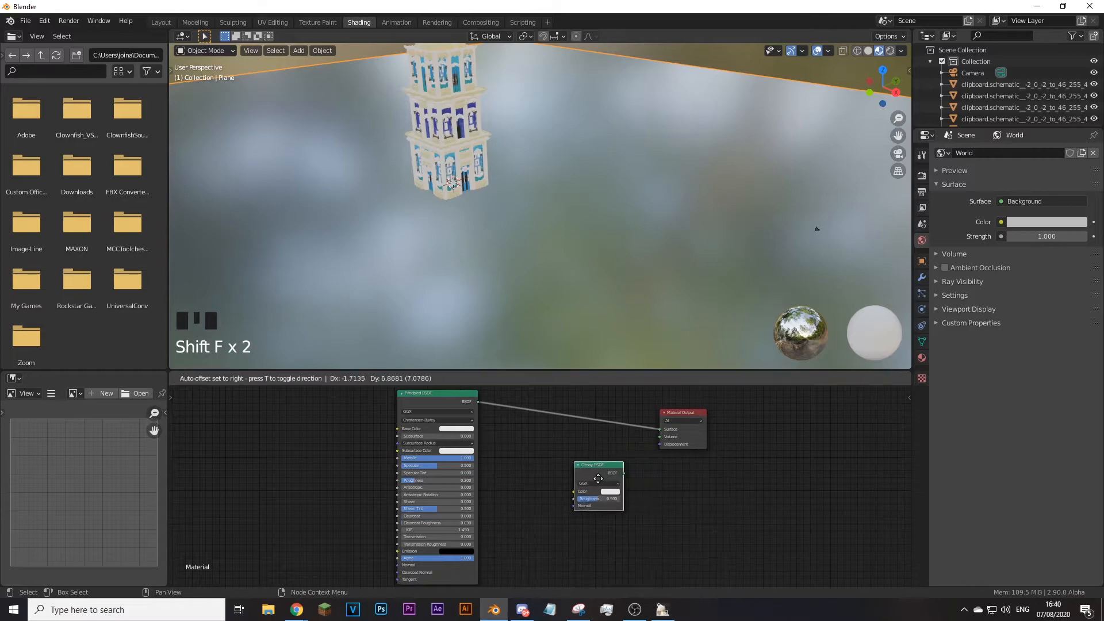
left_click(533, 500)
Step: Insert an Add Shader between the Principled BSDF and Material Output, and connect the Glossy BSDF to its second Shader input
key("shift+a")
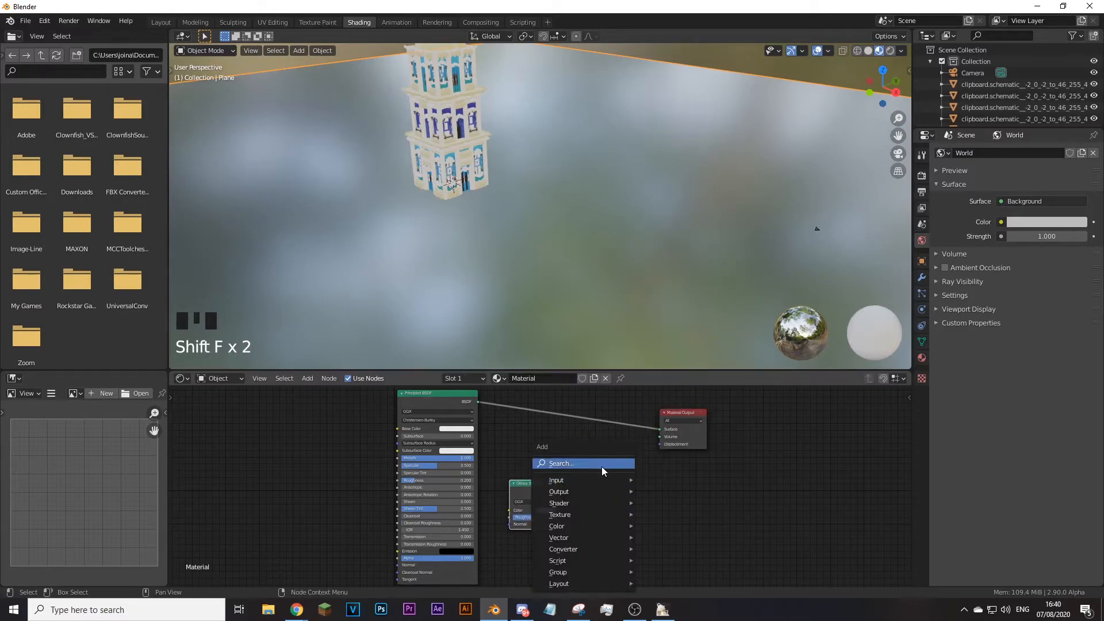
left_click(599, 464)
type("add")
key("Return")
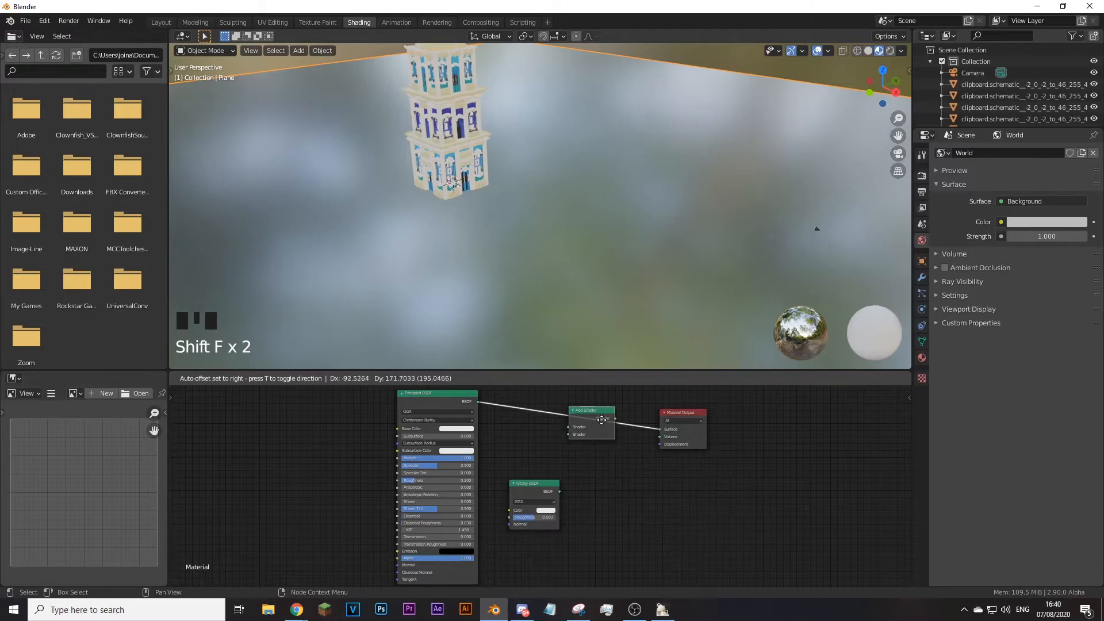
left_click(571, 482)
mouse_move(561, 490)
left_mouse_down()
mouse_move(574, 437)
mouse_move(524, 492)
mouse_move(545, 497)
left_mouse_up()
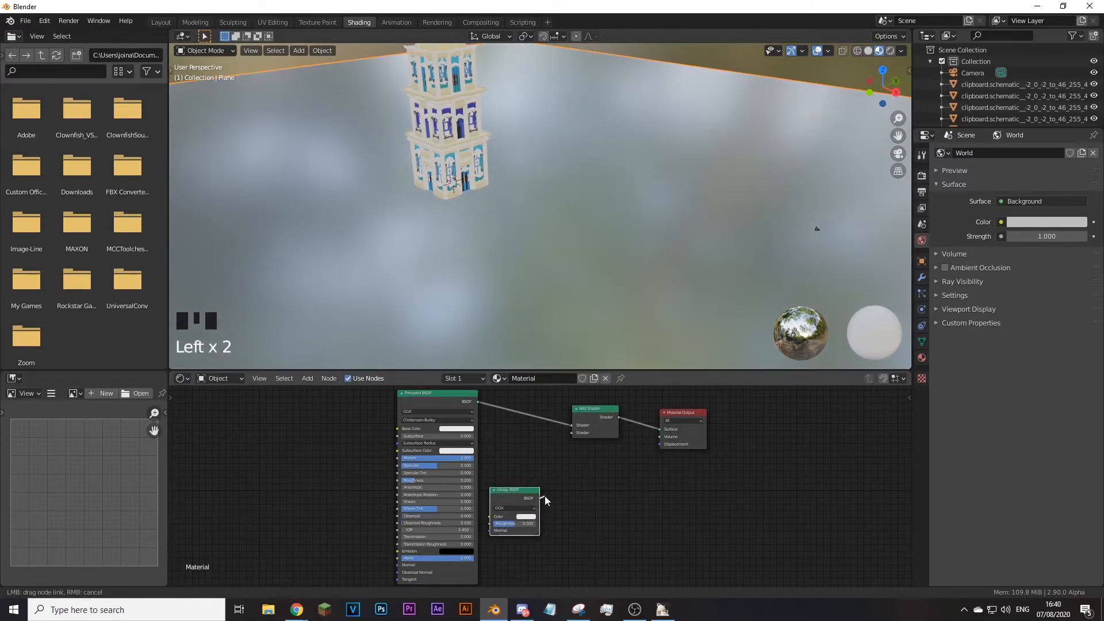
left_click(574, 433)
scroll(587, 452, "up", 2)
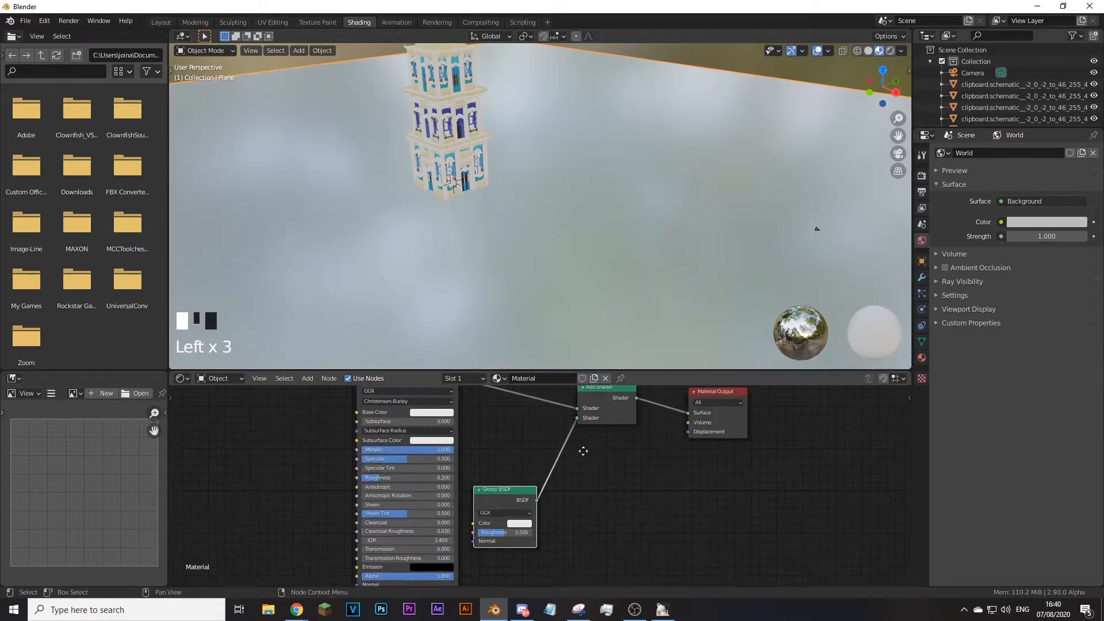
Step: Lower the Glossy BSDF's roughness to about 0.192
middle_click_drag(586, 453, 537, 418)
left_click_drag(469, 499, 455, 499)
left_click(459, 498)
middle_click_drag(548, 488, 600, 520)
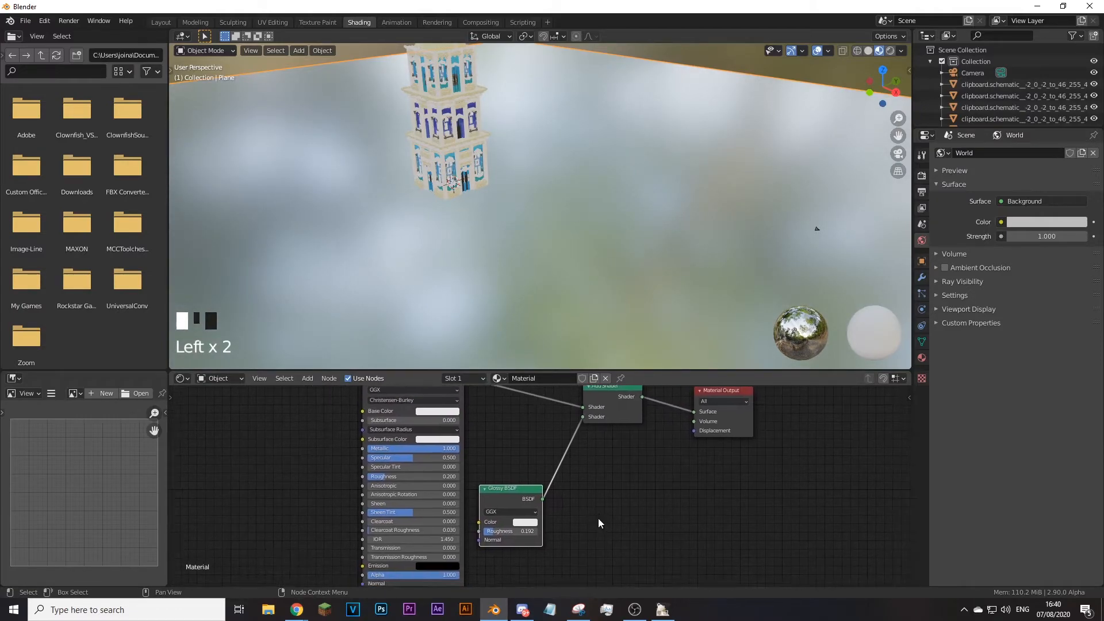
Step: Darken the ground material's Principled base color to a value of about 0.786 and sample that color for the Glossy BSDF
left_click(442, 412)
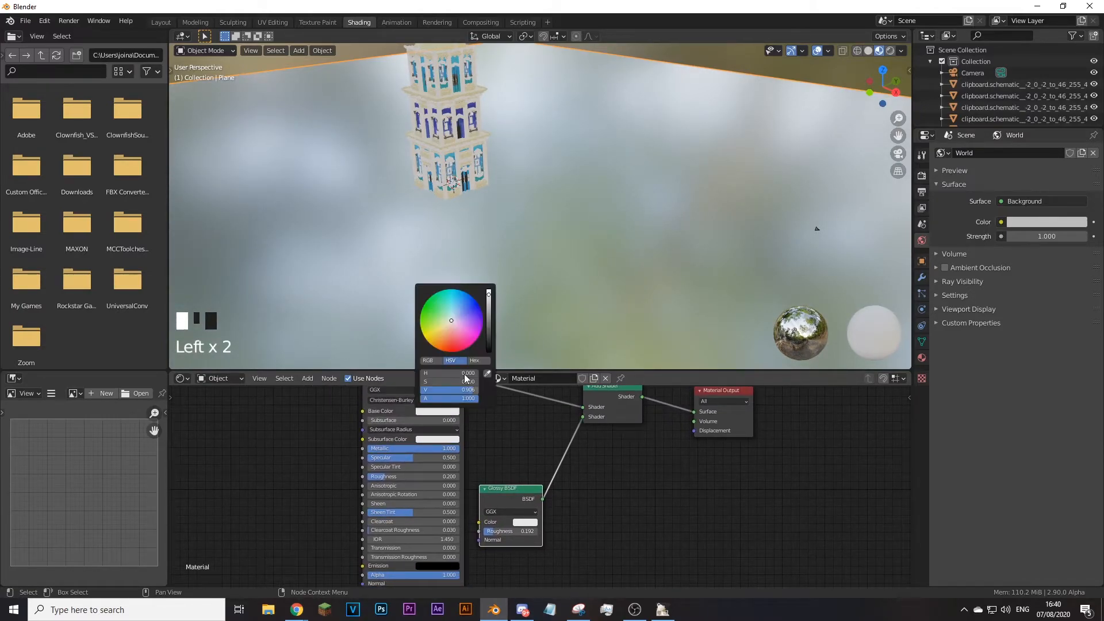
left_click_drag(489, 313, 489, 301)
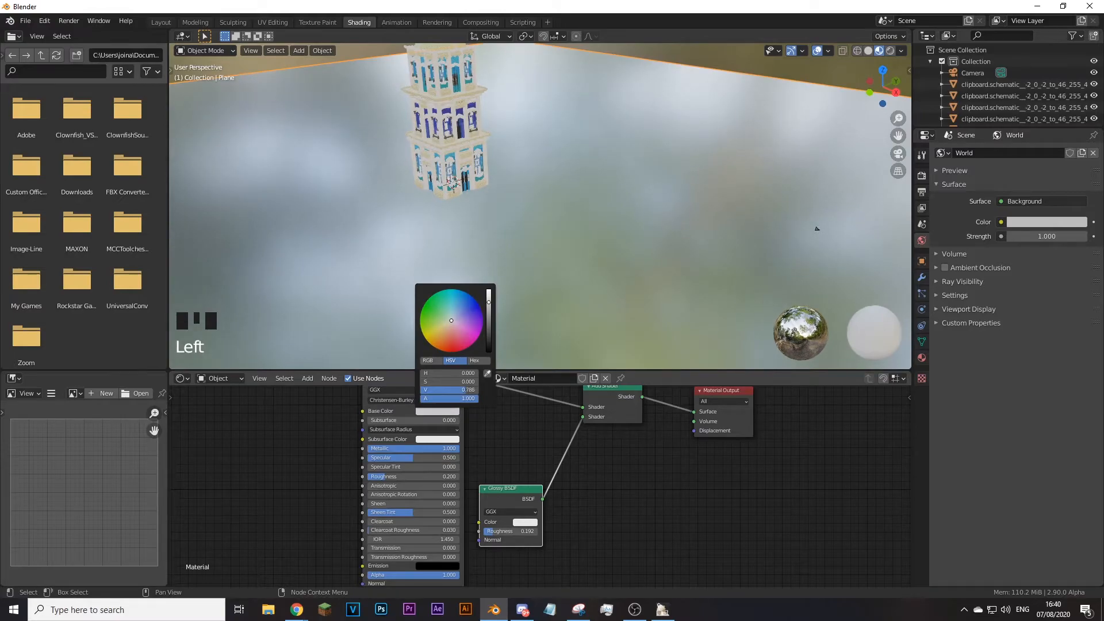
left_click(532, 523)
left_click(582, 484)
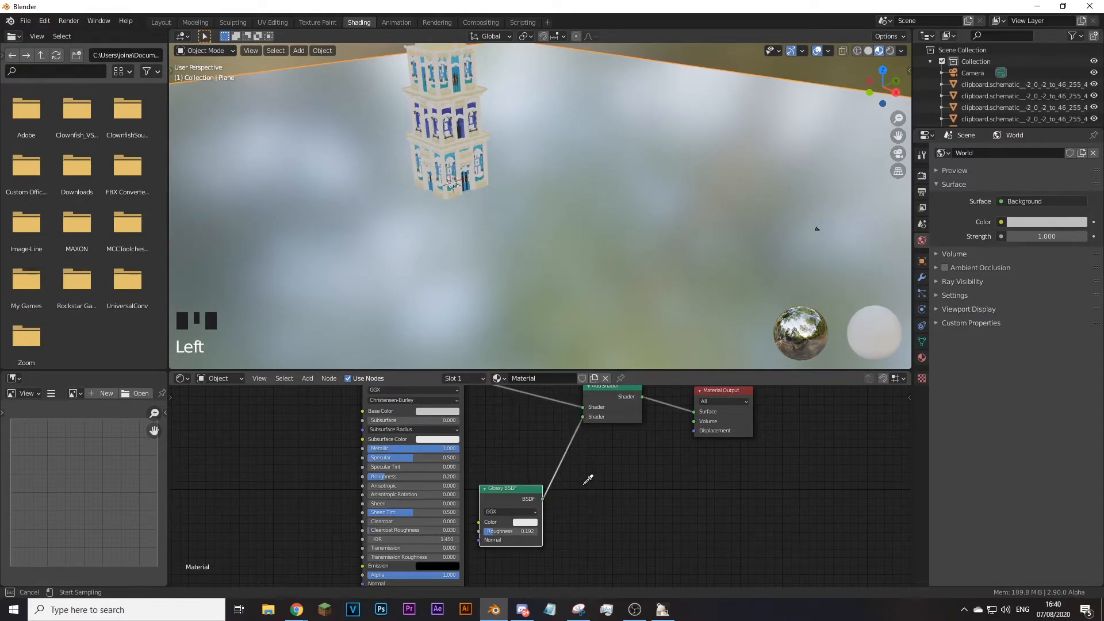
left_click(449, 407)
Step: Match the world background color to the ground by sampling the Principled BSDF's base color with the eyedropper
left_click(1043, 223)
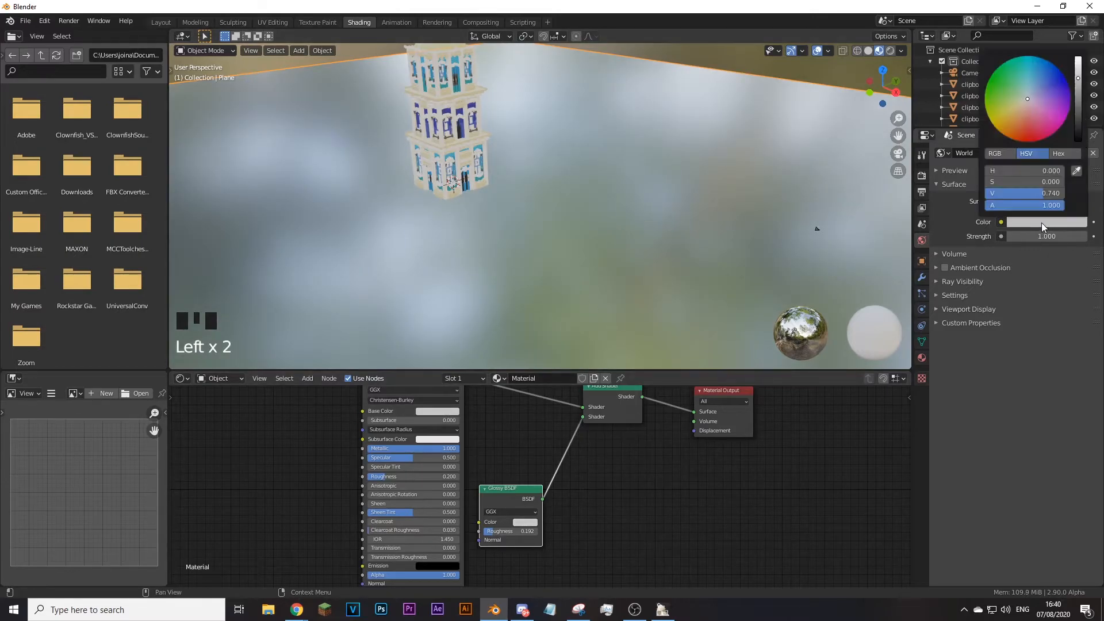
left_click(1076, 171)
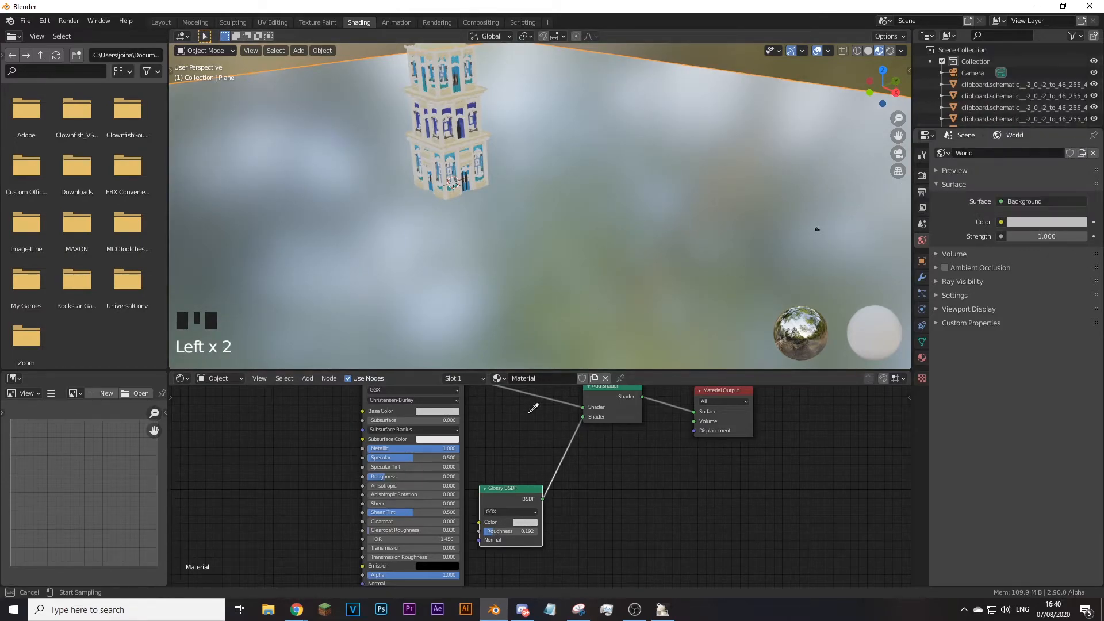
key("shift+f")
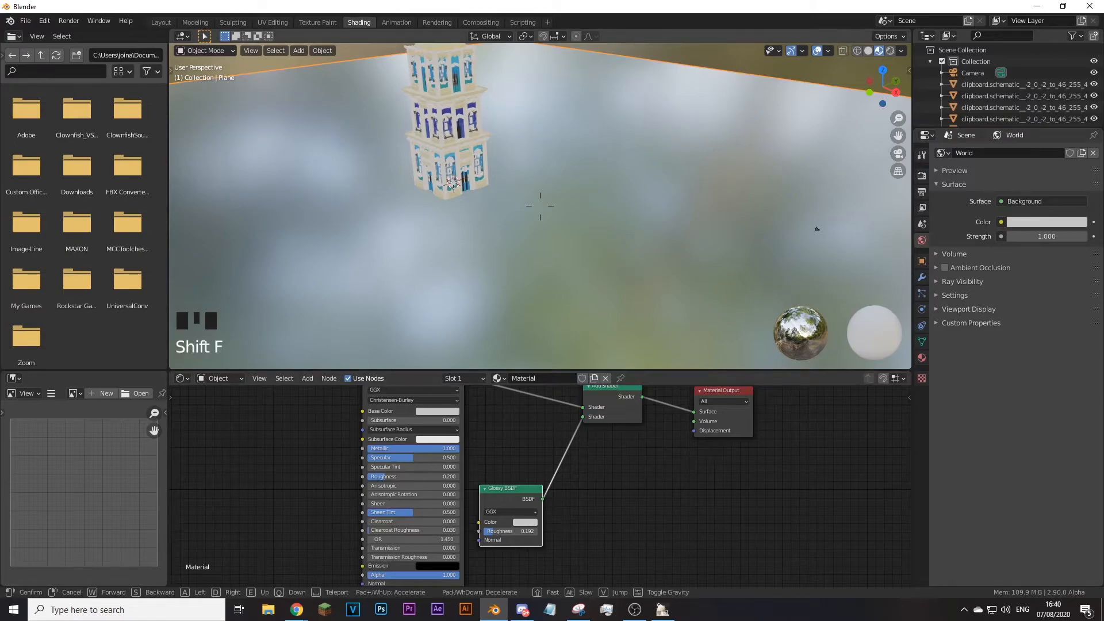
left_click(541, 210)
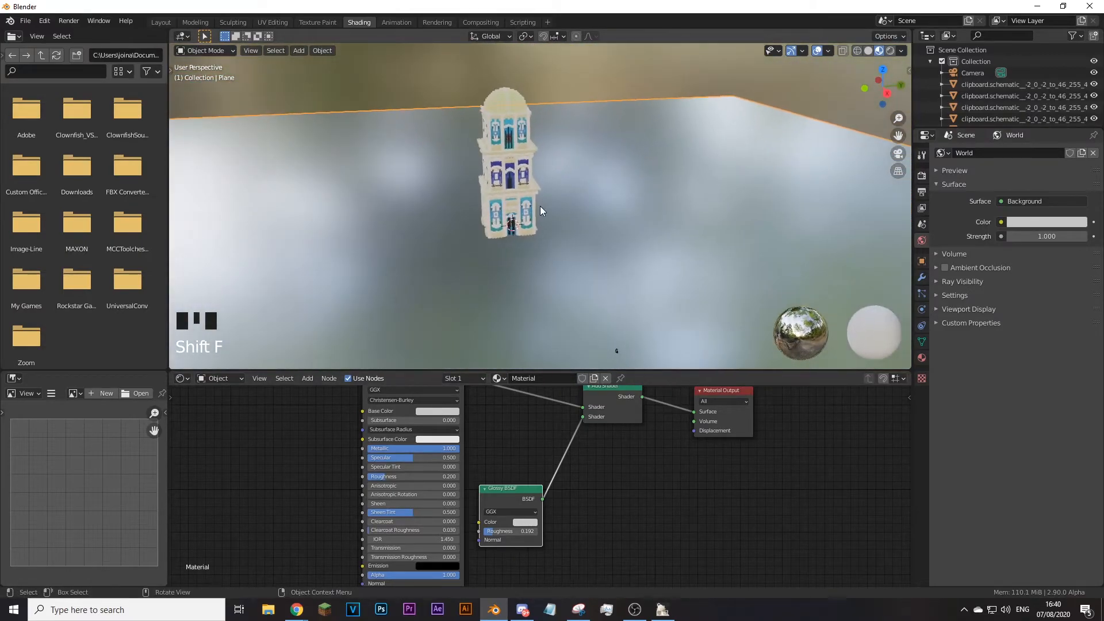
Step: Render a test image of the camera view from the Layout workspace, examine the ground reflection enlarged, and close the render
left_click(160, 23)
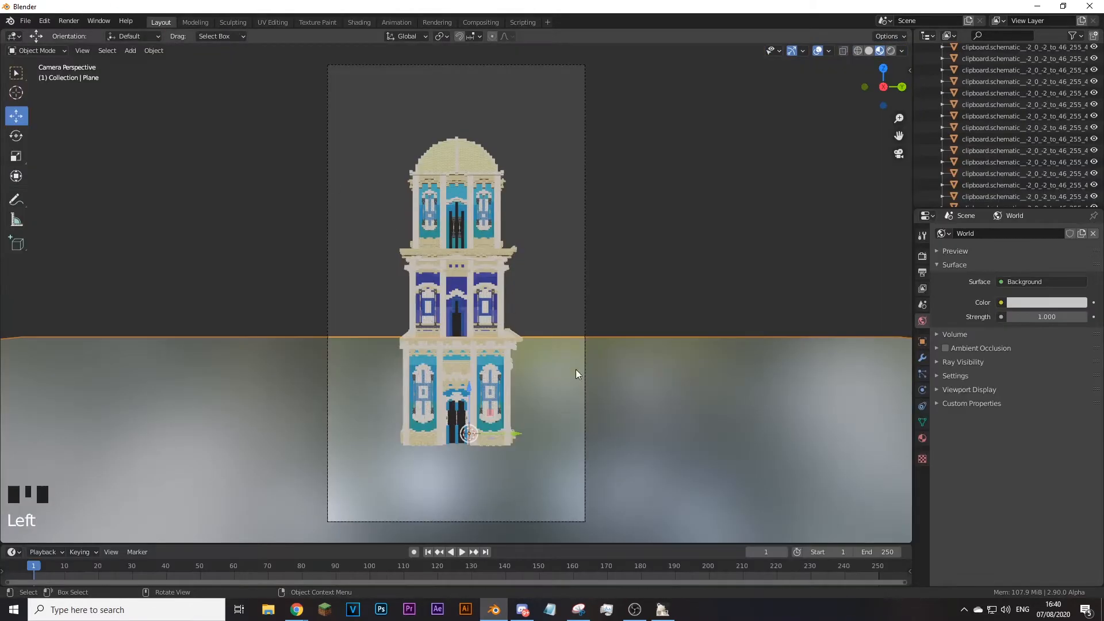
key("F12")
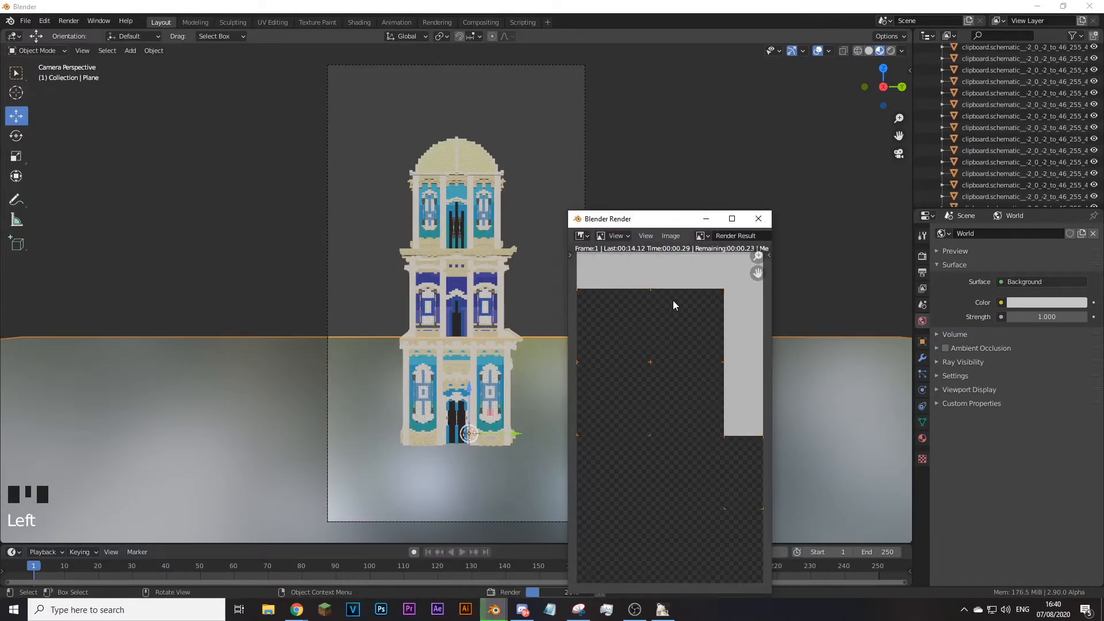
left_click(732, 218)
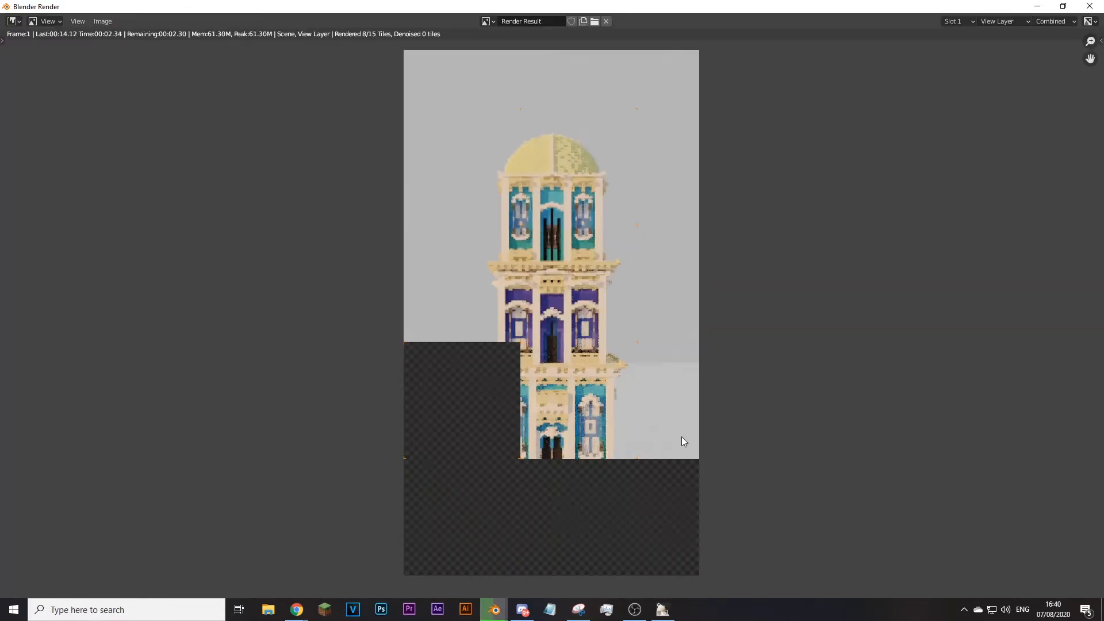
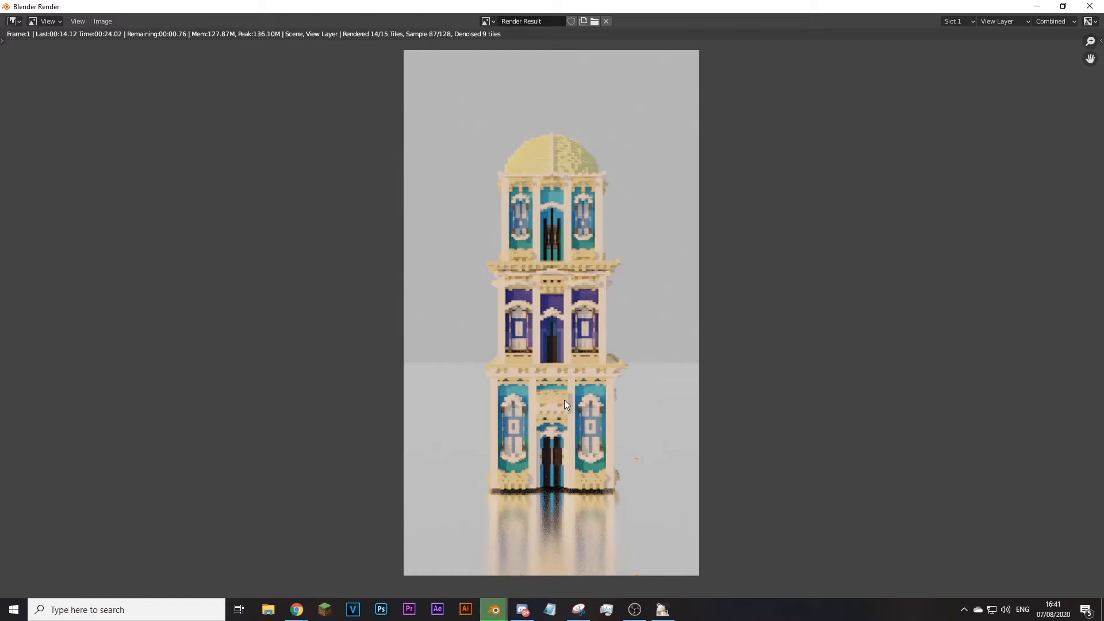
left_click(1098, 4)
key("Escape")
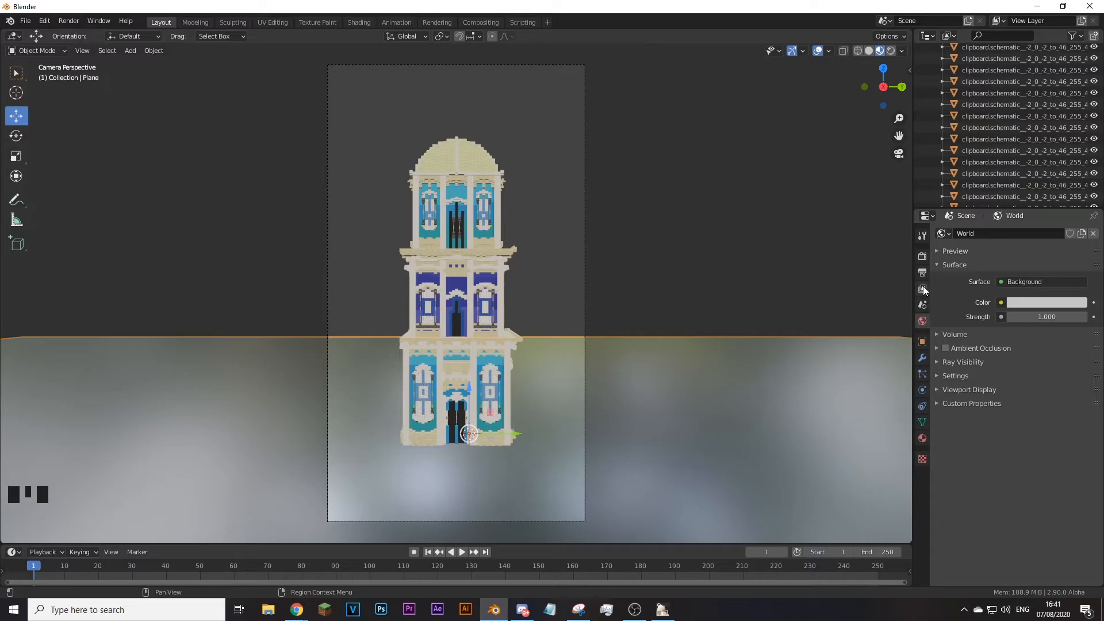
Step: Enable a transparent film background in the scene's Cycles render settings
left_click(923, 257)
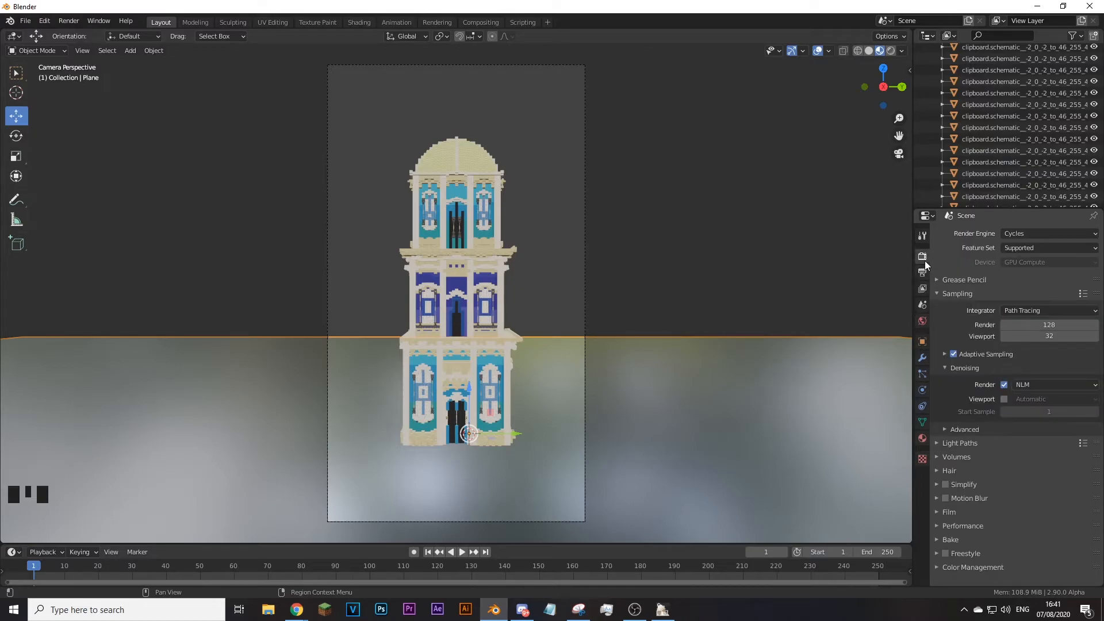
left_click(950, 514)
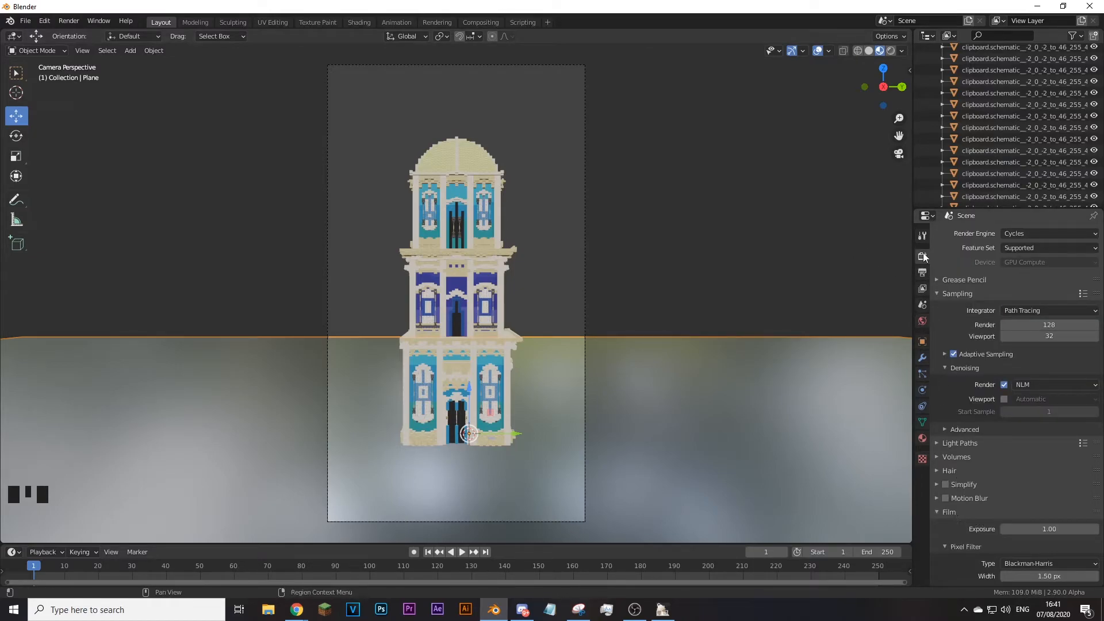
scroll(949, 283, "down", 3)
left_click(944, 448)
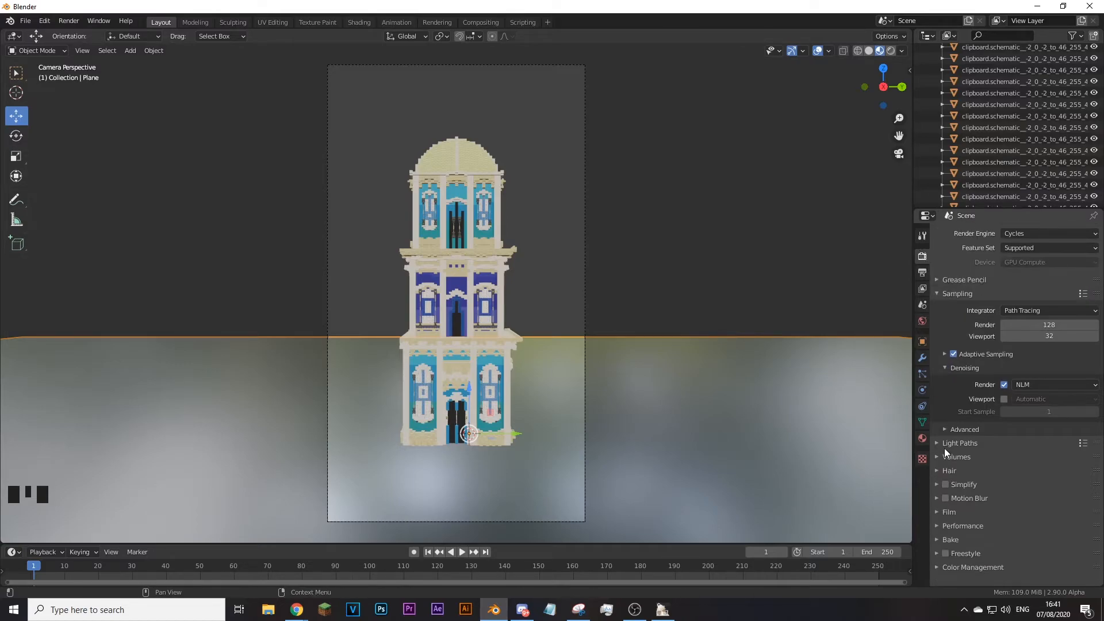
left_click(949, 510)
scroll(950, 510, "down", 5)
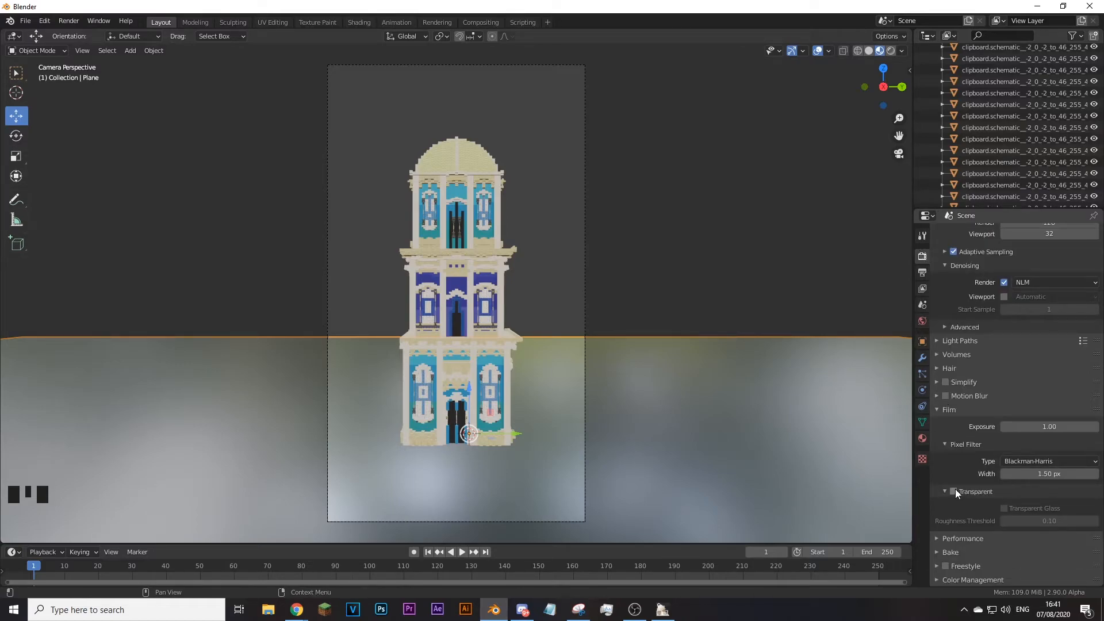
left_click(954, 492)
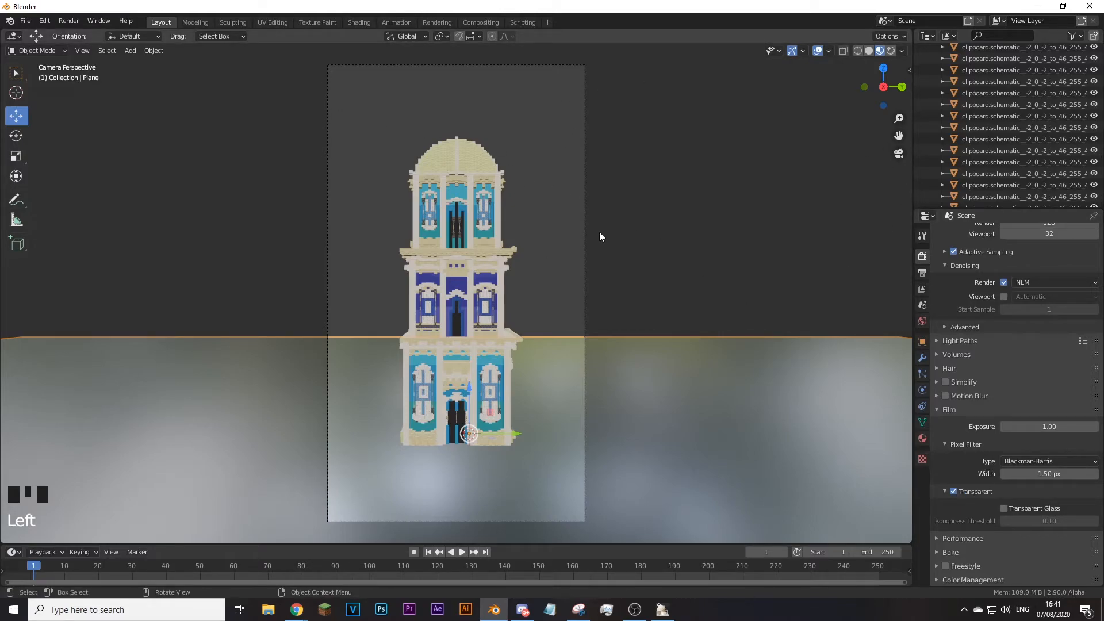
Step: Render a test image with the transparent background, examine it enlarged, and return to the scene
key("F12")
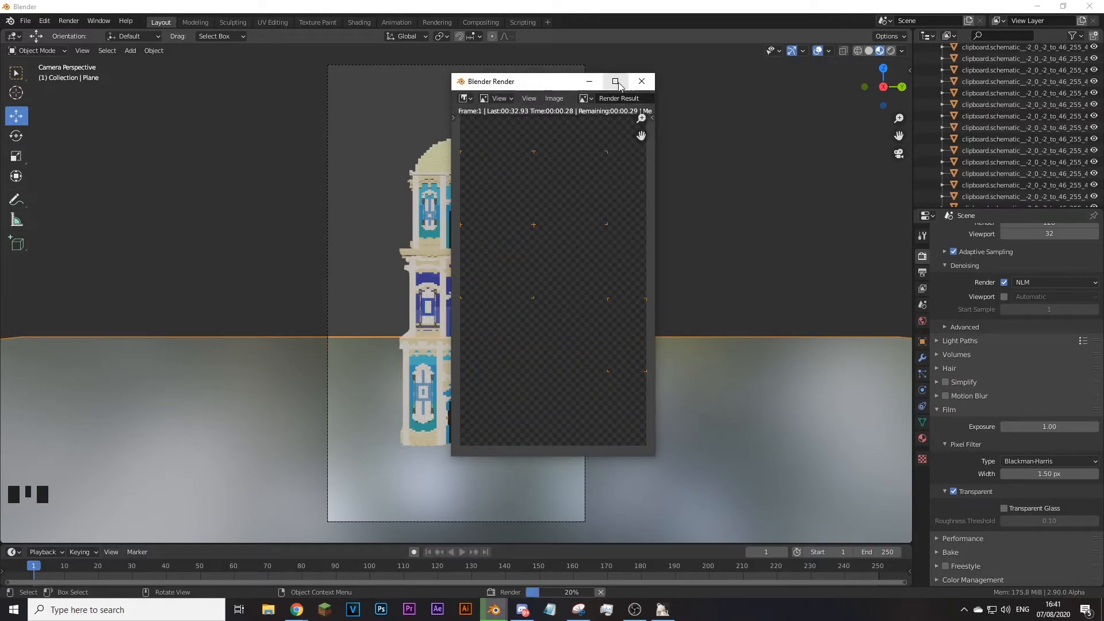
left_click(614, 81)
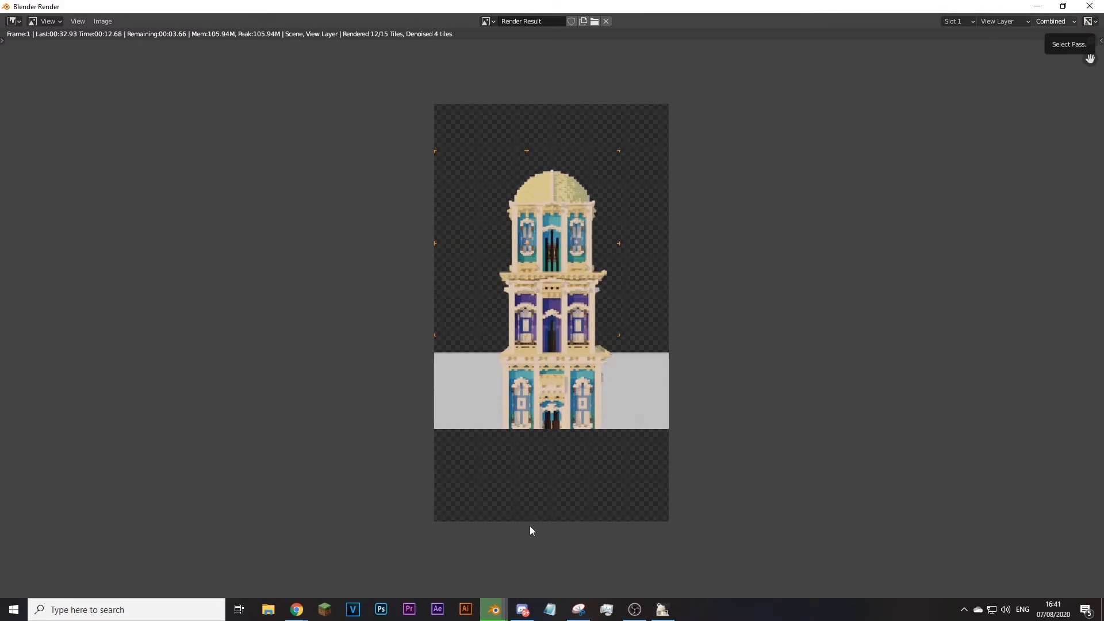
left_click(494, 610)
left_click(469, 574)
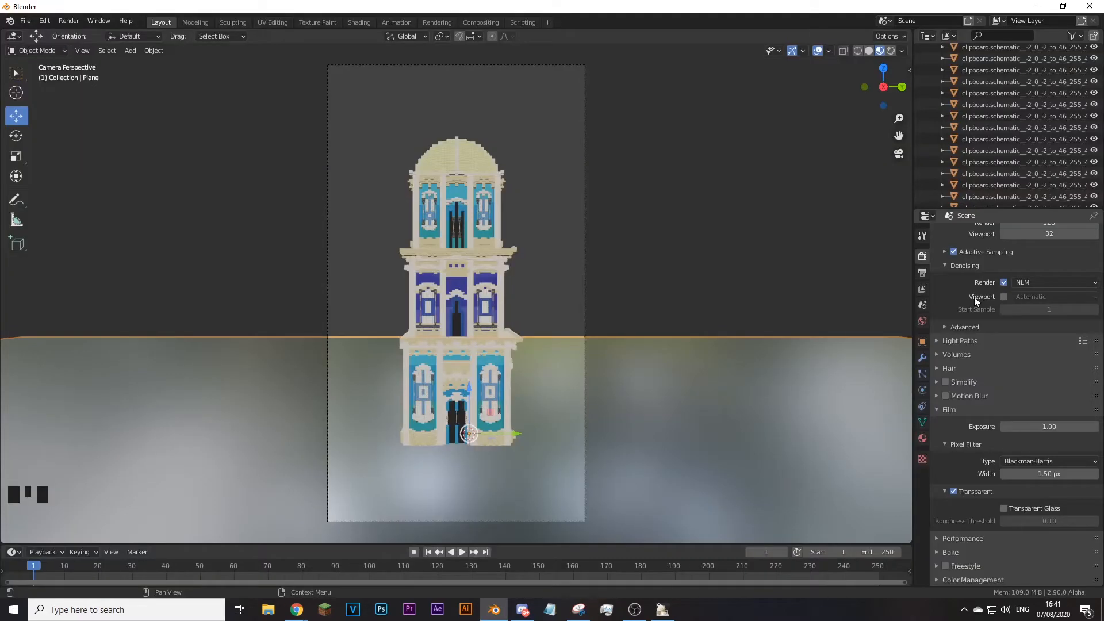
Step: Set the output resolution percentage to 100%
scroll(973, 316, "up", 5)
scroll(972, 333, "up", 1)
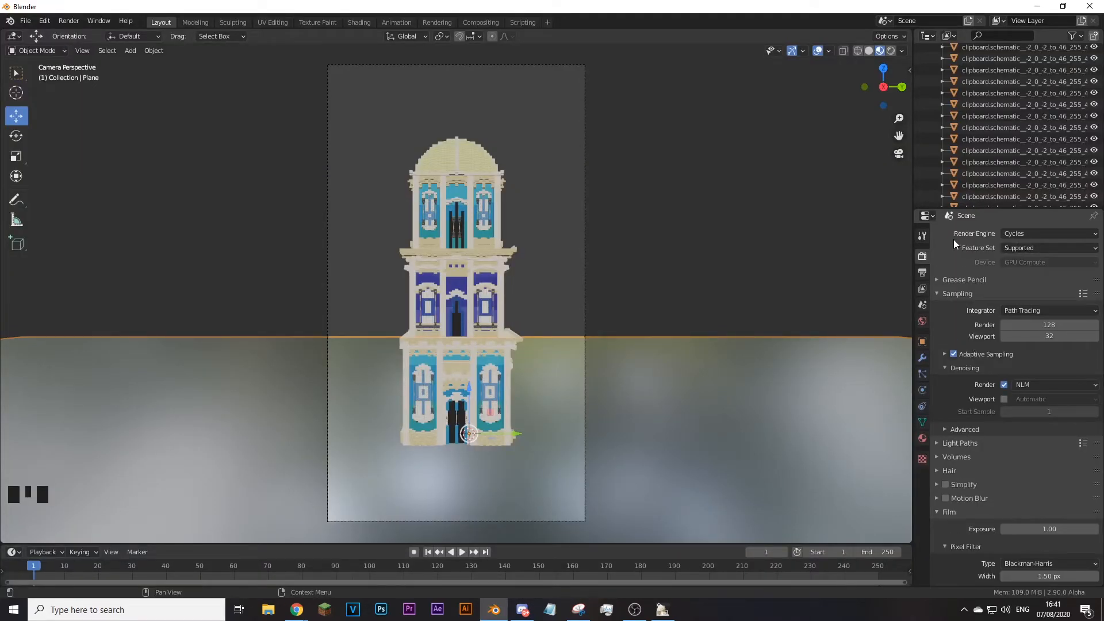
left_click(922, 272)
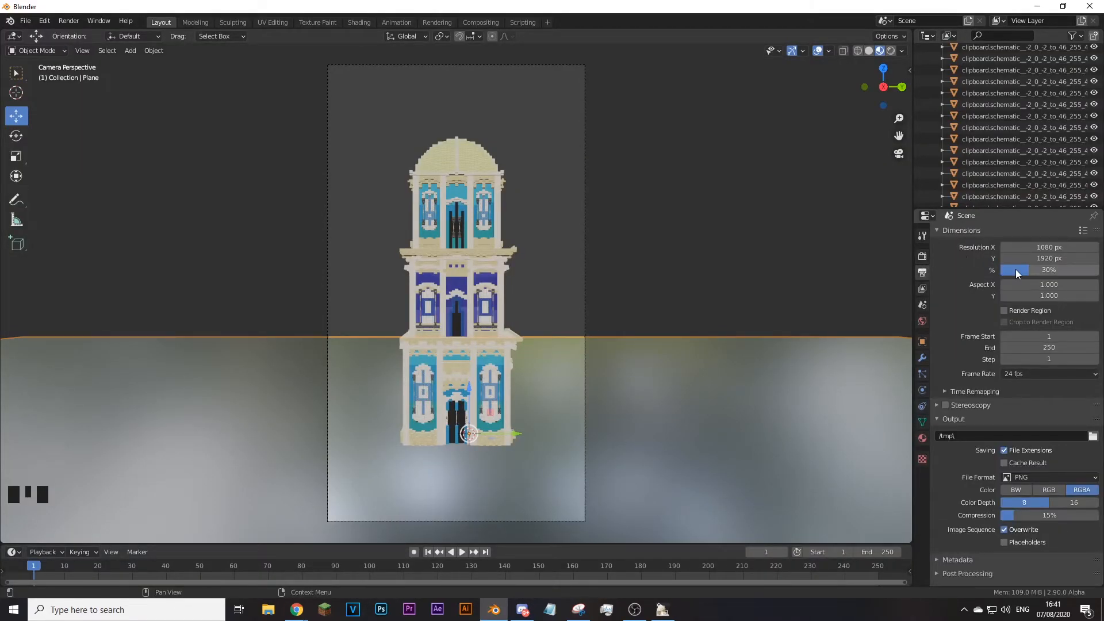
left_click_drag(1022, 274, 1100, 274)
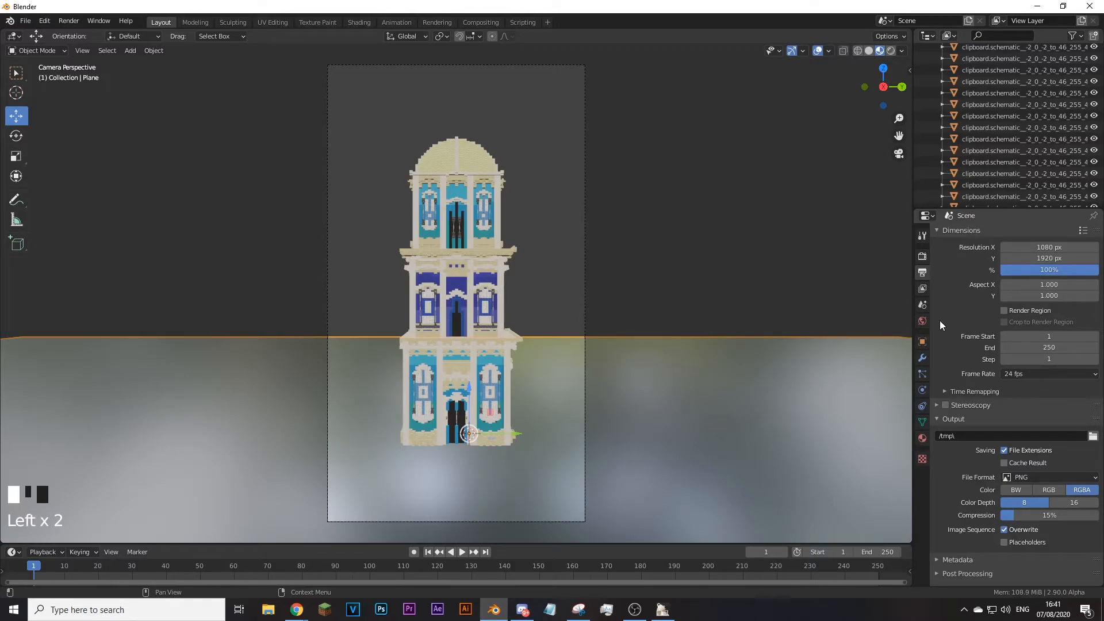
Step: Render the full-resolution image of the tower and inspect its details up close
key("F12")
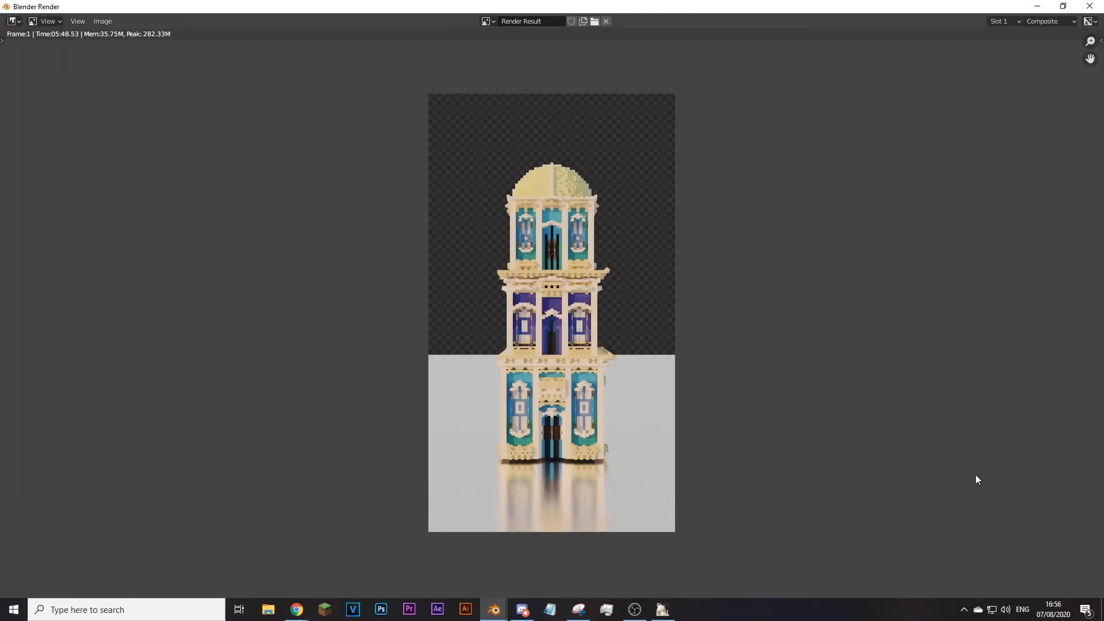
scroll(747, 391, "down", 6)
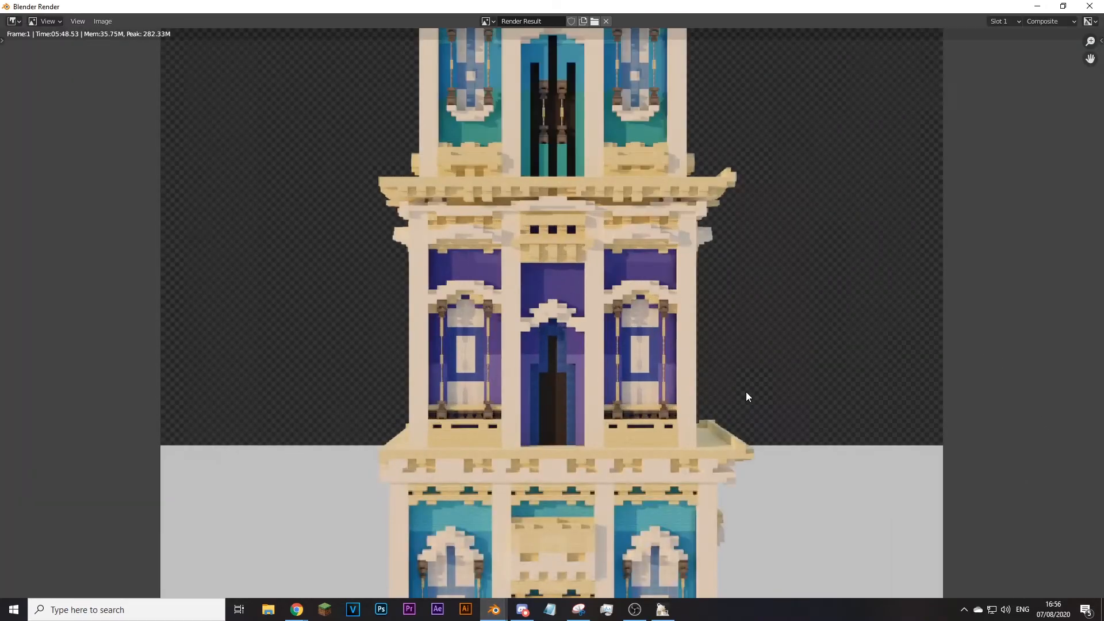
scroll(567, 350, "up", 1)
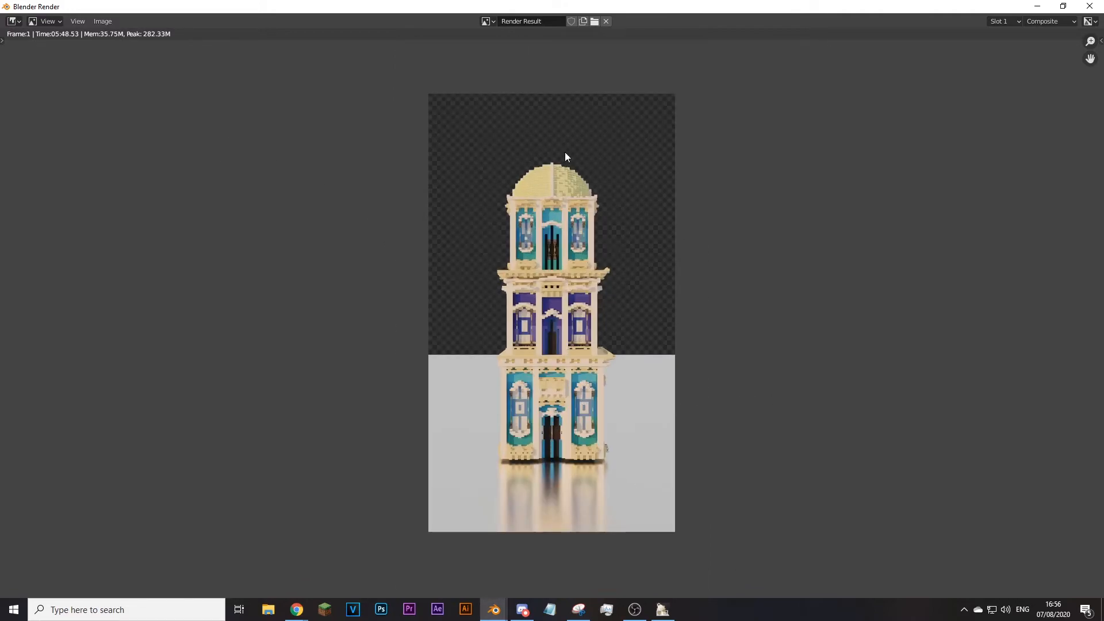
Step: Save the rendered image as an RGBA PNG in New folder inside the erozki directory of renders
left_click(102, 22)
left_click(136, 102)
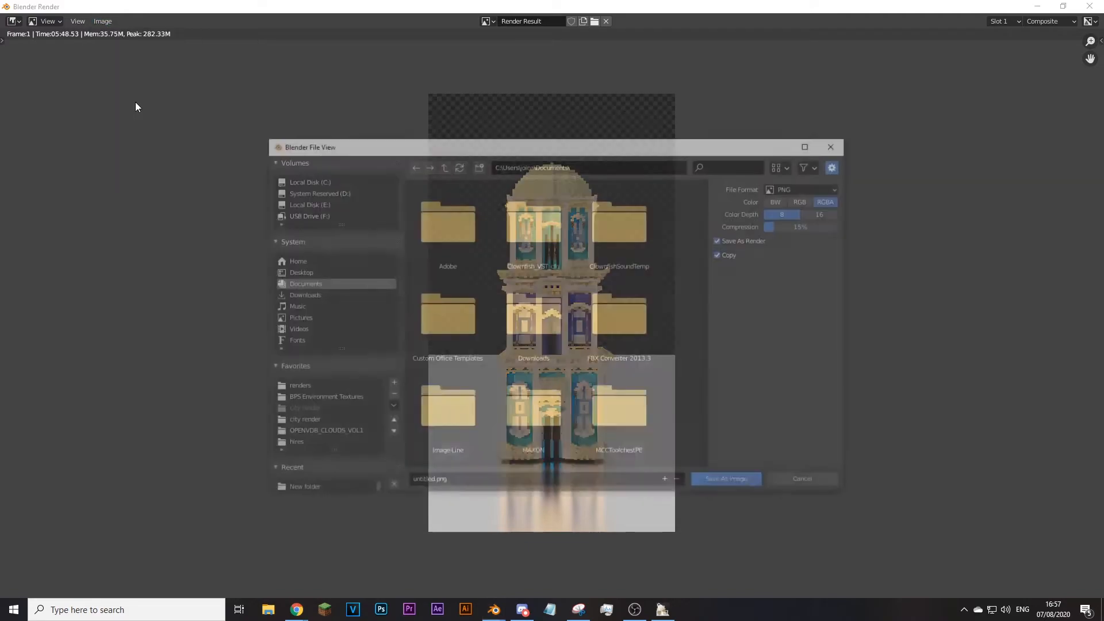
left_click(296, 388)
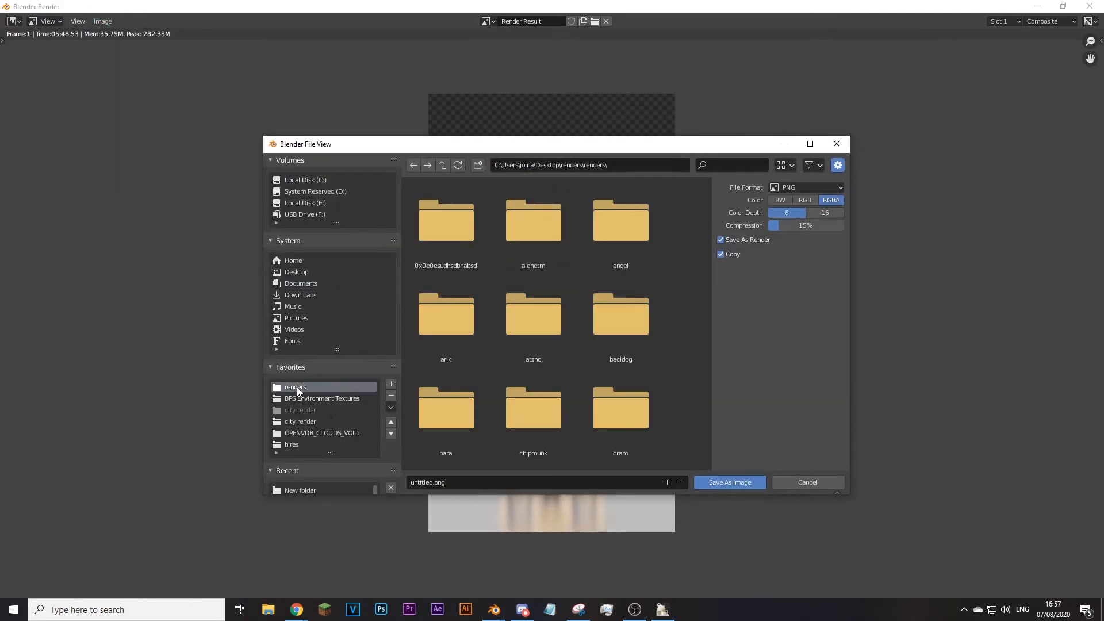
scroll(596, 257, "down", 5)
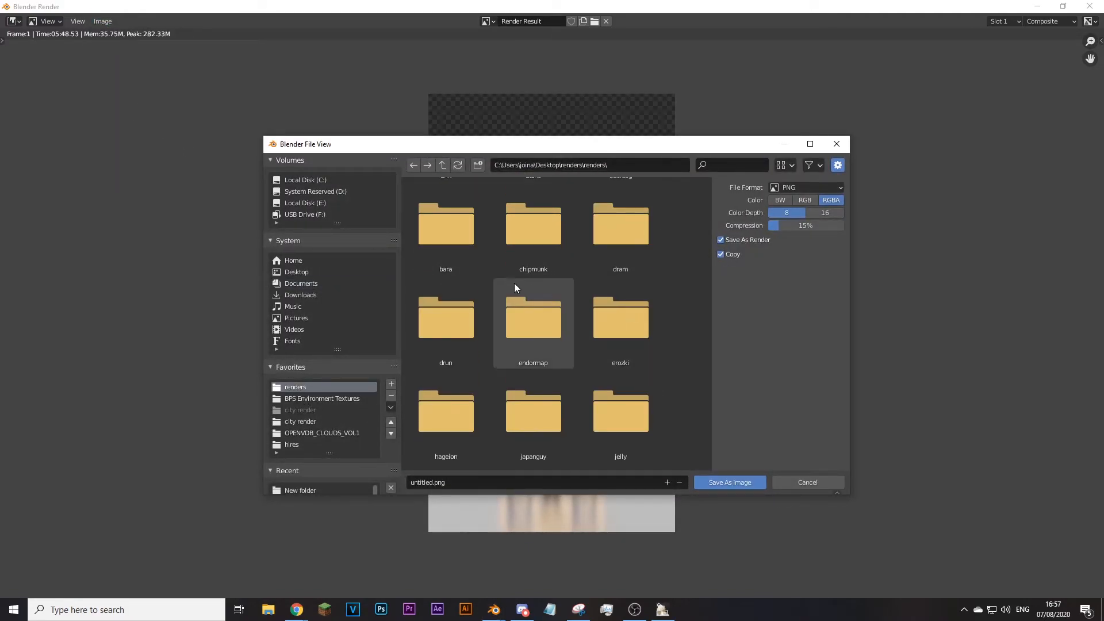
double_click(603, 302)
double_click(464, 241)
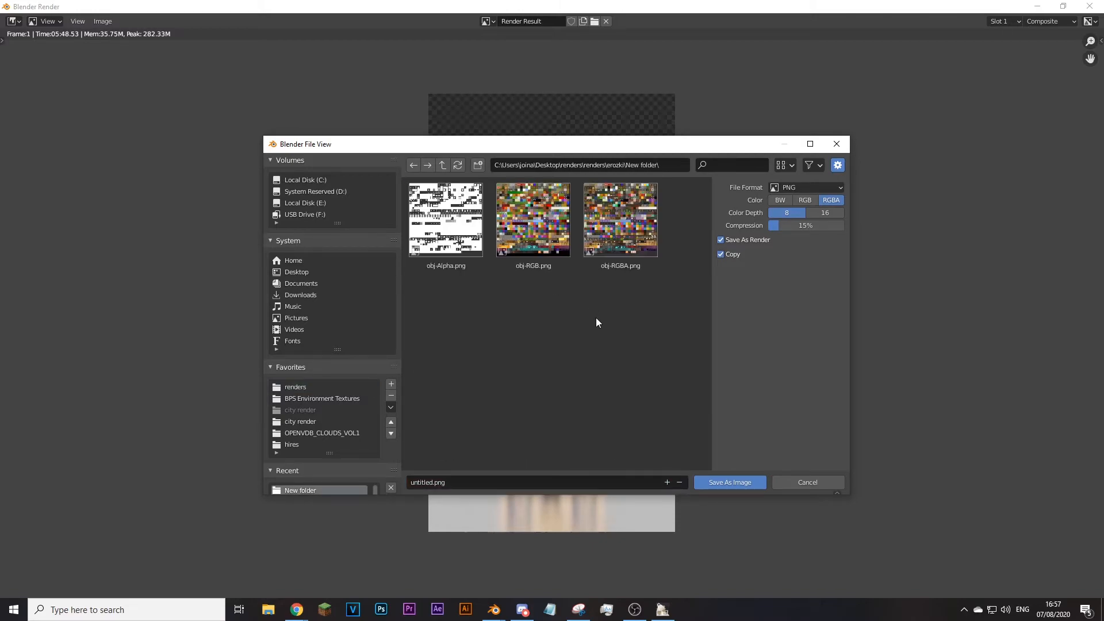
left_click(724, 478)
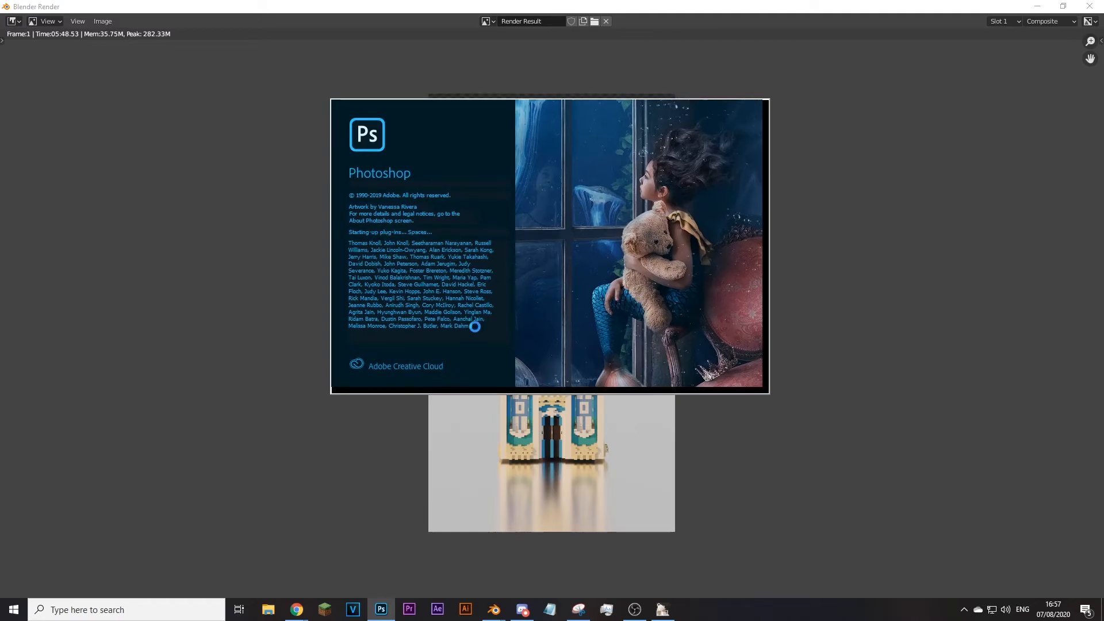
left_click(383, 442)
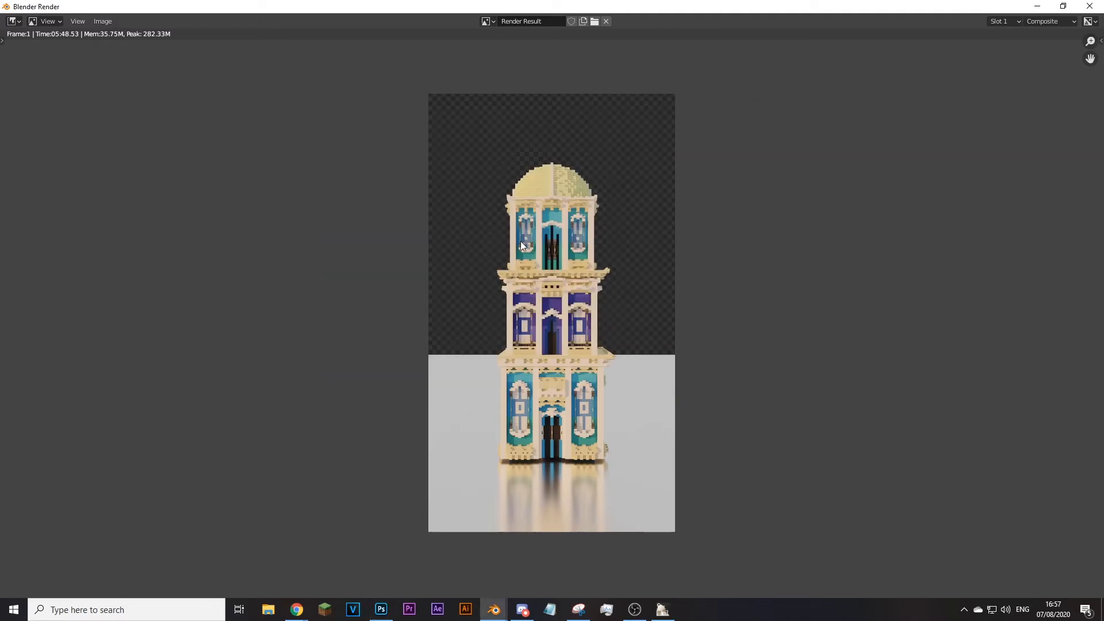
scroll(520, 230, "up", 7)
scroll(654, 311, "down", 11)
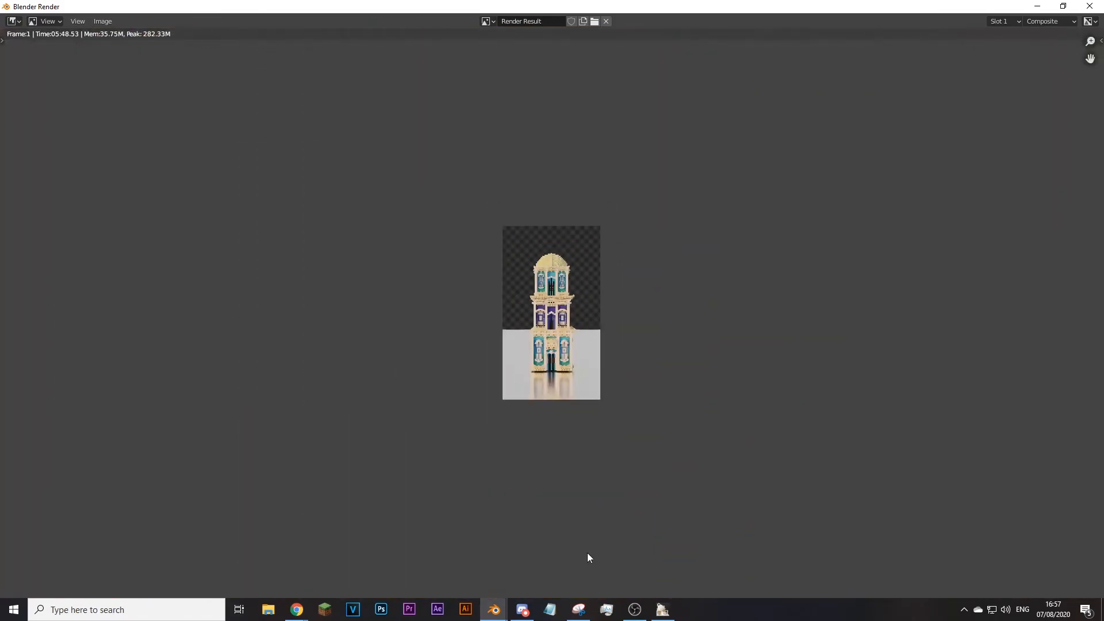
scroll(603, 545, "up", 3)
Step: Switch to Photoshop and open untitled.png from New folder inside the erozki directory of renders
left_click(381, 610)
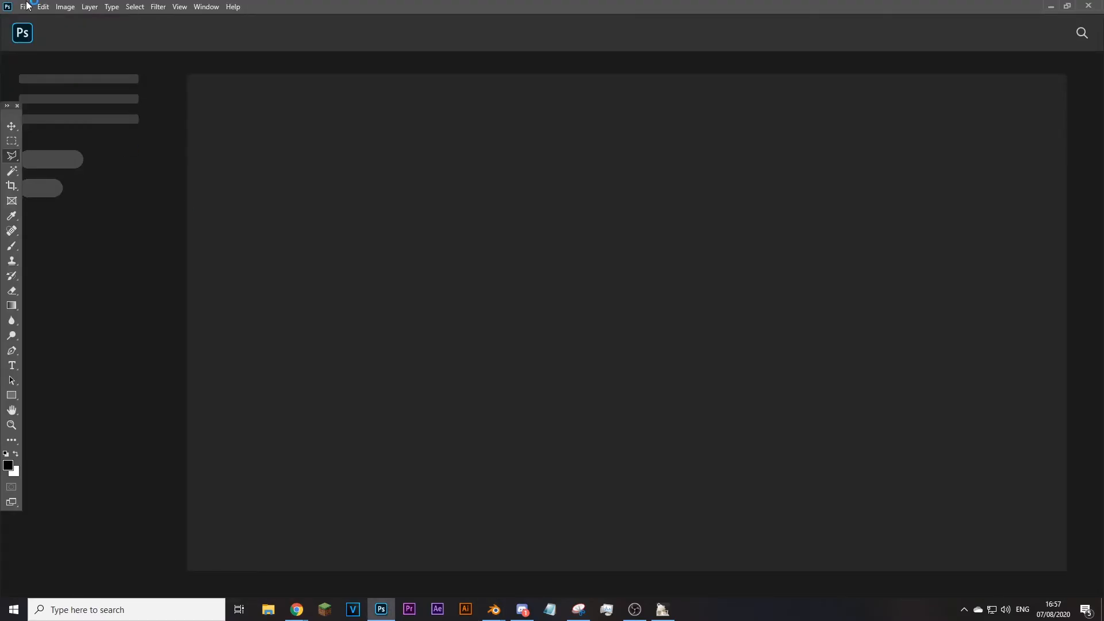
left_click(27, 11)
left_click(36, 33)
scroll(210, 236, "up", 2)
left_click(195, 201)
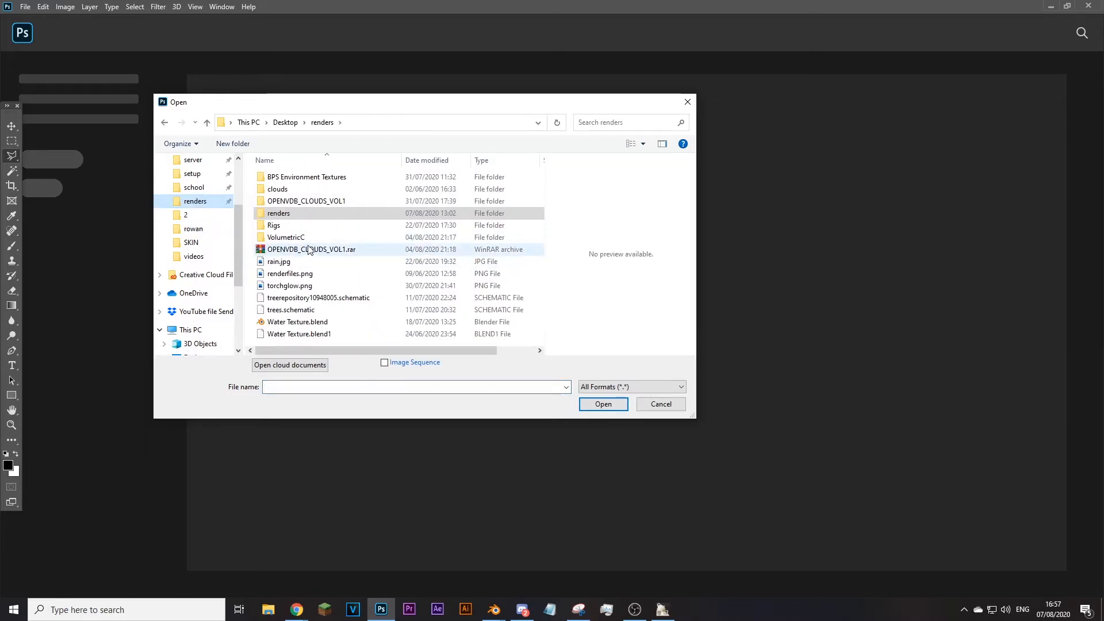
double_click(290, 211)
scroll(318, 233, "down", 6)
scroll(281, 241, "down", 2)
double_click(288, 279)
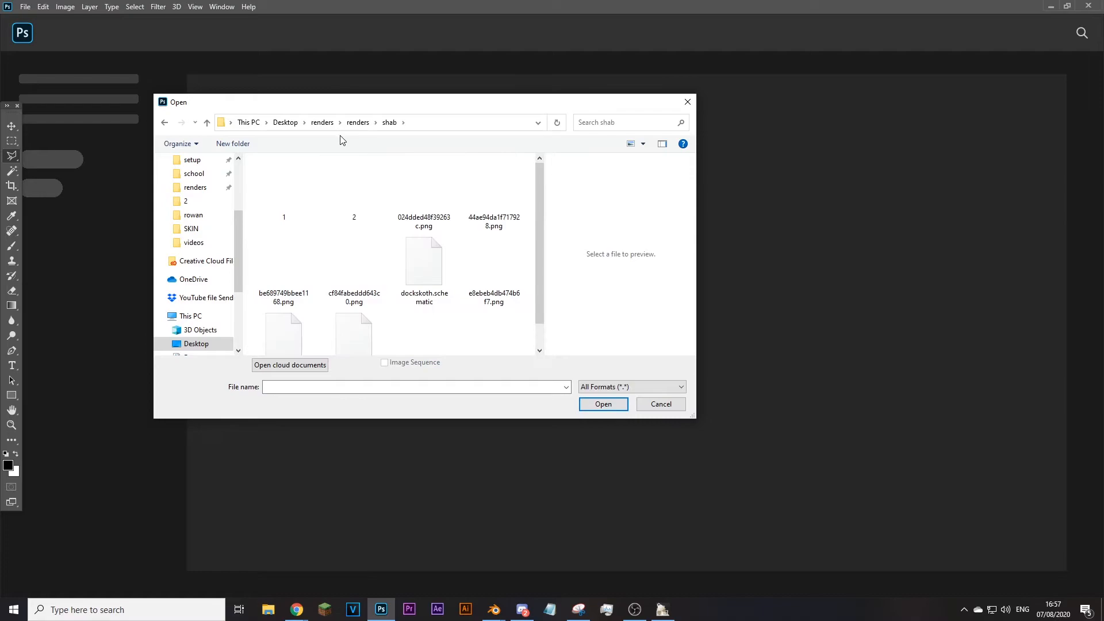
left_click(358, 122)
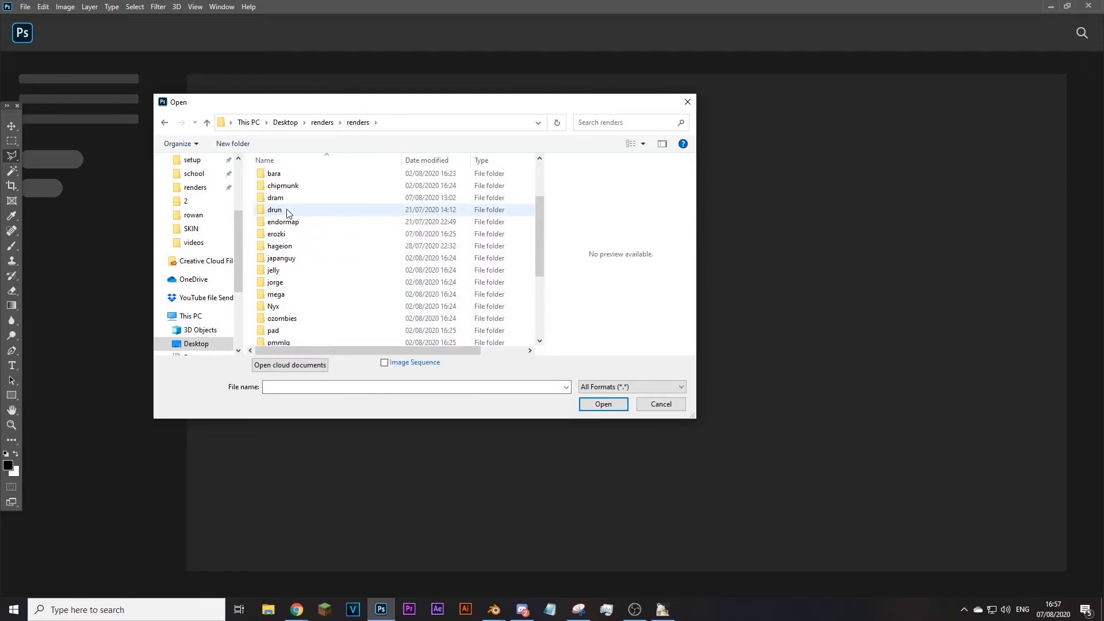
double_click(276, 234)
double_click(287, 191)
double_click(365, 257)
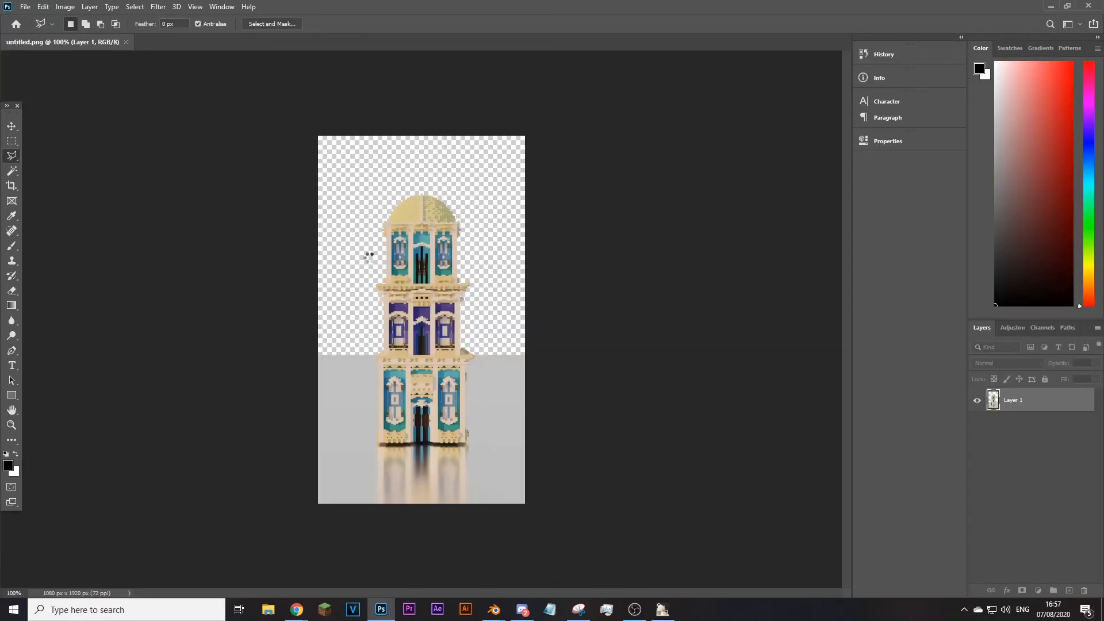
scroll(396, 185, "up", 4, "alt")
scroll(395, 184, "down", 3, "alt")
scroll(448, 363, "up", 1, "alt")
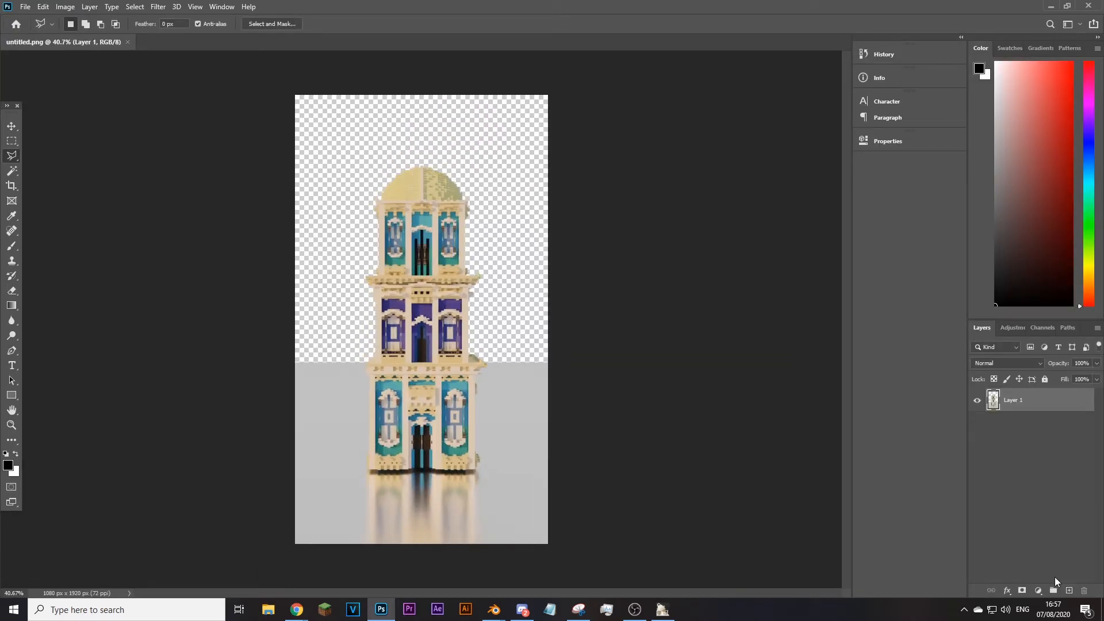
left_click(1069, 591)
left_click_drag(1023, 408, 1022, 447)
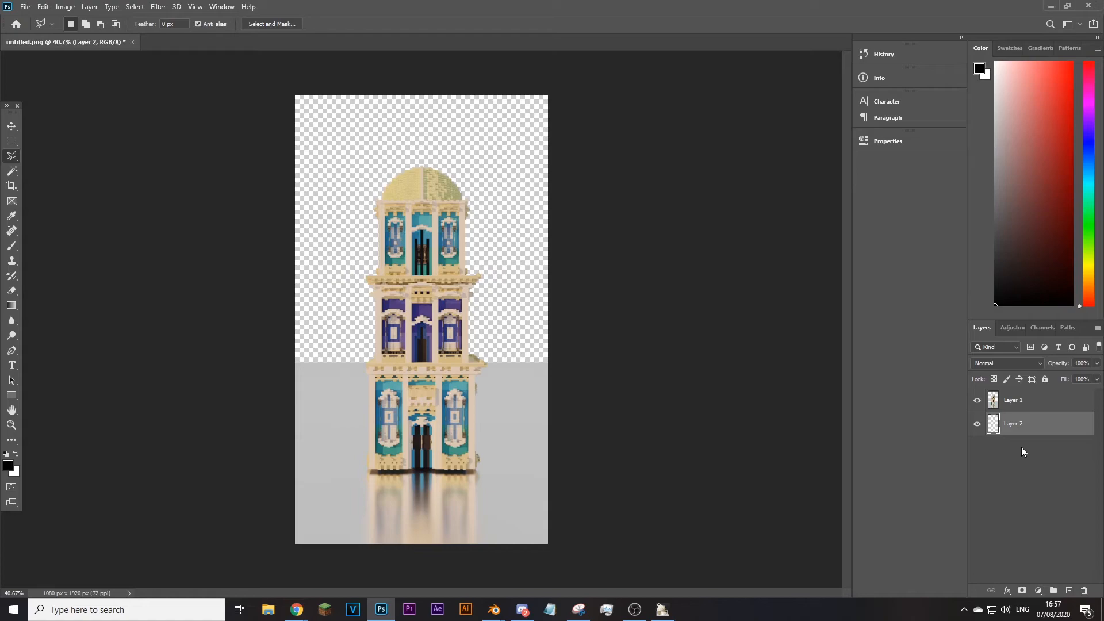
left_click(1084, 591)
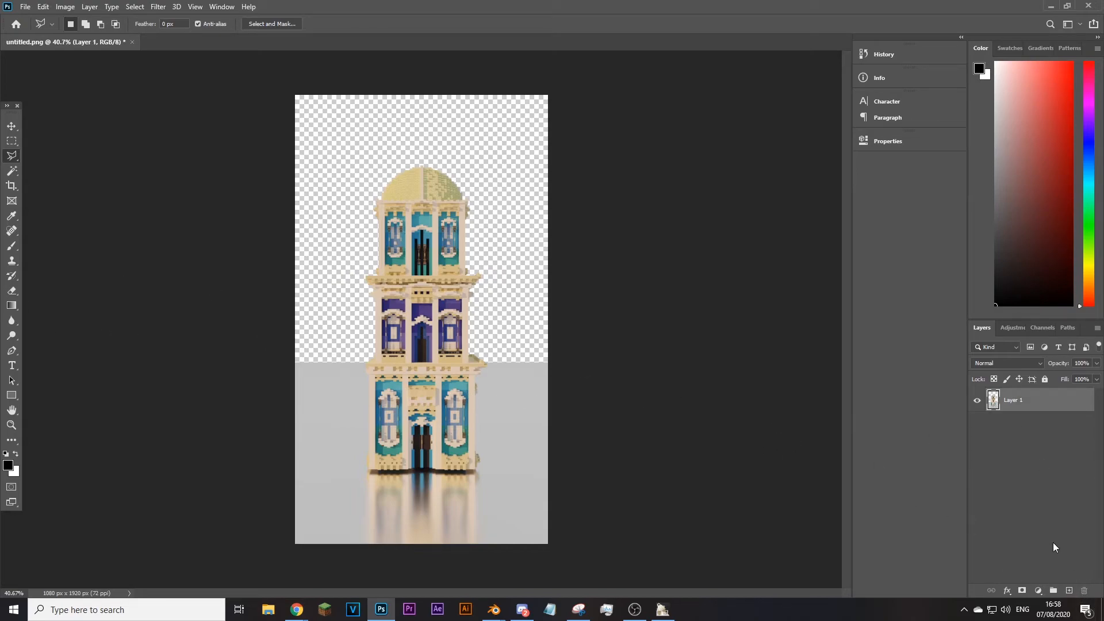
Step: Add an empty layer beneath Layer 1 and check the stacking by toggling Layer 1's visibility
left_click(1069, 591)
left_click_drag(1028, 409, 1036, 478)
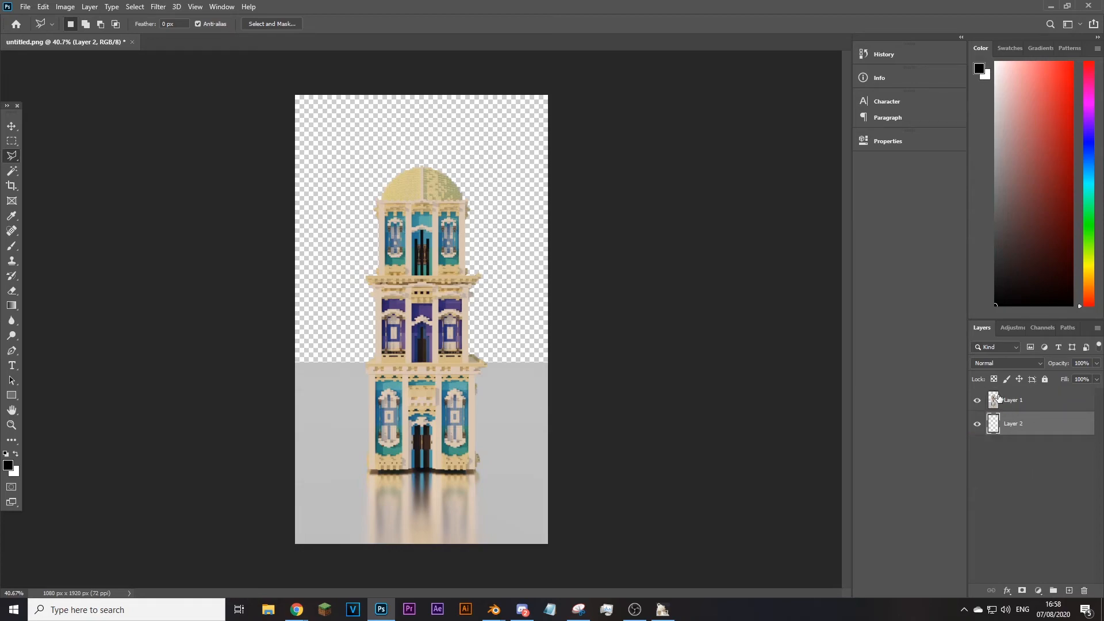
left_click(977, 401)
double_click(977, 401)
left_click(977, 401)
Step: Sample the light grey at the floor's back edge as the paint colour and enlarge the soft brush to about 537 px
left_click(13, 217)
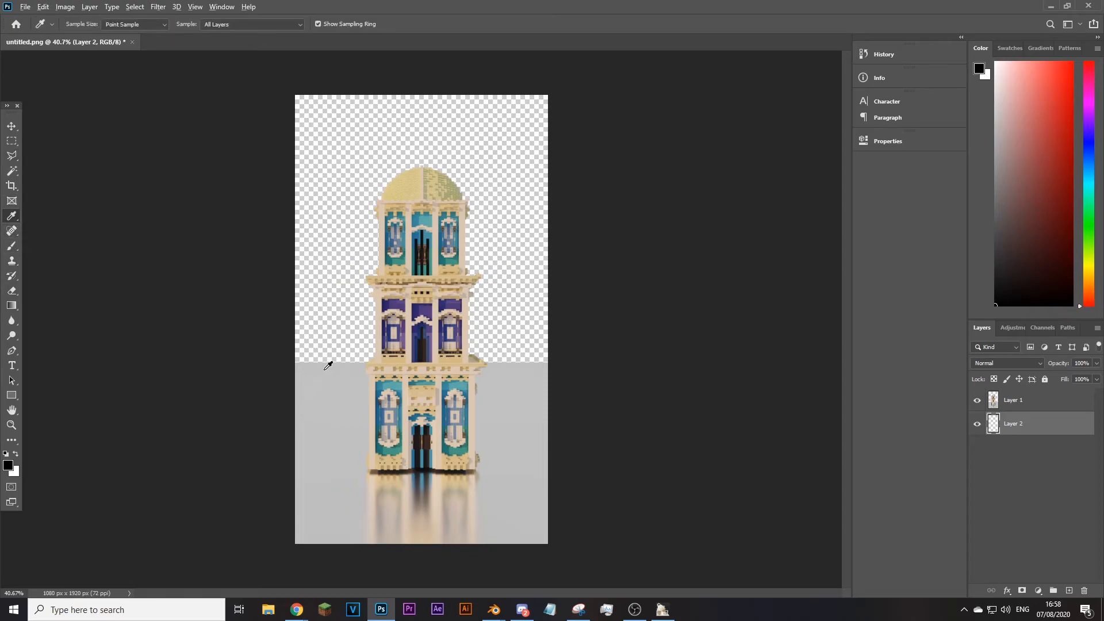
left_click(12, 247)
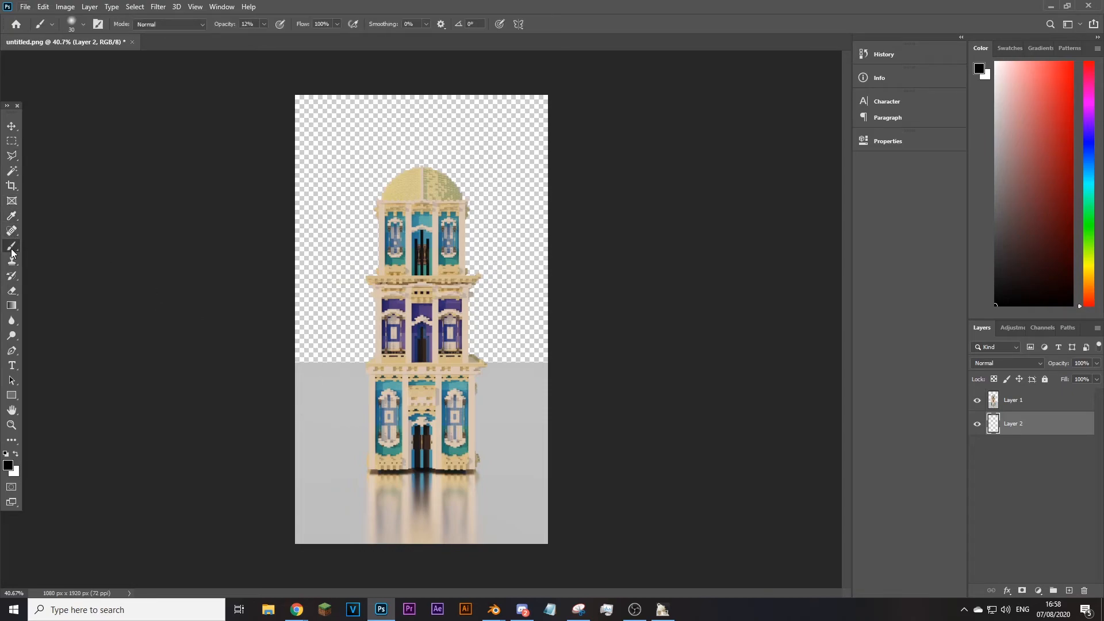
left_click(350, 364, "alt")
right_click_drag(351, 247, 405, 247, "alt")
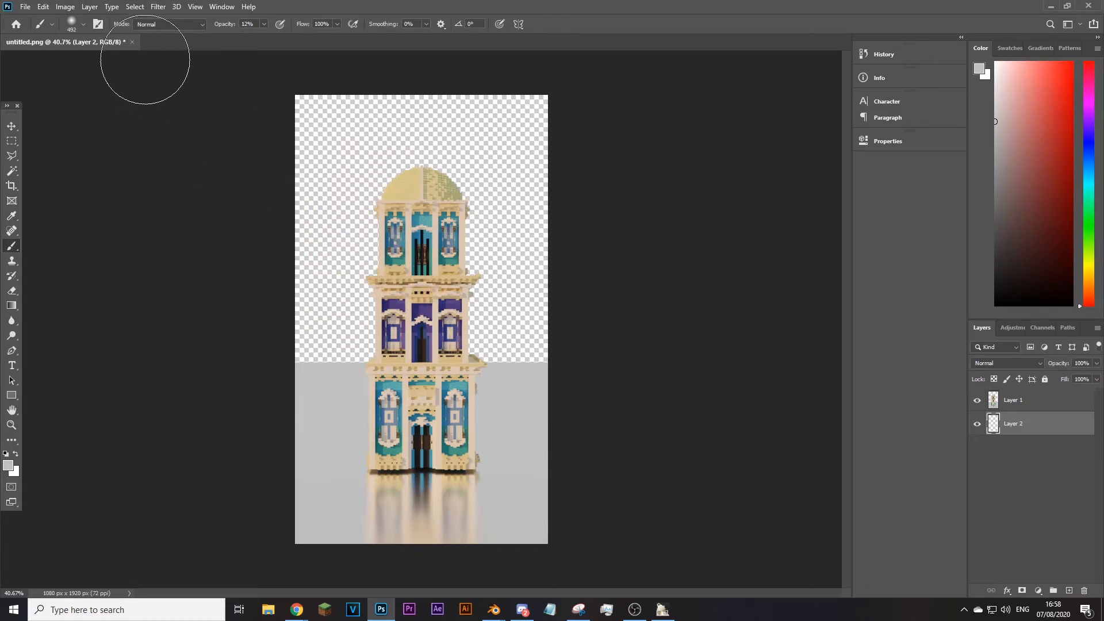
left_click(77, 26)
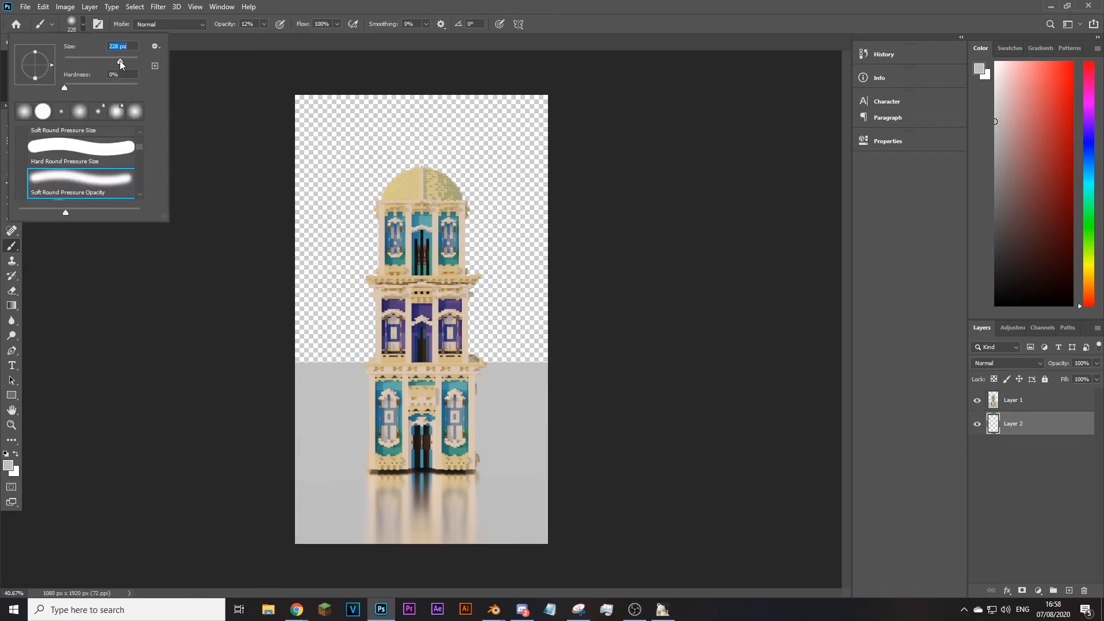
left_click_drag(110, 61, 112, 62)
left_click(248, 222)
right_click_drag(338, 212, 391, 208, "alt")
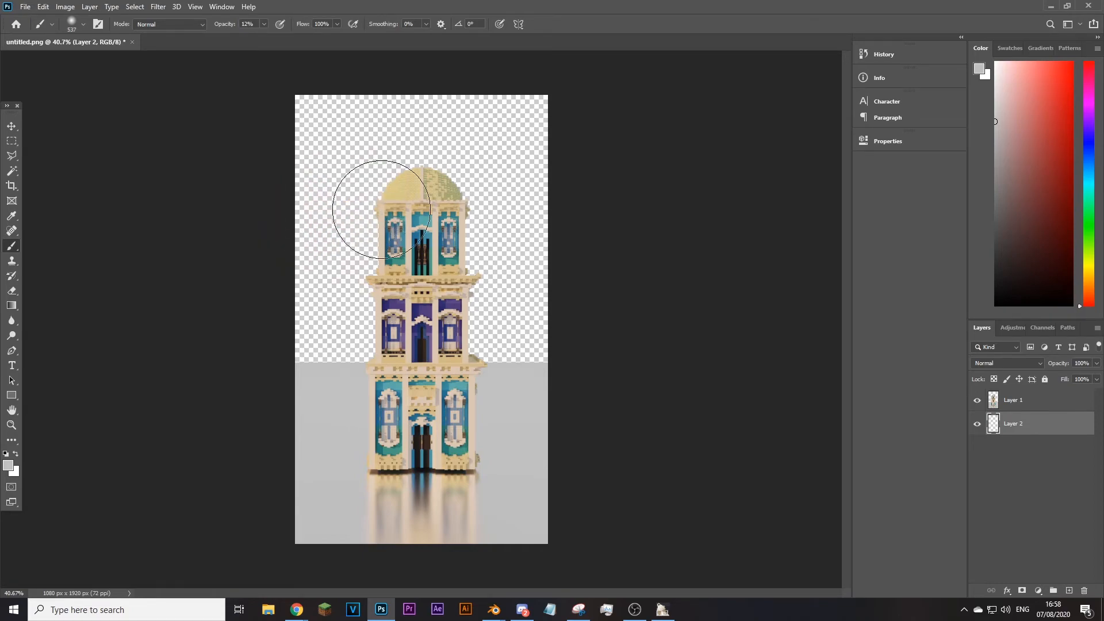
Step: Set the brush to 100% opacity and about 832 px, and paint Layer 2 grey to fill the transparent background behind the tower
left_click(264, 25)
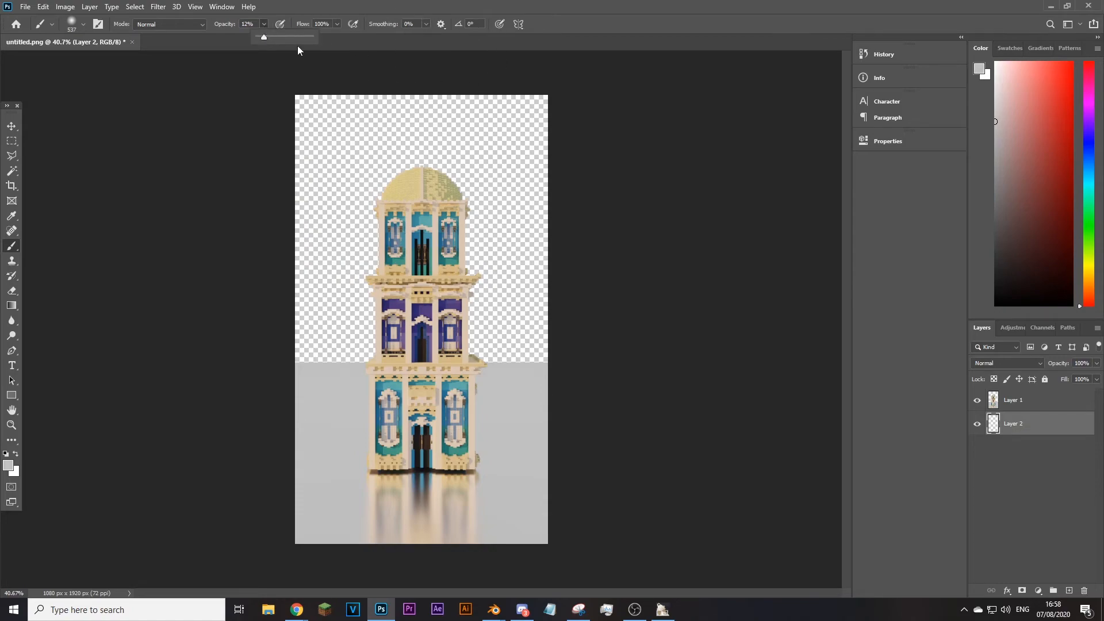
left_click_drag(264, 38, 315, 39)
right_click_drag(406, 214, 441, 214, "alt")
mouse_move(388, 142)
left_mouse_down()
mouse_move(512, 74)
mouse_move(394, 110)
mouse_move(271, 247)
mouse_move(458, 360)
mouse_move(390, 192)
left_mouse_up()
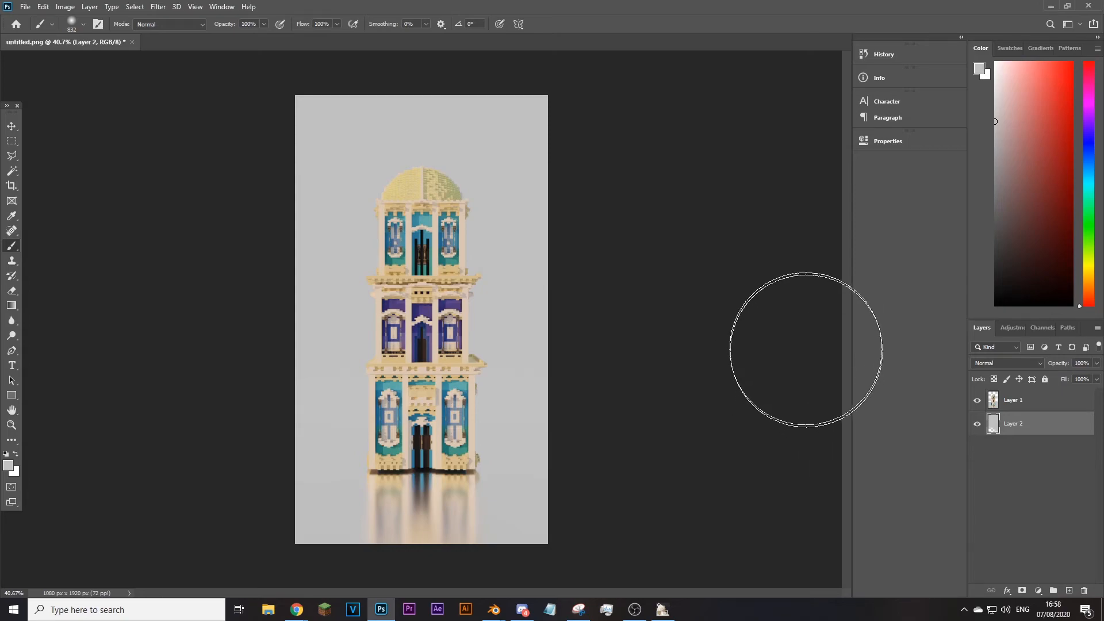
Step: Select Layer 1 and inspect the tower against the painted backdrop up close
left_click(1020, 398)
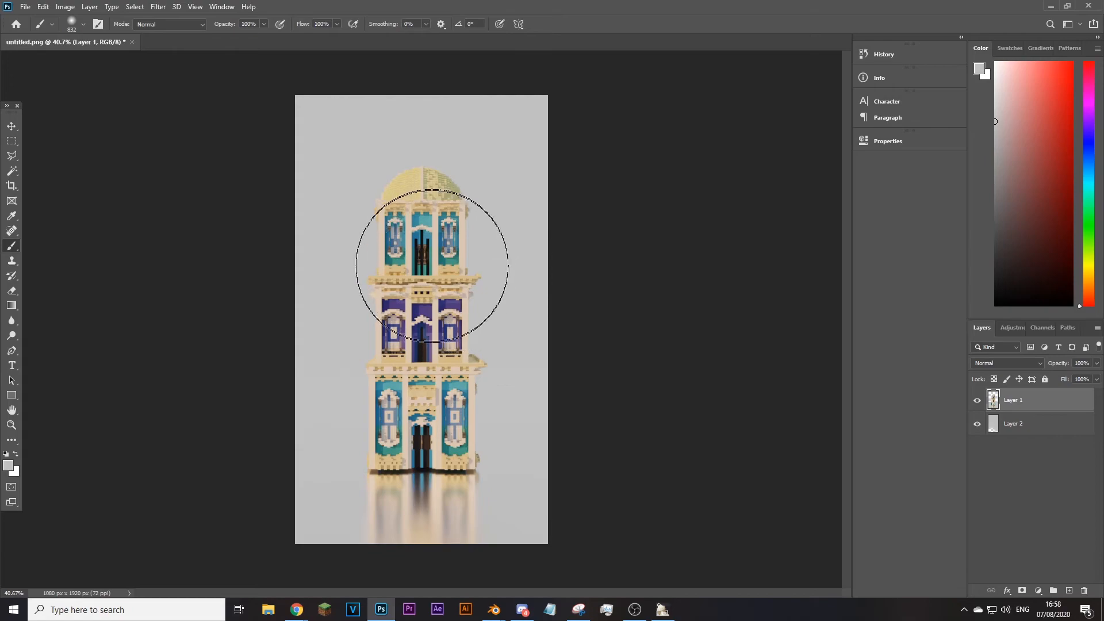
scroll(431, 269, "up", 3, "alt")
scroll(426, 271, "down", 3, "alt")
scroll(414, 273, "up", 1, "alt")
scroll(405, 276, "down", 1, "alt")
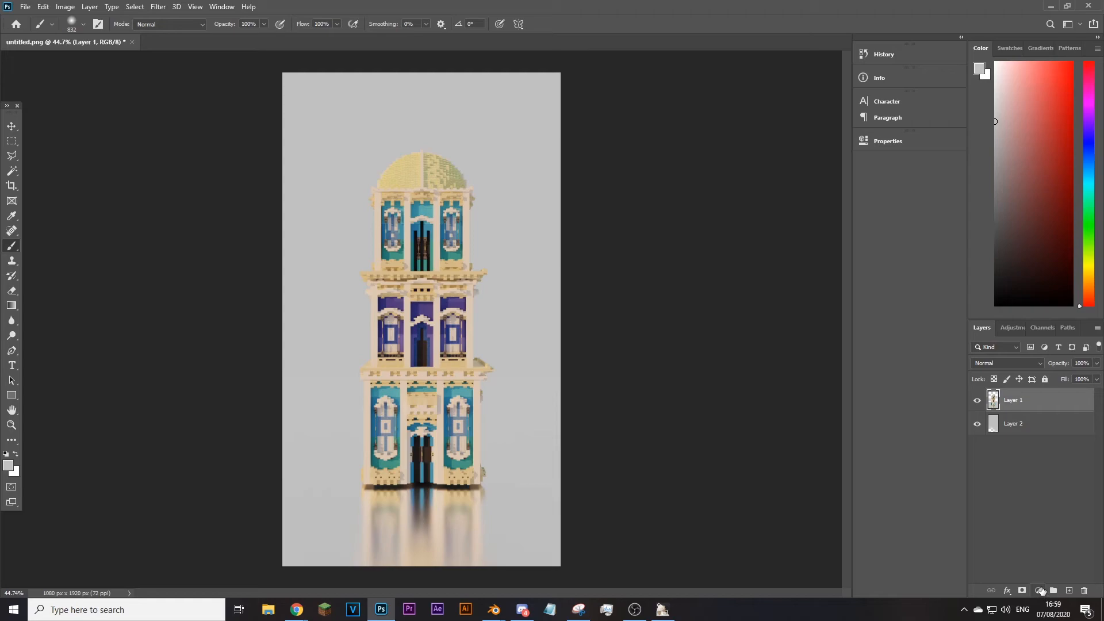
left_click(1039, 591)
left_click(1047, 441)
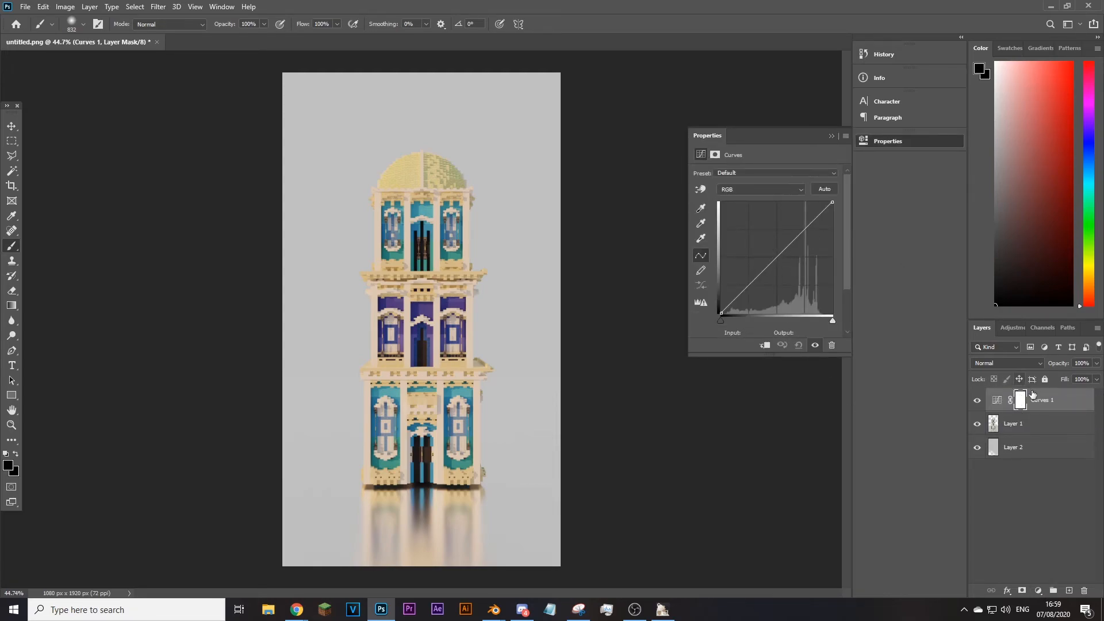
left_click(831, 345)
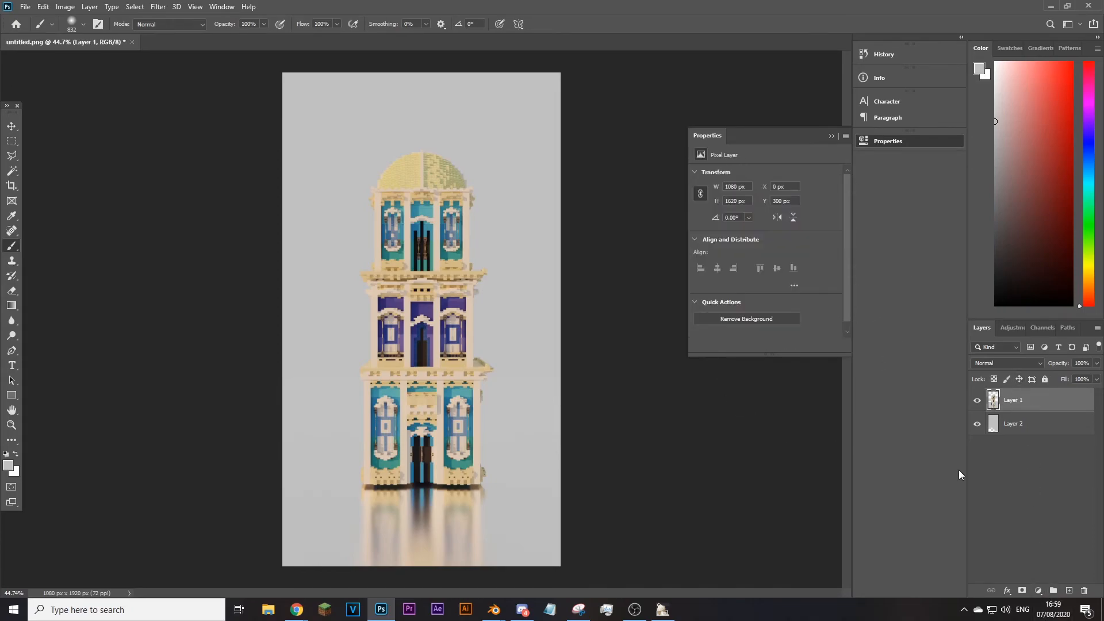
left_click(1038, 590)
left_click(1065, 603)
Step: Add a Curves adjustment layer above Layer 1 and brighten the image with a single curve point at input 123, output 144
left_click(1040, 593)
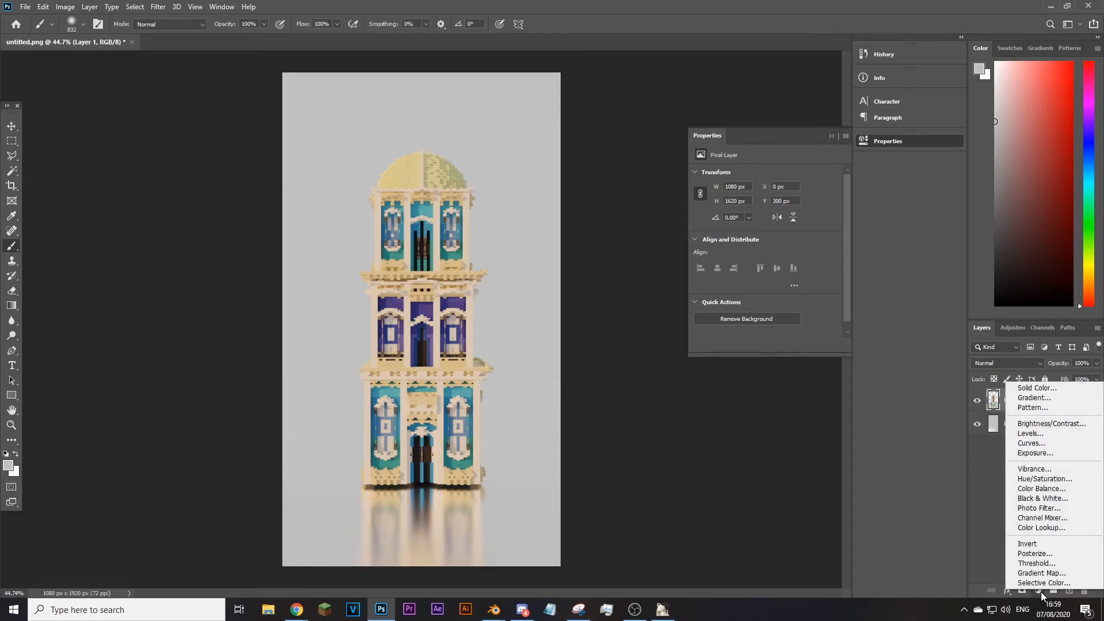
left_click(1038, 444)
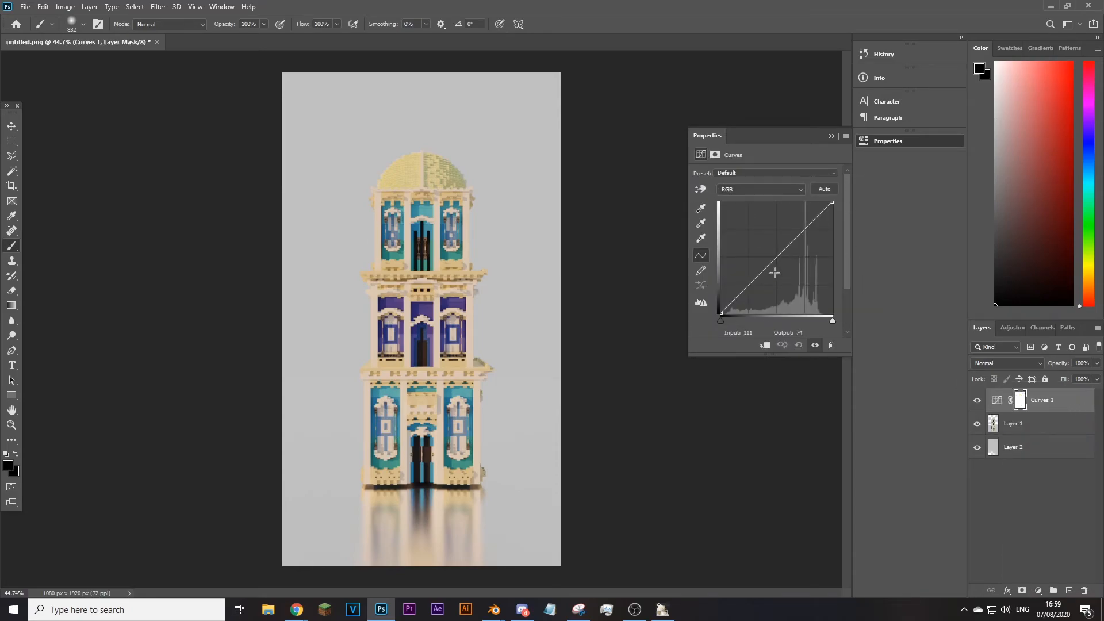
left_click_drag(773, 260, 756, 263)
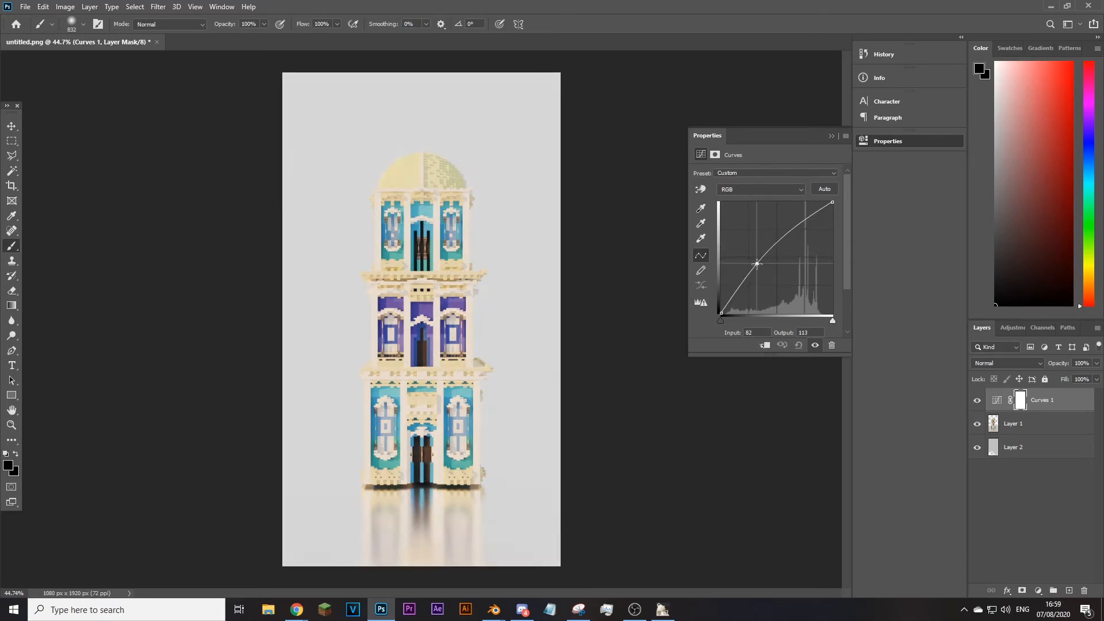
left_click_drag(809, 224, 802, 225)
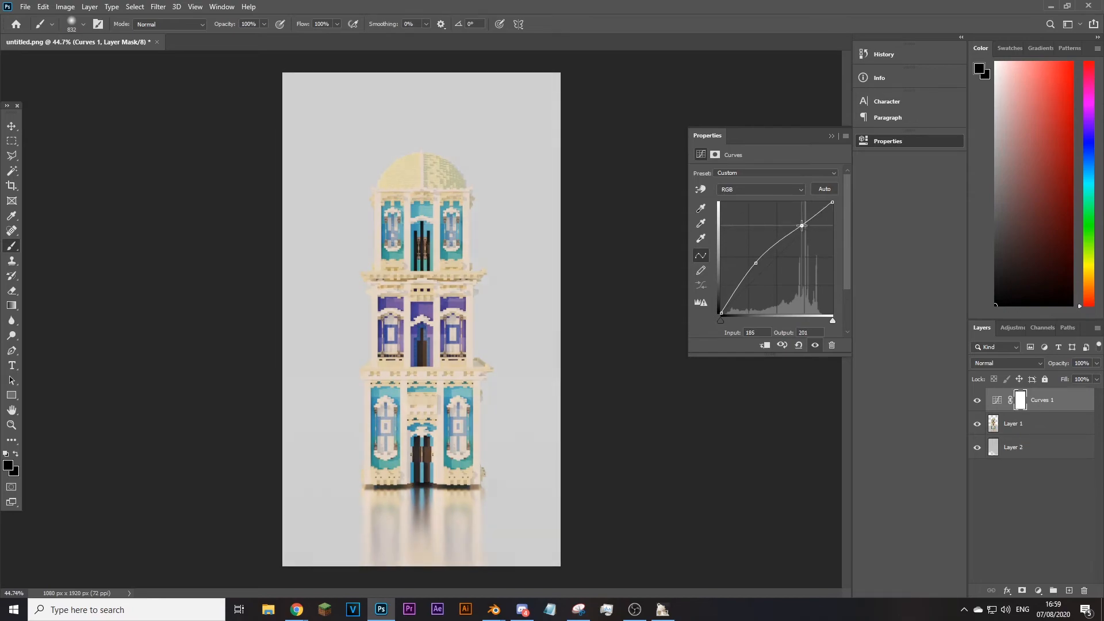
left_click_drag(732, 282, 685, 334)
left_click_drag(801, 226, 775, 250)
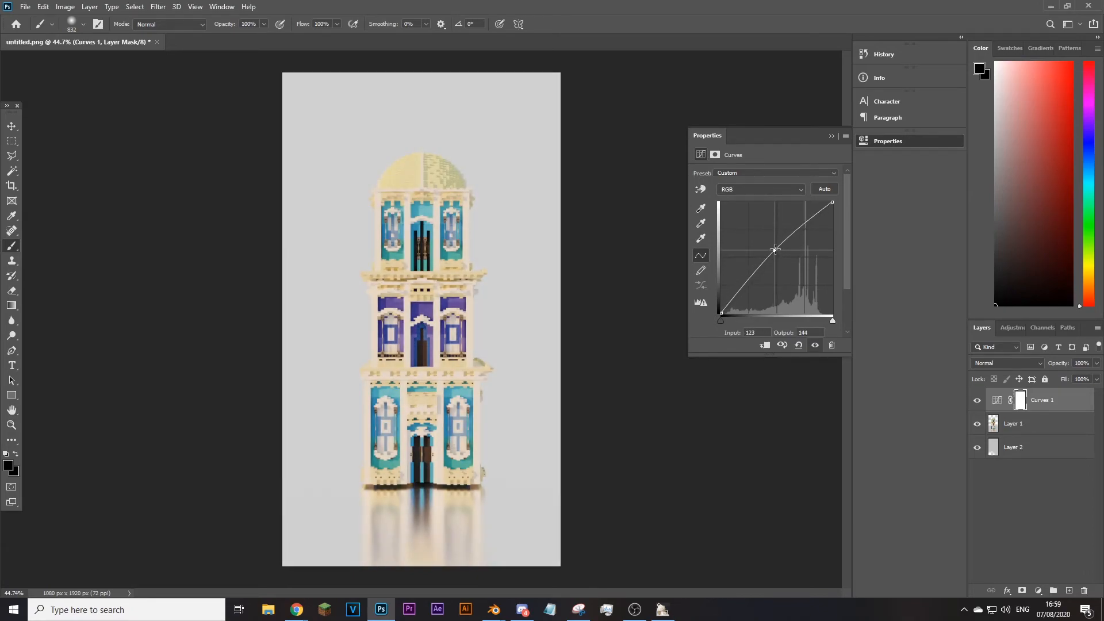
left_click(831, 136)
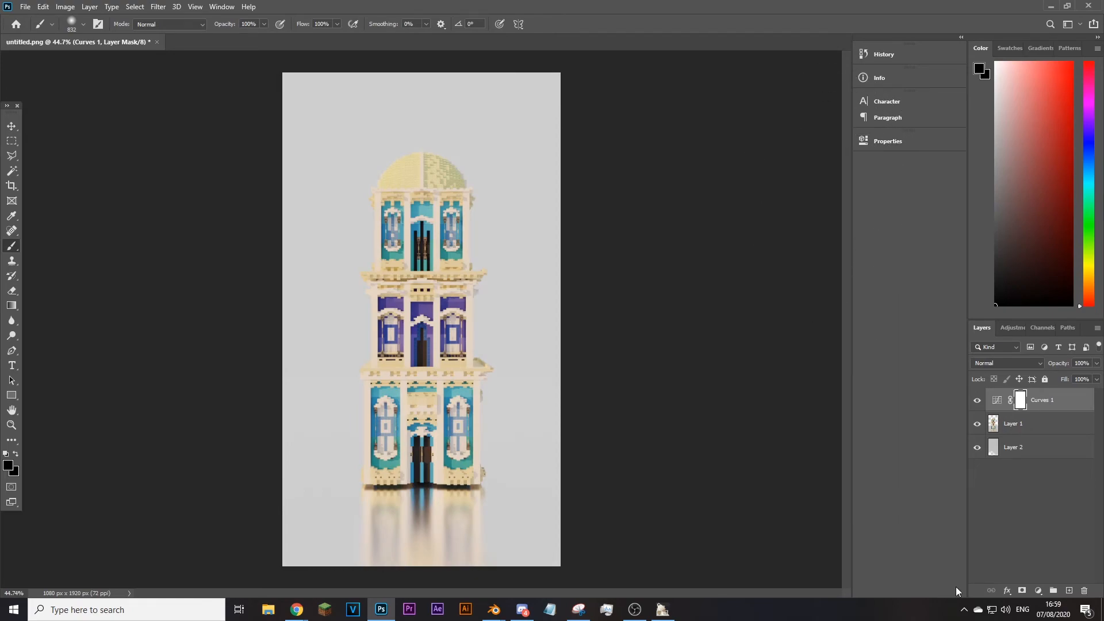
Step: Add a Photo Filter adjustment layer using Warming Filter (85) at about 12% density
left_click(1039, 593)
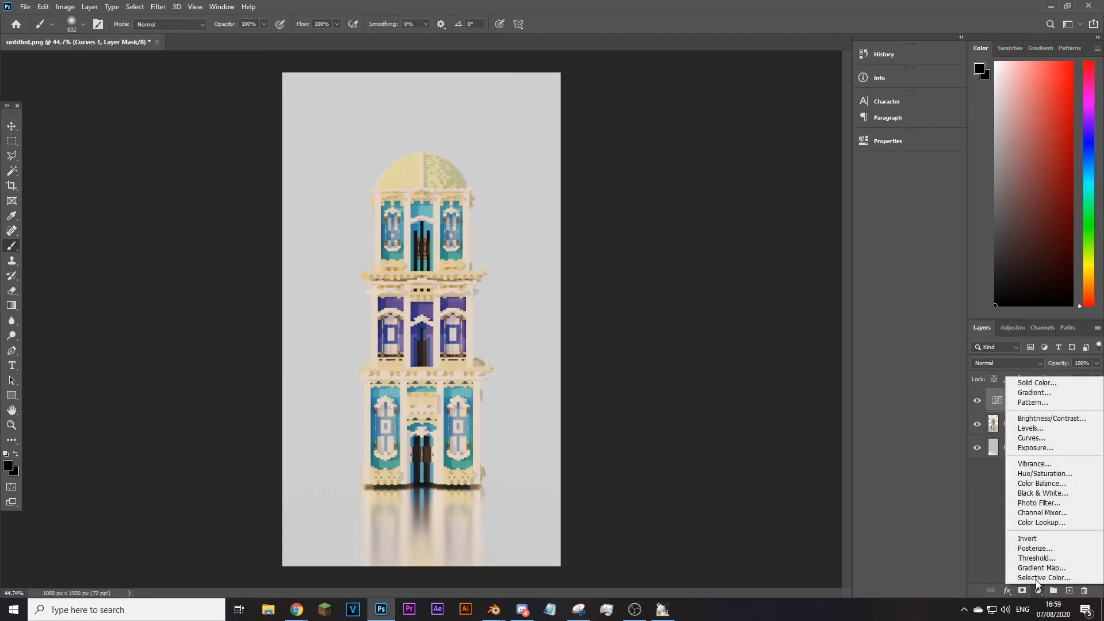
left_click(1038, 503)
left_click_drag(724, 221, 717, 219)
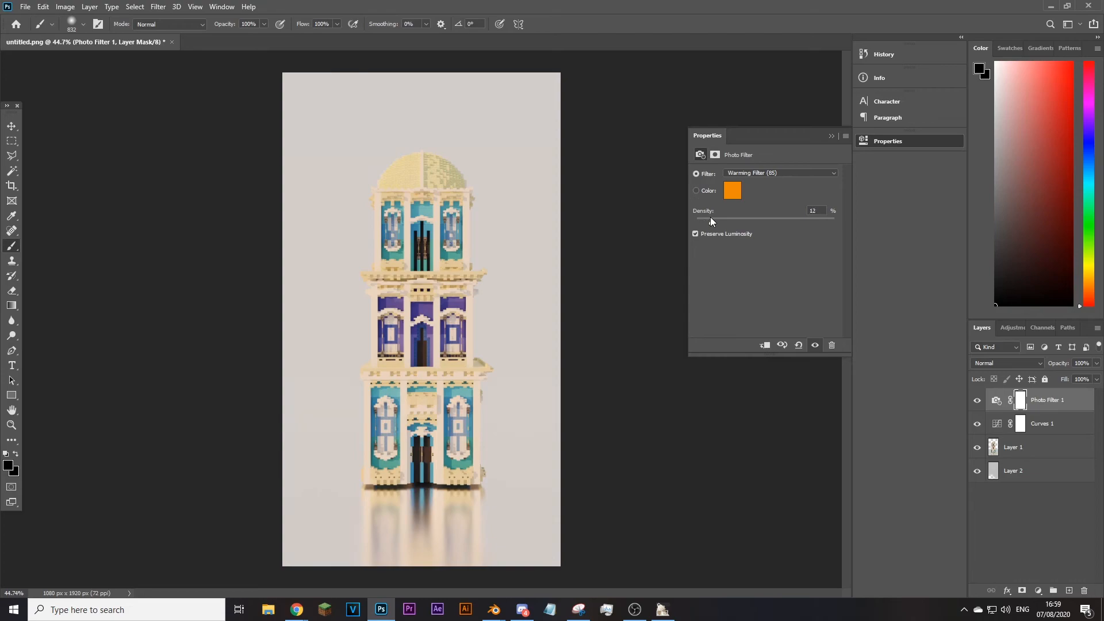
left_click(831, 136)
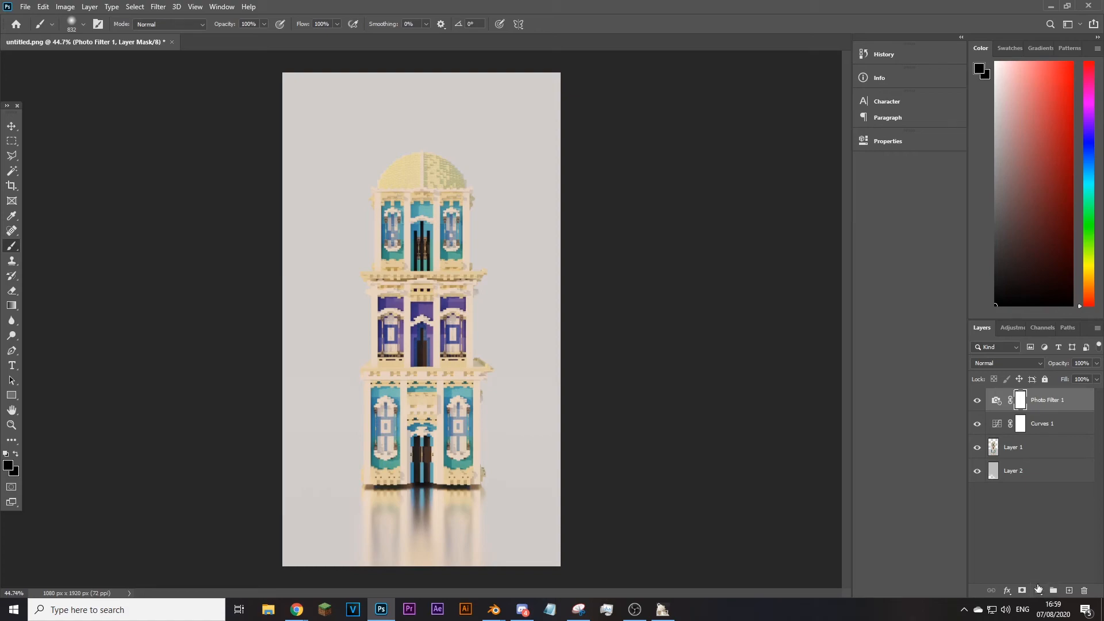
Step: Add a Vibrance adjustment layer above the photo filter and raise its vibrance
left_click(1038, 590)
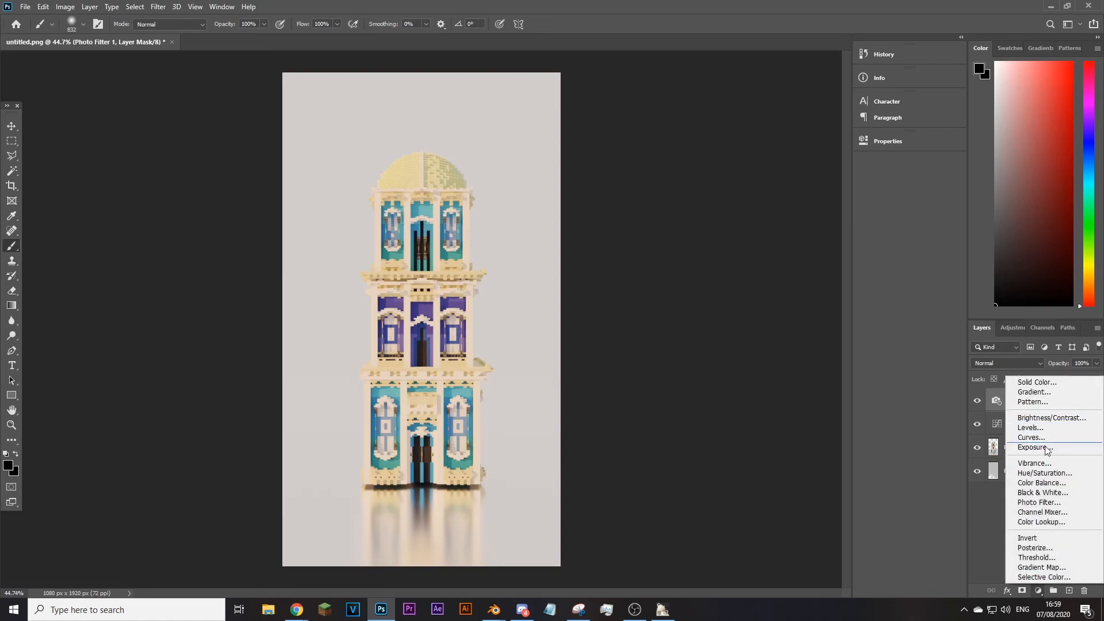
left_click(1041, 463)
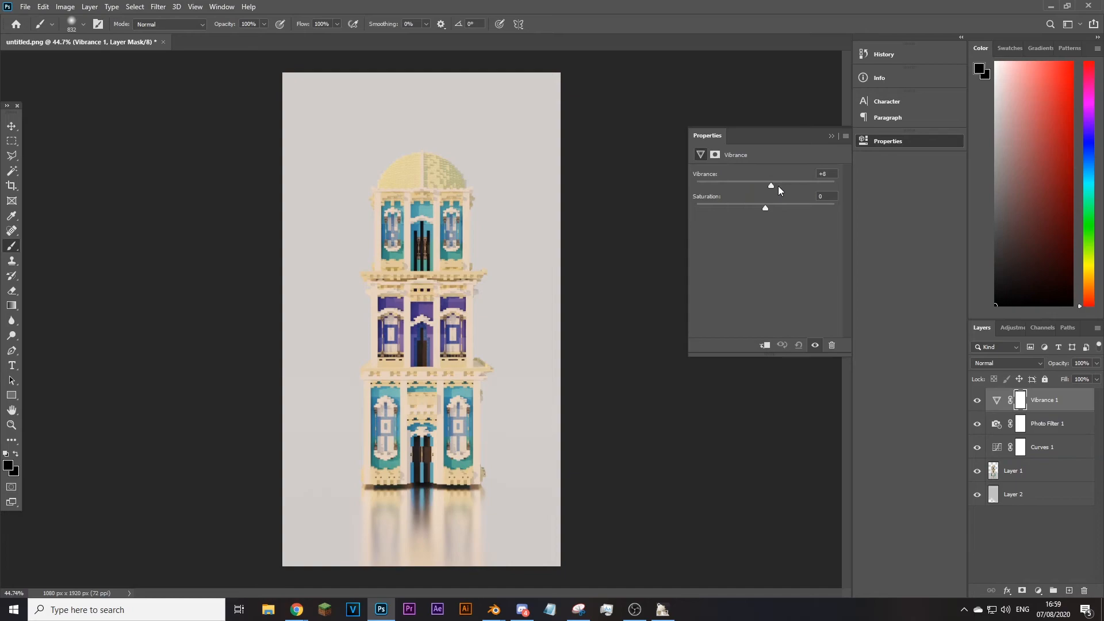
left_click_drag(786, 188, 814, 182)
left_click(832, 137)
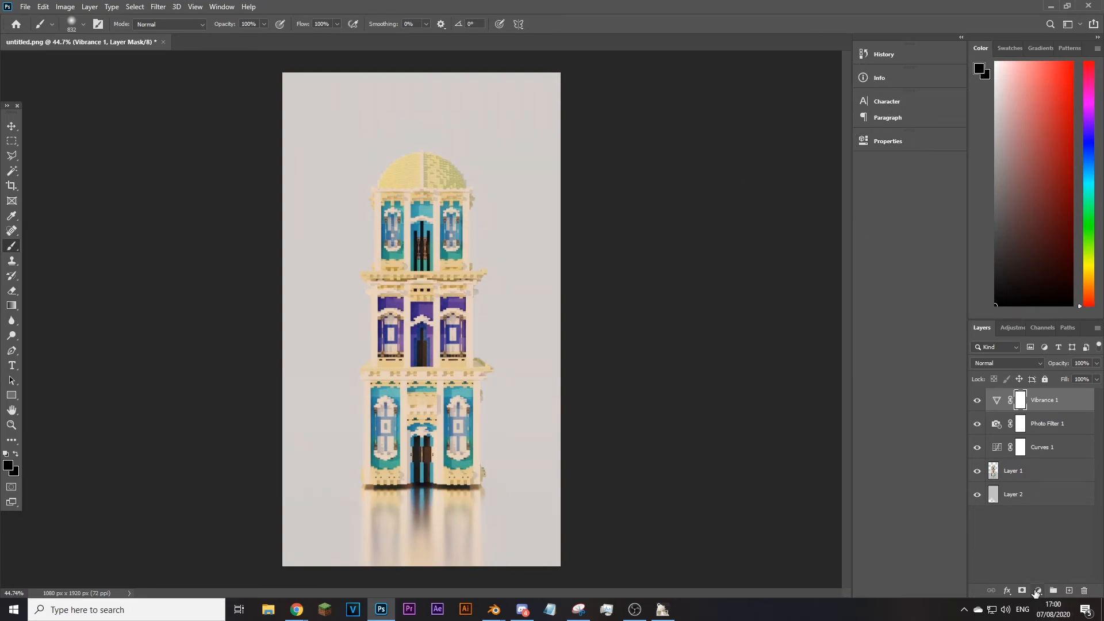
left_click(1053, 584)
left_click(1038, 591)
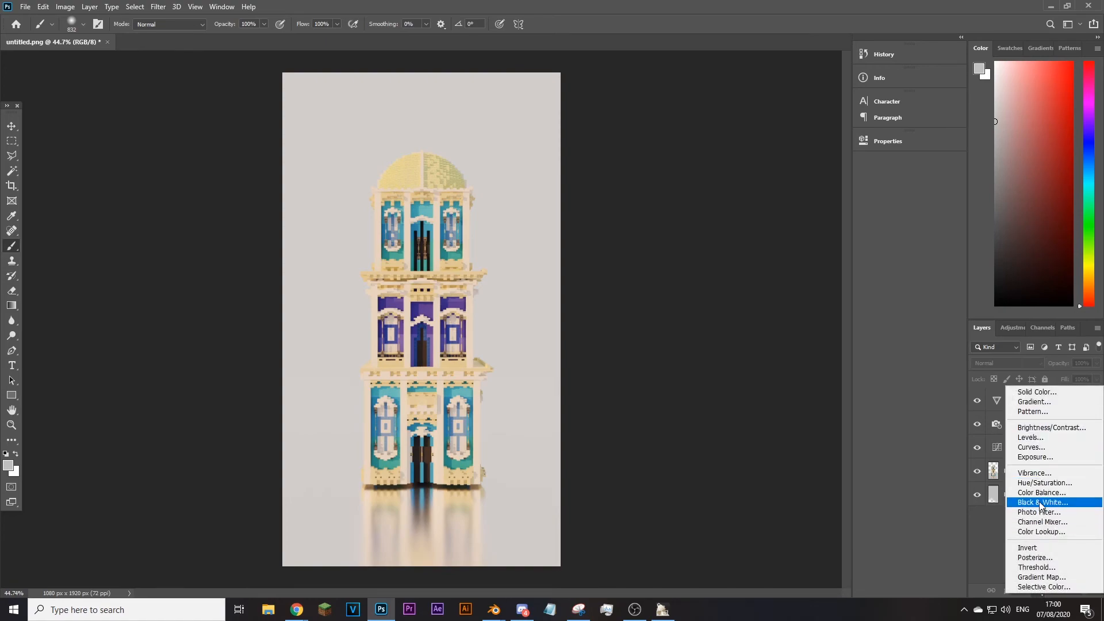
left_click(991, 554)
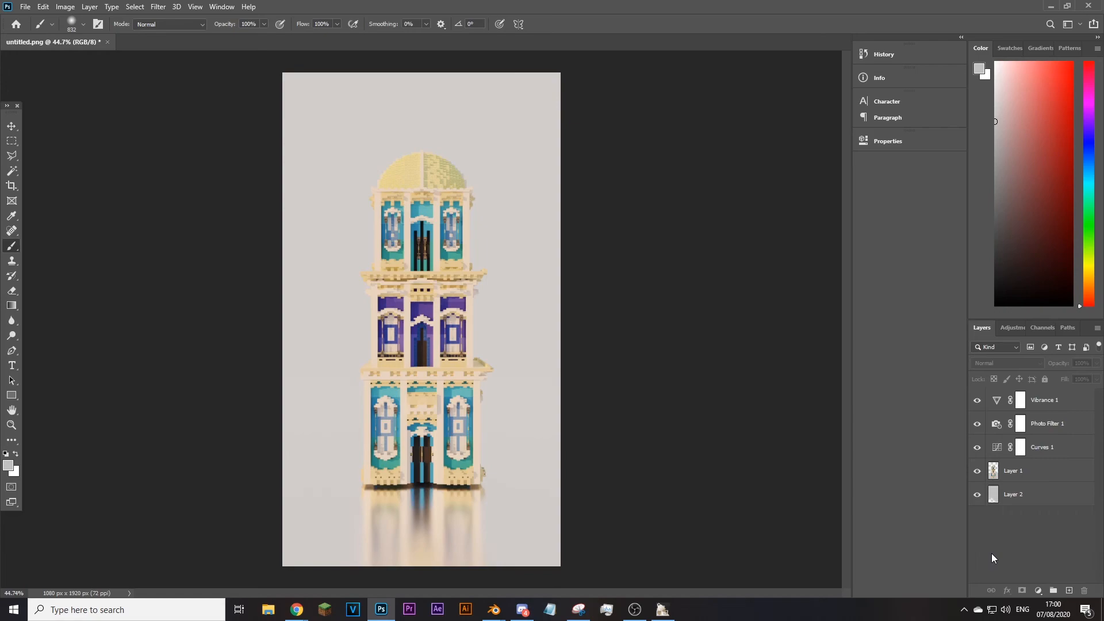
Step: Create a new layer above Layer 1 and select a full-width strip along the bottom edge of the canvas
left_click(12, 141)
left_click(1039, 592)
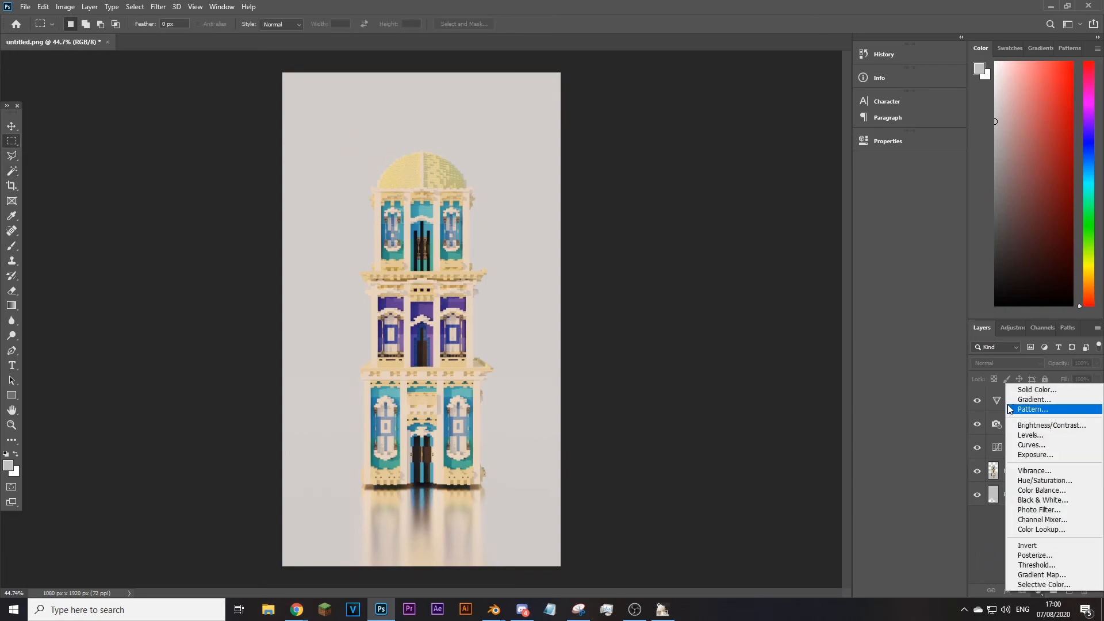
left_click(988, 539)
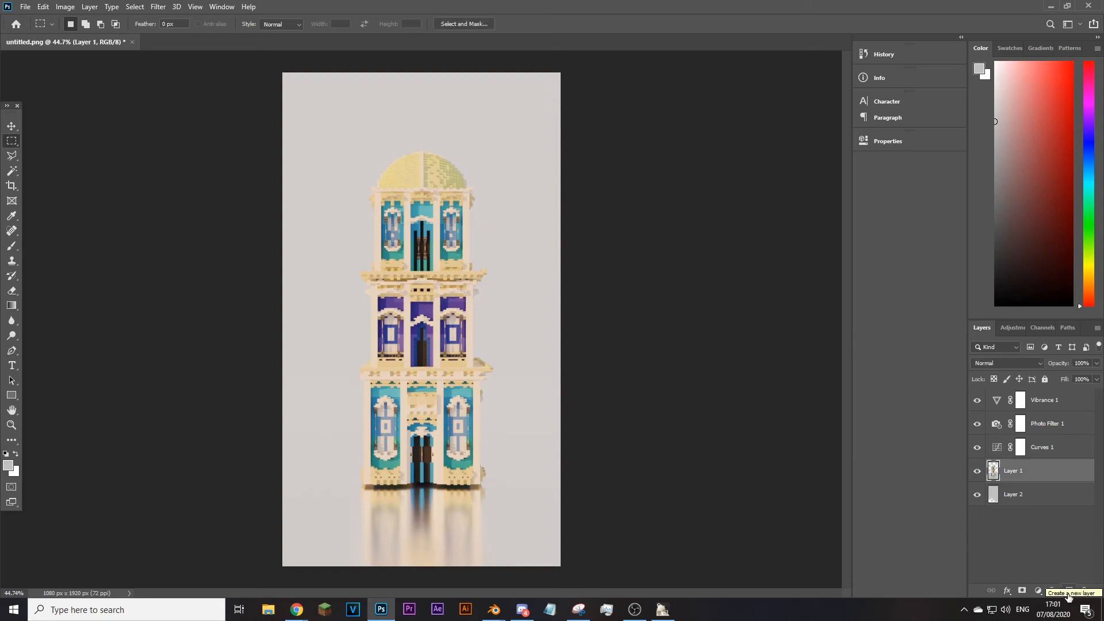
left_click(1068, 593)
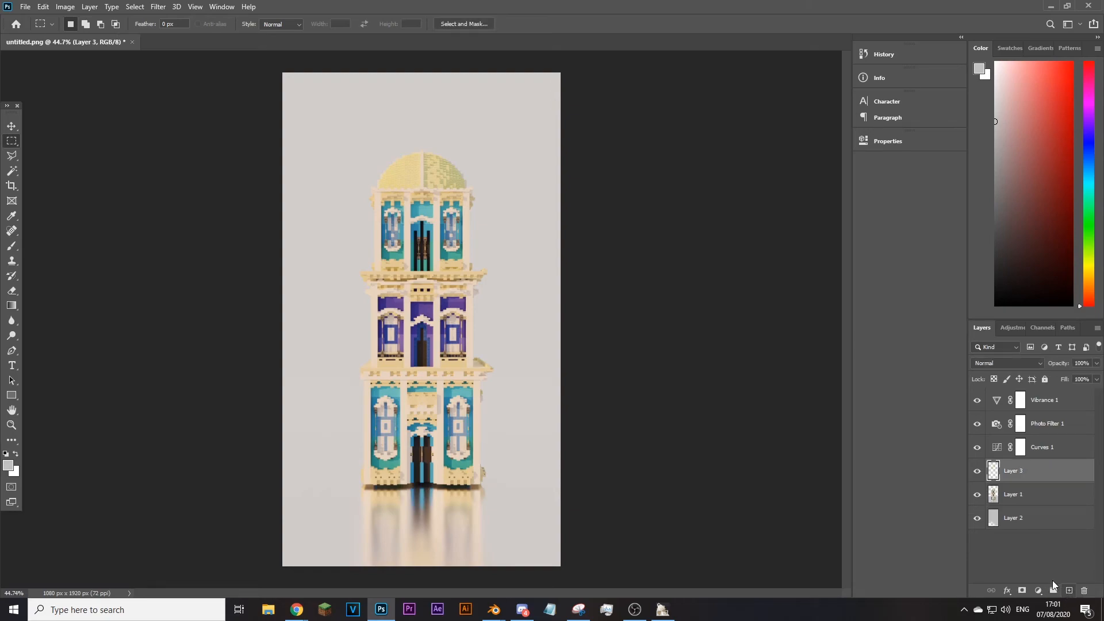
left_click_drag(248, 529, 282, 533)
left_click_drag(292, 528, 234, 526)
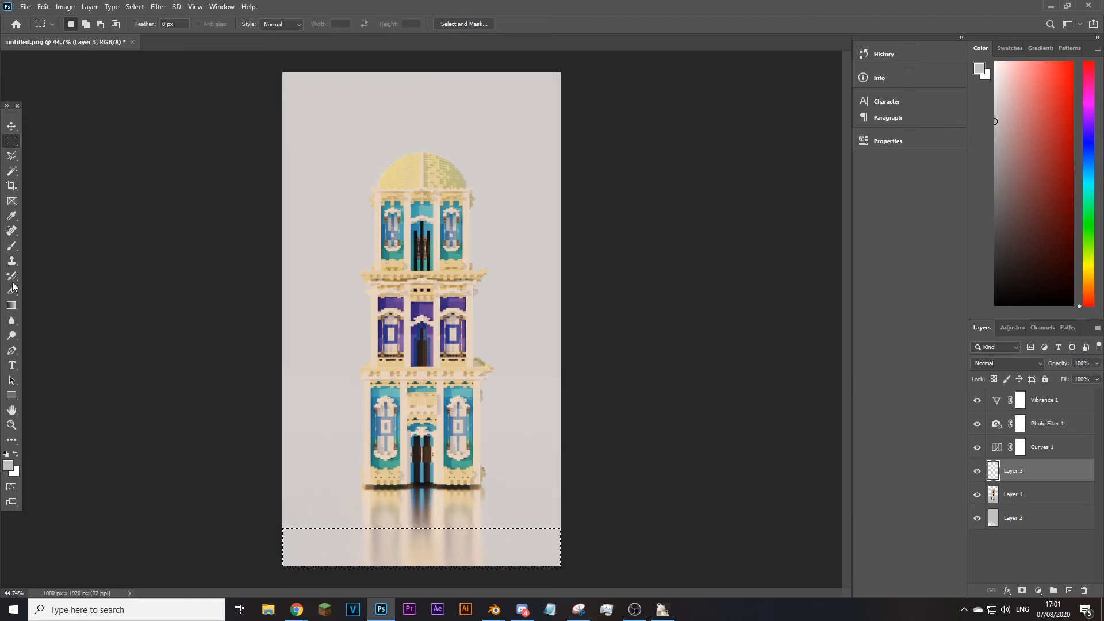
Step: Fill the selected bottom strip with black using the Paint Bucket, then clear the selection
left_click(12, 246)
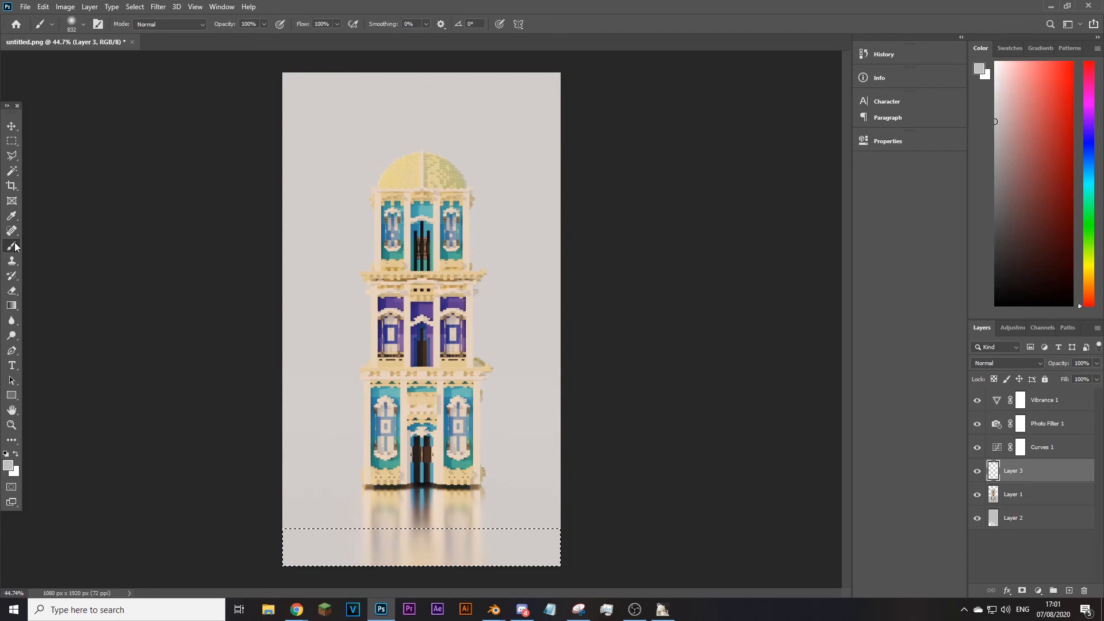
left_click(12, 305)
right_click(11, 310)
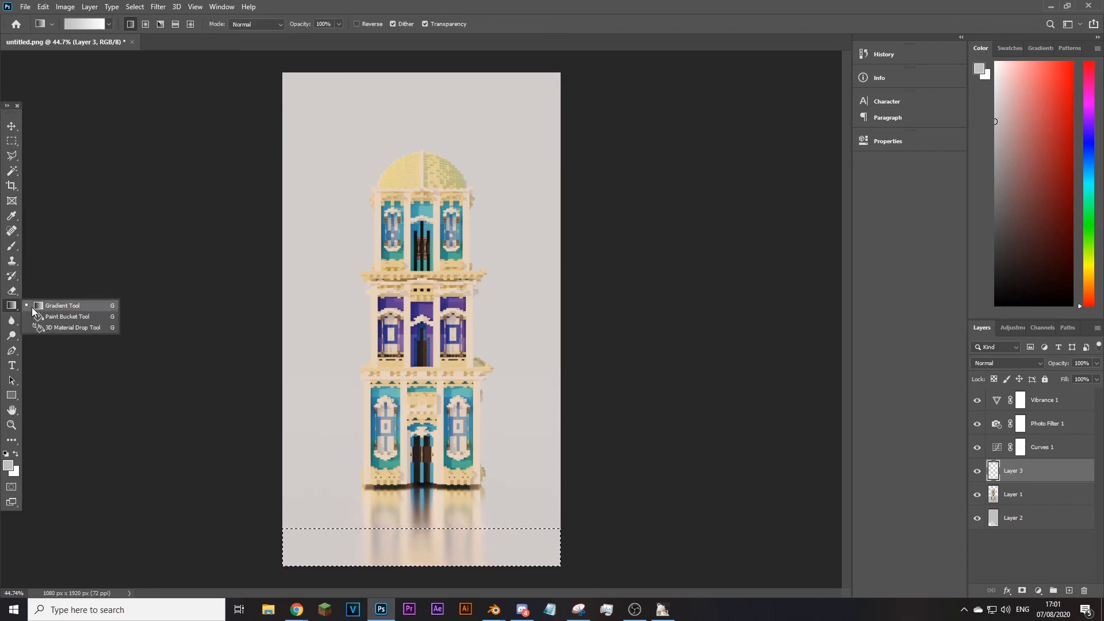
left_click(84, 317)
key("d")
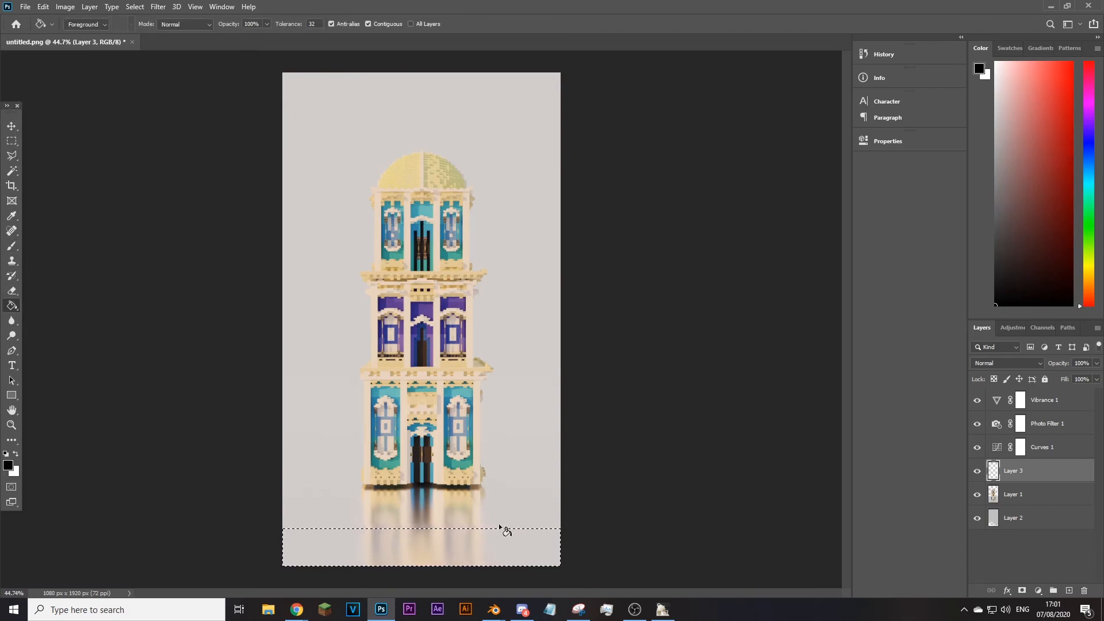
left_click(509, 541)
key("v")
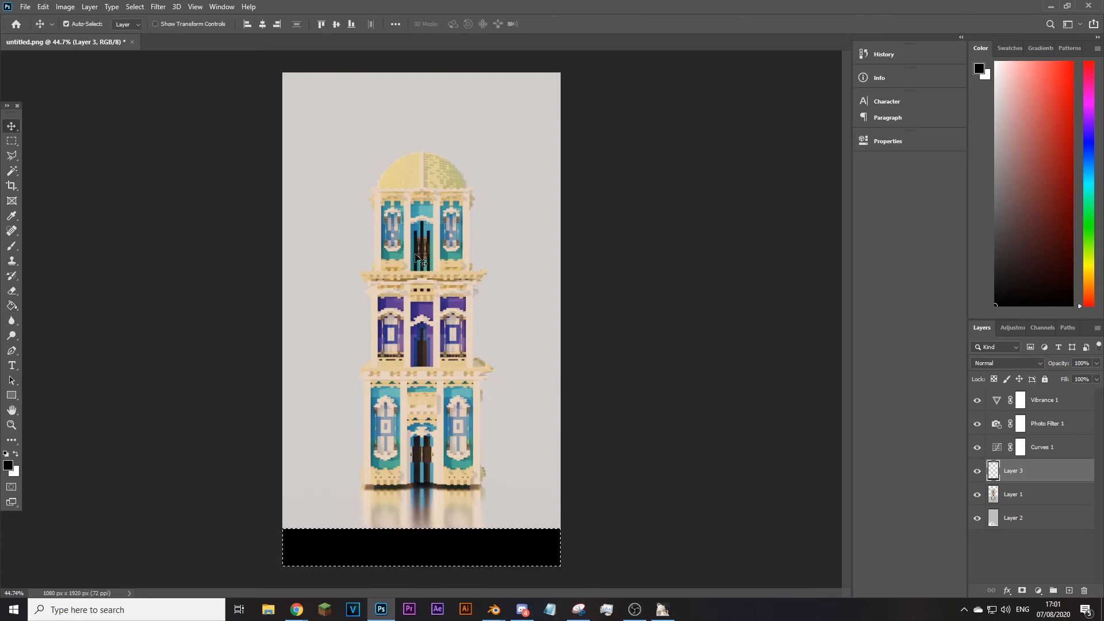
left_click(109, 246)
key("ctrl+d")
Step: Duplicate the black strip onto a new layer and align the copy to the top edge of the canvas
left_click(11, 141)
left_click(11, 126)
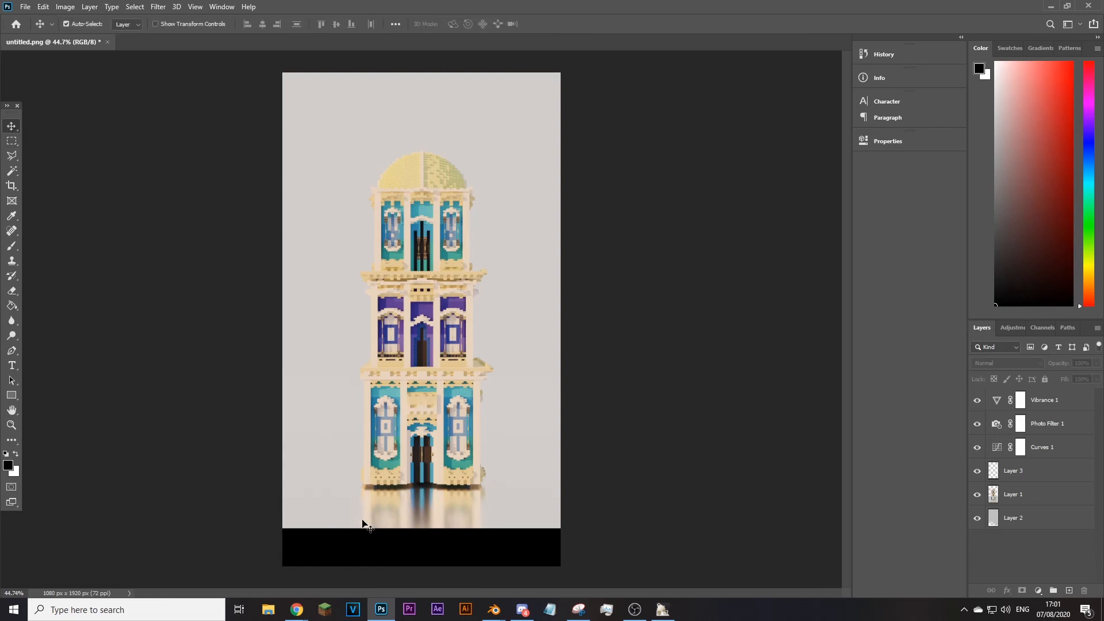
left_click(490, 542, "ctrl")
key("ctrl+v")
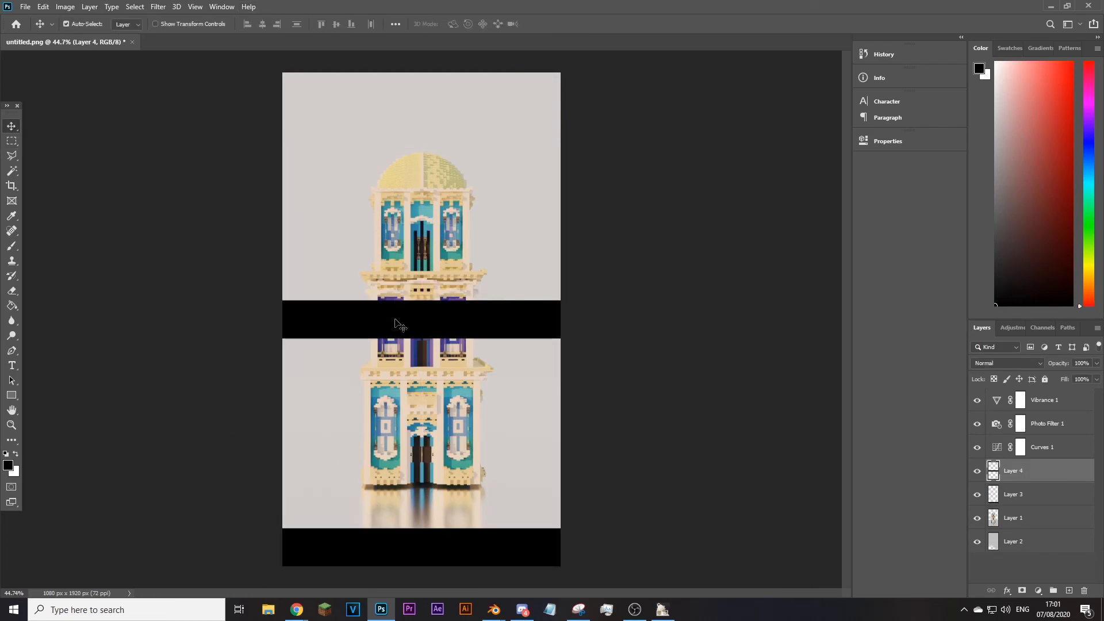
key("ctrl+a")
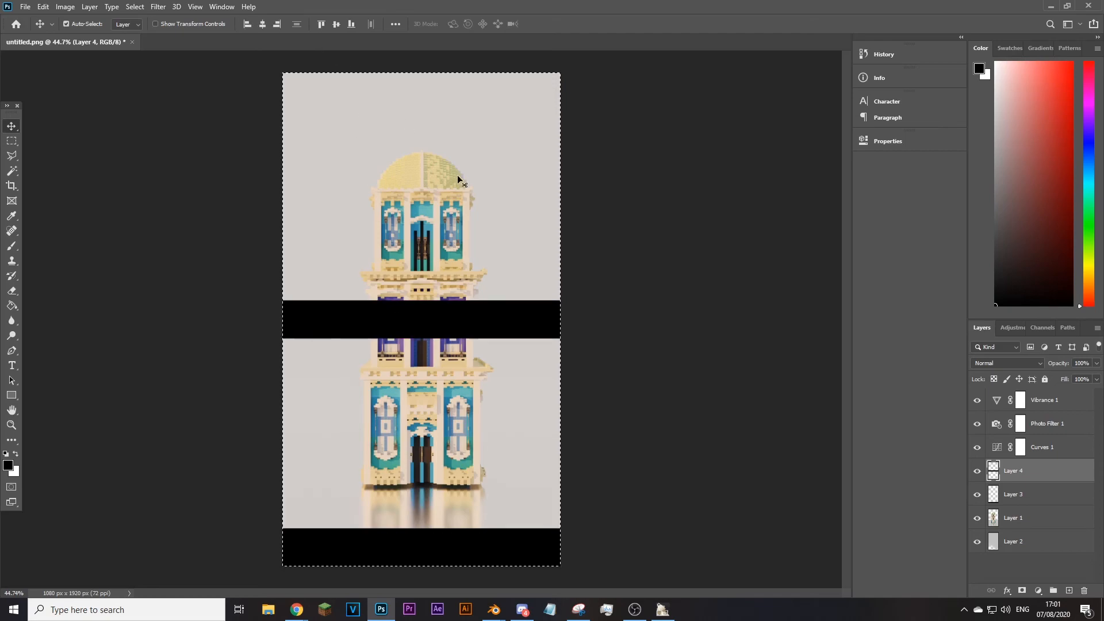
left_click(321, 23)
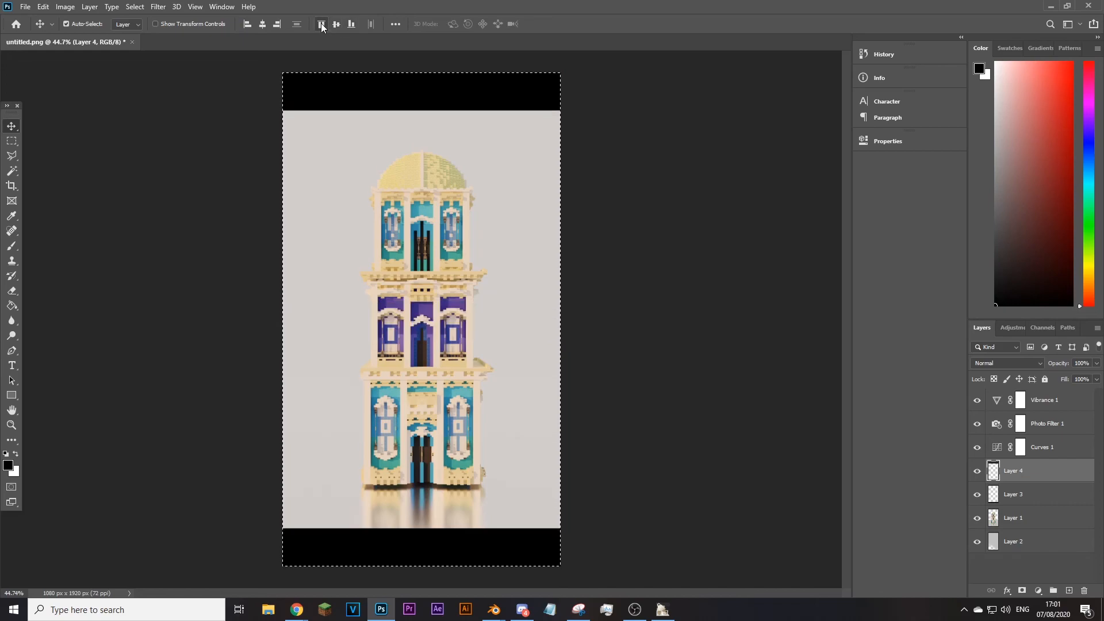
key("ctrl+d")
Step: Recolour the strip along the top of the canvas white with the Paint Bucket
left_click(996, 61)
left_click(11, 305)
left_click(334, 92)
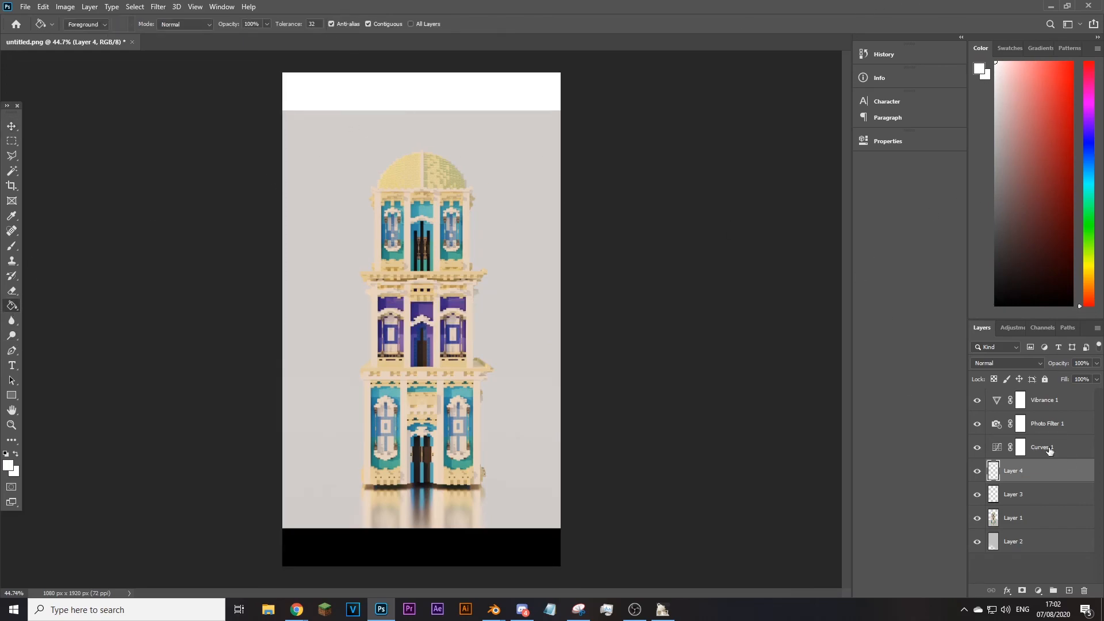
Step: Merge the white and black strip layers into one and set its blend mode to Overlay
left_click(1030, 497, "shift")
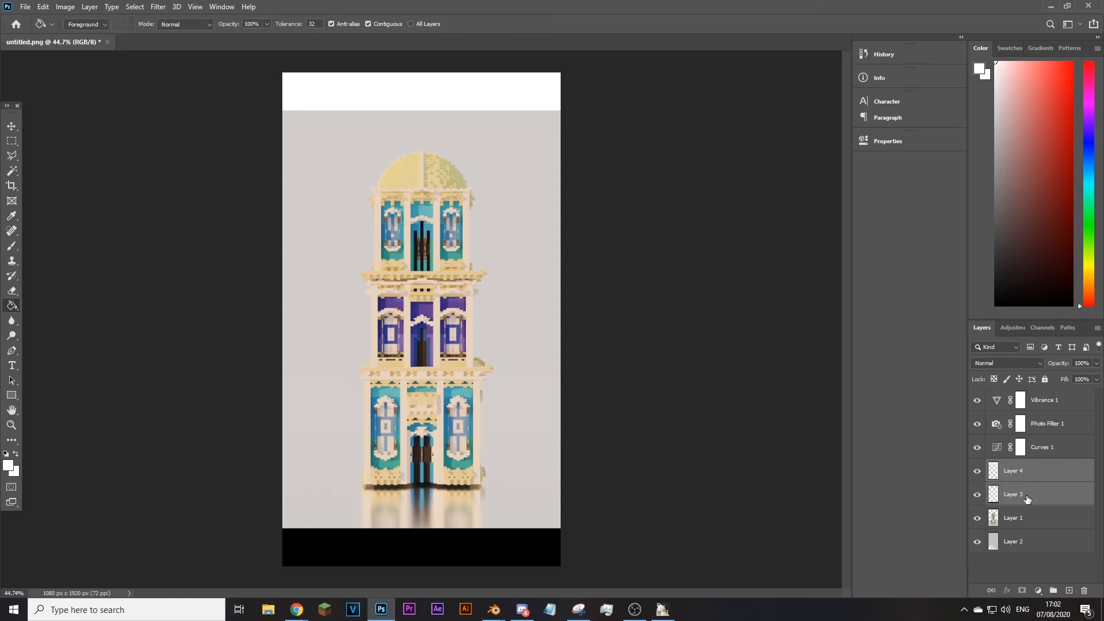
right_click(1017, 477)
left_click(947, 451)
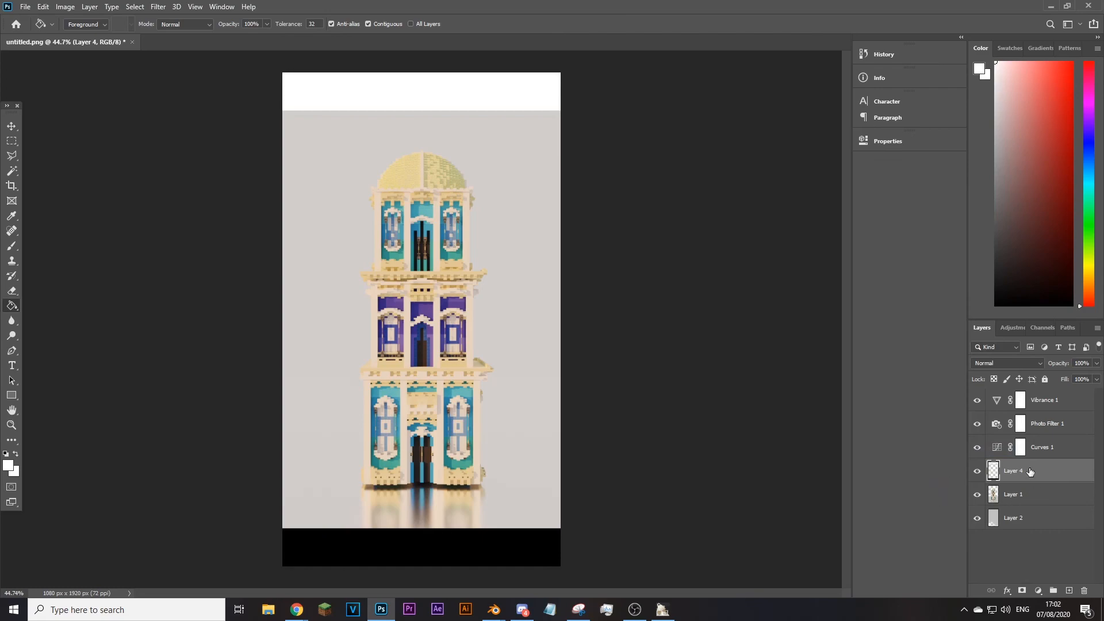
left_click(1007, 364)
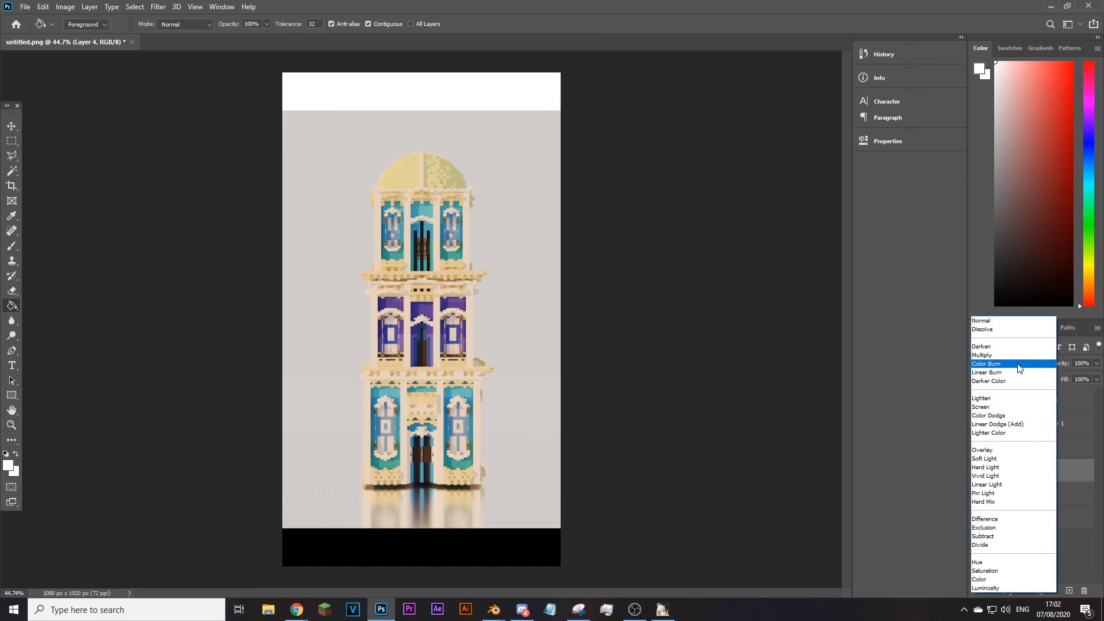
left_click(1005, 450)
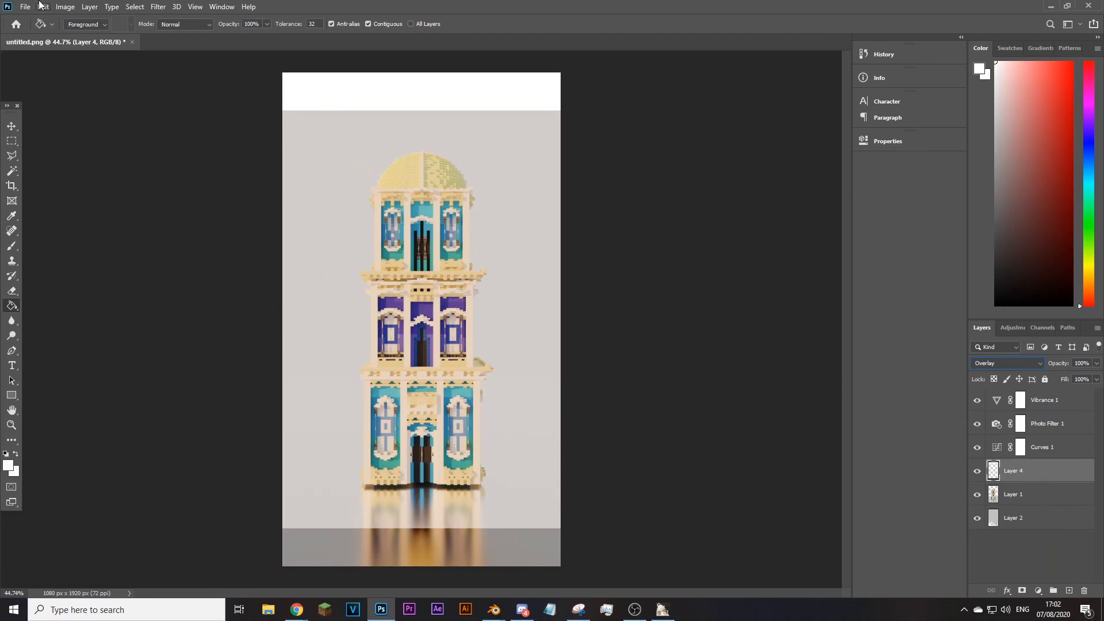
Step: Apply a Gaussian Blur with a large radius to the merged strips so they fade softly into the backdrop
left_click(158, 7)
mouse_move(169, 136)
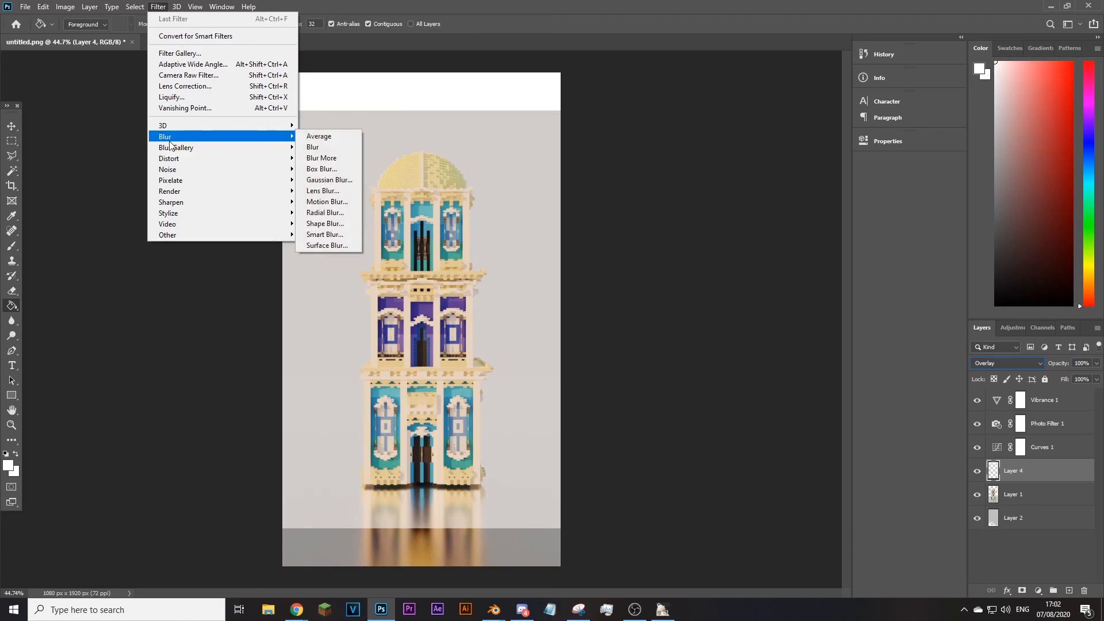
left_click(319, 181)
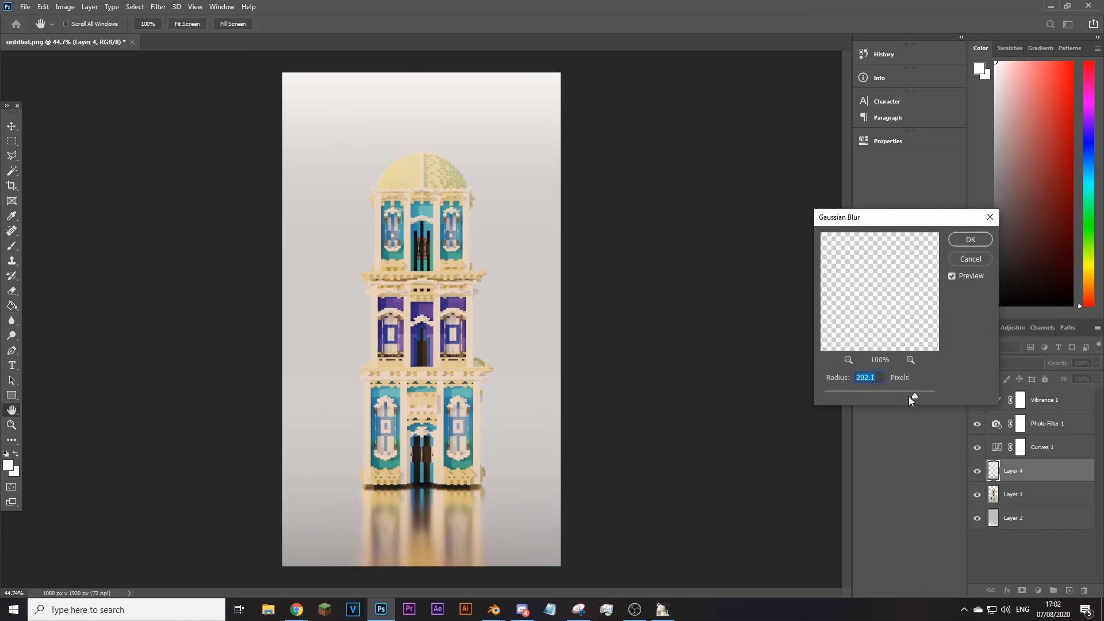
left_click_drag(890, 391, 906, 392)
left_click(972, 238)
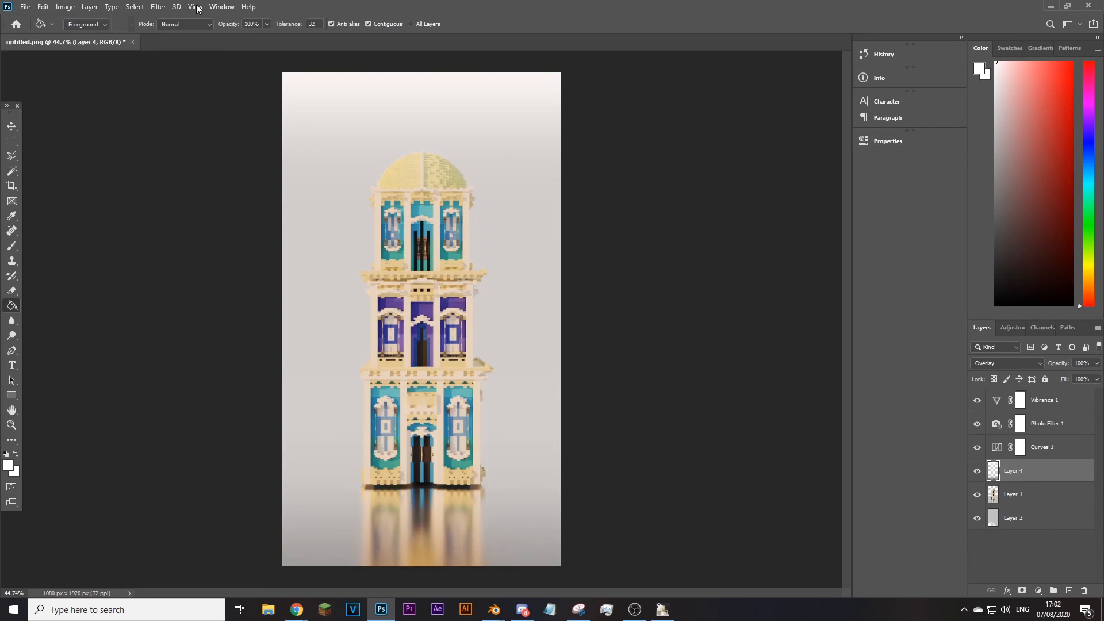
Step: Save the layered document in Photoshop format as untitled.psd in the New folder render directory
left_click(26, 6)
left_click(89, 144)
left_click(295, 361)
left_click(295, 362)
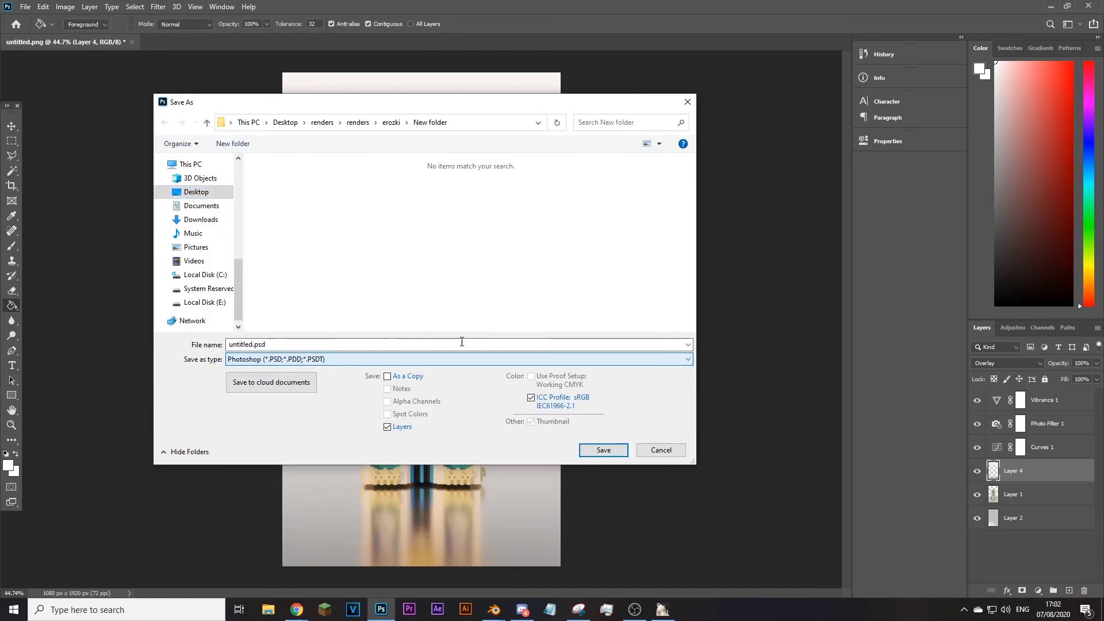
left_click(603, 450)
left_click(25, 6)
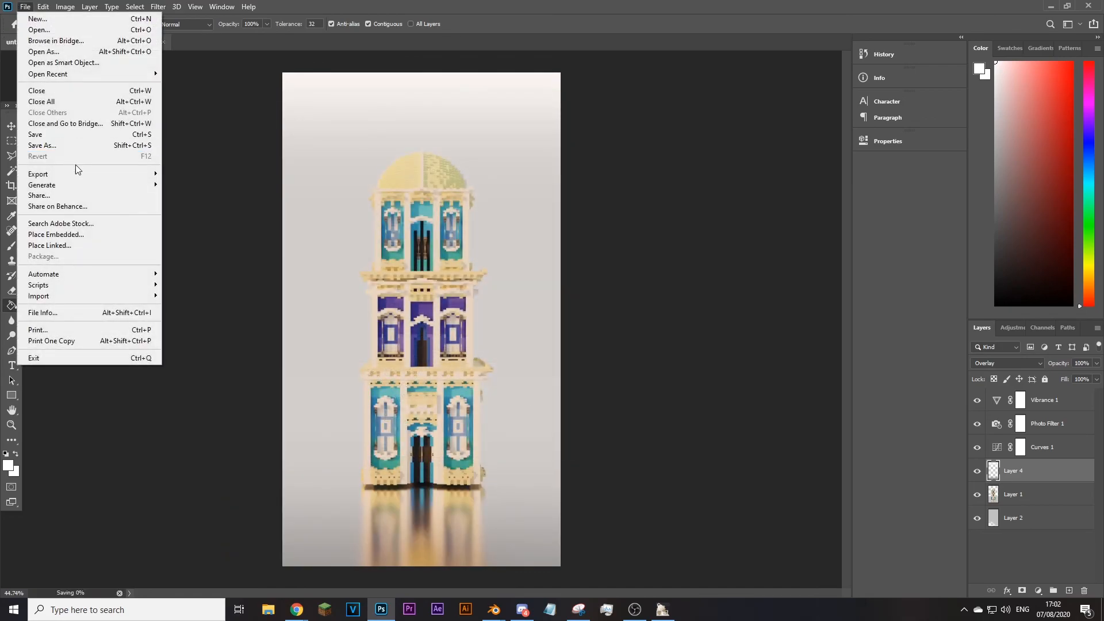
left_click(68, 144)
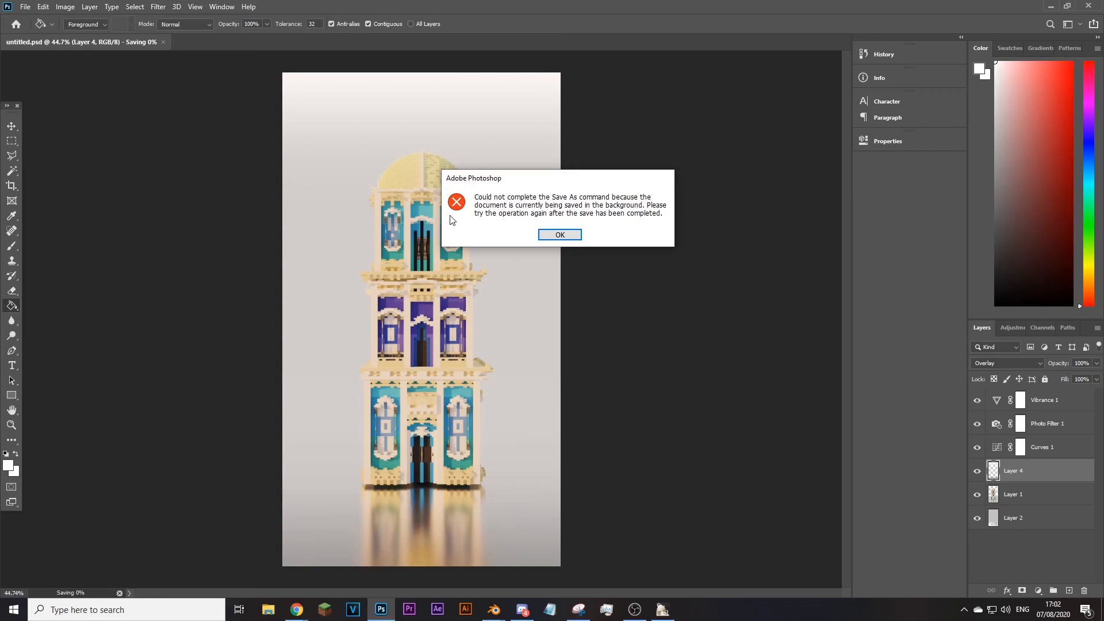
left_click(550, 235)
Step: Save a PNG copy of the image in the same folder under the name final
left_click(25, 6)
left_click(56, 145)
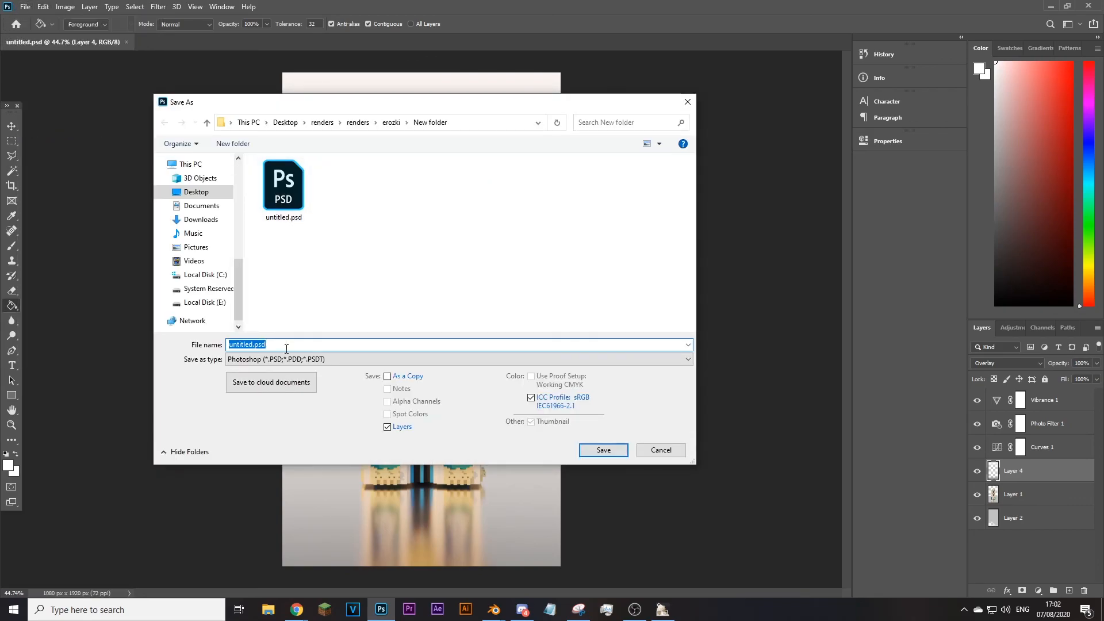
left_click(287, 359)
left_click(267, 520)
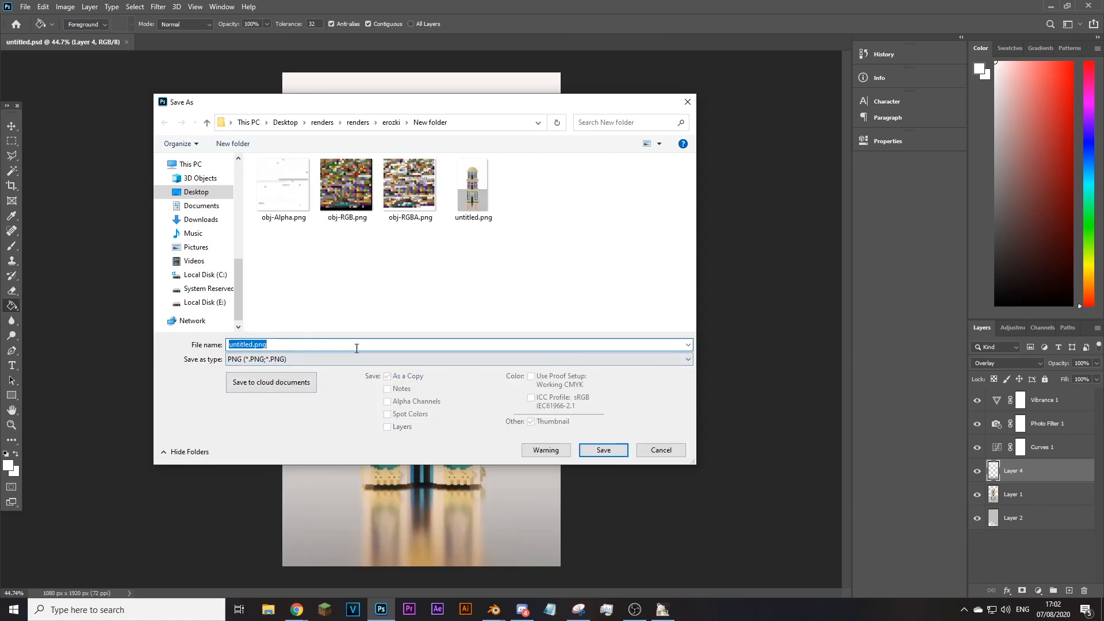
type("final")
key("Return")
key("Return")
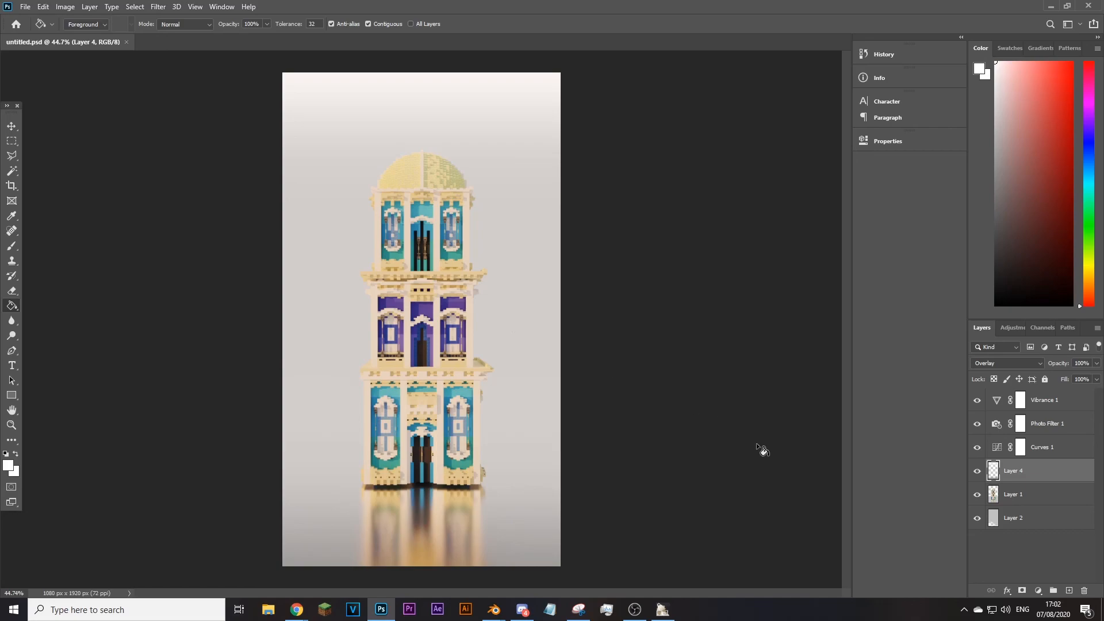